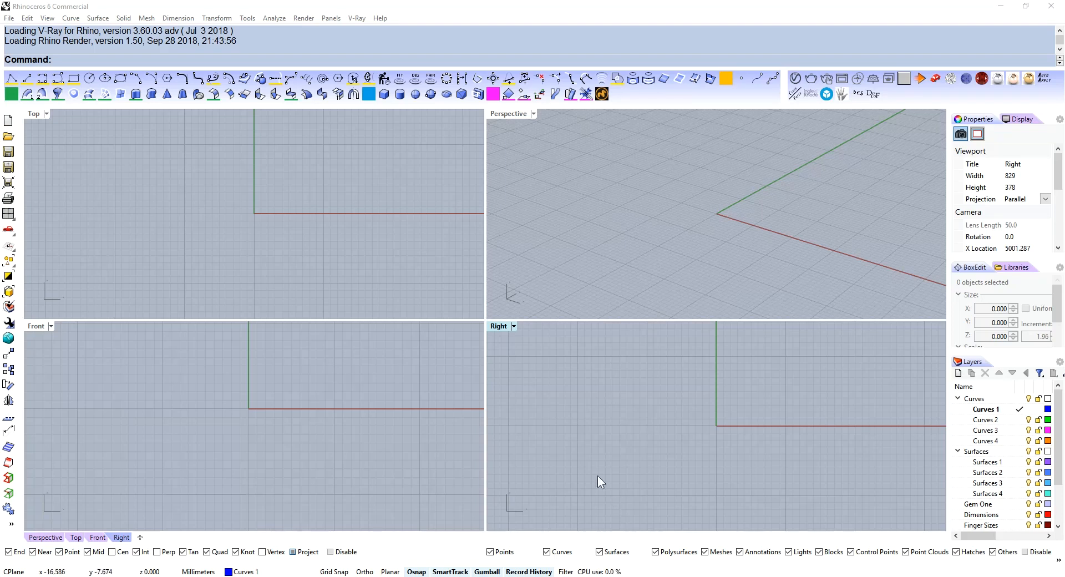
Draw a circle of 14.5 mm diameter centred at the origin (0,0,0) in the Front viewport
left_click(246, 415)
middle_click(277, 424)
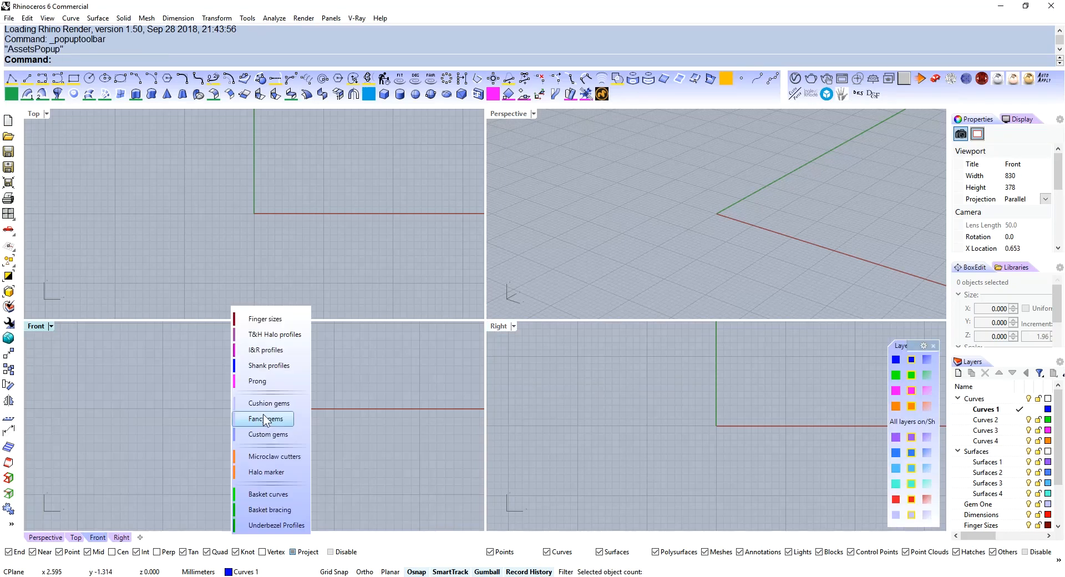
type("circle")
key("Return")
type("0")
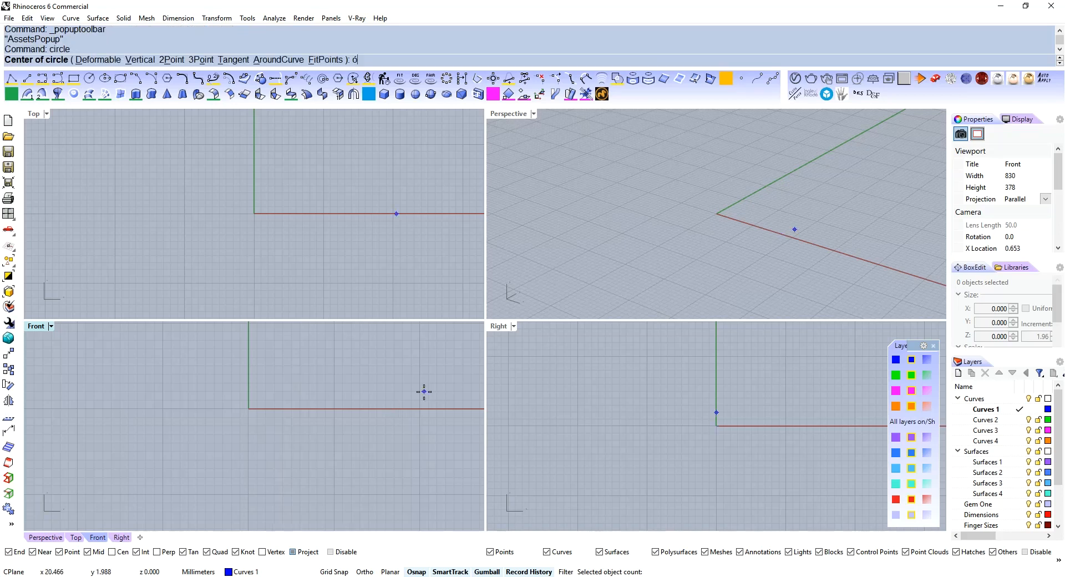
type(",0,0")
key("Return")
type("14.5")
key("Return")
In the maximized Right viewport, draw a two-point circle 2 mm in diameter upward from the top of the finger circle
right_click_drag(651, 411, 623, 463)
right_click_drag(771, 413, 753, 393)
key("ctrl+m")
type("circle")
key("Return")
type("0")
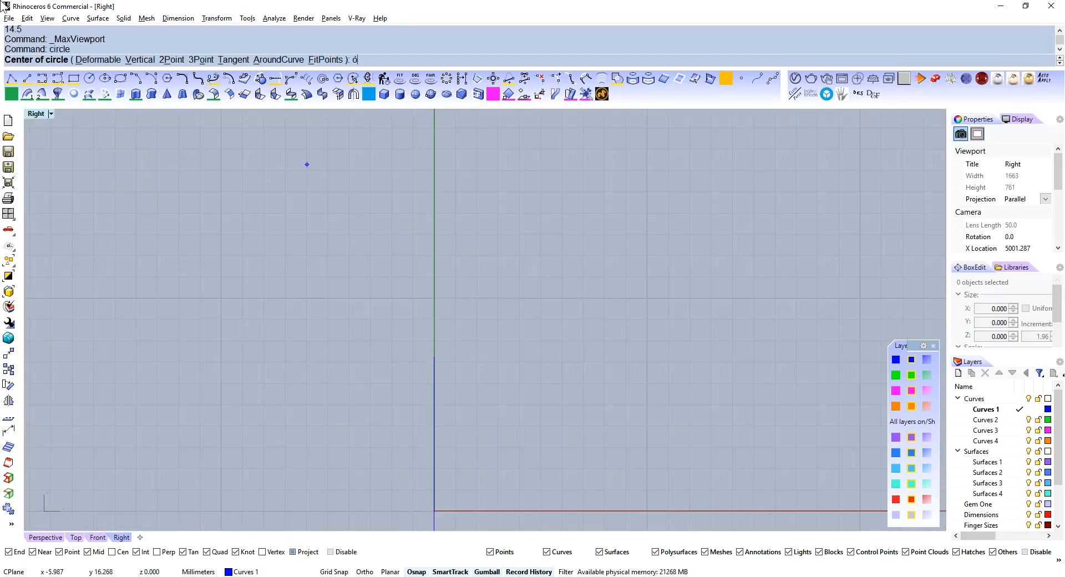
left_click(172, 59)
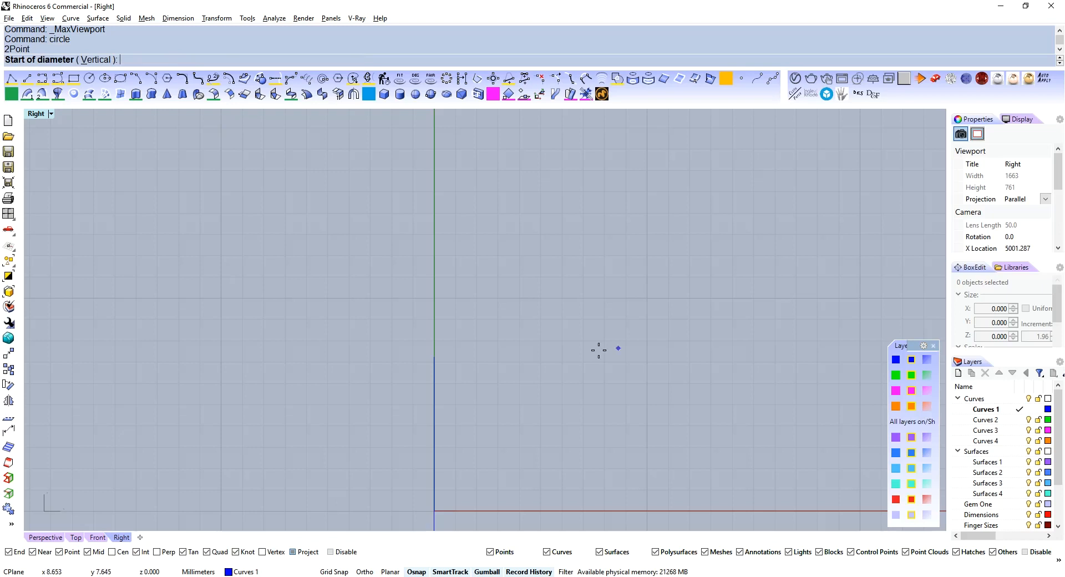
left_click(434, 357)
type("2")
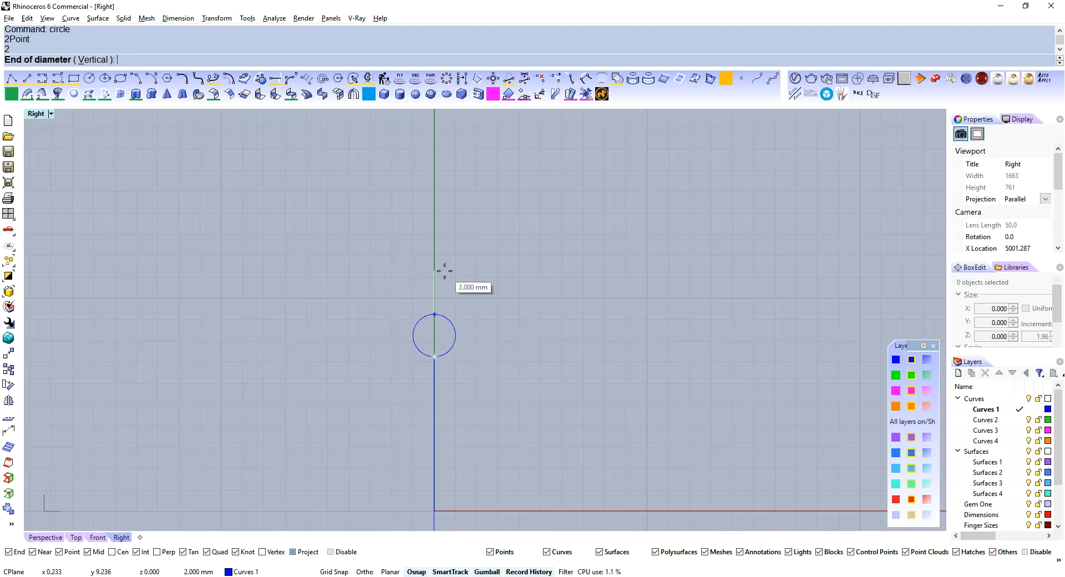
key("Return")
Set the small profile circle's Y size to 4 mm, stretching it into an oval
left_click(455, 341)
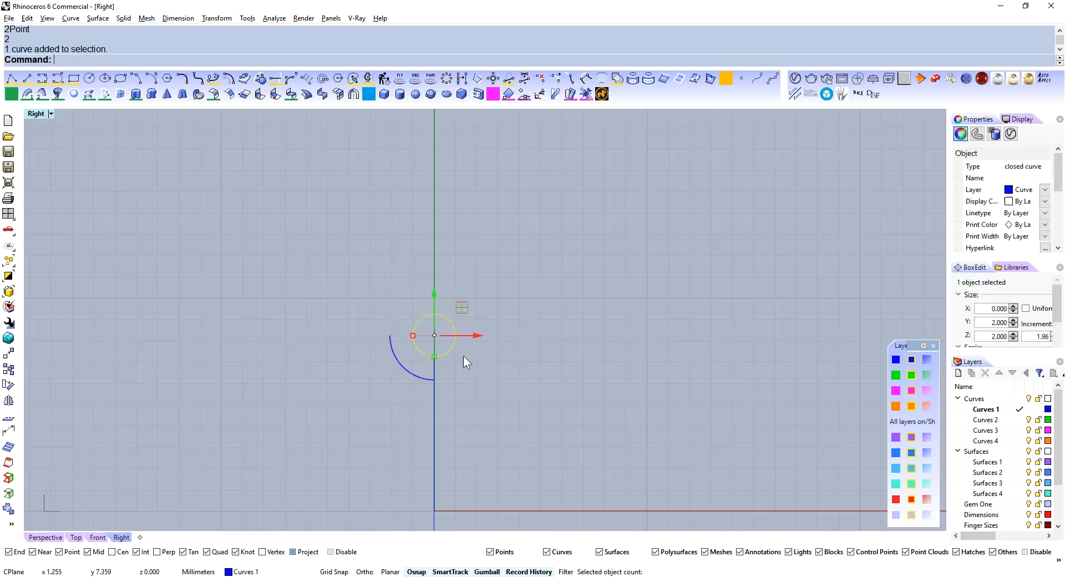
double_click(991, 321)
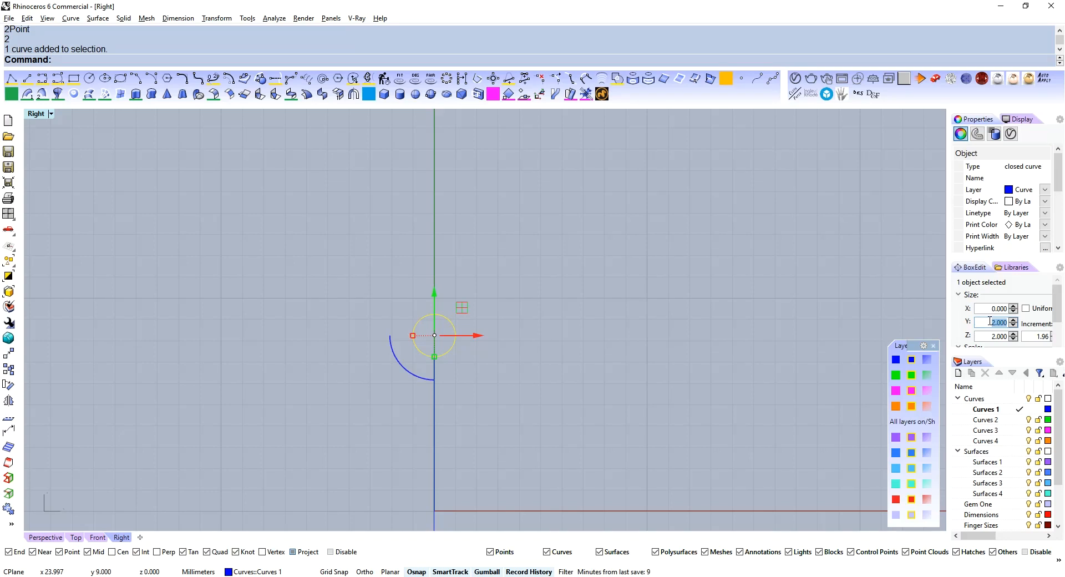
type("4")
key("Return")
Revolve the oval profile a full circle about the horizontal axis through the origin to form the ring band
scroll(558, 457, "down", 8)
right_click_drag(558, 457, 521, 352)
type("r")
key("Return")
type("0")
key("Return")
left_click(566, 364)
key("Return")
key("Return")
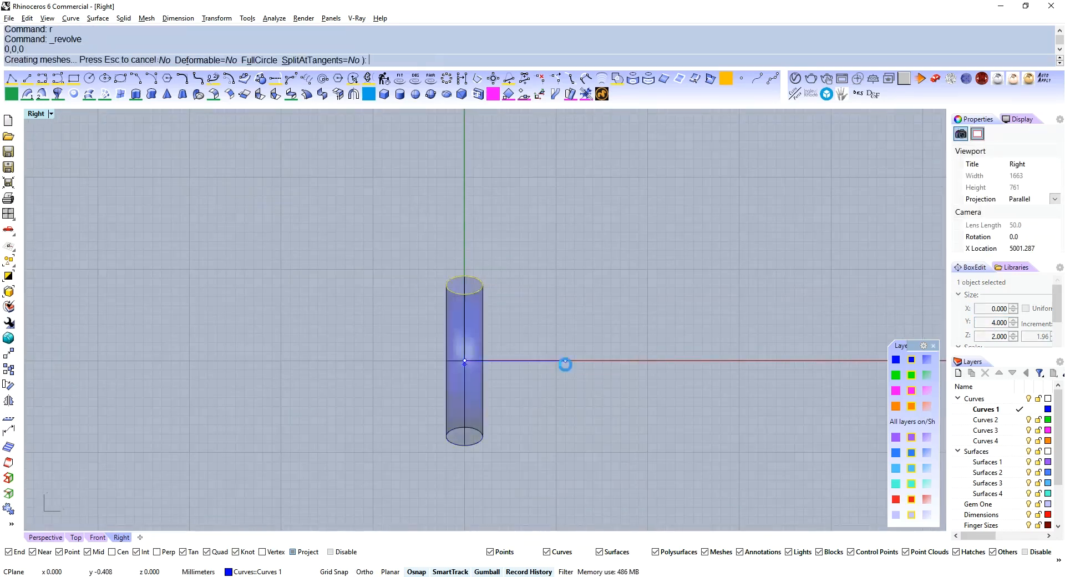
Restore the four-viewport layout and move the ring band to the Surfaces 1 layer
left_click(587, 353)
key("ctrl+m")
scroll(752, 204, "up", 8)
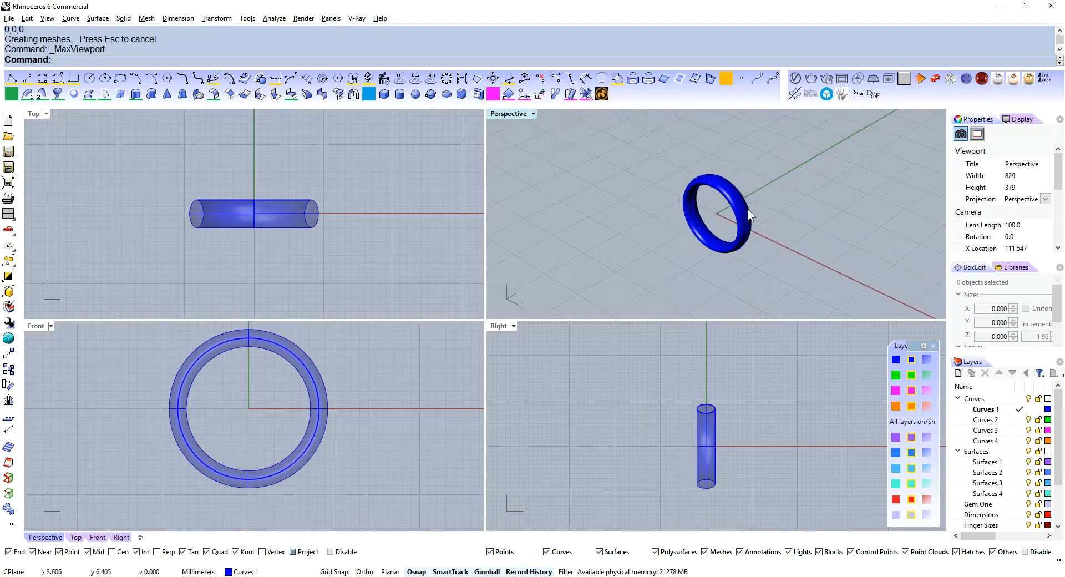
left_click(727, 209)
left_click(912, 437)
scroll(785, 230, "down", 4)
mouse_move(785, 231)
right_mouse_down()
mouse_move(755, 231)
mouse_move(780, 213)
mouse_move(775, 230)
right_mouse_up()
scroll(761, 235, "down", 4)
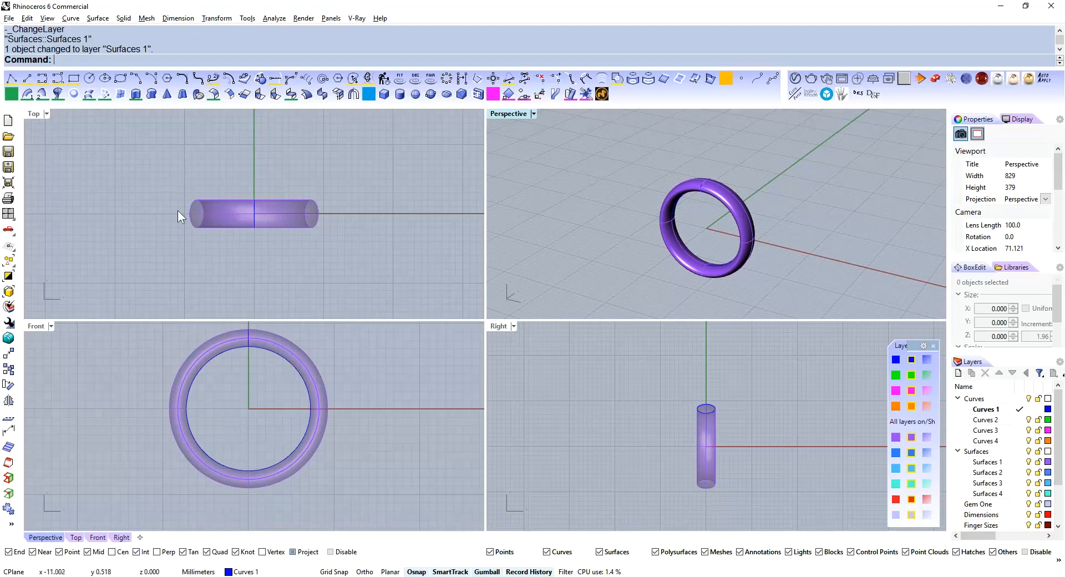
In the maximized Top viewport, place a point object at the origin and move it up the Y axis beyond the band
scroll(178, 213, "down", 4)
right_click_drag(268, 190, 269, 249)
scroll(269, 248, "up", 4)
right_click_drag(205, 266, 281, 197)
key("ctrl+m")
right_click_drag(644, 205, 504, 192)
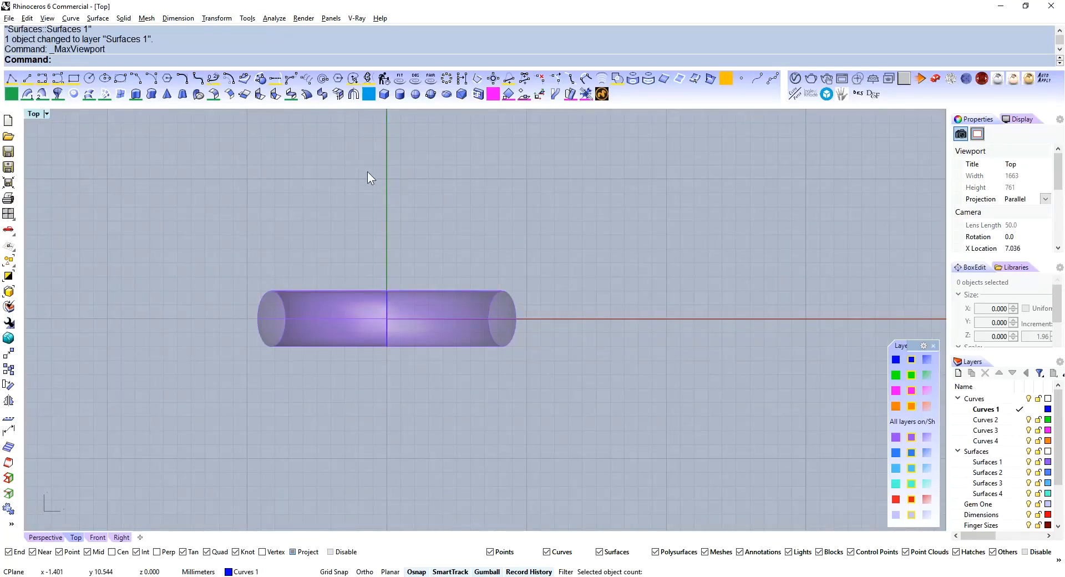
right_click_drag(368, 172, 301, 169)
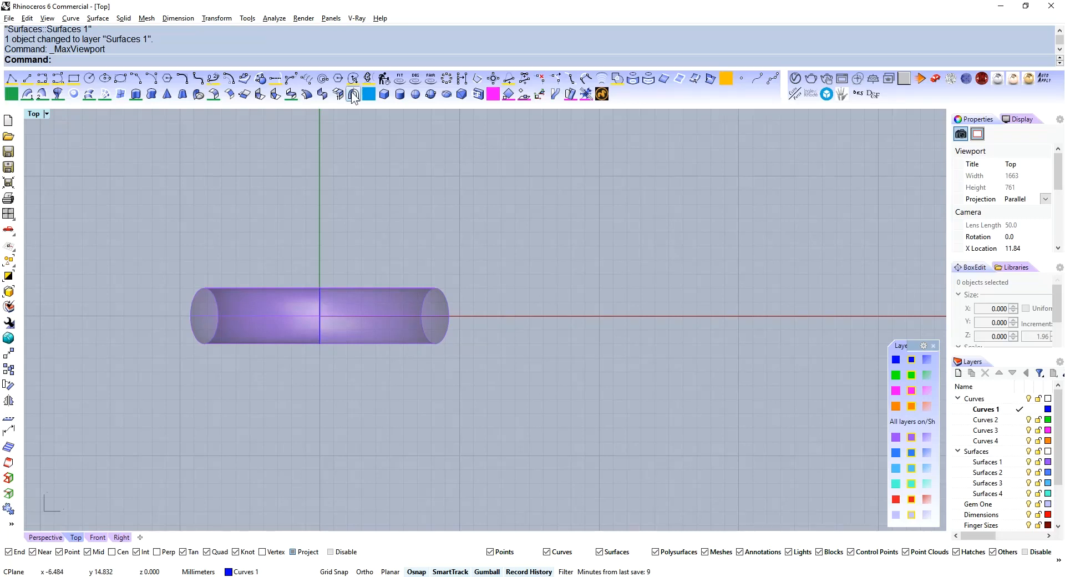
left_click(742, 79)
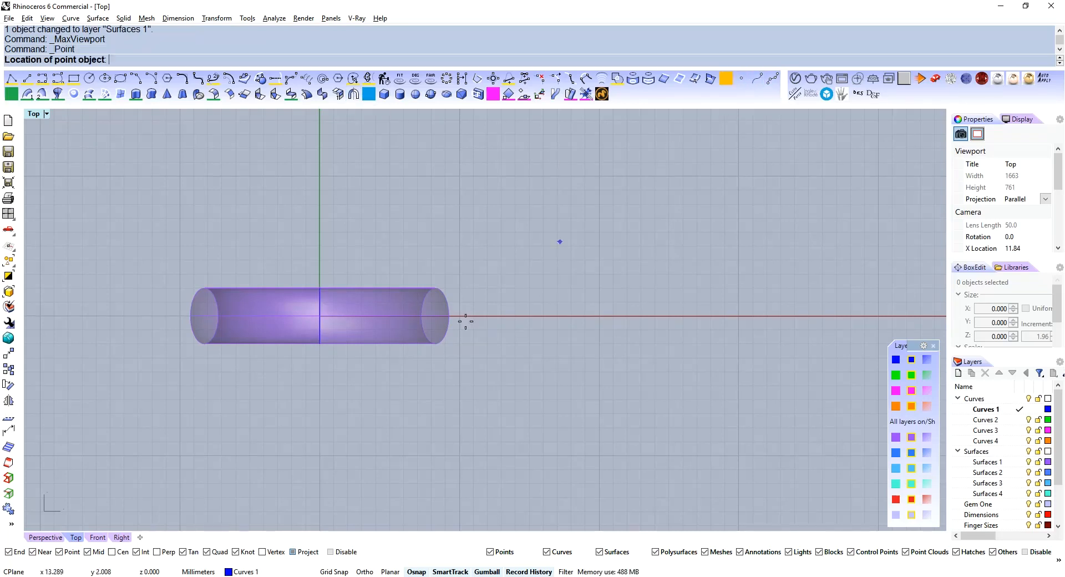
type("0")
key("Return")
left_click(320, 316)
left_click_drag(319, 273, 332, 180)
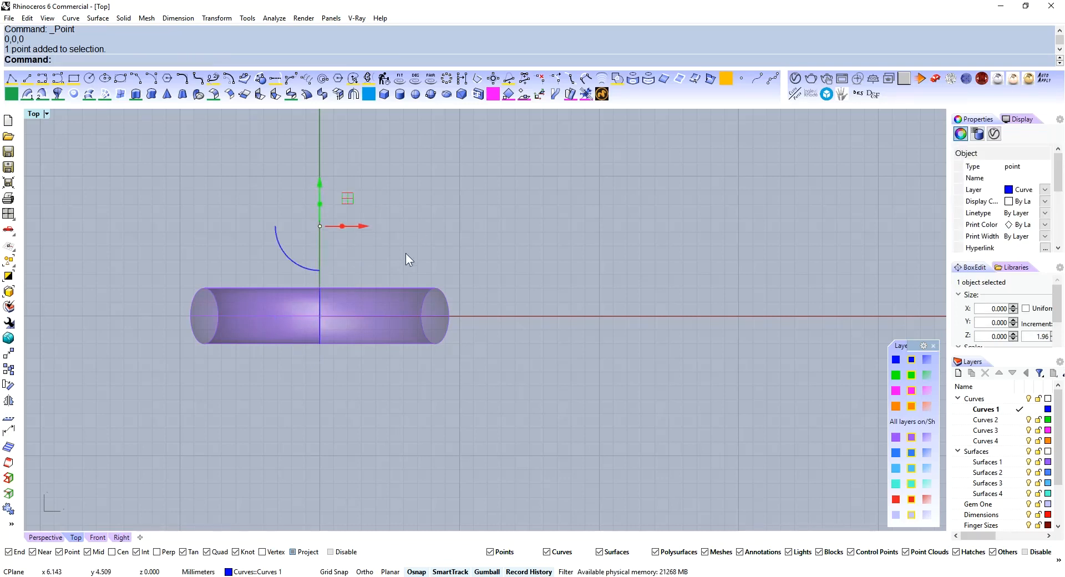
Polar-array the point around the origin with 5 items over 360 degrees
type("arraypolar")
key("Return")
type("0")
key("Return")
type("5")
key("Return")
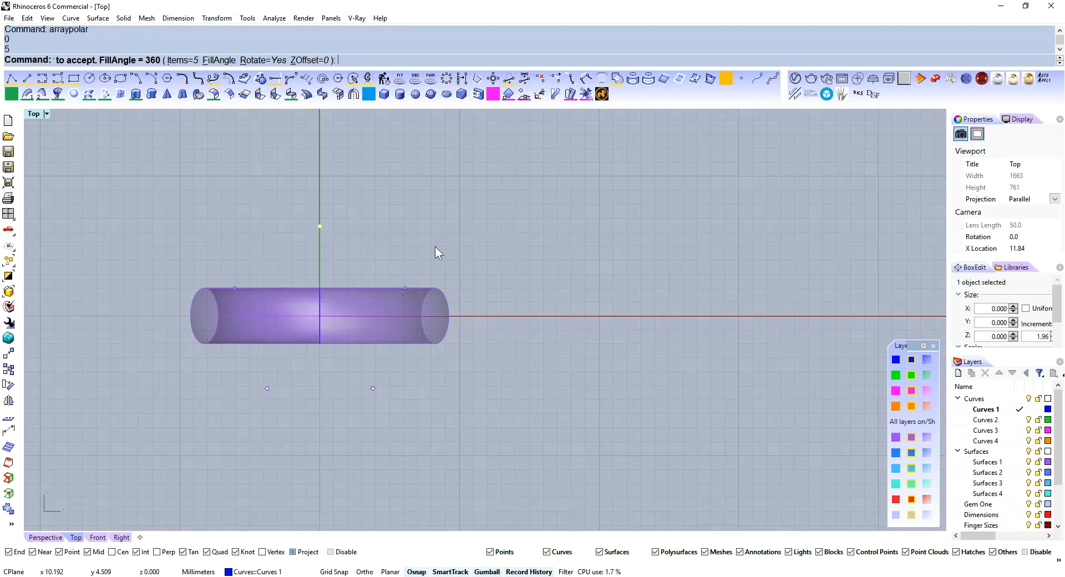
key("Return")
Move the original top point slightly toward the origin so the four arrayed points follow it
scroll(433, 228, "up", 1)
left_click_drag(314, 193, 314, 201)
key("Escape")
Draw a closed five-pointed star polyline through the arrayed points, starting and ending at the lower-left point
right_click_drag(392, 313, 382, 236)
type("polyline")
key("Return")
left_click(241, 347)
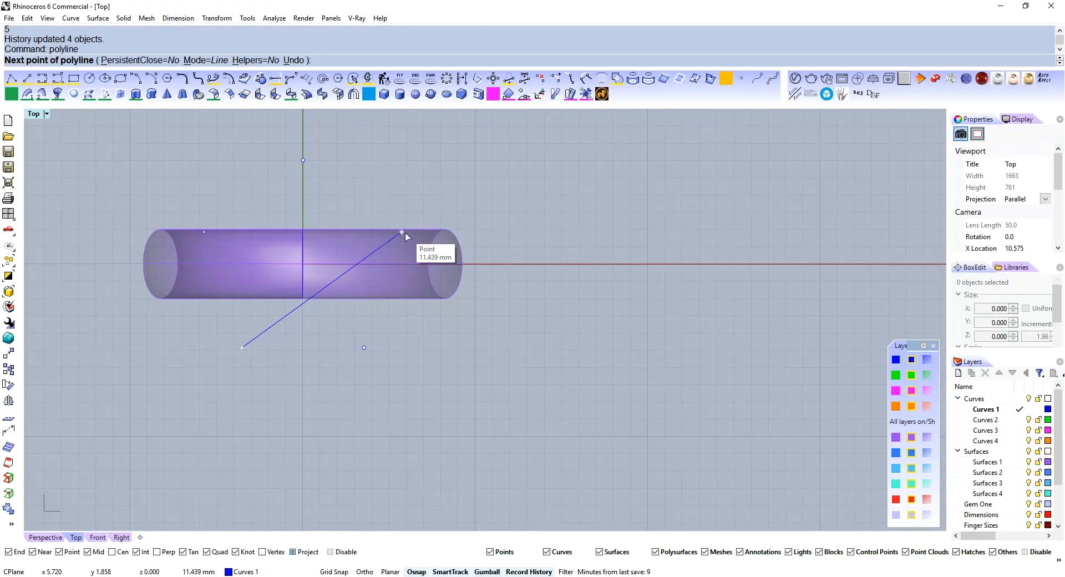
left_click(403, 232)
left_click(204, 232)
left_click(364, 347)
left_click(303, 161)
left_click(242, 347)
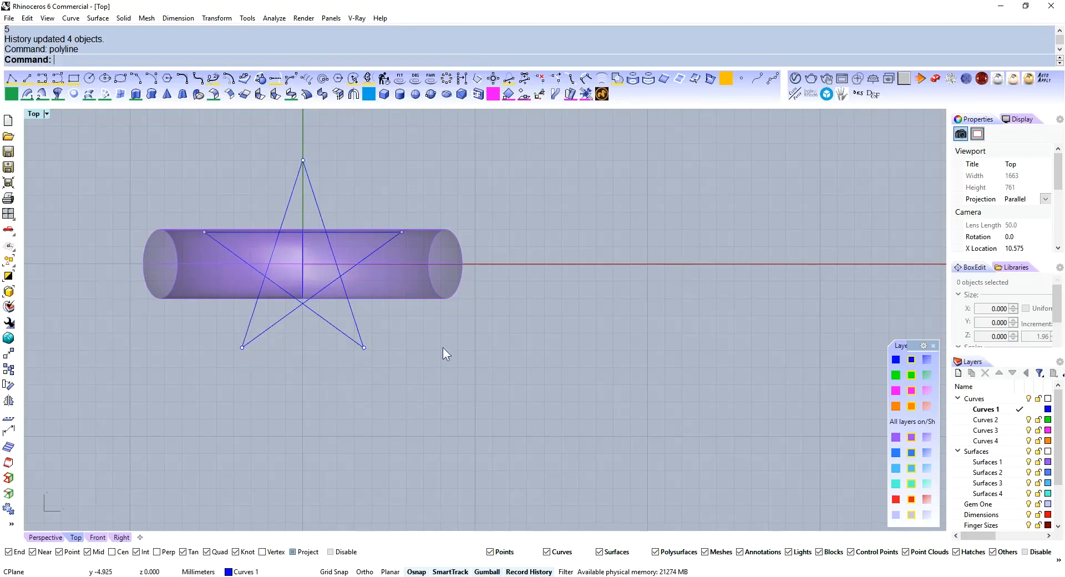
Select all point objects with SelPt and delete them, leaving the star polyline
right_click_drag(377, 325, 400, 331)
left_click_drag(225, 142, 531, 498)
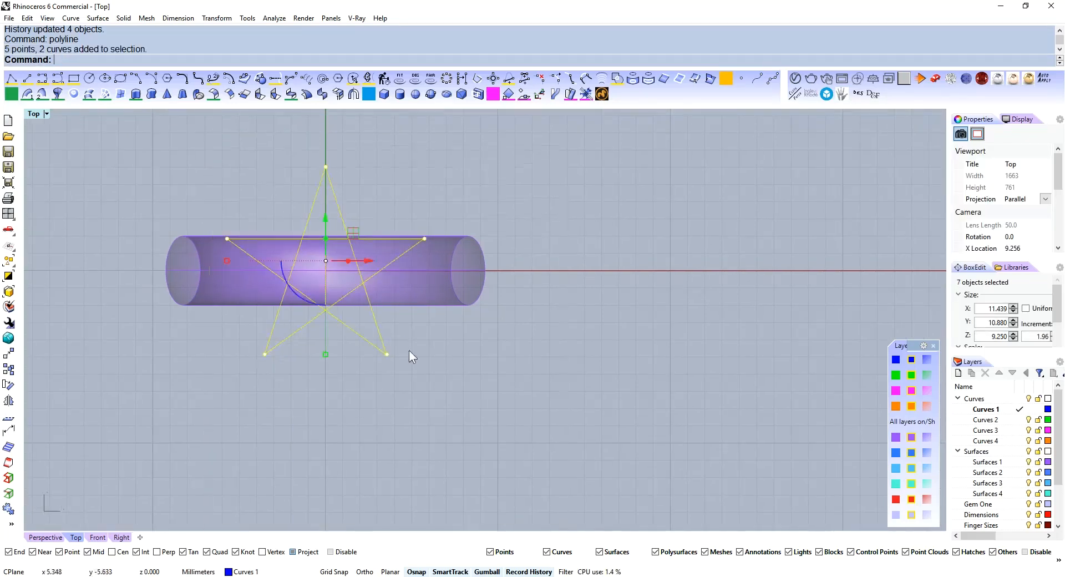
left_click(373, 214)
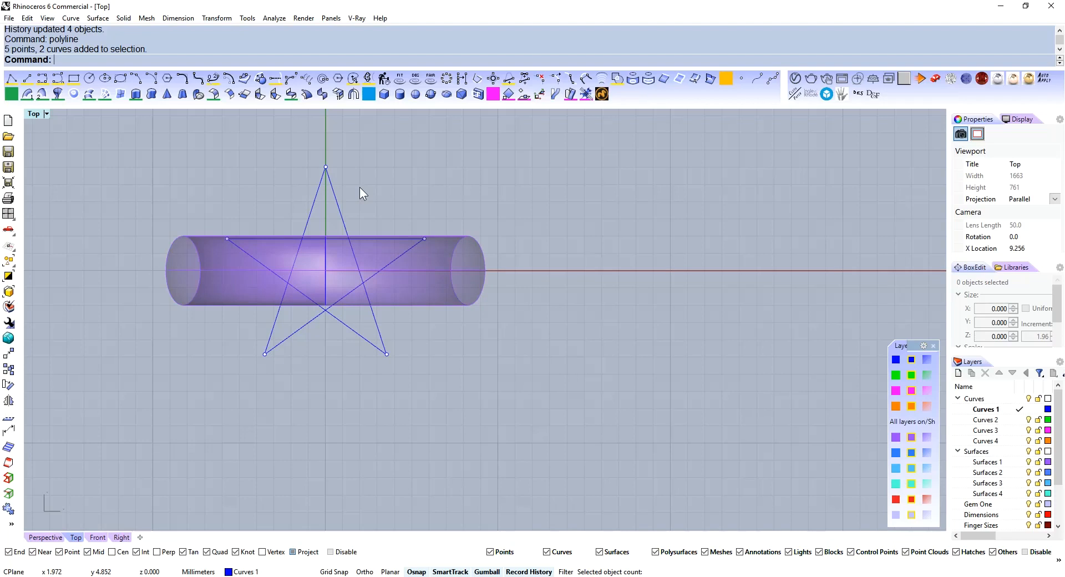
type("SelPt")
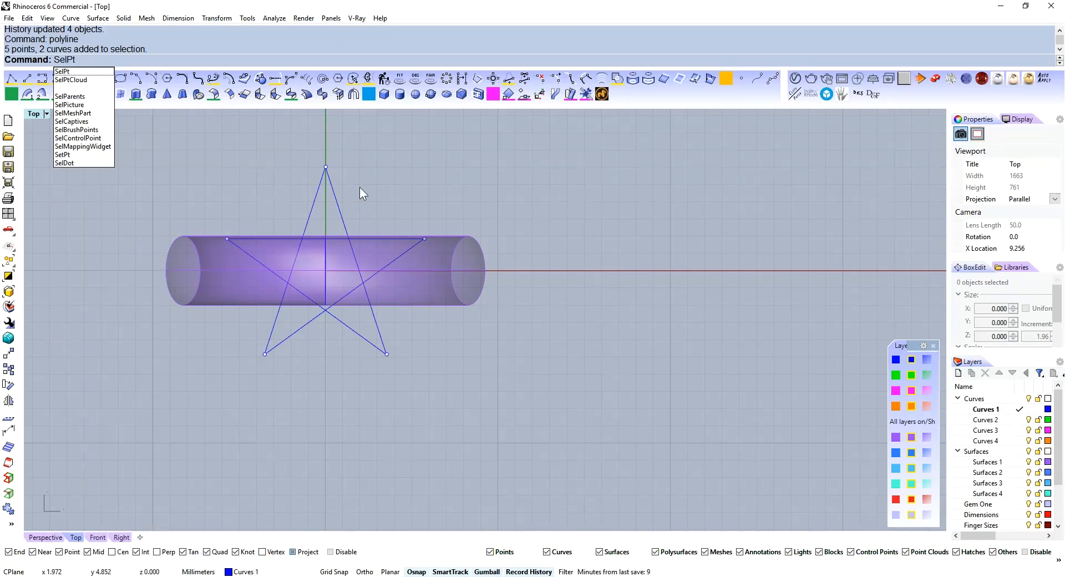
key("Return")
key("Delete")
right_click_drag(364, 187, 364, 212)
left_click(350, 198)
scroll(325, 264, "up", 5)
scroll(371, 210, "down", 2)
right_click_drag(339, 148, 331, 176)
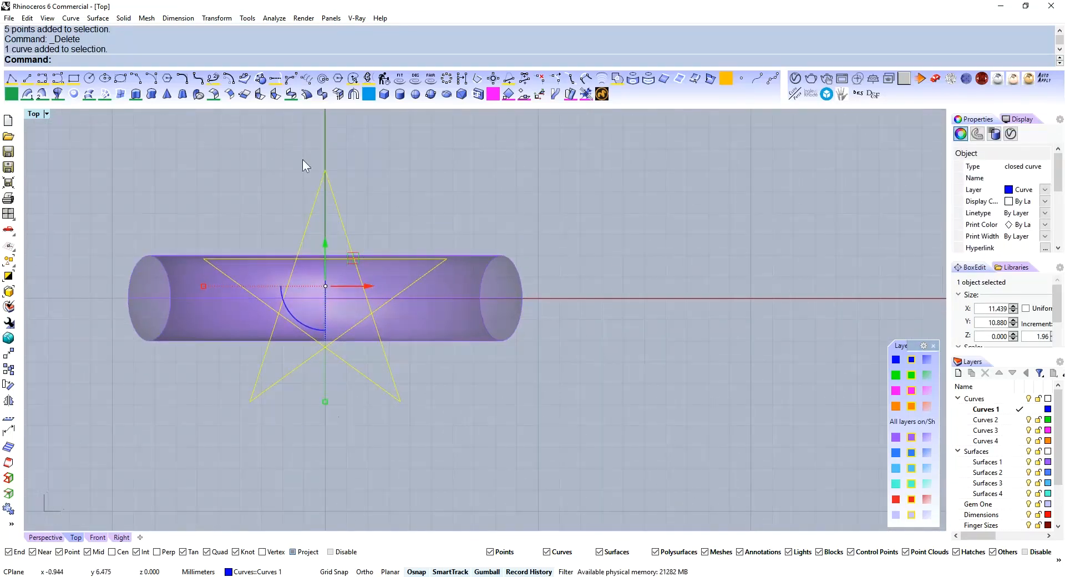
right_click_drag(241, 296, 235, 342)
mouse_move(372, 194)
right_mouse_down()
mouse_move(361, 143)
mouse_move(371, 209)
right_mouse_up()
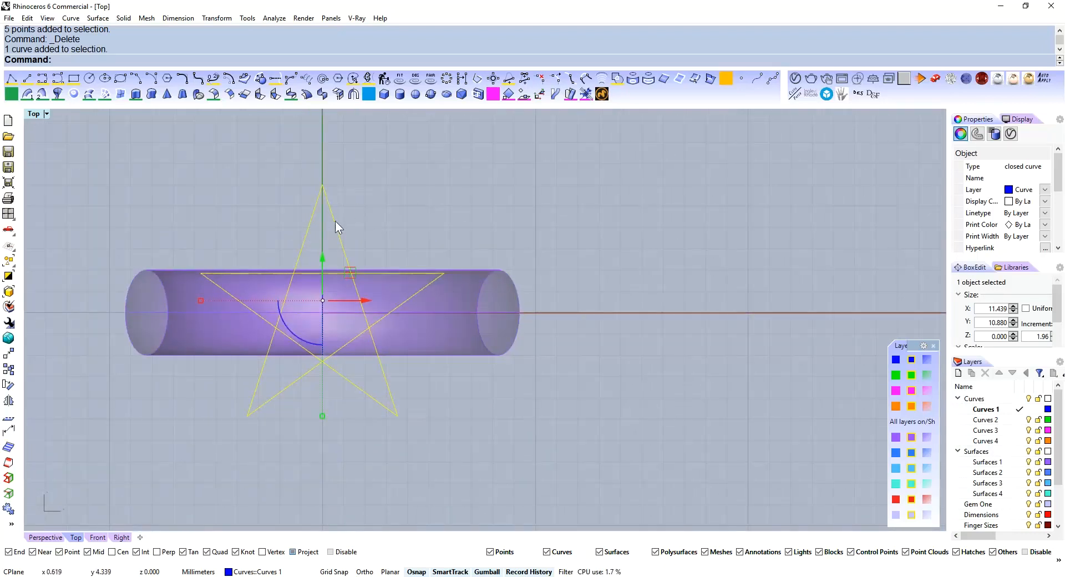
scroll(322, 304, "up", 2)
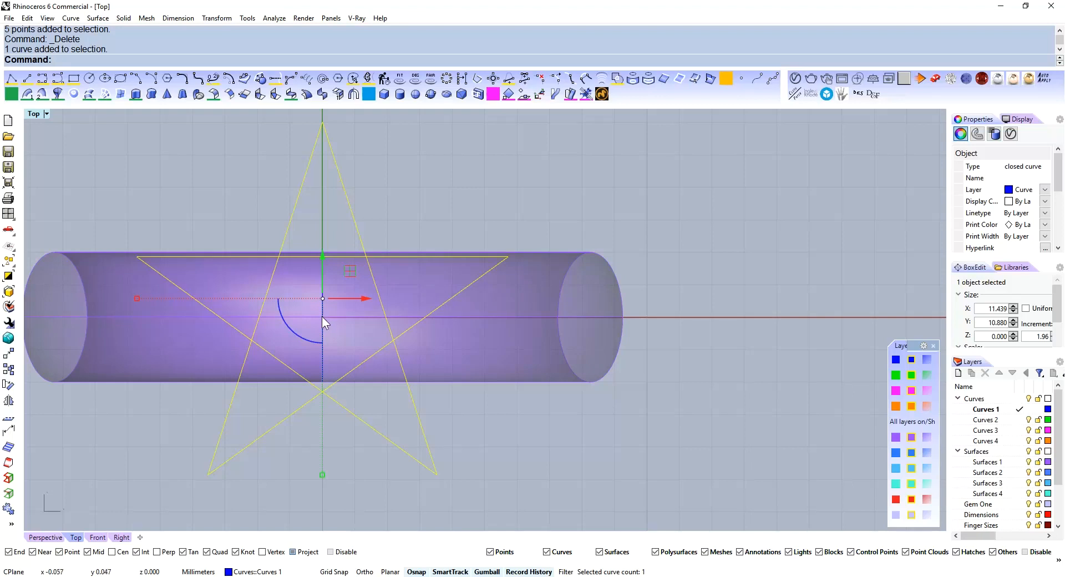
scroll(328, 321, "down", 1)
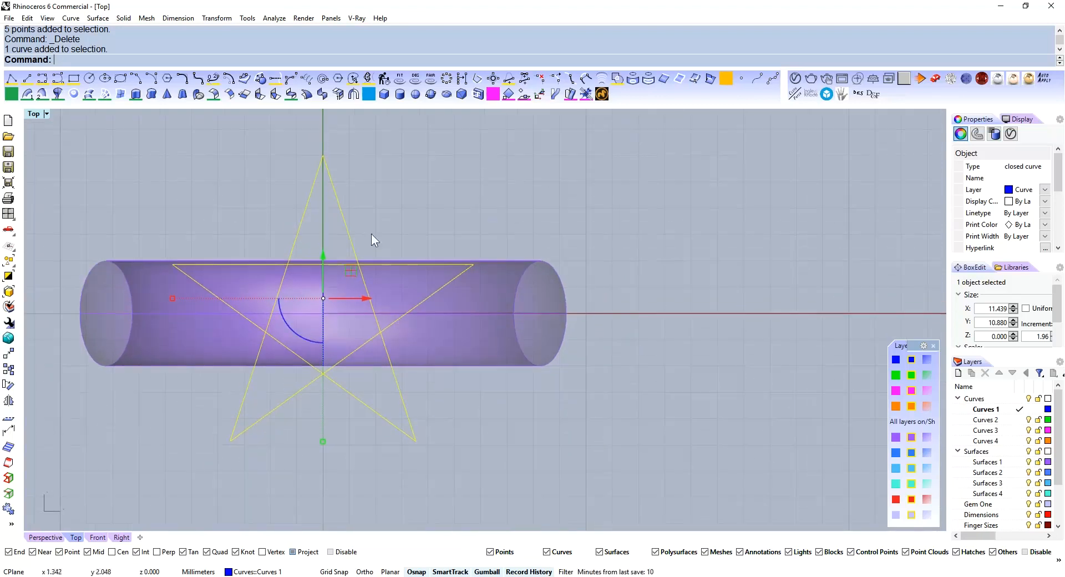
left_click(331, 148)
left_click(323, 157)
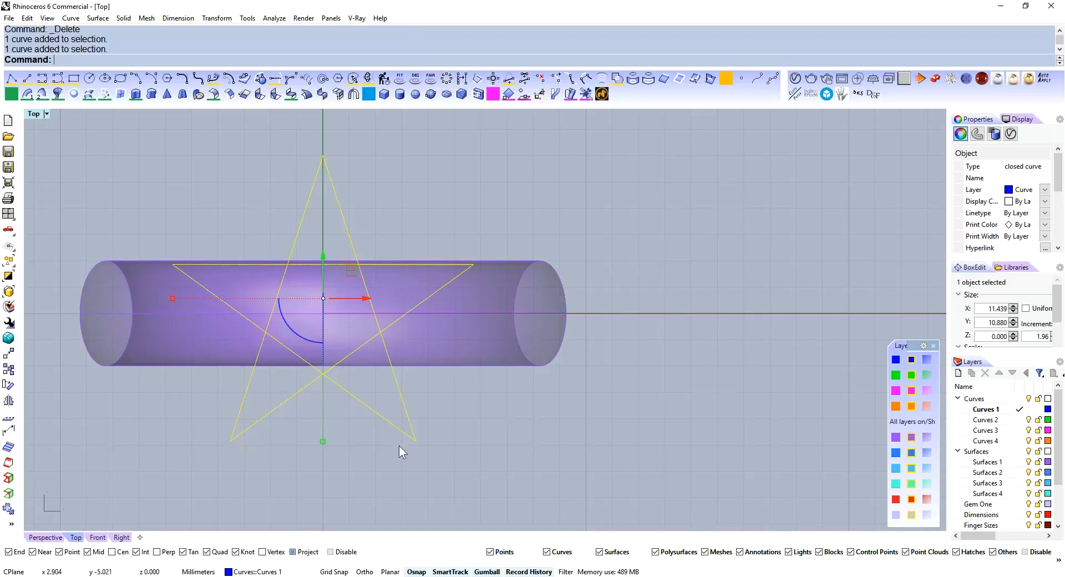
right_click_drag(480, 397, 460, 408)
left_click(460, 408)
left_click(335, 257)
right_click_drag(340, 256, 385, 235)
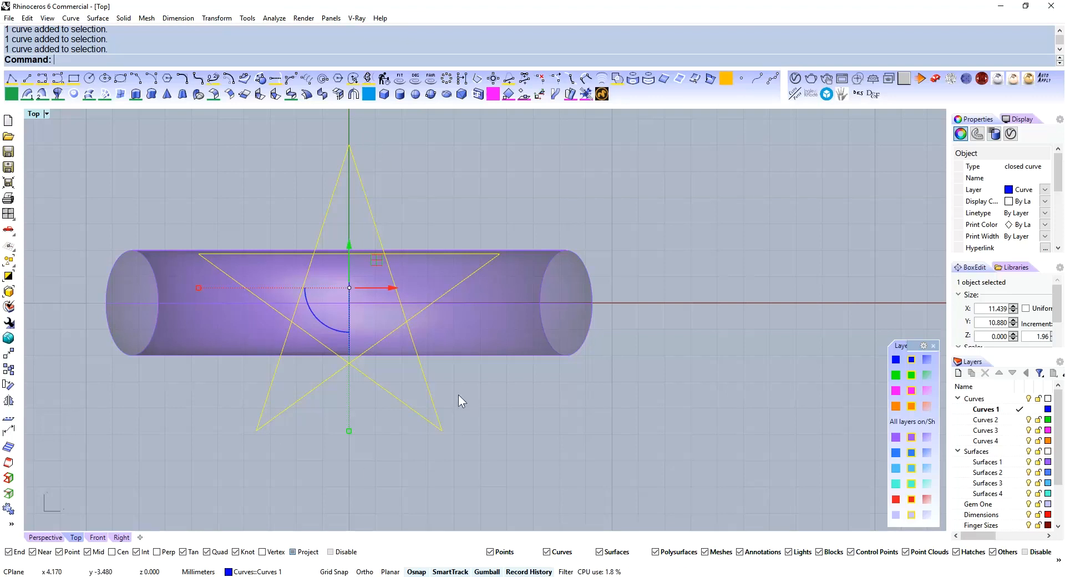
right_click_drag(460, 395, 471, 409)
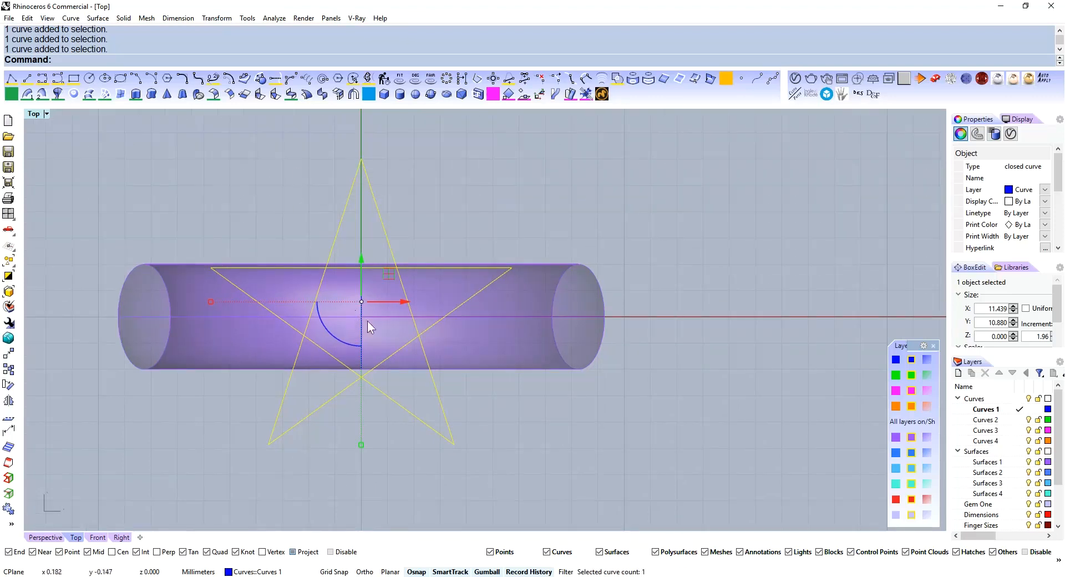
right_click_drag(359, 314, 357, 314)
left_click(444, 167)
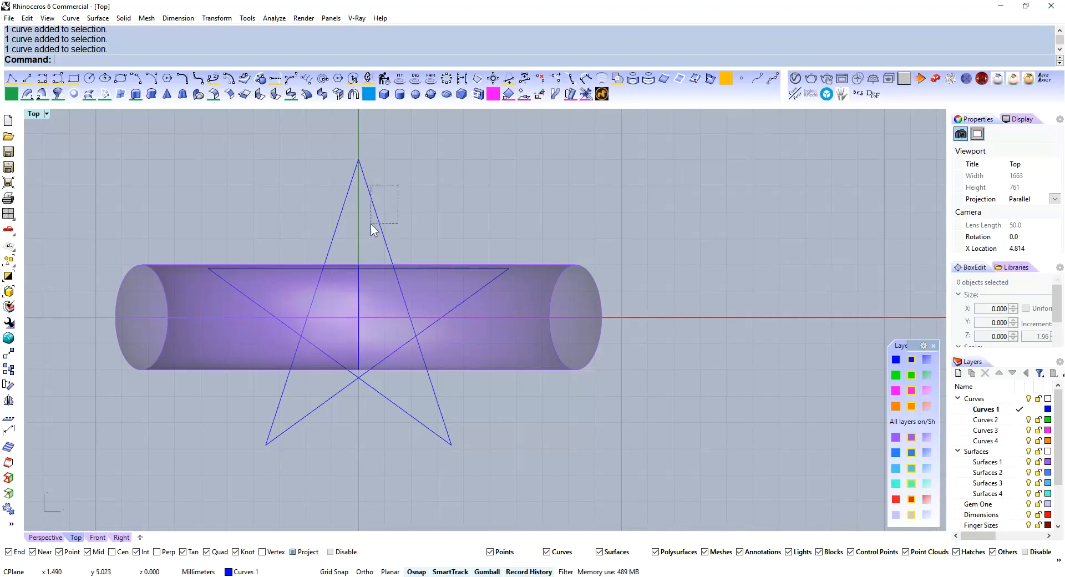
left_click_drag(372, 222, 364, 233)
left_click(455, 201)
right_click_drag(423, 292, 429, 264)
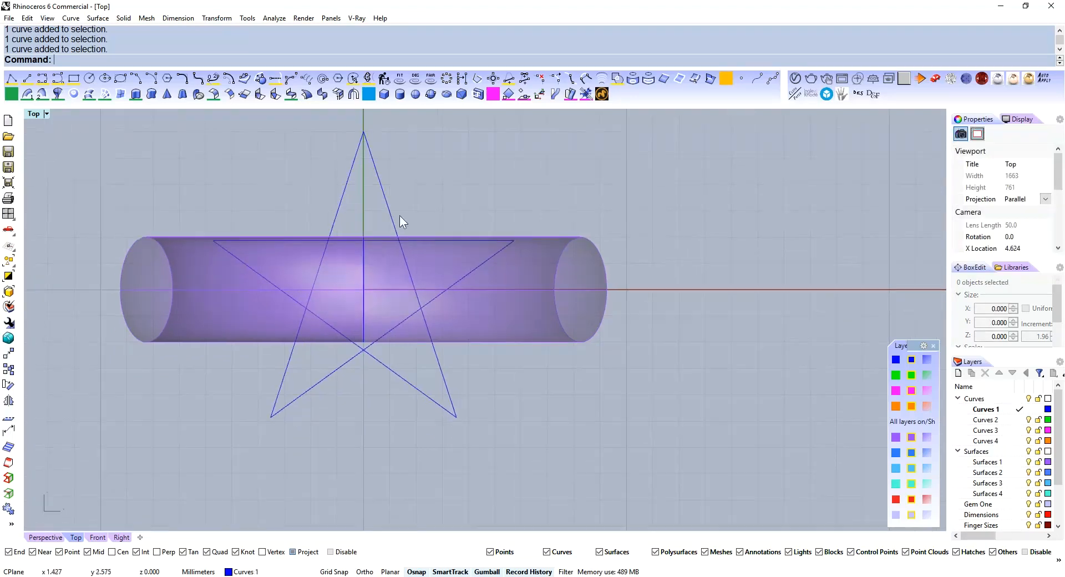
Try scaling the star horizontally with the gumball, and undo that scale
left_click(384, 201)
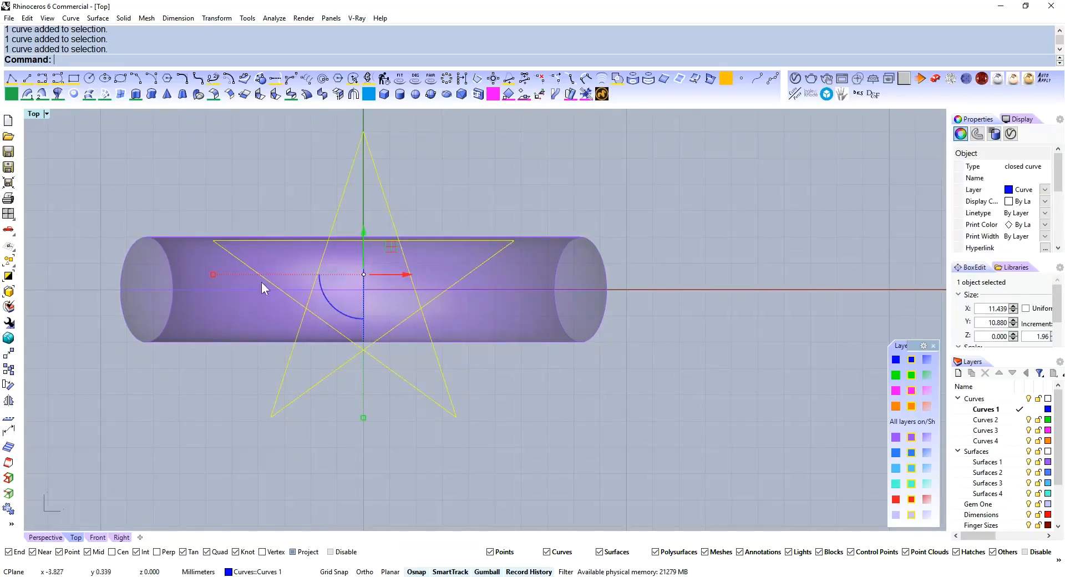
left_click_drag(216, 277, 282, 282)
key("ctrl+z")
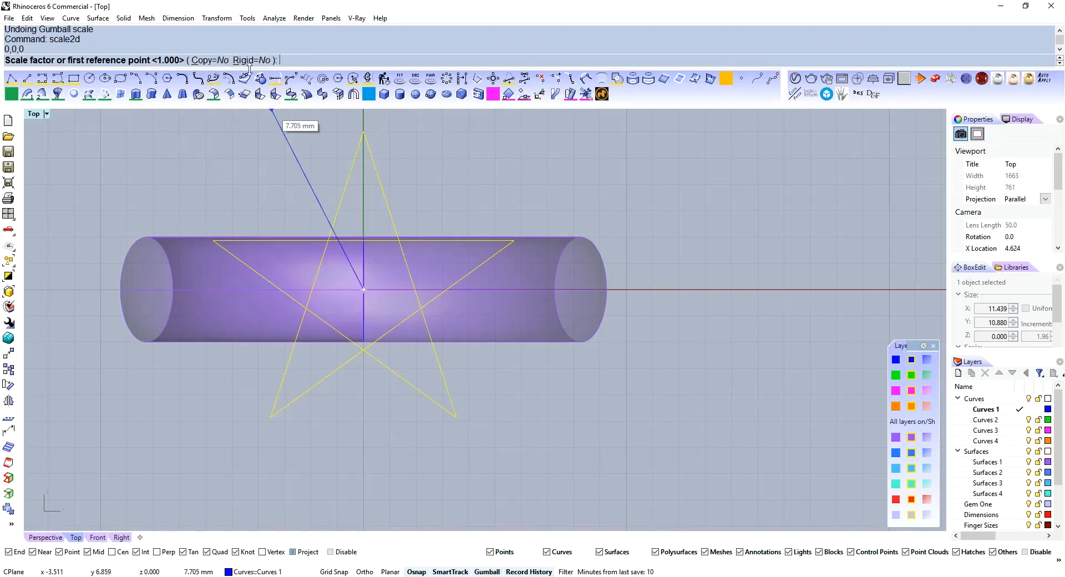
Make a concentric copy of the star at about half size with Scale2D from the origin, with Copy set to Yes
left_click(212, 62)
left_click(556, 170)
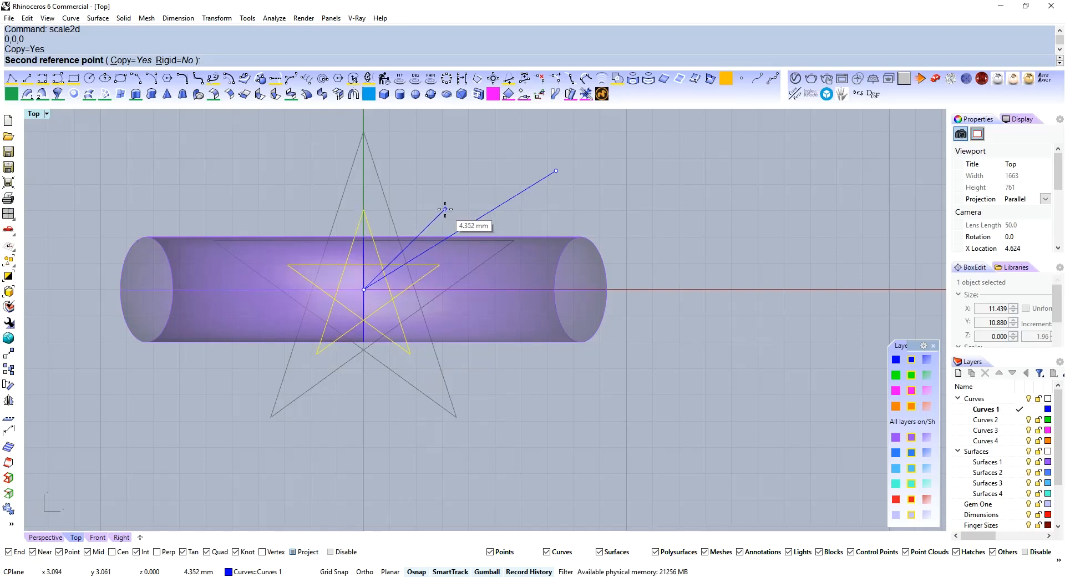
left_click(445, 209)
right_click(445, 209)
Enlarge both star curves together with Scale2D from 0,0,0, with Copy set to No, to about 12.9 mm wide
right_click_drag(453, 165, 441, 200)
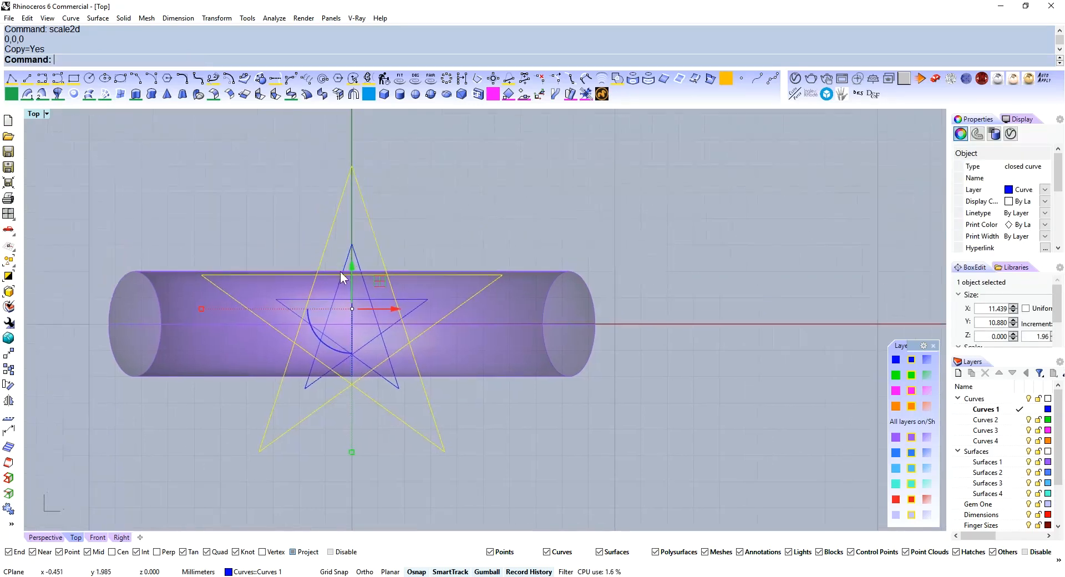
left_click(364, 254, "shift")
right_click(440, 231)
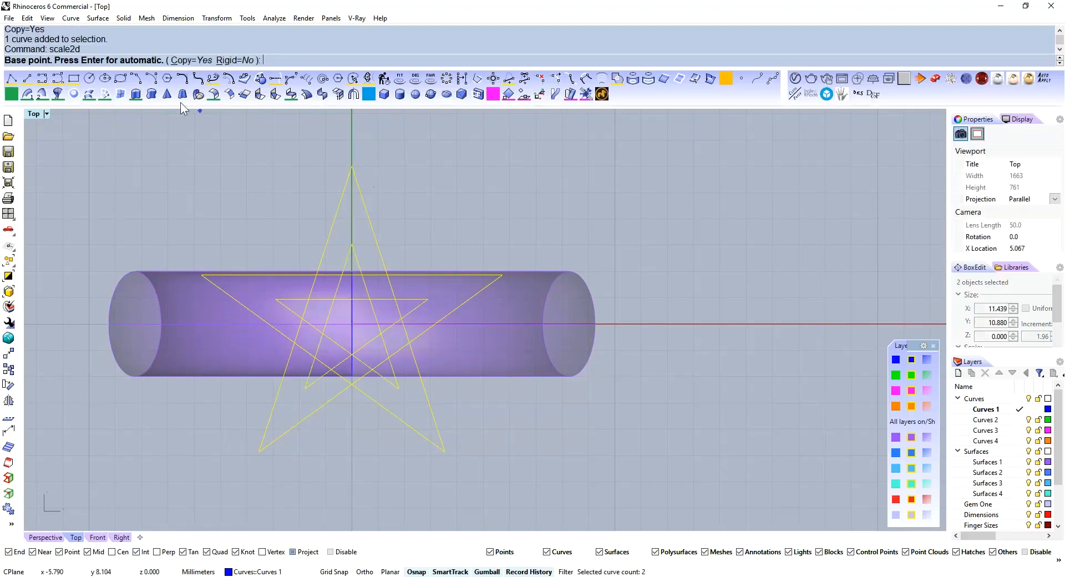
left_click(195, 61)
type("0,0,0")
key("Return")
left_click(483, 227)
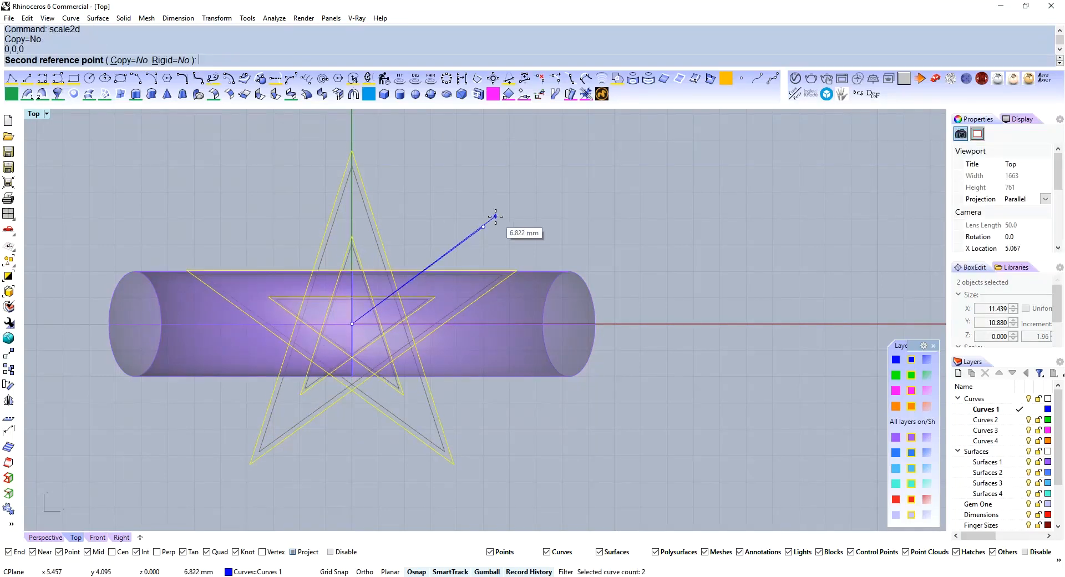
left_click(500, 213)
Isolate the two star curves with the Isolate command
type("Isolate")
key("Return")
right_click_drag(591, 206, 577, 254)
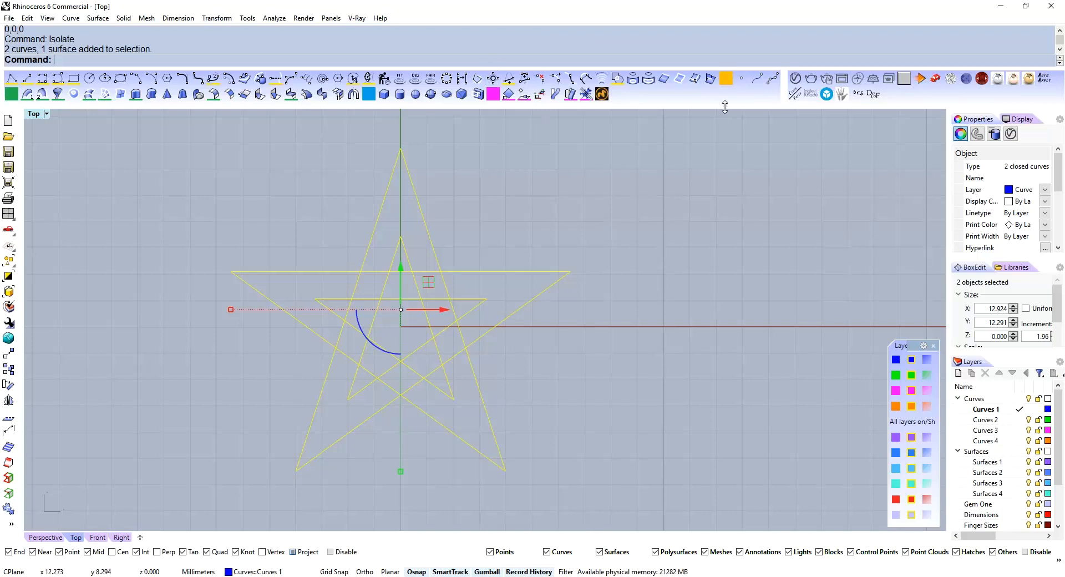
Combine the stars with CurveBoolean, DeleteInput=All, keeping the star-shaped region with five triangular openings and a central pentagonal opening
left_click(618, 83)
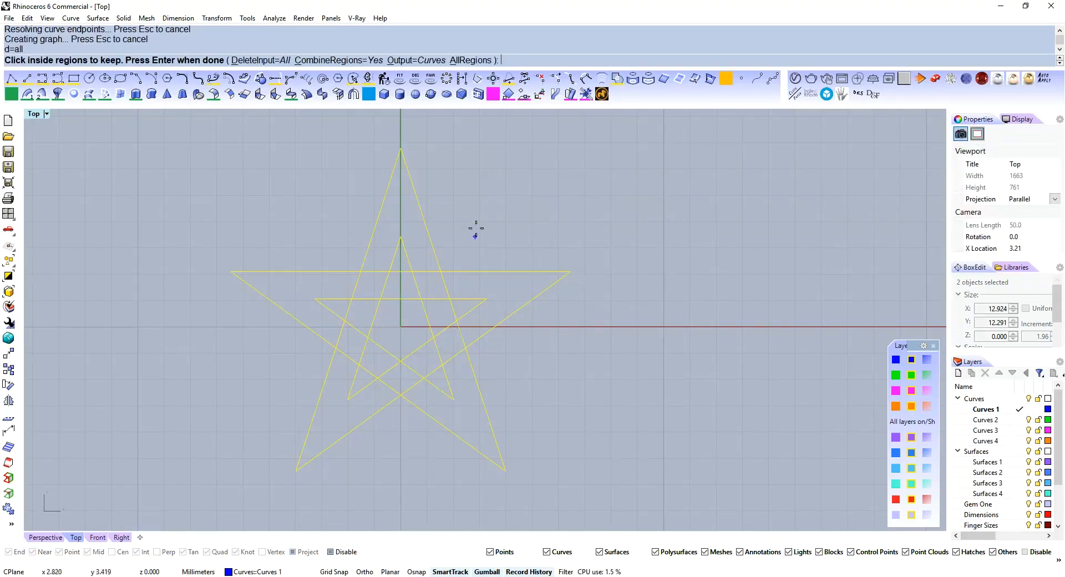
left_click(473, 300)
left_click(458, 310)
left_click(405, 328)
left_click(438, 383)
left_click(364, 385)
left_click(341, 307)
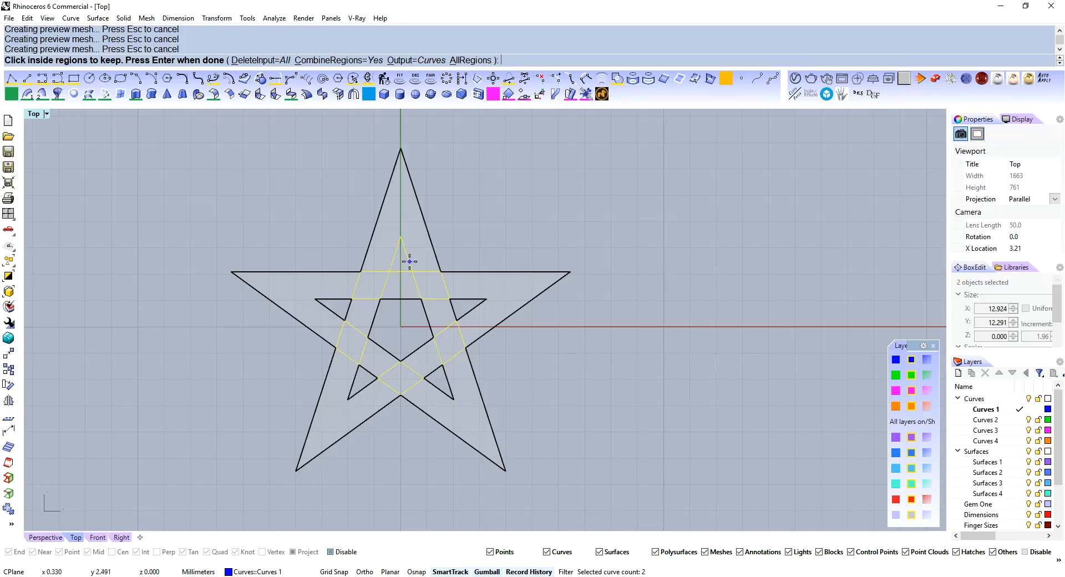
left_click(402, 264)
key("Return")
Extrude the star outline and its openings as a solid with ExtrudeCrv, about 3.36 mm to both sides
scroll(476, 330, "down", 3)
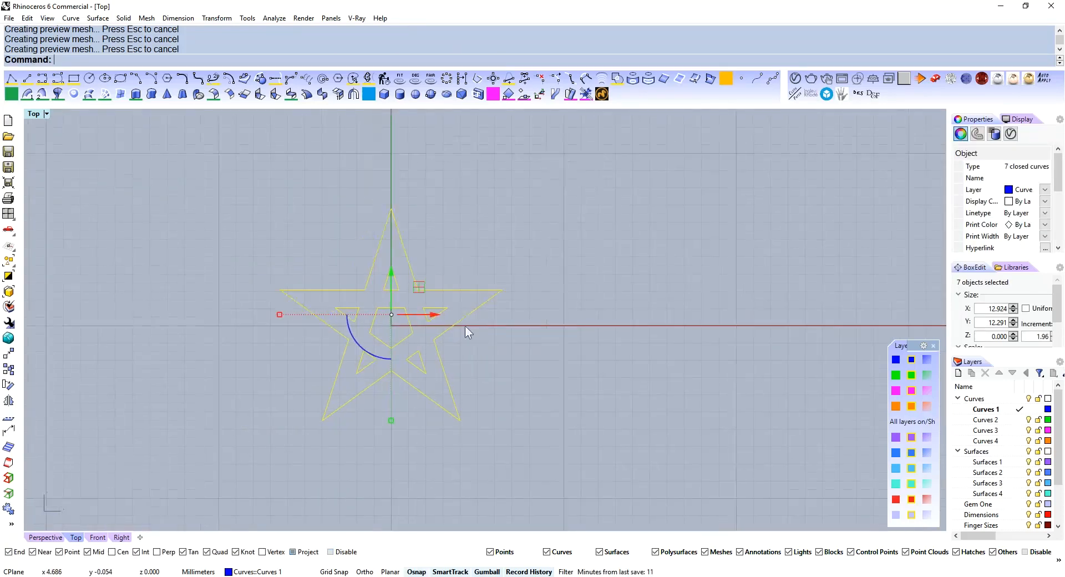
type("extrudecrv")
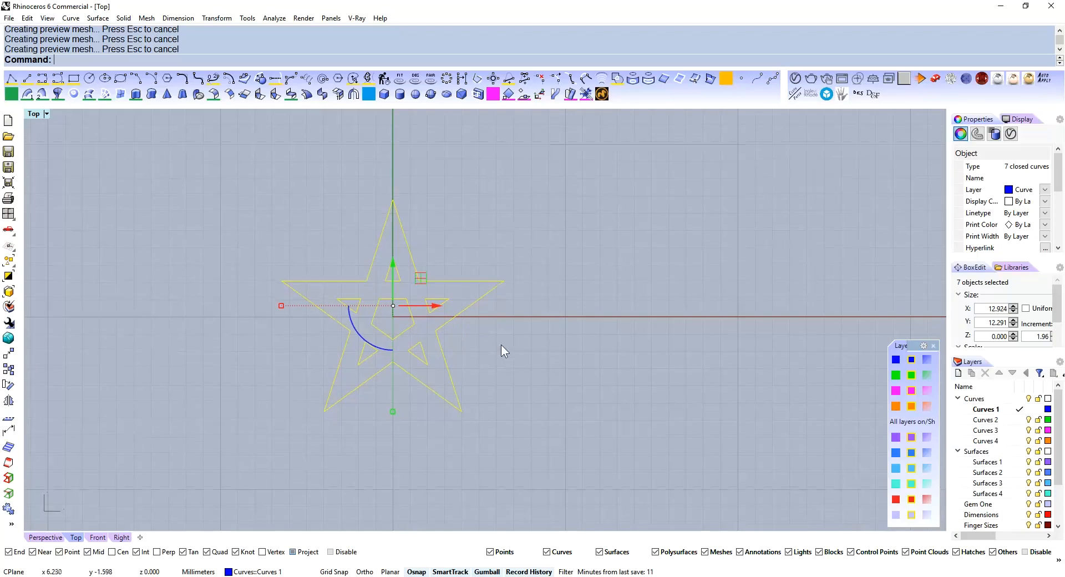
key("Return")
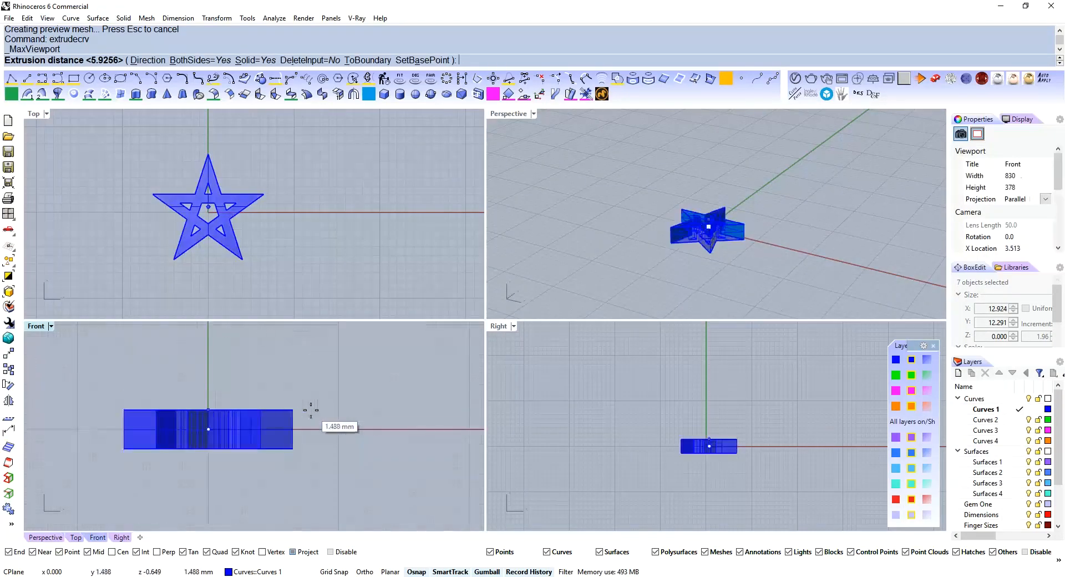
left_click(292, 391)
right_click_drag(316, 353, 396, 358)
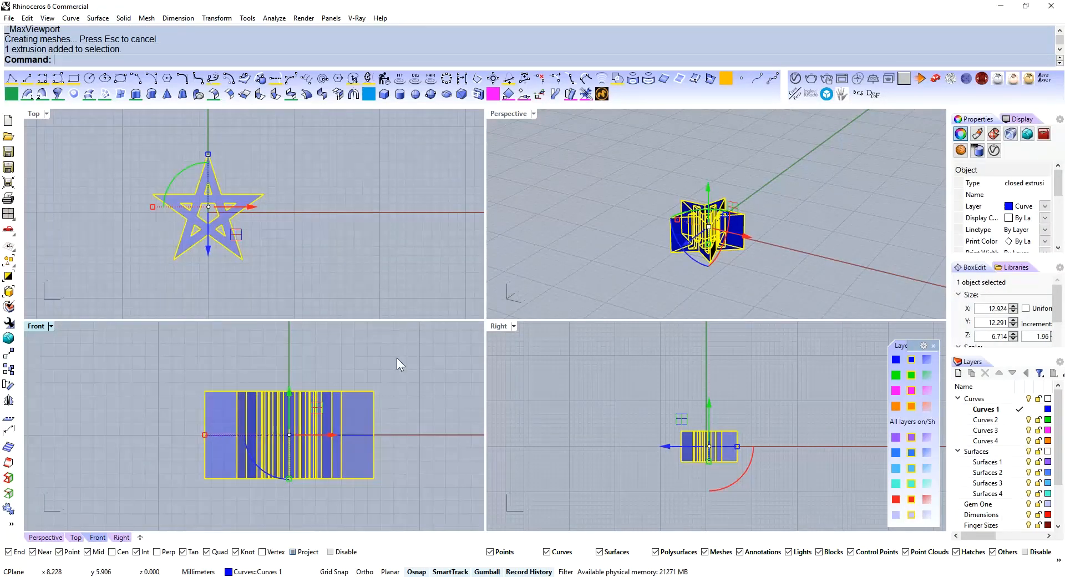
Show the hidden ring objects and draw a circle about 13.6 mm in diameter around the star, centred at 0,0,0
key("ctrl+alt+h")
left_click(340, 241)
scroll(344, 238, "up", 5)
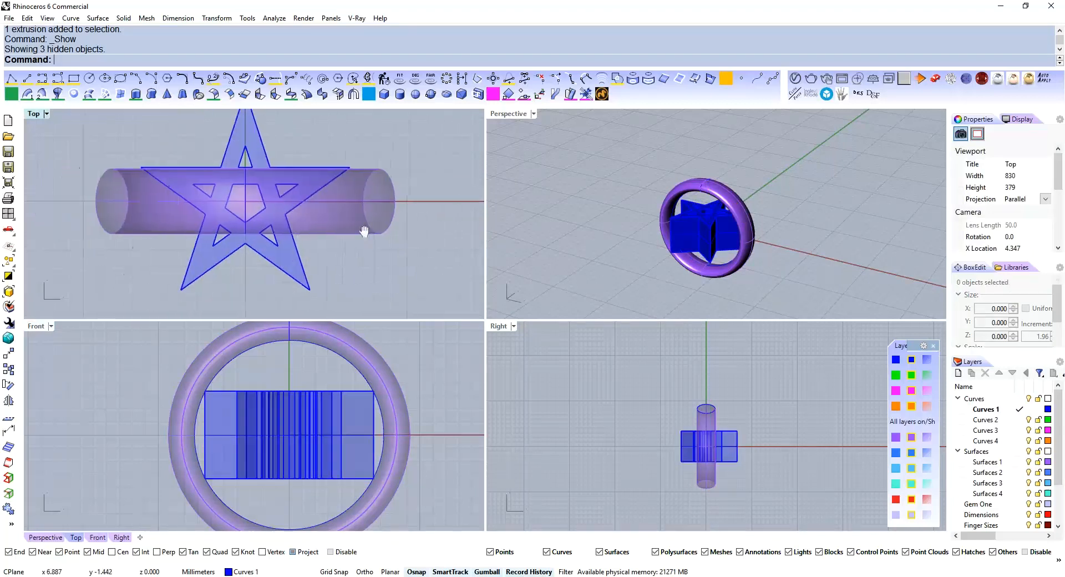
type("circle")
key("Return")
right_click_drag(322, 133, 342, 266)
key("Return")
left_click(268, 224)
left_click_drag(333, 226, 303, 257)
right_click_drag(305, 253, 329, 186)
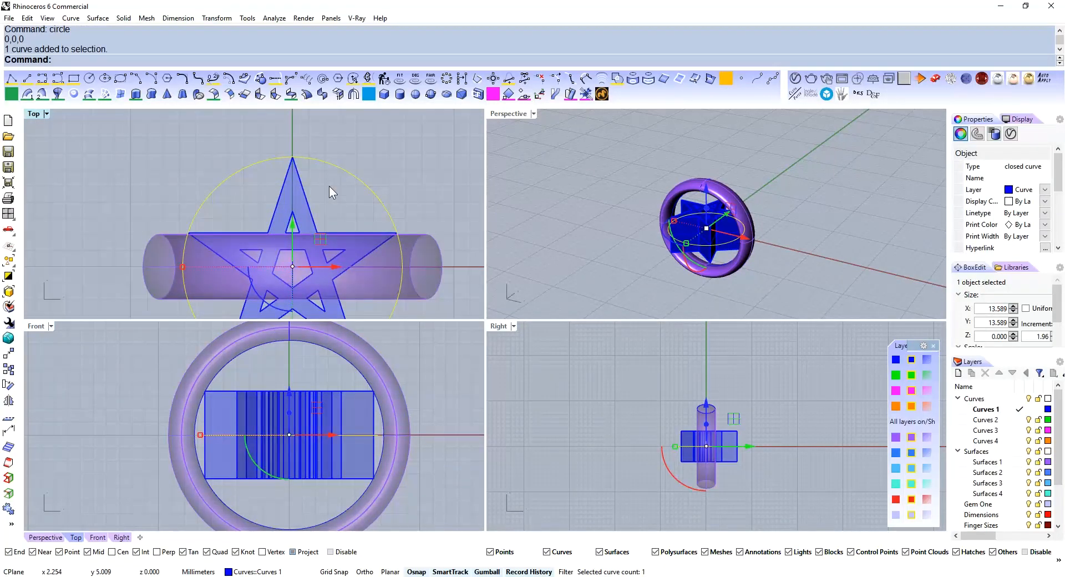
Offset the circle inward by 1.3 mm
type("offset")
key("Return")
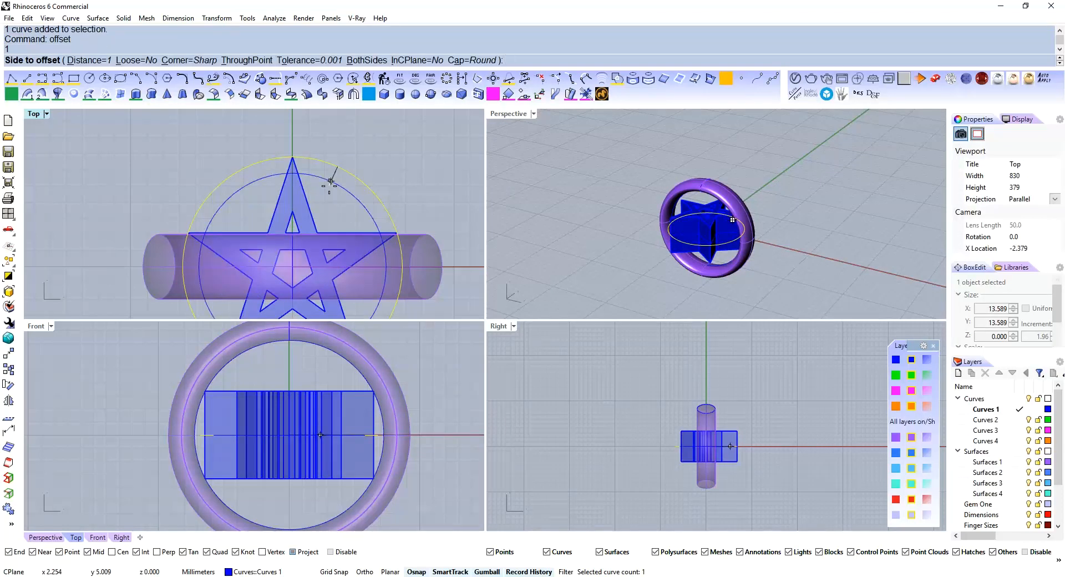
type("1.3")
key("Return")
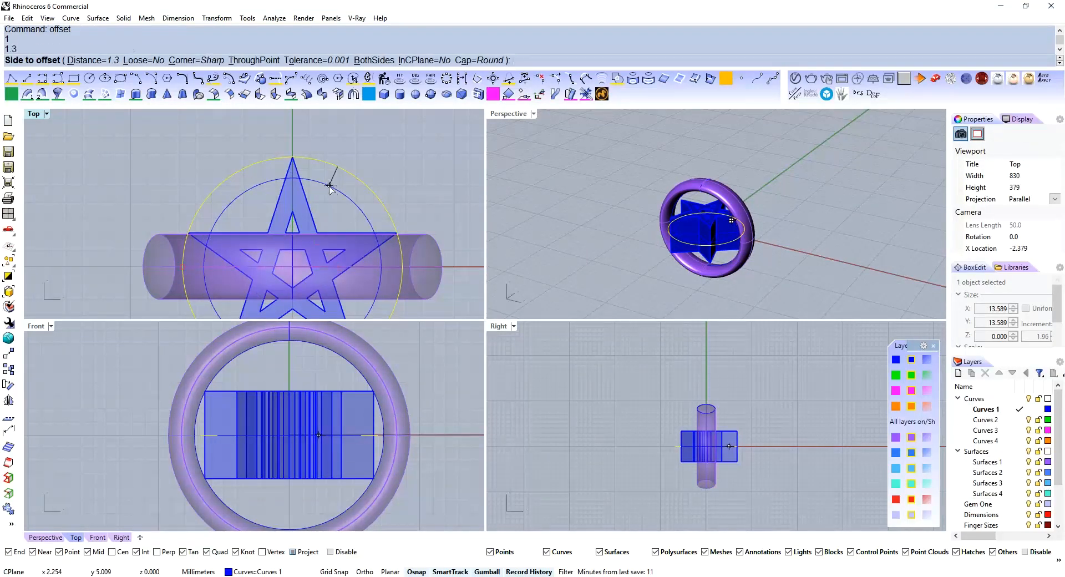
left_click(329, 187)
Extrude both circles to both sides as a solid round frame slightly shorter than the star
left_click(344, 198, "shift")
type("extrudecrv")
key("Return")
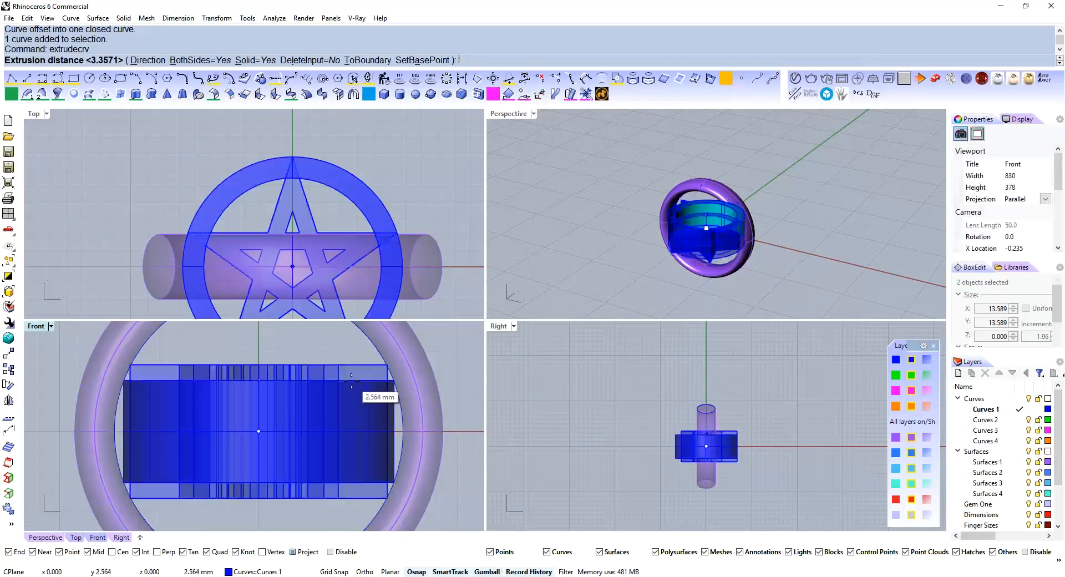
left_click(350, 371)
right_click_drag(349, 372, 338, 398)
Select the star and round frame extrusions and scale them down uniformly to about 11.7 mm wide
left_click(338, 415)
scroll(348, 464, "down", 4)
right_click_drag(349, 464, 343, 408)
scroll(344, 400, "up", 2)
left_click(344, 402)
scroll(344, 401, "up", 4)
left_click(319, 410, "shift")
scroll(340, 356, "down", 6)
right_click_drag(349, 196, 345, 141)
scroll(340, 161, "down", 2)
scroll(253, 213, "down", 2)
scroll(250, 208, "up", 4)
right_click_drag(252, 211, 261, 263)
left_click_drag(218, 262, 229, 263, "shift")
scroll(306, 406, "down", 2)
Move the star and round frame straight up onto the top of the band in the Front view
key("ctrl+m")
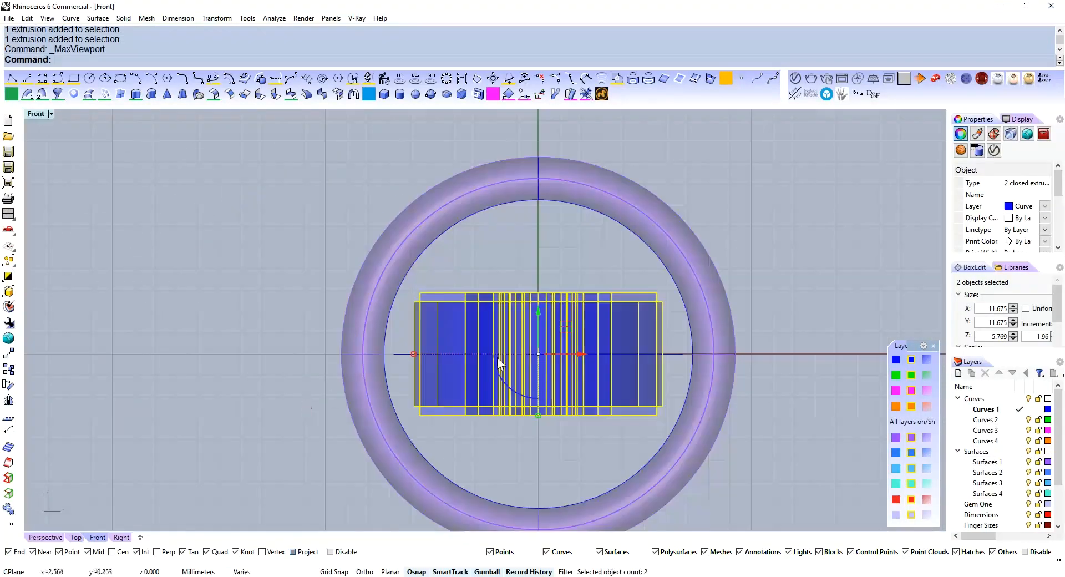
scroll(355, 377, "up", 2)
left_click_drag(361, 389, 399, 234)
left_click(498, 148)
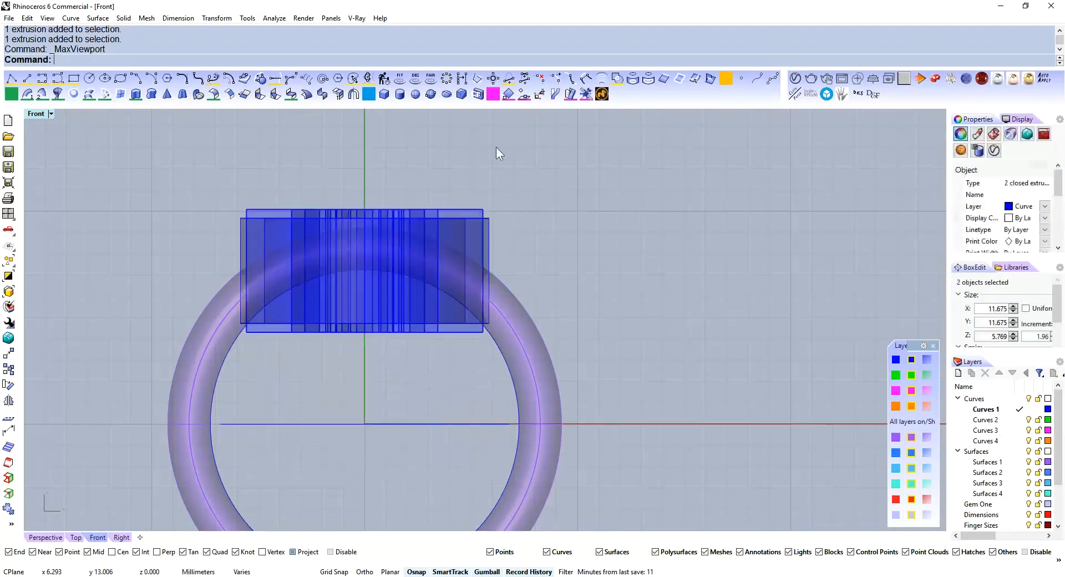
Fillet the upper edges of the star and the round frame with FilletEdge at a radius of 0.3
type("filletedge")
key("Return")
type(".")
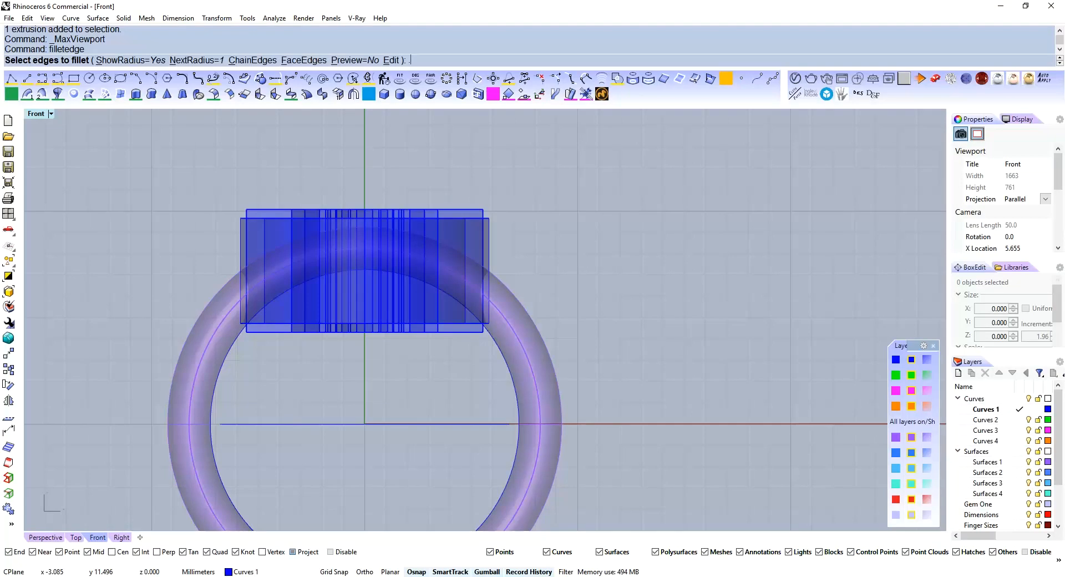
type("3")
key("Return")
left_click_drag(139, 139, 722, 240)
key("Return")
key("Return")
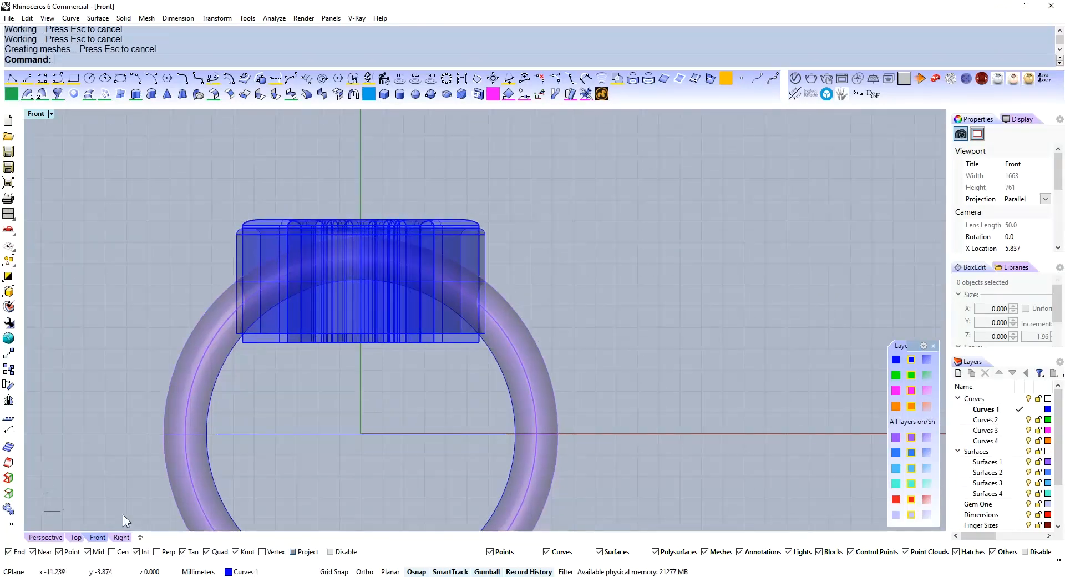
Examine the filleted star and round frame closely in the Perspective view
left_click(45, 537)
scroll(495, 256, "up", 8)
right_click_drag(494, 256, 524, 169)
key("ctrl+m")
scroll(245, 383, "up", 10)
right_click_drag(234, 371, 407, 357)
scroll(407, 358, "down", 4)
right_click_drag(407, 358, 364, 398)
Apply CageEdit to the star and round frame, using a horizontal control line across their upper part and the Global region
left_click_drag(437, 371, 368, 419)
scroll(375, 422, "up", 6)
right_click_drag(377, 422, 403, 403)
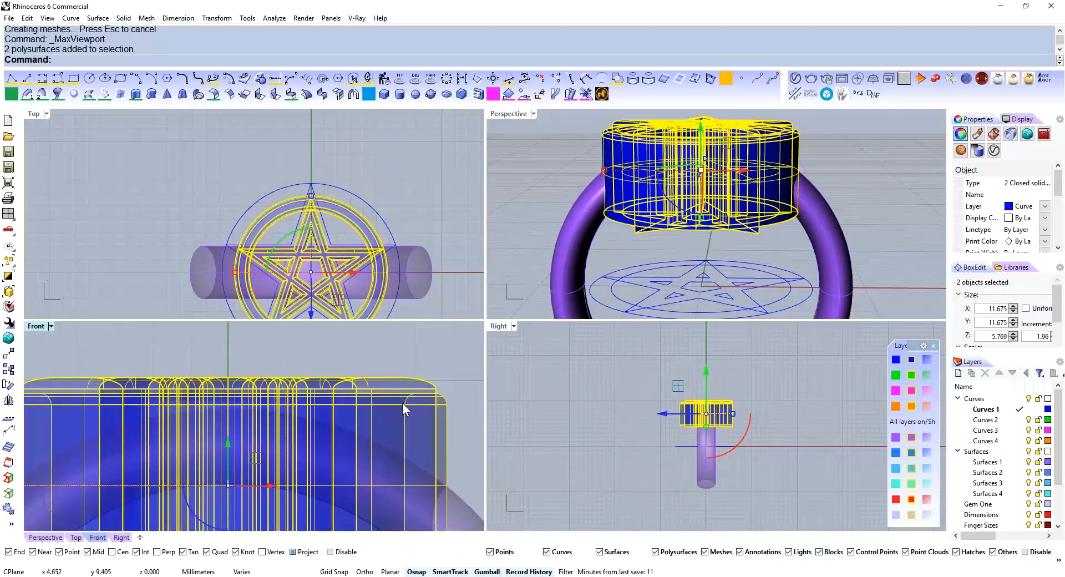
type("CageEdit")
key("Return")
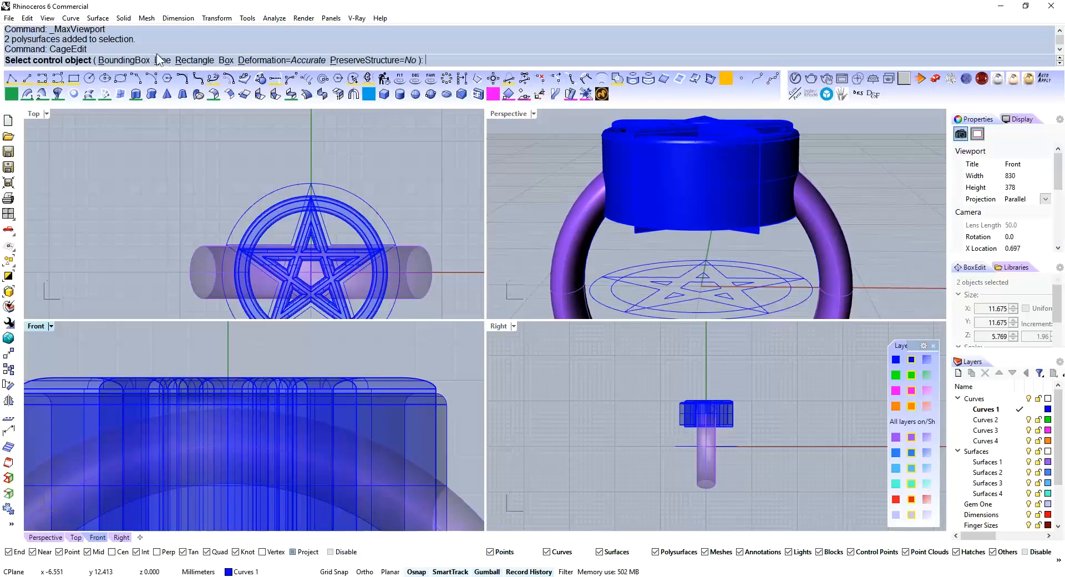
left_click(160, 59)
scroll(239, 366, "down", 8)
right_click_drag(249, 375, 286, 393)
scroll(173, 387, "up", 8)
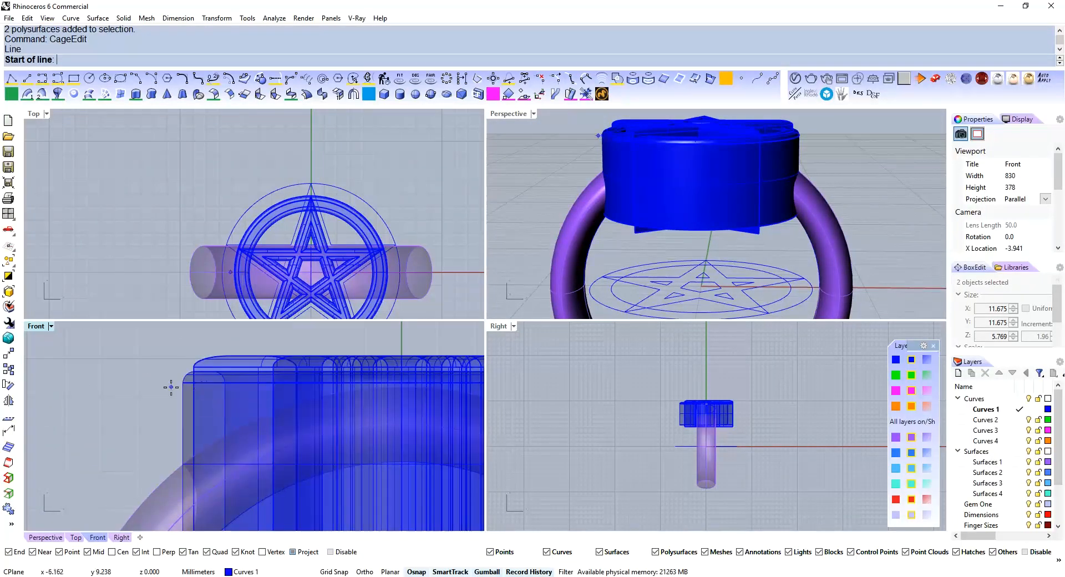
scroll(416, 393, "down", 4)
scroll(393, 409, "up", 4)
left_click(387, 406)
right_click_drag(380, 405, 342, 393)
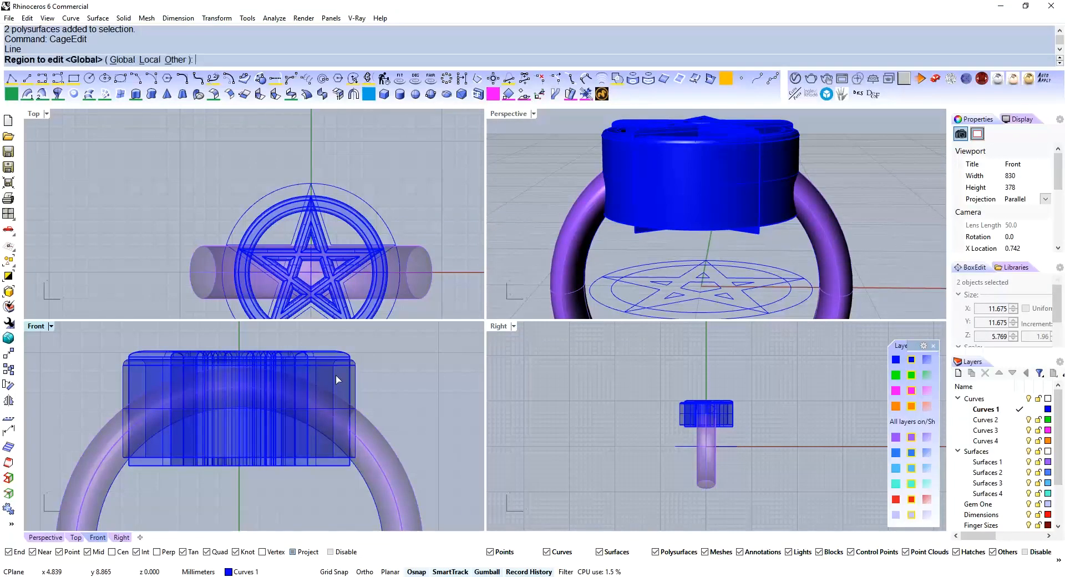
Move the two end points of the cage line down so the star and frame curve along the band
left_click_drag(343, 345, 370, 382)
left_click_drag(74, 341, 156, 386, "shift")
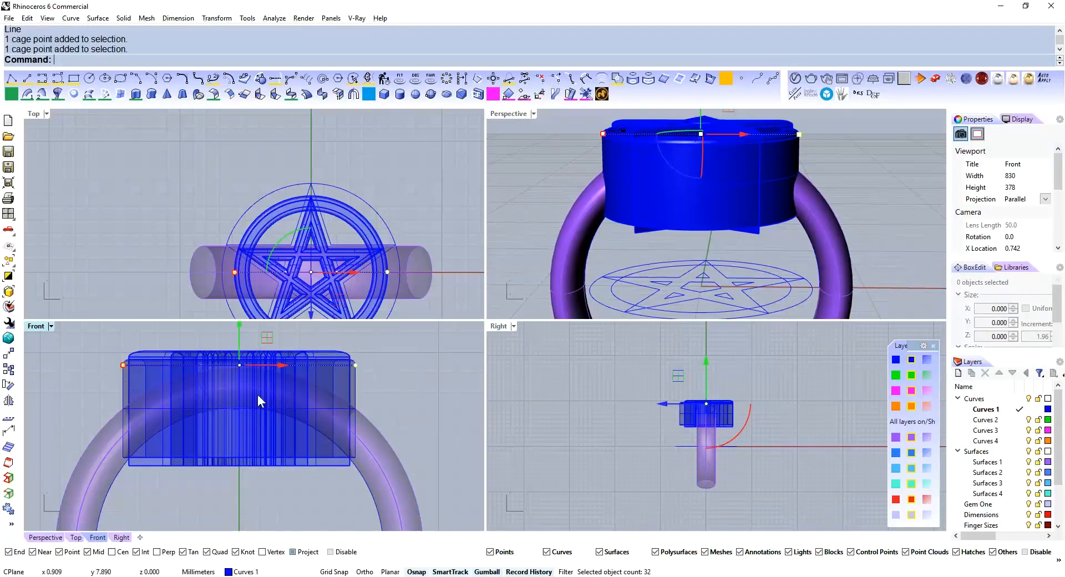
left_click_drag(242, 334, 251, 369)
scroll(219, 353, "up", 4)
right_click_drag(391, 394, 360, 410)
mouse_move(737, 156)
right_mouse_down()
mouse_move(739, 257)
mouse_move(744, 144)
right_mouse_up()
right_click_drag(343, 496, 454, 444)
scroll(358, 408, "down", 5)
scroll(380, 492, "up", 8)
scroll(338, 476, "down", 3)
Subtract the round frame from the band with BooleanDifference, with DeleteInput set to No
left_click(402, 434)
right_click_drag(288, 451, 350, 460)
right_click_drag(397, 418, 358, 426)
left_click(437, 360)
mouse_move(411, 377)
right_mouse_down()
mouse_move(409, 361)
mouse_move(410, 376)
right_mouse_up()
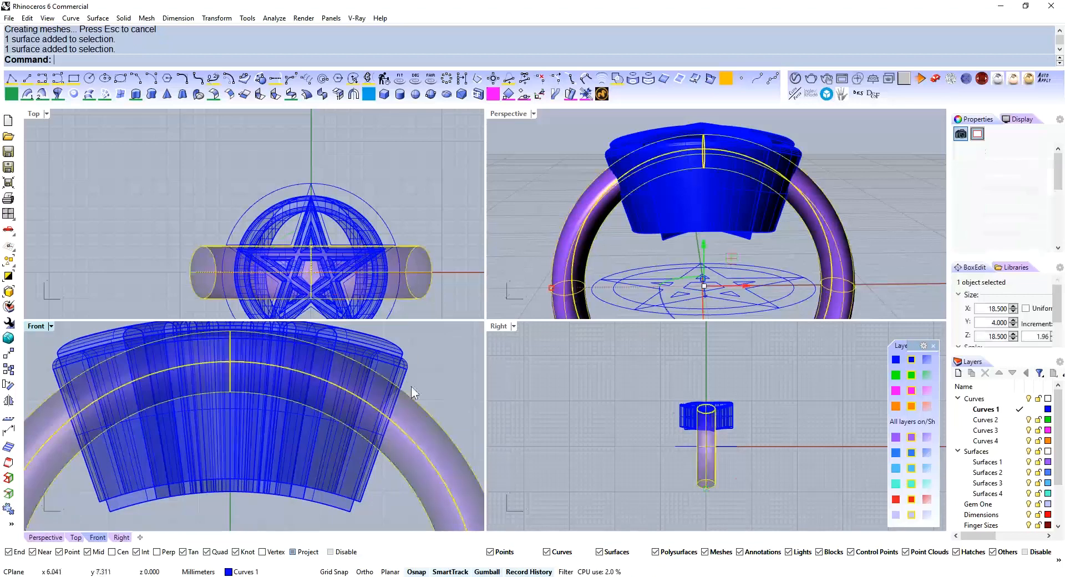
left_click(421, 423)
scroll(421, 423, "up", 5)
type("D")
key("Return")
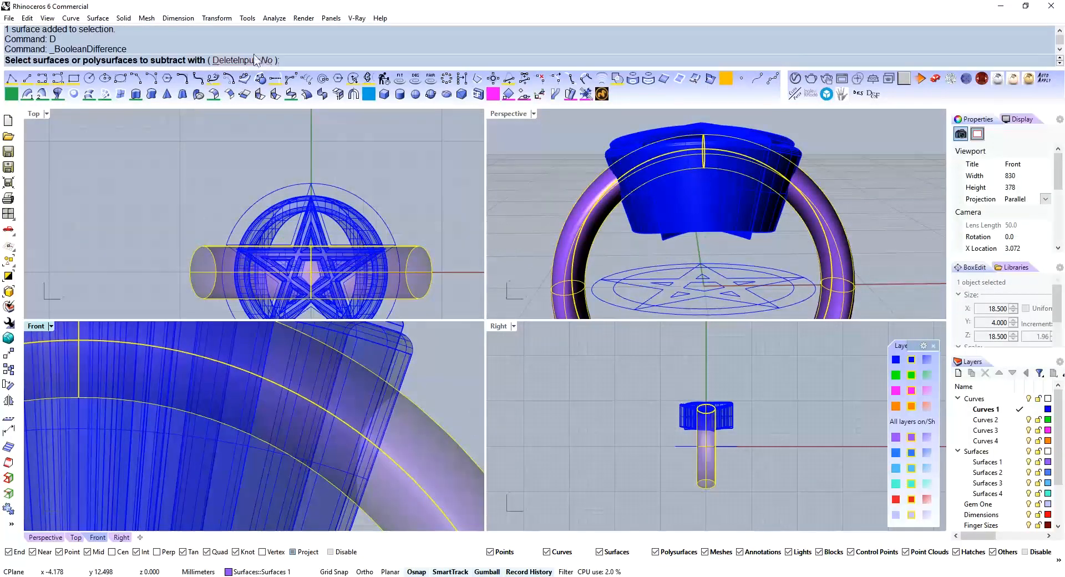
left_click(412, 418)
key("Return")
scroll(233, 394, "down", 5)
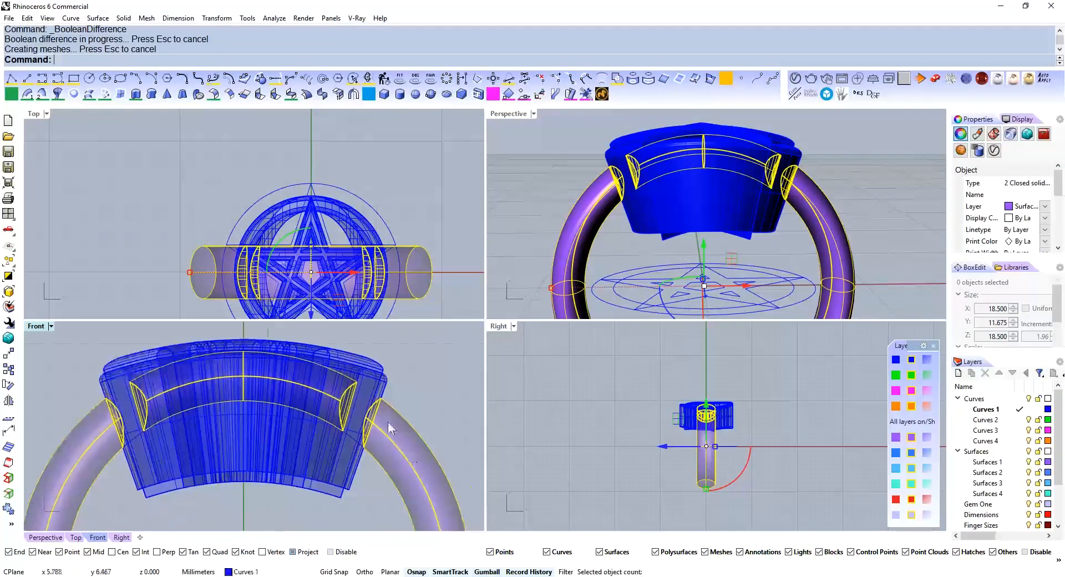
Delete the band section enclosed by the round frame
key("Delete")
right_click_drag(772, 178, 713, 222)
key("ctrl+z")
key("ctrl+y")
Cut the star and round frame with the finger-hole circle using WireCut, and delete the pieces inside the finger hole
scroll(726, 265, "down", 6)
left_click(310, 454)
left_click(310, 455, "shift")
right_click_drag(351, 471, 357, 427)
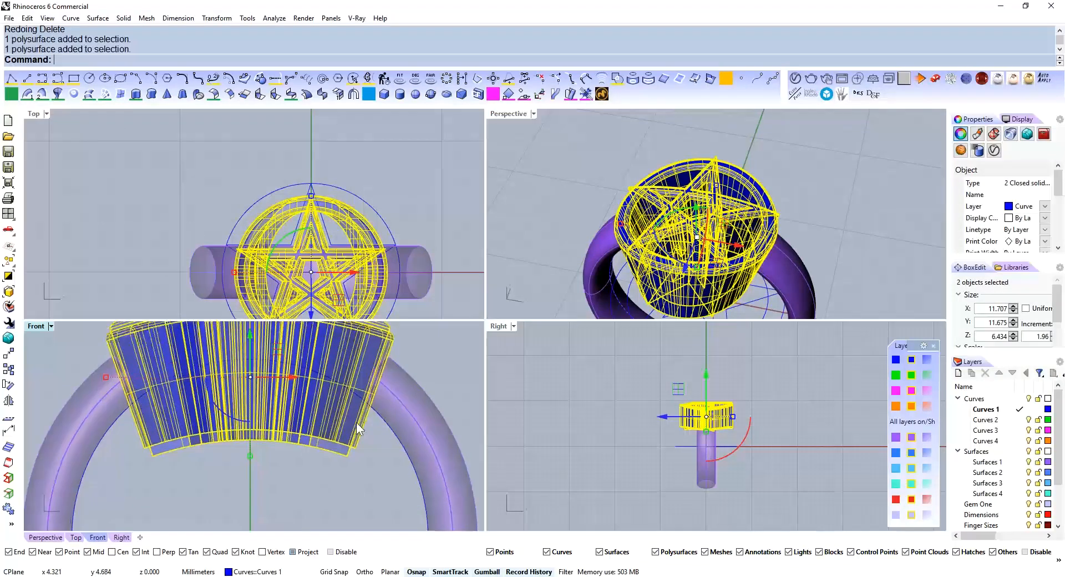
type("W")
key("Return")
left_click(360, 408)
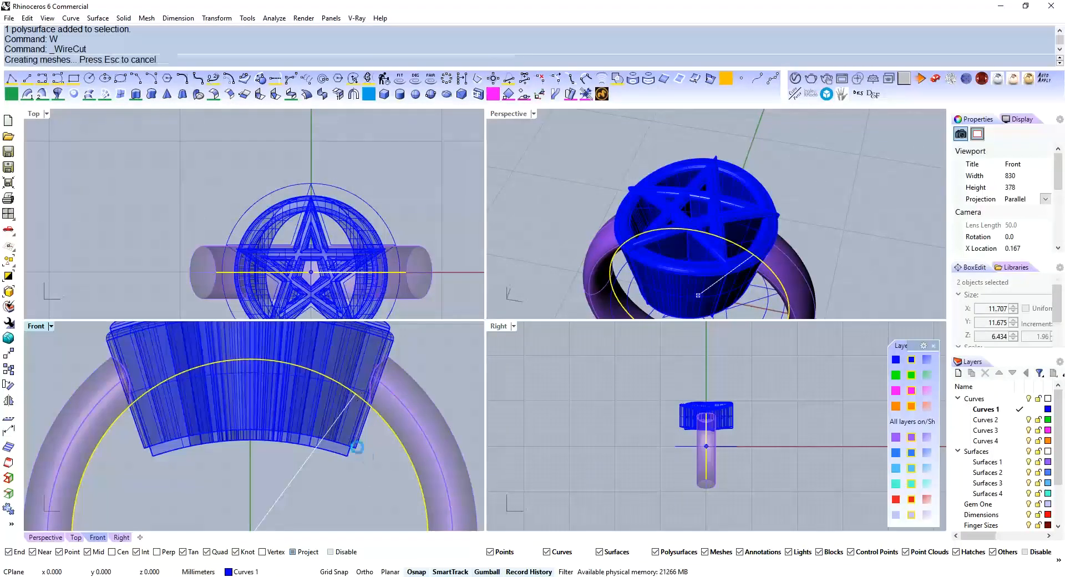
key("Return")
left_click_drag(381, 471, 338, 423)
key("Delete")
scroll(354, 475, "down", 9)
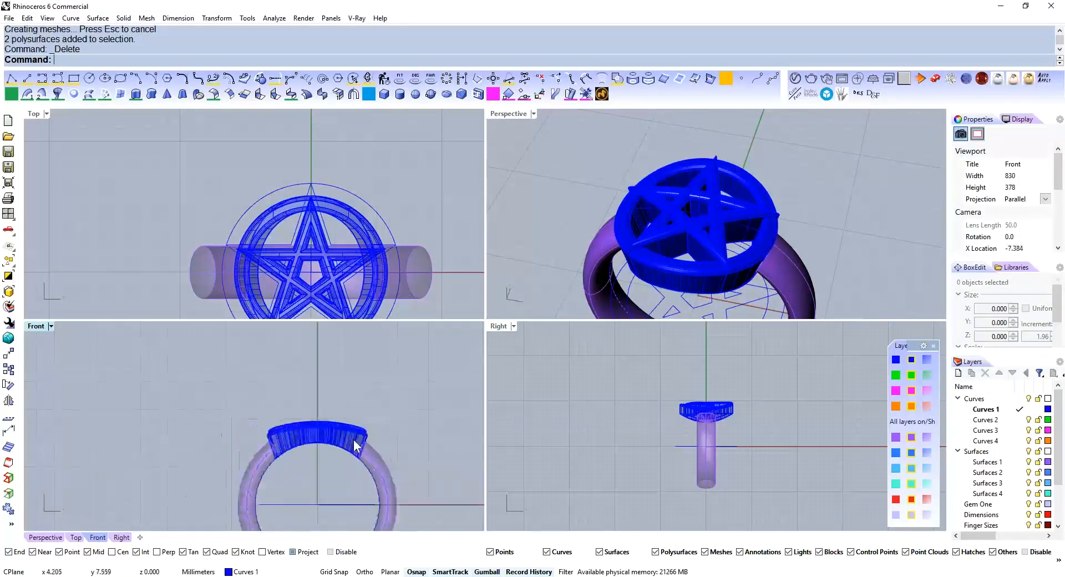
Select the star and round frame and assign them to the Surfaces 1 layer
scroll(354, 437, "up", 9)
left_click(354, 438)
left_click(334, 405, "shift")
right_click_drag(324, 460, 333, 417)
key("F1")
scroll(337, 420, "down", 8)
right_click_drag(407, 458, 395, 402)
Add the band to the selection and move the whole ring sideways, clear of the construction curves
left_click(378, 391, "shift")
scroll(777, 161, "down", 4)
right_click_drag(777, 161, 606, 251)
left_click_drag(575, 266, 710, 214)
key("Escape")
scroll(756, 183, "up", 6)
right_click_drag(756, 182, 771, 199)
key("ctrl+m")
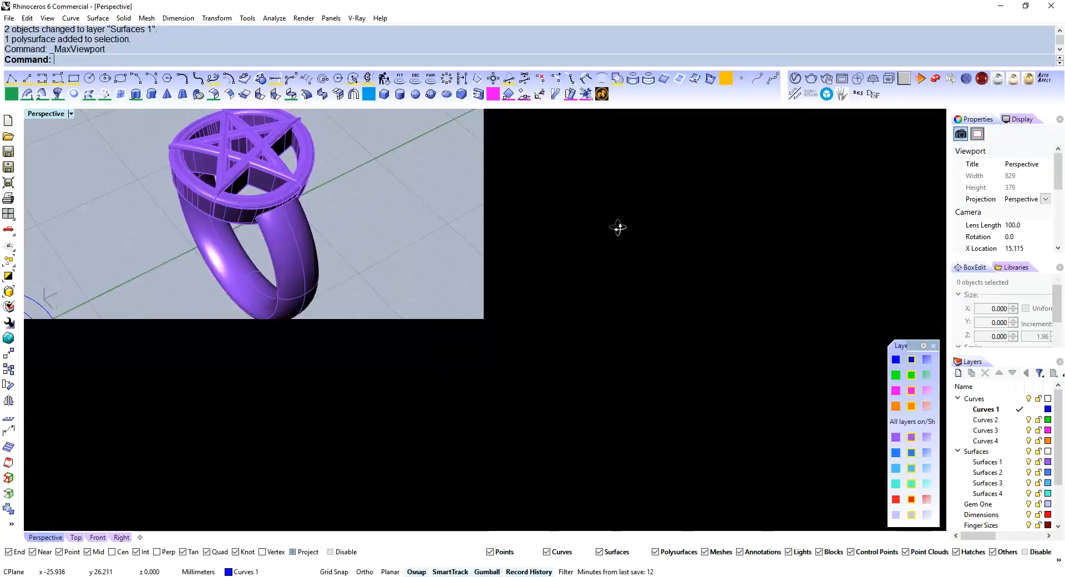
left_click(375, 218)
left_click_drag(393, 262, 396, 305)
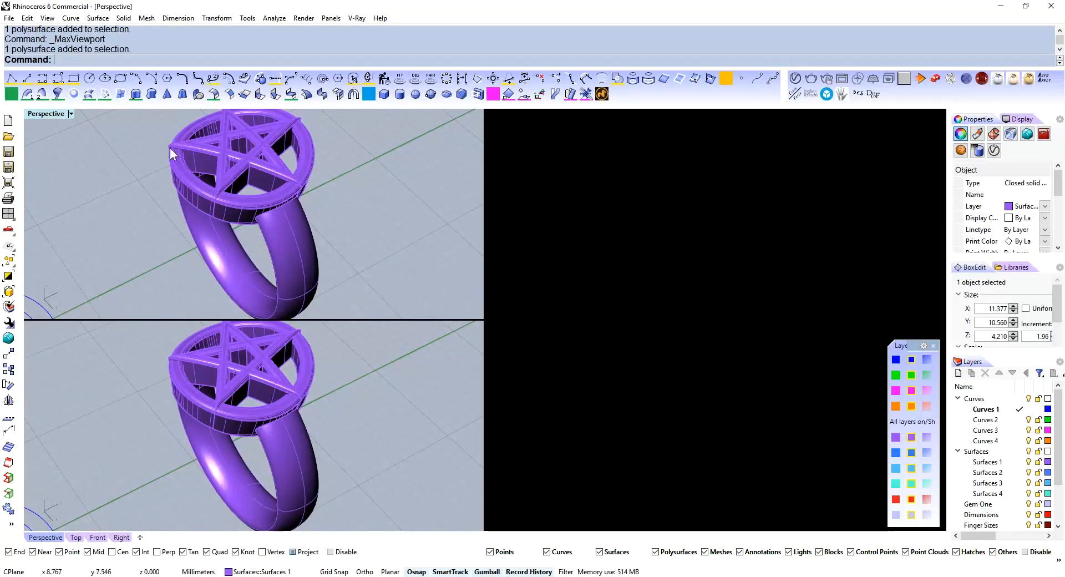
double_click(48, 114)
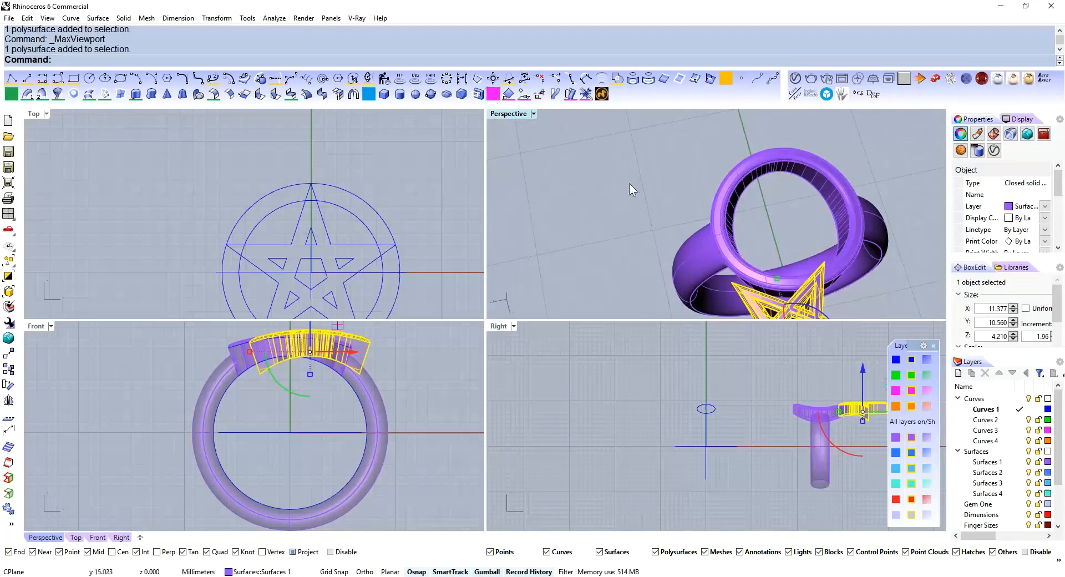
key("ctrl+z")
Examine the completed ring from several angles in the maximised Perspective view, and return to the four viewports
double_click(502, 115)
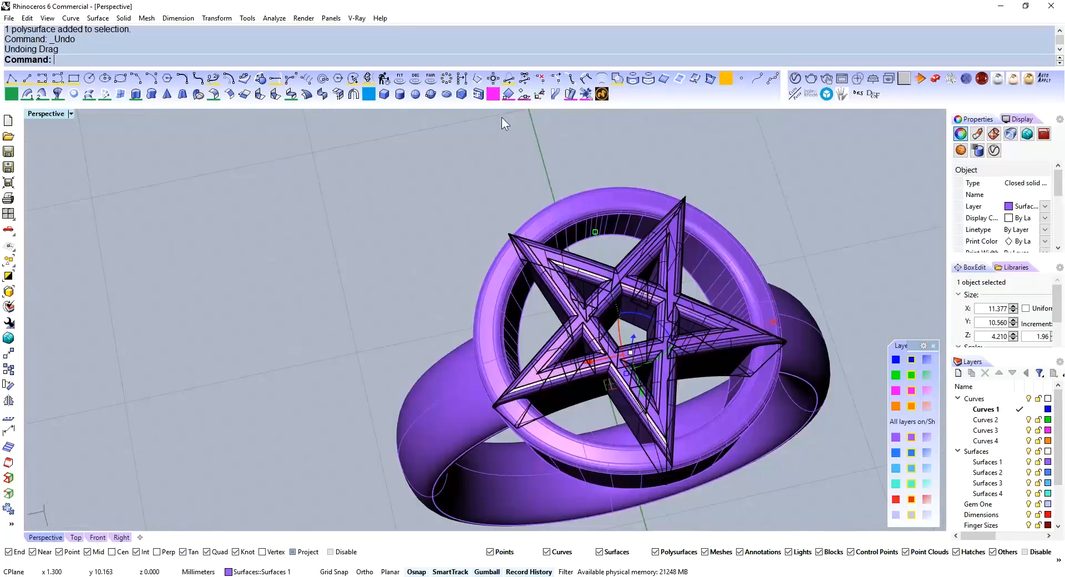
left_click(811, 217)
right_click_drag(811, 217, 558, 309)
scroll(646, 395, "down", 5)
key("ctrl+m")
right_click_drag(618, 268, 691, 250)
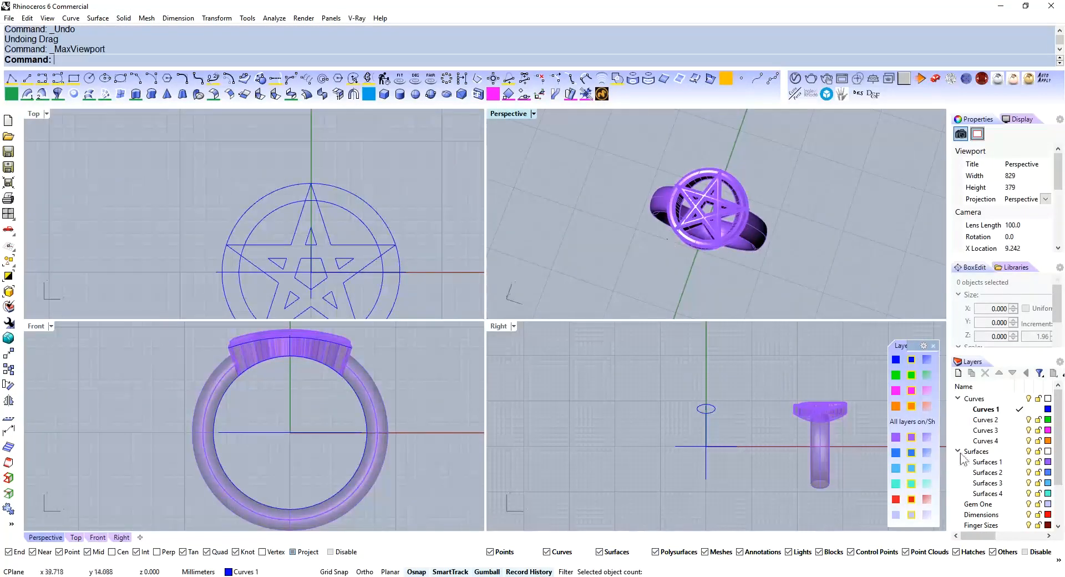
Hide the Surfaces 1 layer and delete the star outline and round frame curves, keeping the oval band profile
left_click(1029, 462)
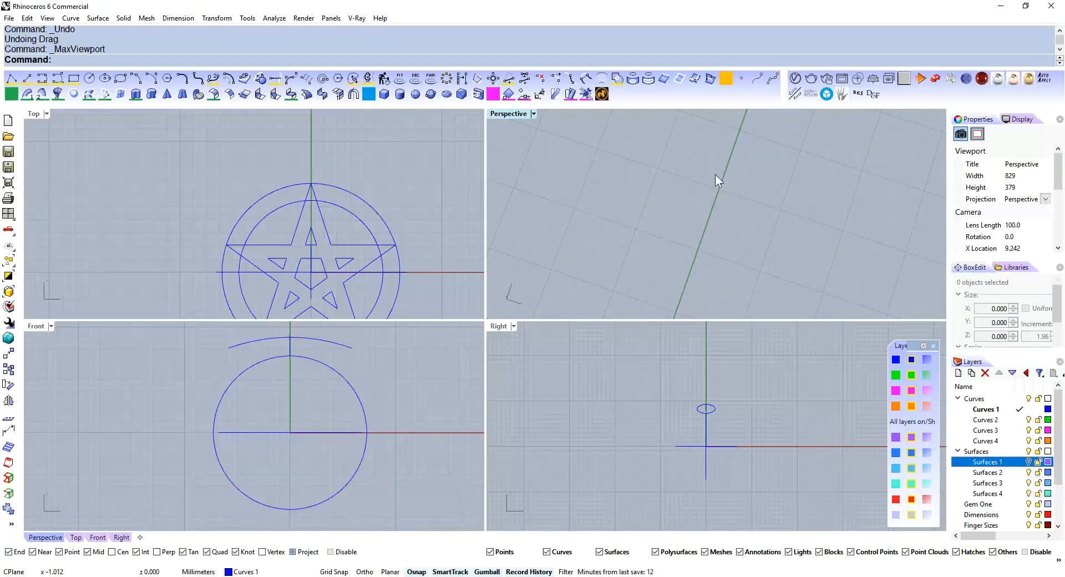
scroll(322, 251, "down", 3)
scroll(326, 181, "up", 3)
left_click_drag(333, 170, 135, 252)
scroll(726, 433, "up", 5)
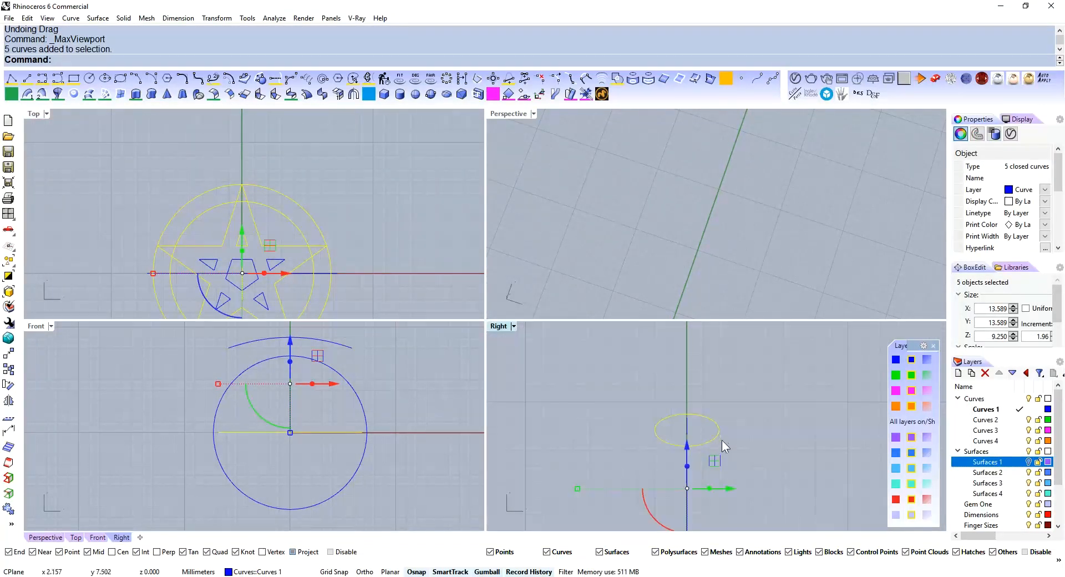
left_click(719, 430, "ctrl")
key("Delete")
Delete the arc above the finger-hole circle and the star's inner pentagon and triangle curves, keeping the oval profile
right_click_drag(363, 333, 359, 369)
left_click_drag(364, 364, 336, 390)
key("Delete")
right_click_drag(170, 247, 206, 194)
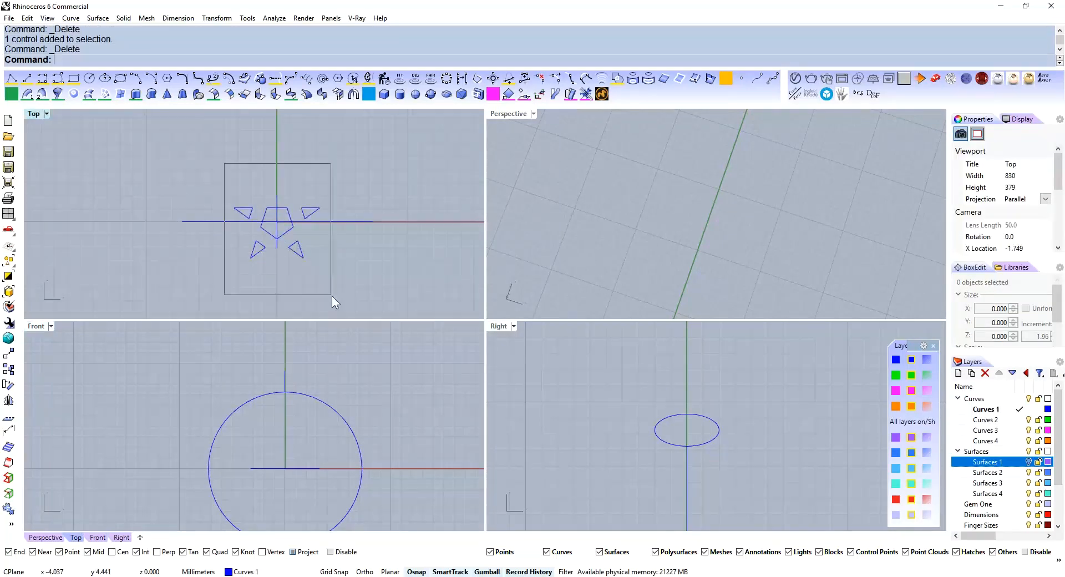
left_click_drag(328, 295, 327, 294)
scroll(727, 404, "up", 4)
left_click(711, 450, "ctrl")
key("Delete")
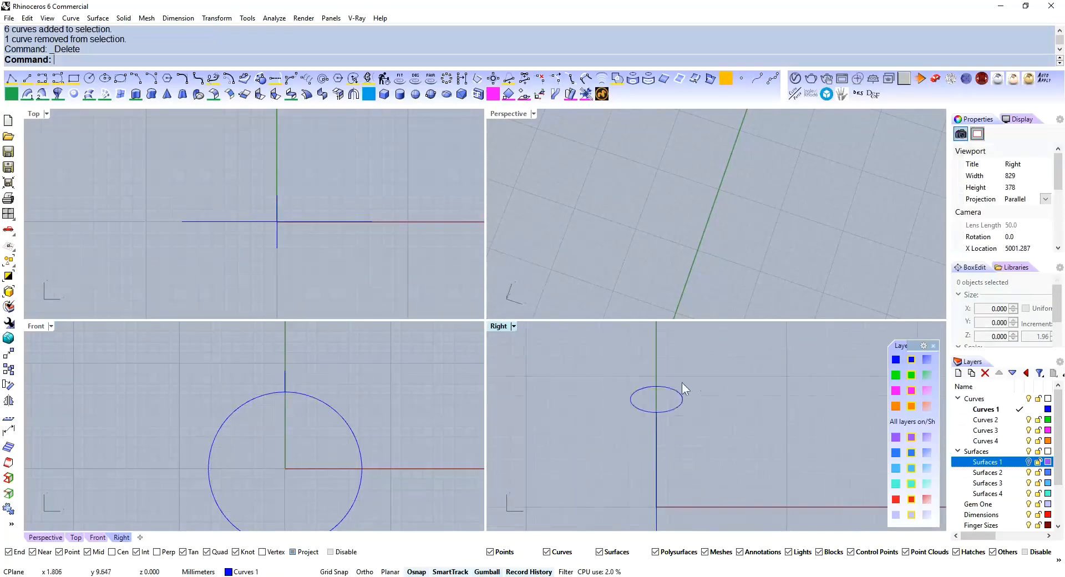
Revolve the oval profile a full turn around the horizontal axis through the origin to form a band
left_click(677, 391)
scroll(678, 439, "down", 7)
right_click_drag(700, 447, 708, 384)
type("r")
key("Return")
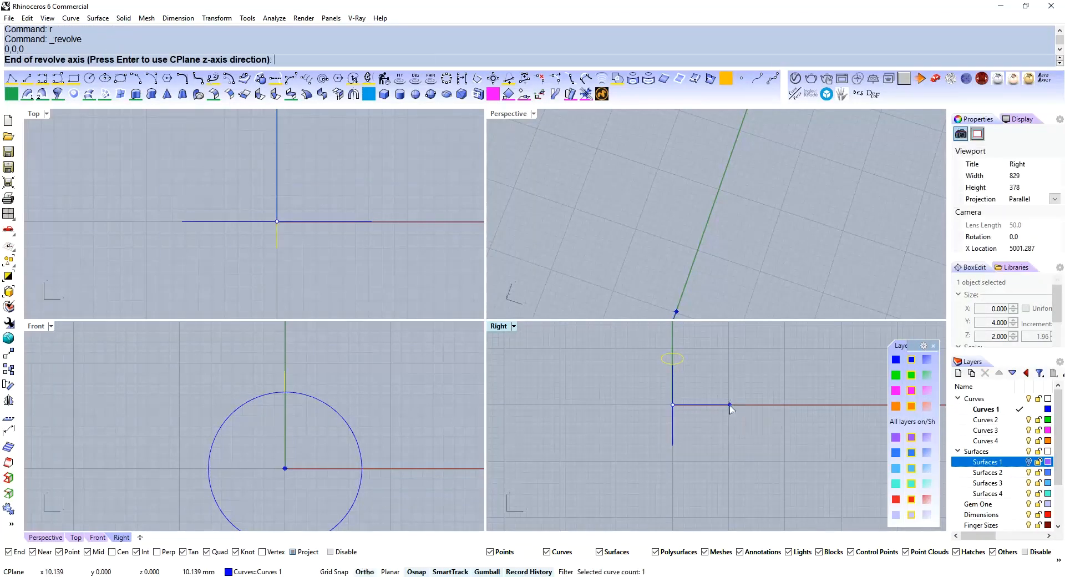
left_click(730, 405)
key("Return")
Assign the revolved band to the Surfaces 2 layer
right_click_drag(397, 277, 402, 264)
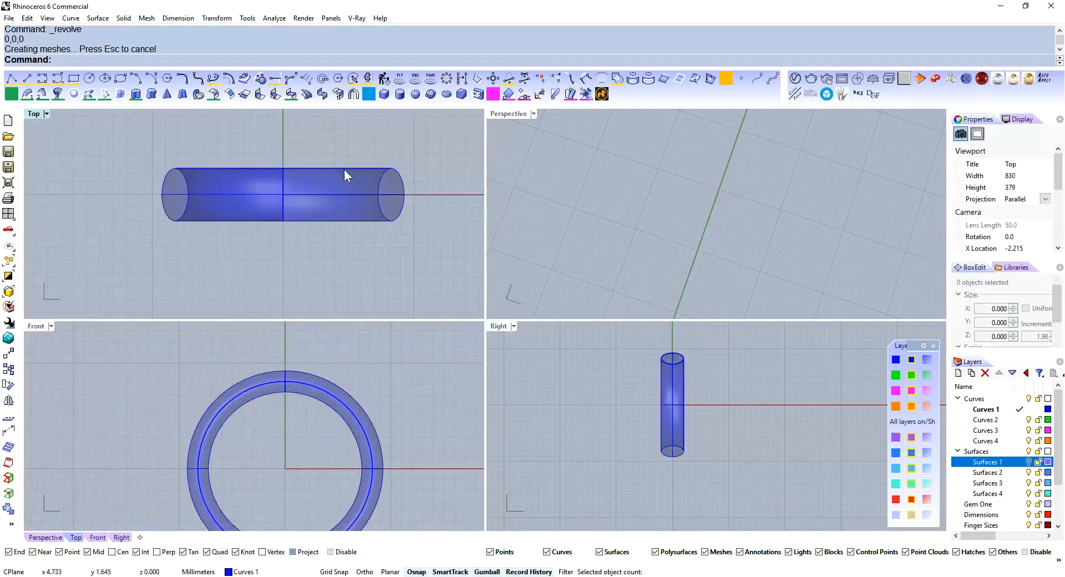
scroll(371, 228, "down", 3)
left_click(314, 228)
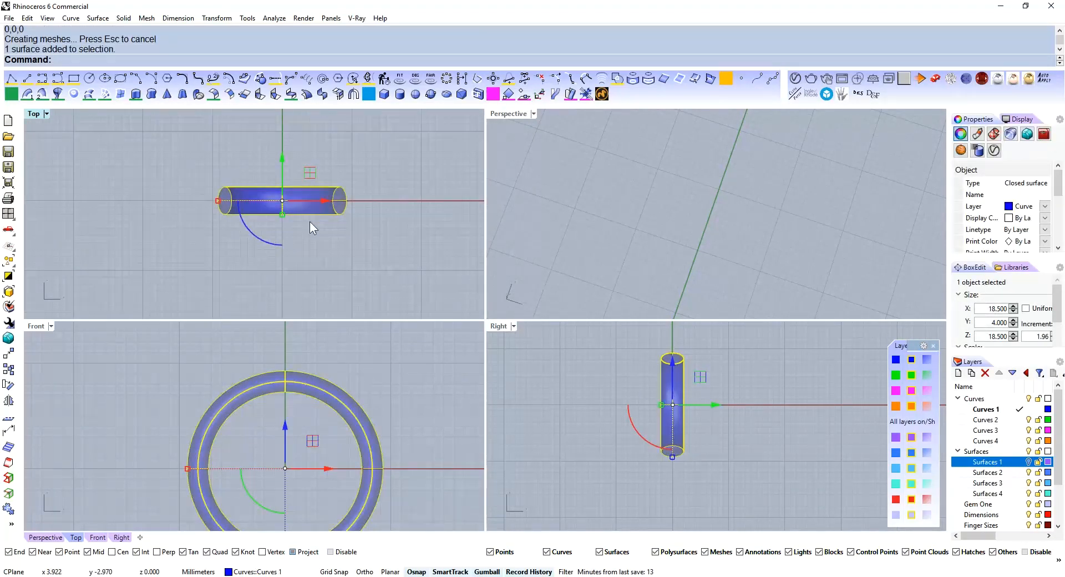
type("s2")
key("Return")
left_click(322, 162)
Draw a bowed three-point curve from the origin in the Top view, about 3.6 mm across and 5.1 mm tall
right_click_drag(322, 162, 305, 205)
type("c")
key("Return")
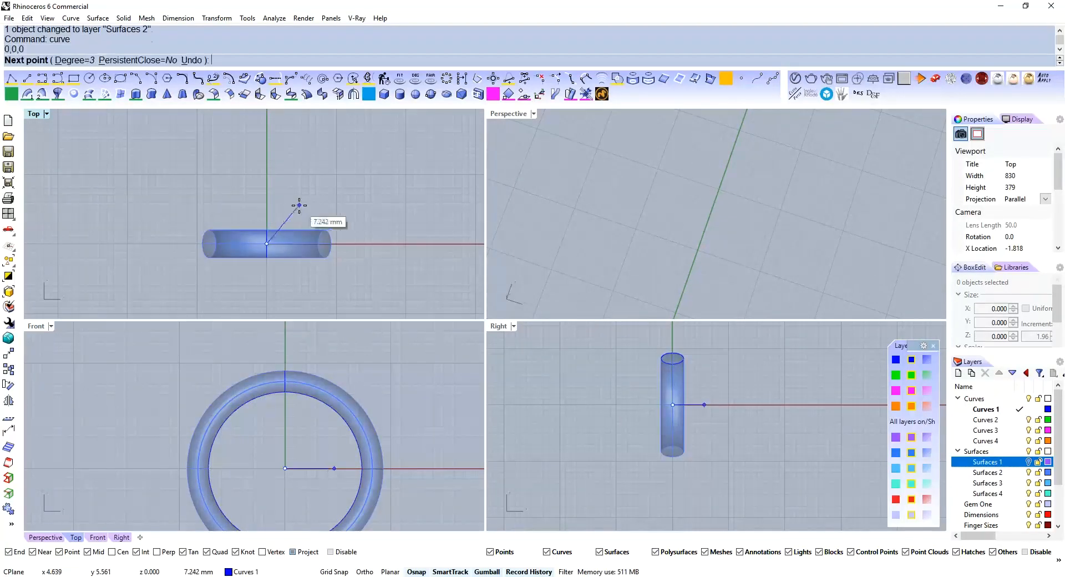
scroll(293, 206, "up", 5)
left_click(252, 244)
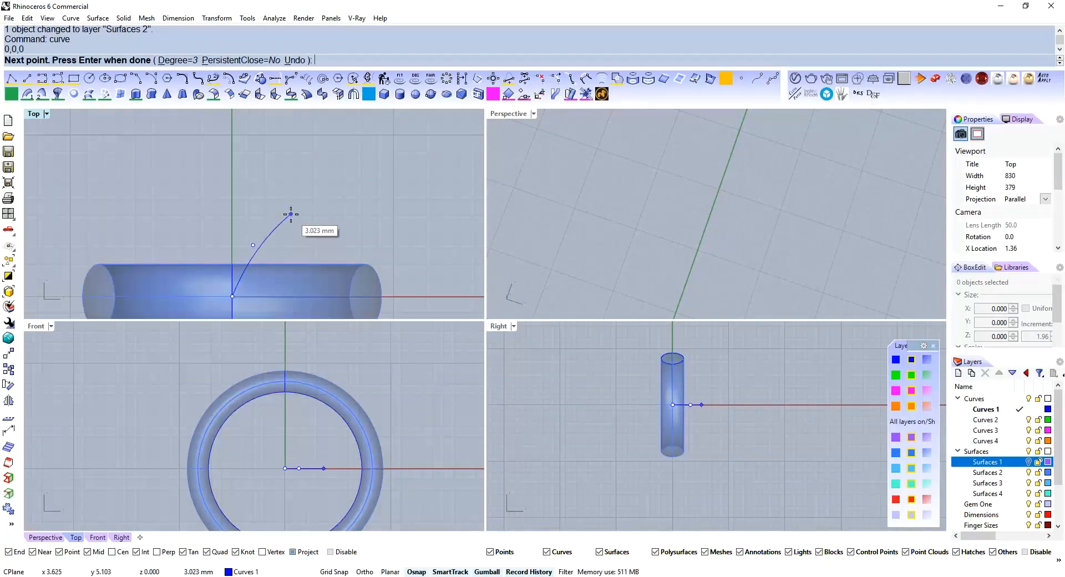
left_click(291, 214)
key("Return")
Offset the bowed curve by 0.4 mm to both sides with round caps
right_click_drag(295, 229, 296, 201)
left_click_drag(295, 202, 263, 185)
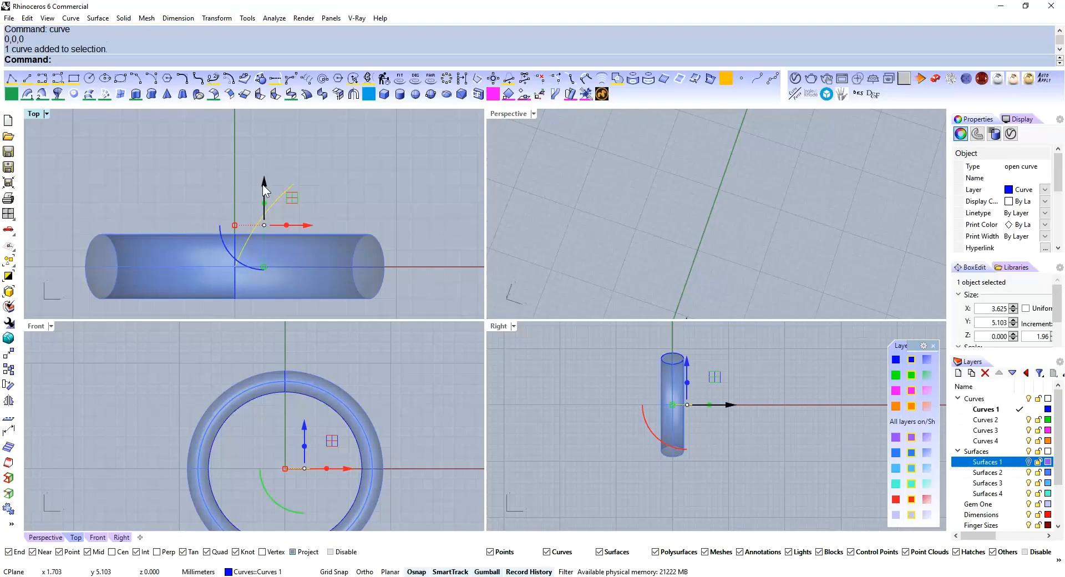
type("offset")
key("Return")
scroll(266, 176, "up", 5)
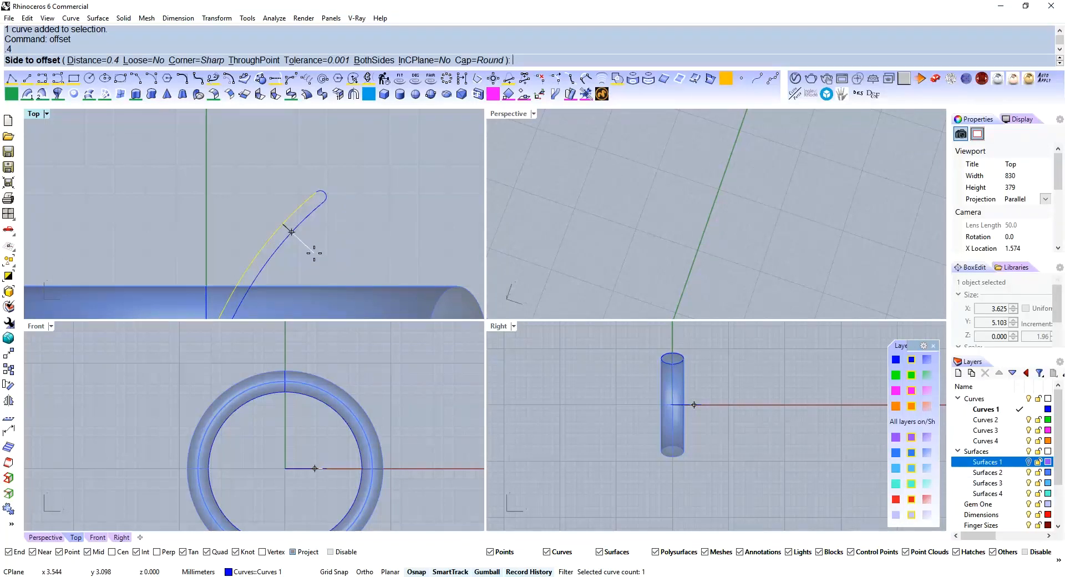
type("b")
key("Return")
scroll(315, 254, "down", 8)
right_click_drag(323, 253, 335, 213)
left_click(330, 173)
scroll(331, 173, "up", 6)
left_click(339, 248)
Polar-array the centre curve of the slender outline around the origin, with 7 items over the full circle
left_click(306, 167)
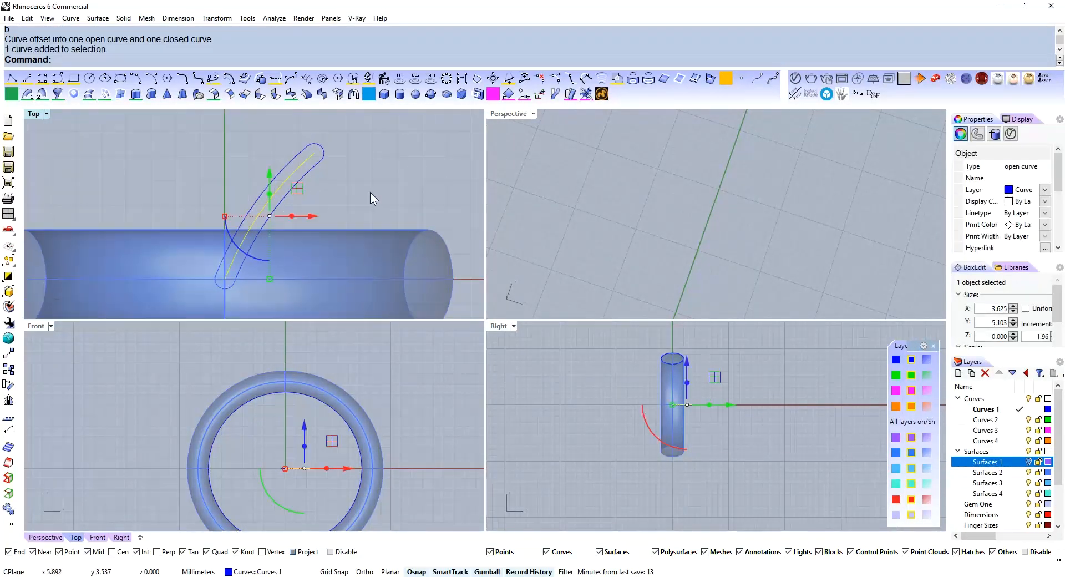
left_click(324, 151)
left_click(355, 164)
left_click(308, 162)
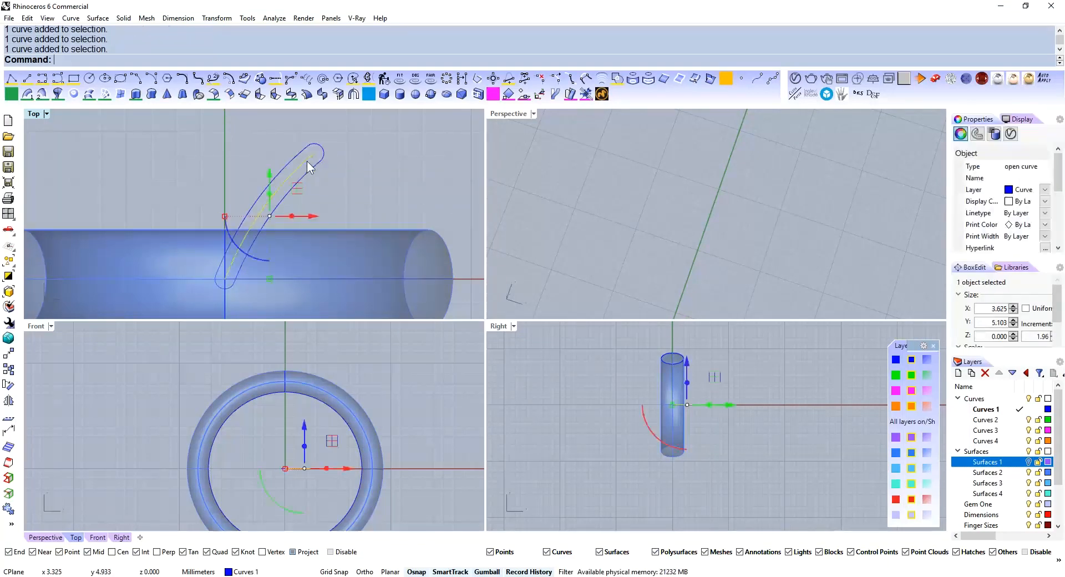
type("arraypolar")
key("Return")
type("0")
key("Return")
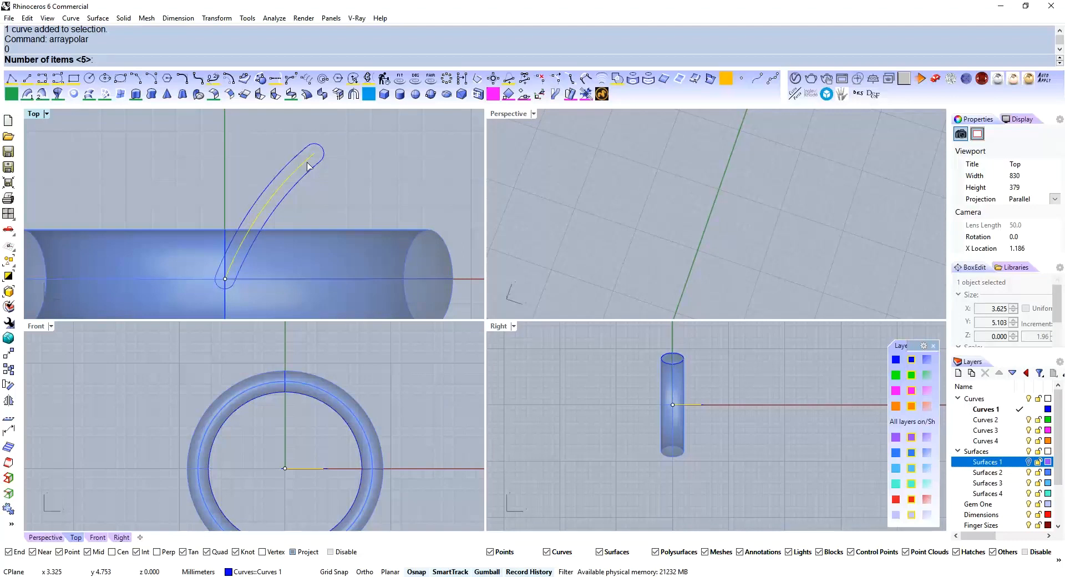
type("7")
key("Return")
key("Return")
key("Return")
left_click(386, 204)
Draw an inward-bowed arc between the midpoints of the two upper neighbouring spokes in the maximised Top view
right_click_drag(362, 168, 364, 185)
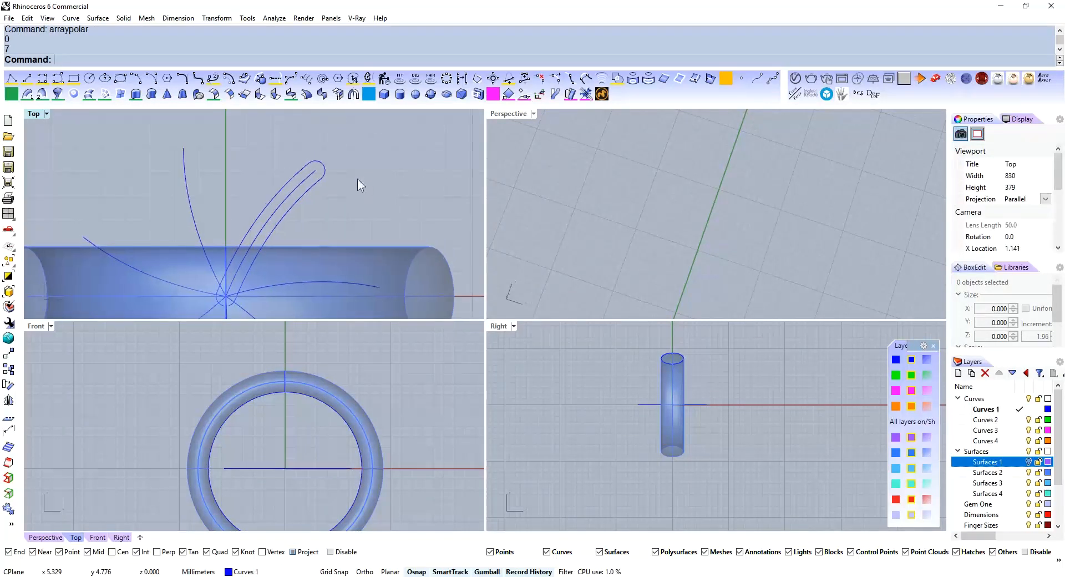
key("F4")
scroll(242, 215, "up", 4)
scroll(242, 213, "down", 6)
right_click_drag(242, 213, 248, 190)
key("a")
key("ctrl+m")
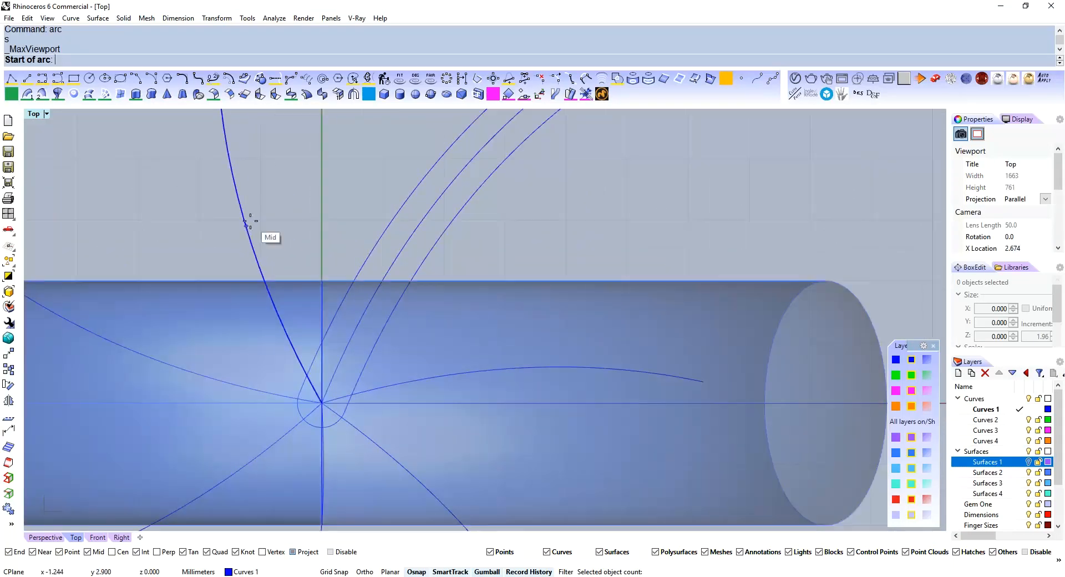
left_click(247, 227)
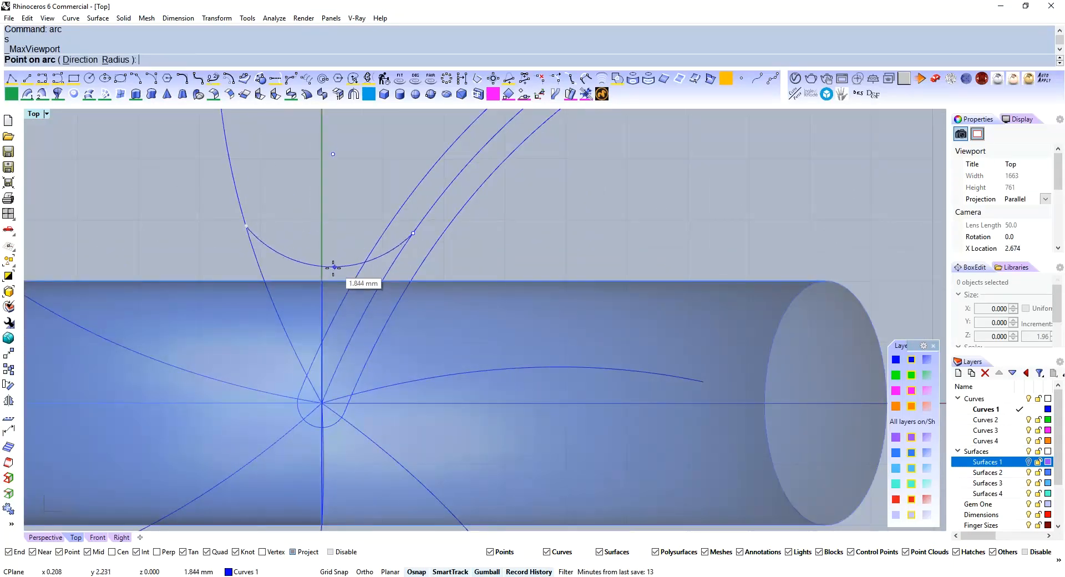
left_click(329, 273)
scroll(331, 259, "down", 3)
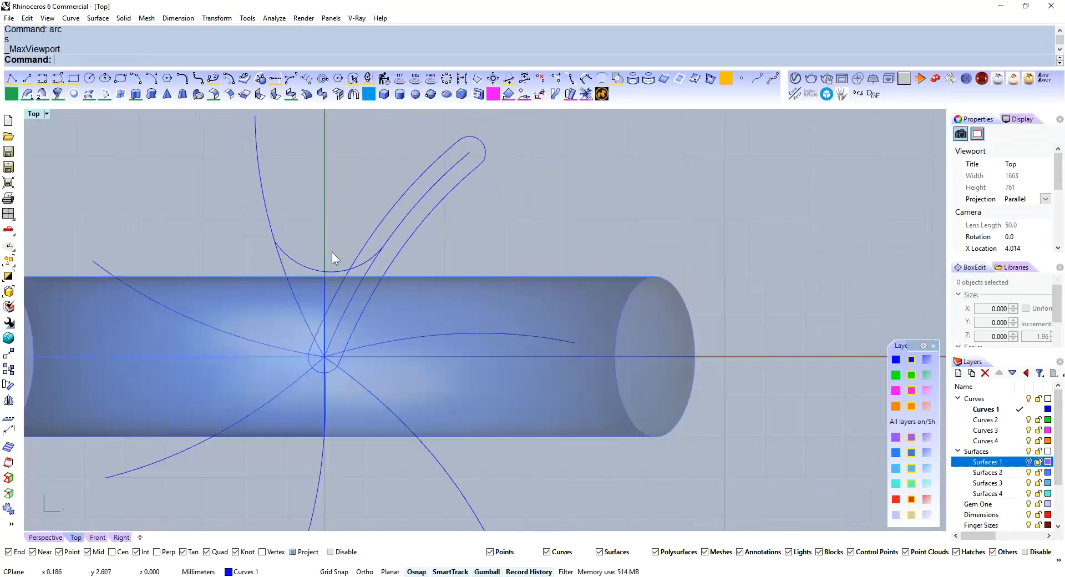
Draw two more inward-bowed arcs between the same two spokes farther out, the outermost close to the spoke ends
left_click(228, 238)
left_click(394, 250)
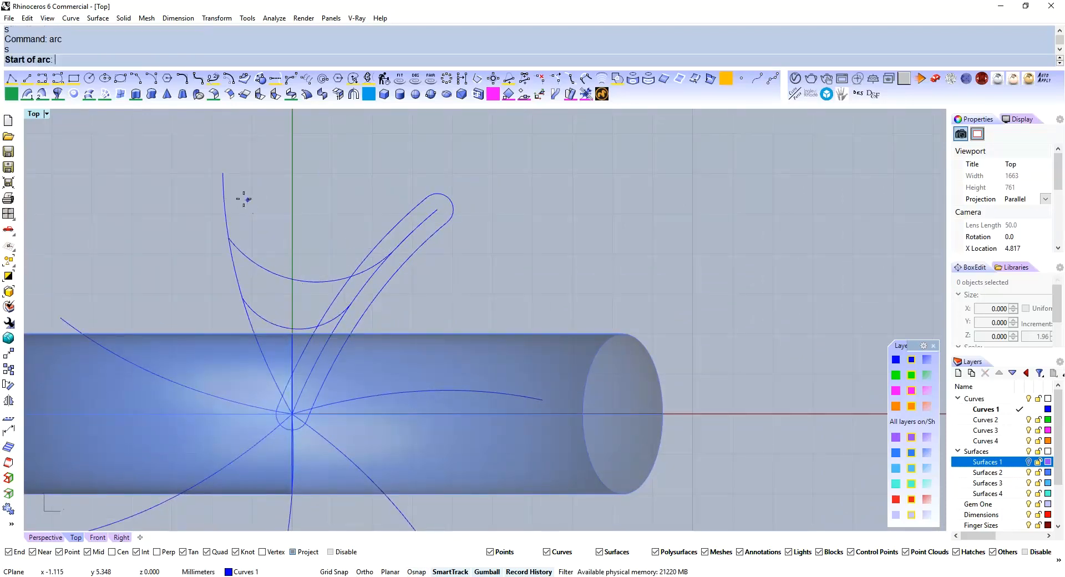
scroll(430, 216, "up", 2)
left_click(428, 216)
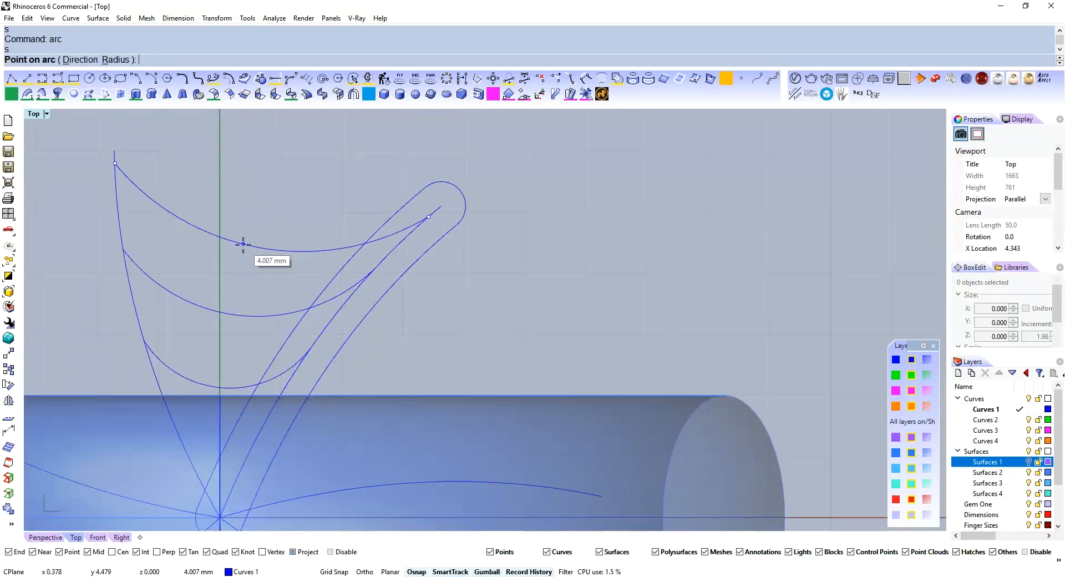
left_click(243, 245)
scroll(243, 251, "down", 3)
scroll(254, 229, "up", 3)
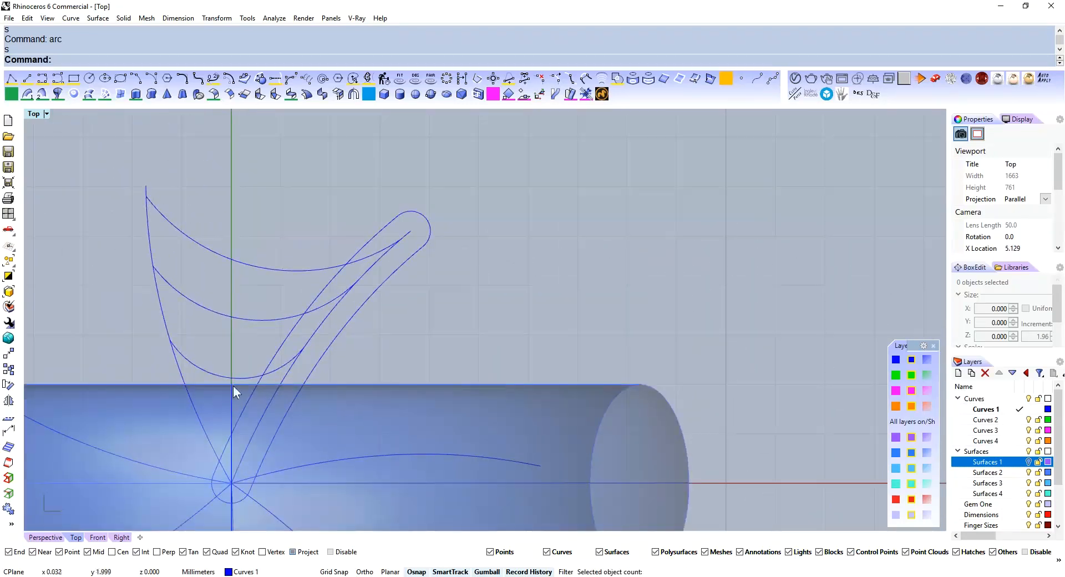
Examine the three arcs and how their ends meet the two spoke curves
left_click(257, 270)
left_click(253, 321, "shift")
left_click(246, 377, "shift")
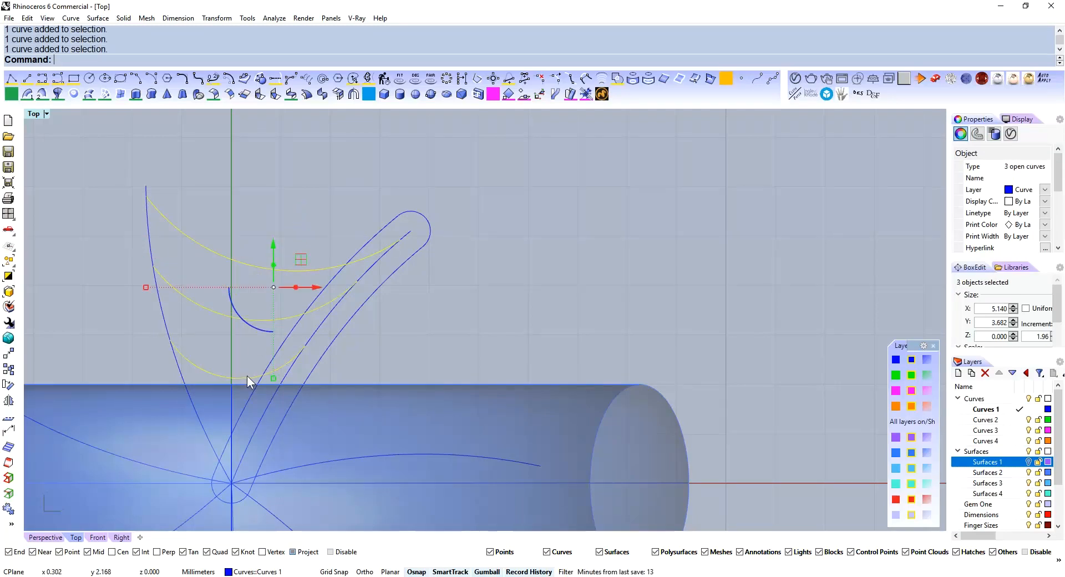
left_click(486, 309)
right_click_drag(249, 268, 277, 284)
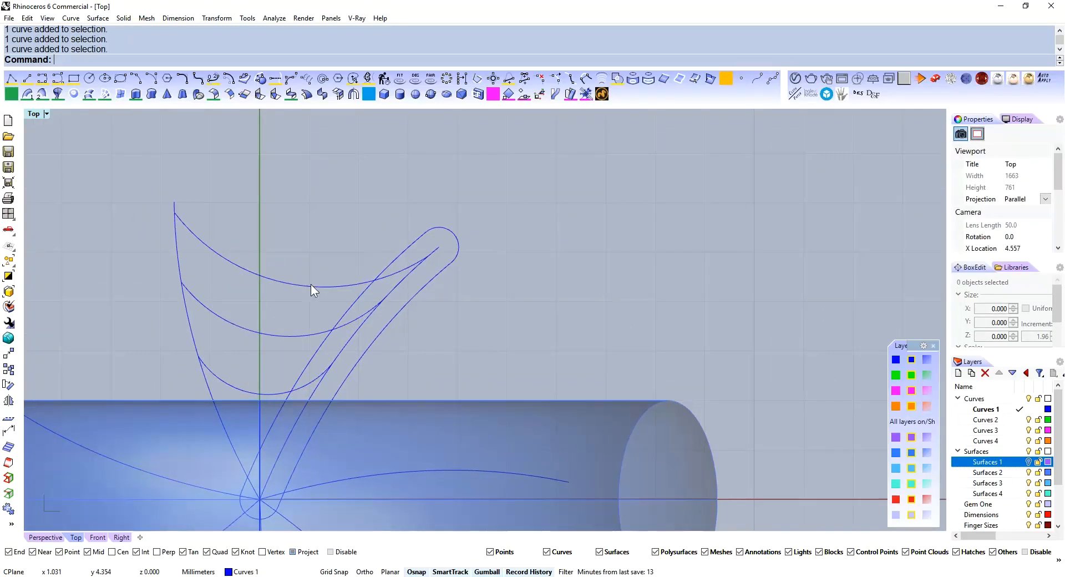
left_click(311, 285)
left_click(297, 335, "shift")
left_click(269, 394, "shift")
left_click_drag(175, 303, 177, 304)
left_click(461, 286)
scroll(417, 276, "up", 6)
right_click_drag(417, 276, 460, 265)
scroll(494, 223, "up", 6)
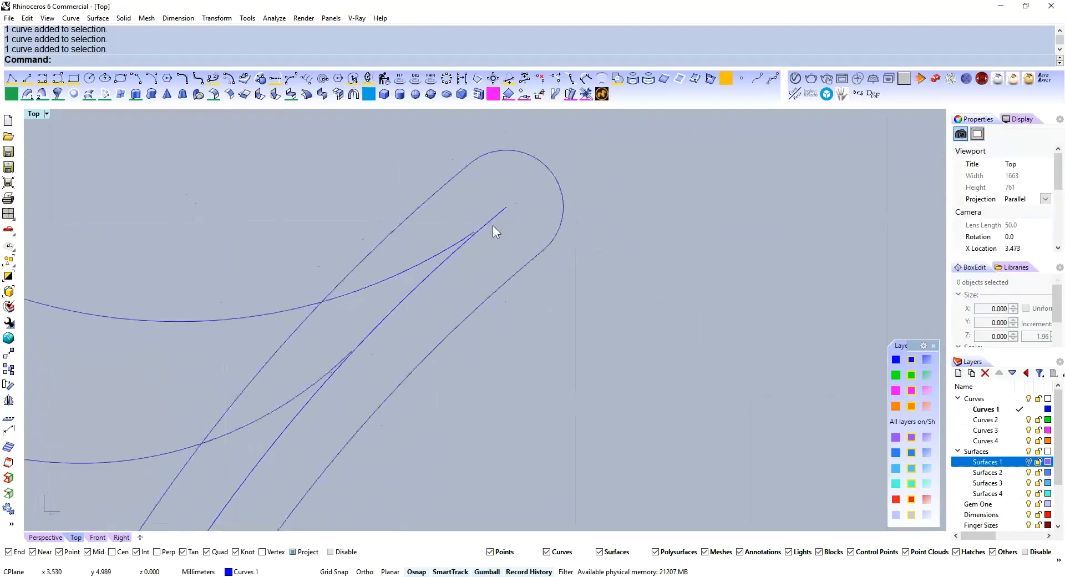
scroll(495, 224, "down", 10)
right_click_drag(516, 298, 599, 264)
right_click_drag(392, 202, 354, 230)
scroll(218, 146, "up", 4)
scroll(220, 149, "down", 4)
right_click_drag(256, 217, 226, 252)
Offset the outermost arc by 0.3 mm to both sides with round caps
left_click(238, 250)
right_click_drag(281, 285, 280, 277)
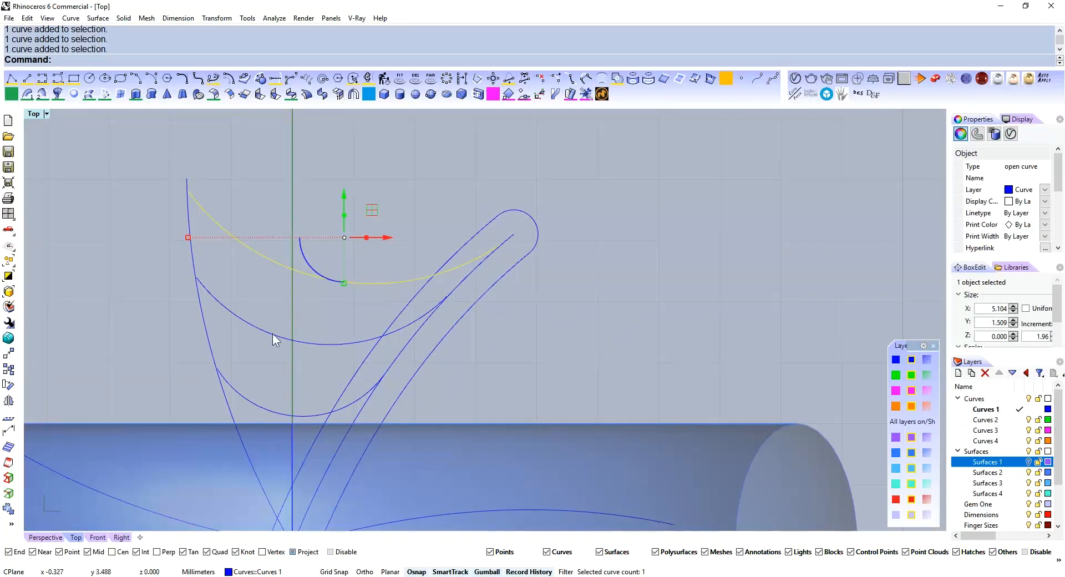
type("offset")
key("Return")
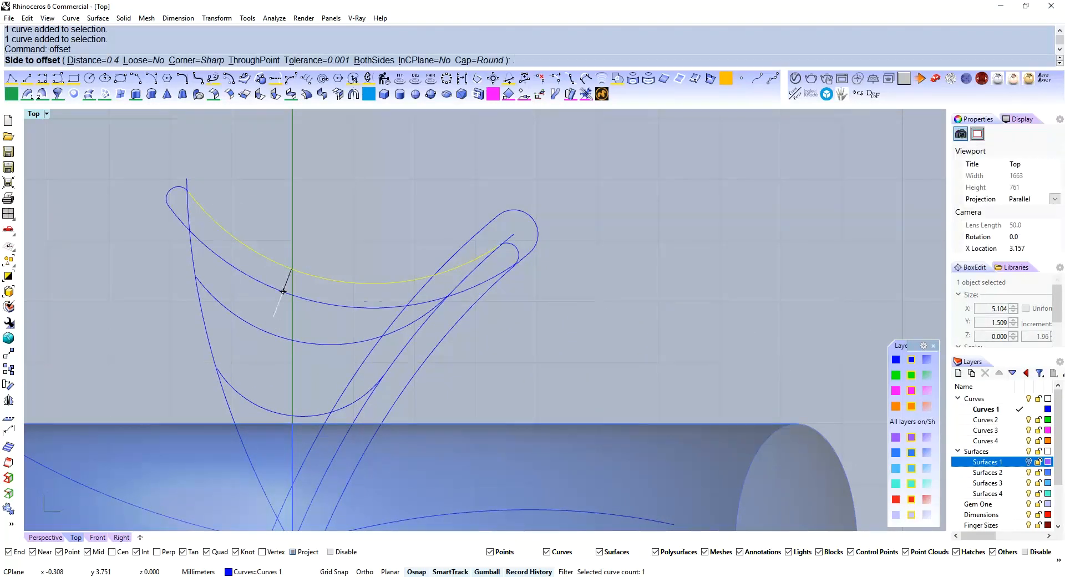
type("b")
key("Return")
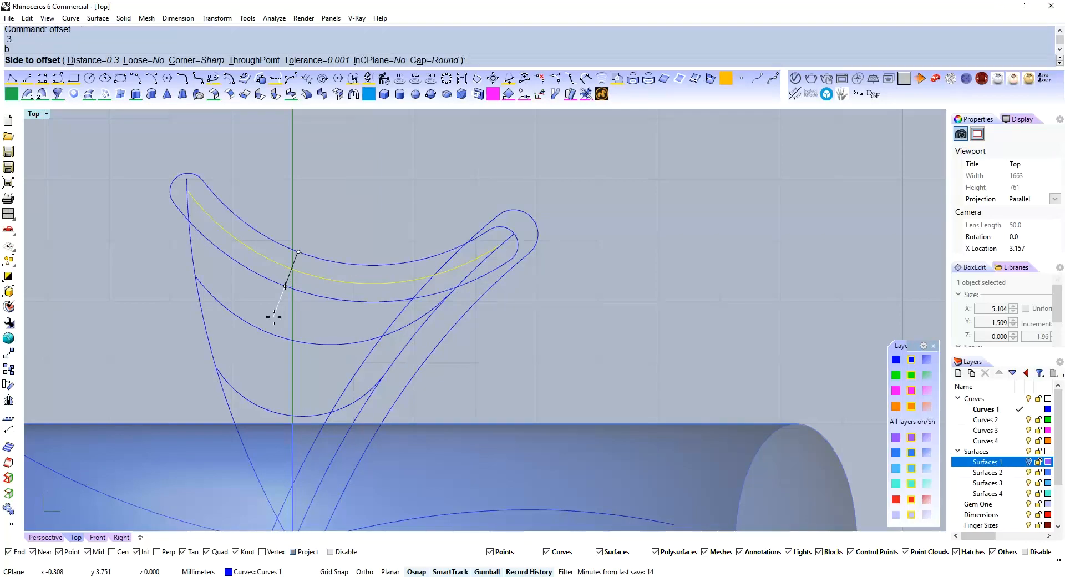
left_click(273, 317)
Offset the middle and innermost arcs by 0.3 mm to both sides with round caps
right_click_drag(284, 364, 287, 314)
left_click(273, 282)
right_click(273, 282)
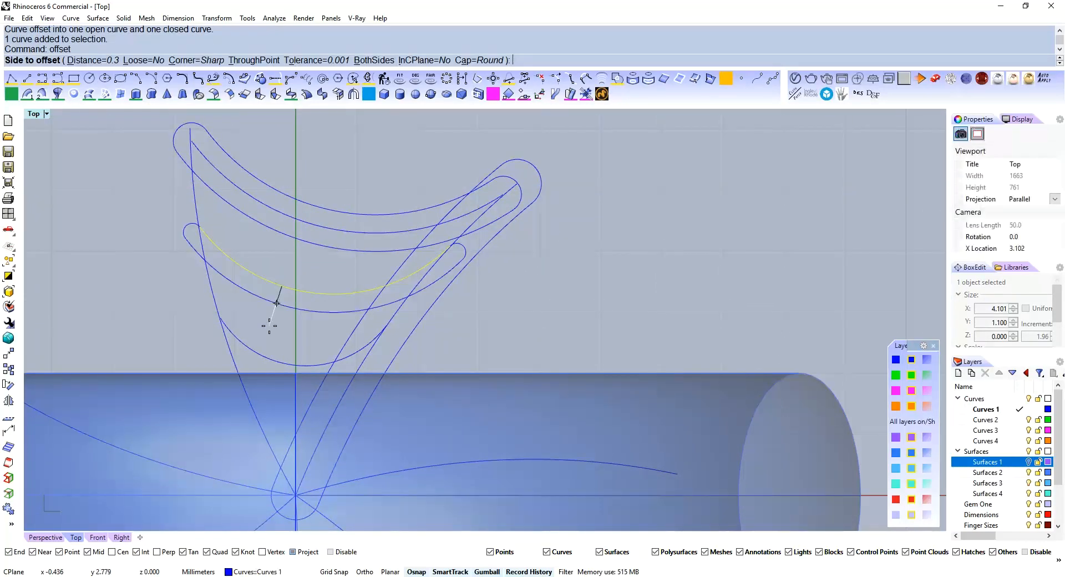
type("b")
key("Return")
left_click(272, 319)
left_click(285, 362)
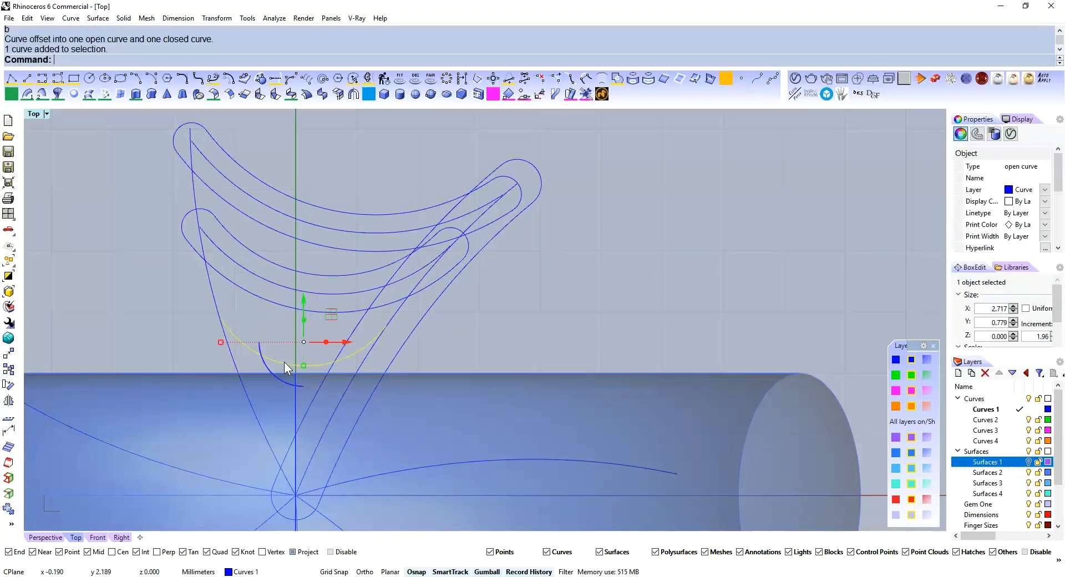
right_click(284, 362)
type("b")
key("Return")
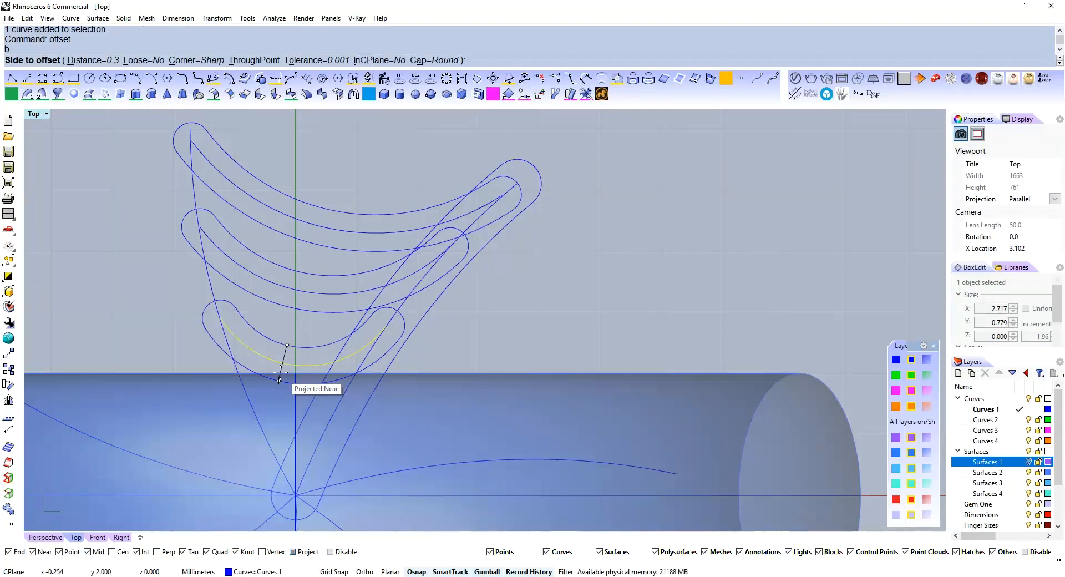
left_click(278, 380)
Show the outermost arc's control points and move its right end point onto the tip of the capped spoke's centre curve
right_click_drag(328, 319, 316, 347)
right_click_drag(315, 285, 301, 315)
right_click_drag(336, 386, 329, 349)
left_click(382, 295)
scroll(381, 294, "down", 4)
right_click_drag(387, 272, 365, 311)
scroll(373, 305, "up", 4)
left_click(375, 306)
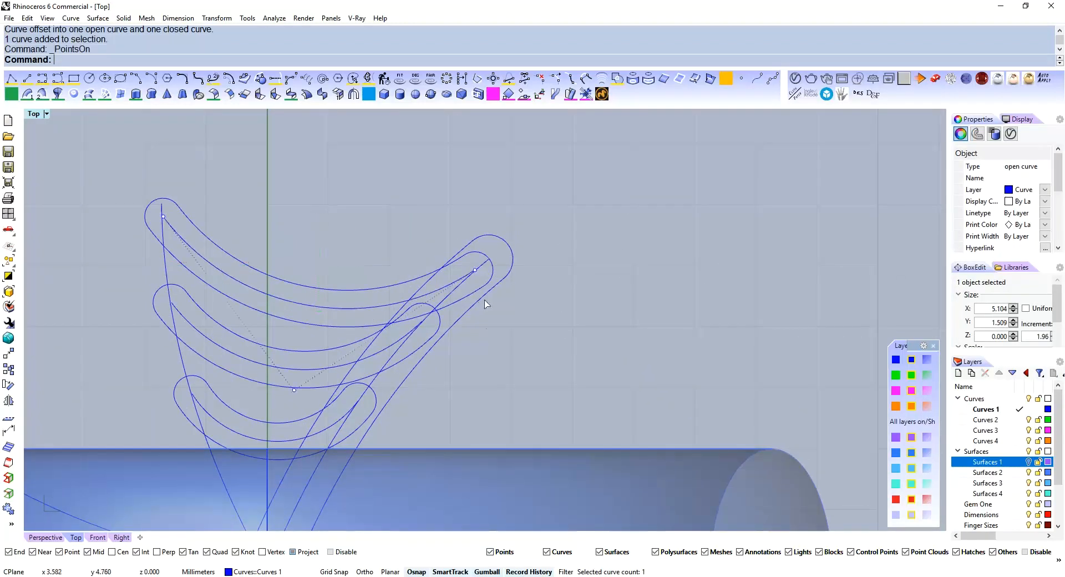
key("F10")
left_click(488, 259)
left_click_drag(487, 259, 486, 259)
right_click_drag(593, 340, 597, 271)
Show the middle arc's control points and move its right end point slightly along the spoke toward the centre
key("Escape")
key("Escape")
left_click(405, 269)
key("F10")
left_click_drag(418, 242, 418, 263)
mouse_move(540, 282)
right_mouse_down()
mouse_move(538, 297)
mouse_move(534, 277)
right_mouse_up()
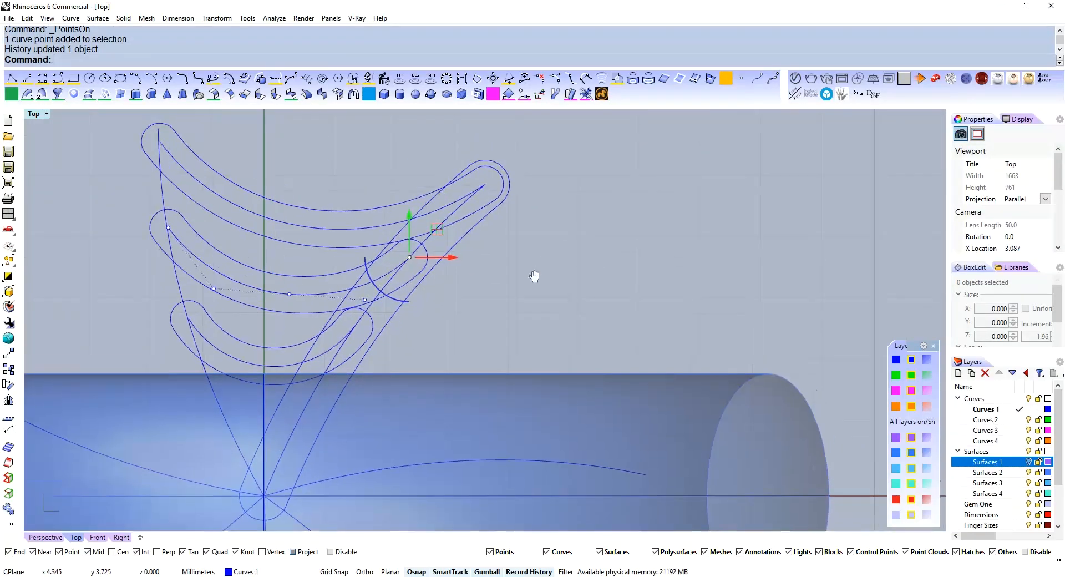
key("Escape")
key("Escape")
Move the innermost arc and the middle arc slightly down toward the origin to even out their spacing
left_click(284, 364)
left_click_drag(270, 305, 271, 322)
right_click_drag(350, 335, 373, 370)
key("Escape")
left_click(328, 332)
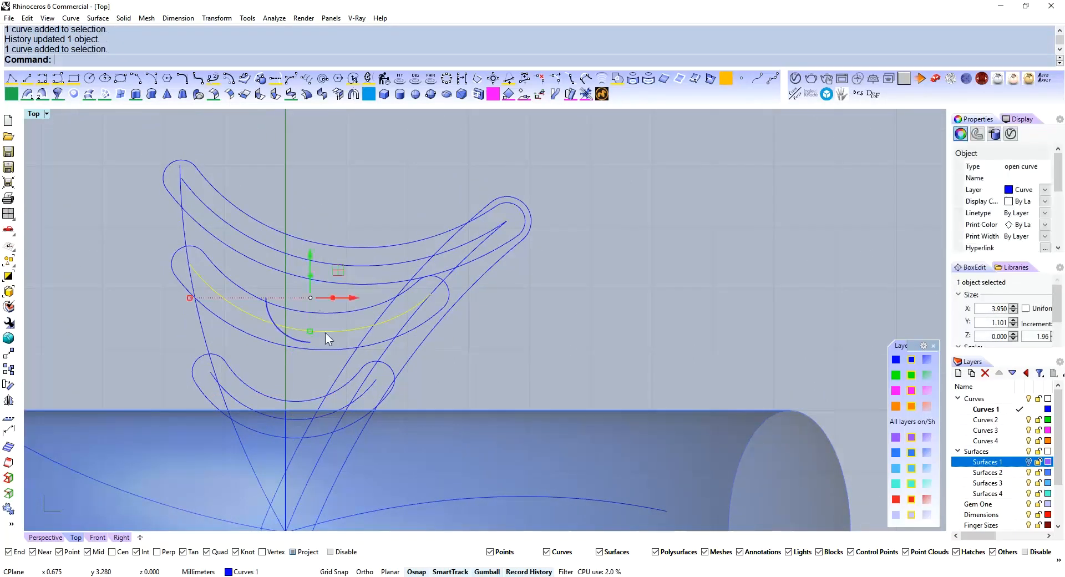
left_click_drag(310, 269, 313, 278)
right_click_drag(334, 364, 323, 375)
key("Escape")
Extrude the three closed, round-capped arc outlines vertically to both sides of the construction plane with ExtrudeCrv
scroll(361, 332, "up", 2)
right_click_drag(360, 331, 459, 232)
scroll(482, 221, "up", 4)
left_click(345, 274)
left_click(313, 373, "shift")
left_click(360, 182, "shift")
key("ctrl+m")
scroll(388, 299, "down", 5)
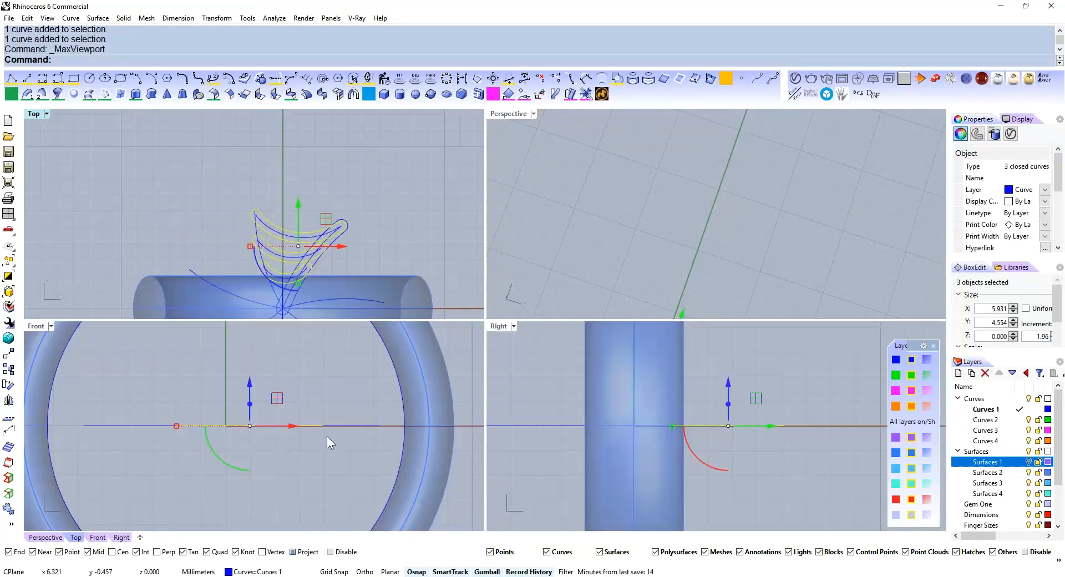
type("extrudecrv")
key("Return")
left_click(323, 373)
right_click_drag(322, 373, 297, 478)
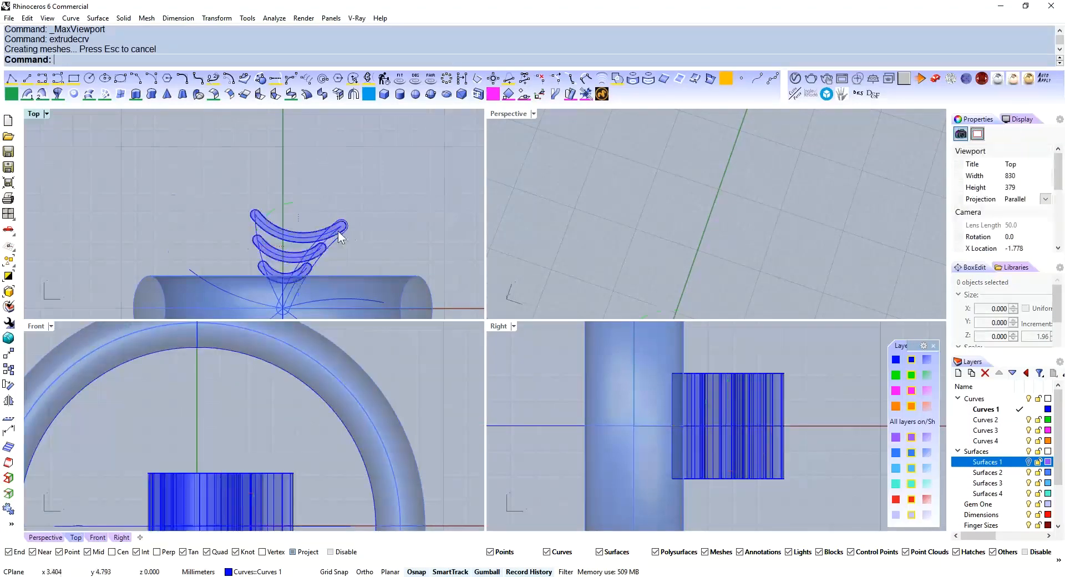
Extrude the closed spoke outline to both sides as a solid, about 2.3 mm each way, slightly taller than the three arc solids
scroll(327, 255, "up", 3)
left_click(323, 262)
scroll(266, 397, "down", 3)
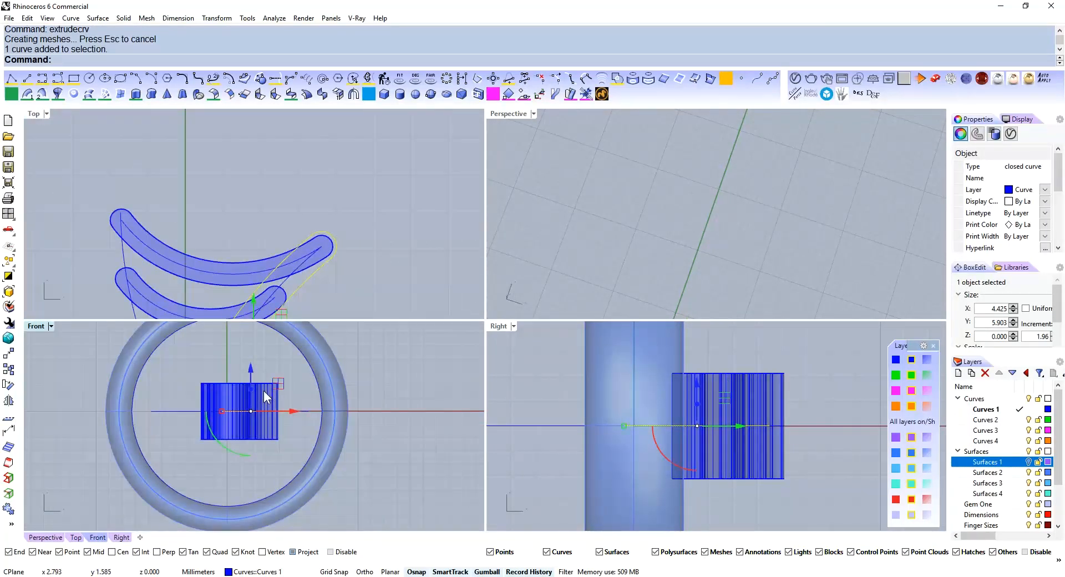
key("Return")
scroll(265, 397, "up", 6)
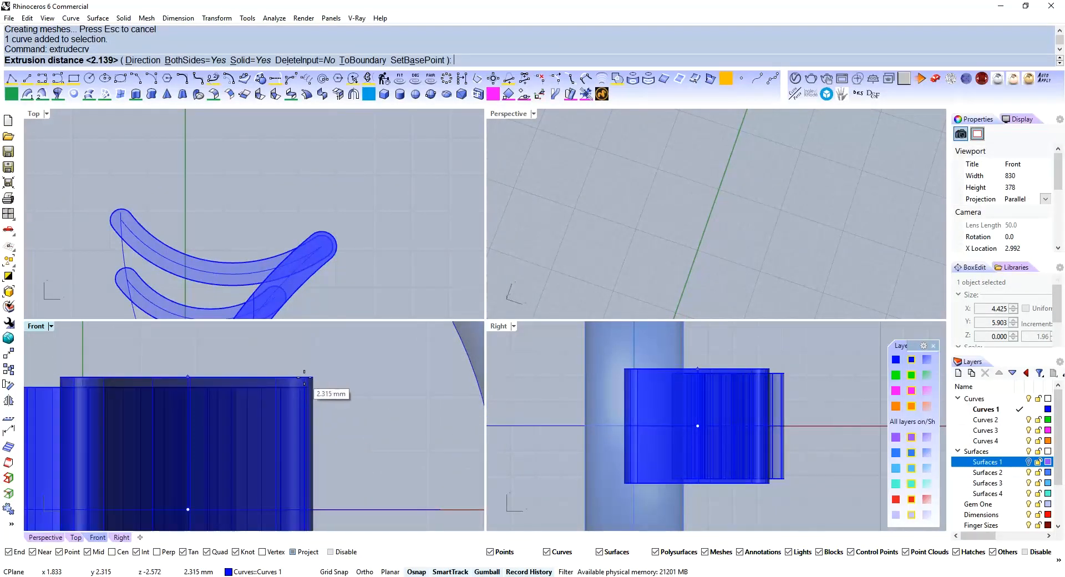
left_click(304, 371)
scroll(312, 372, "down", 5)
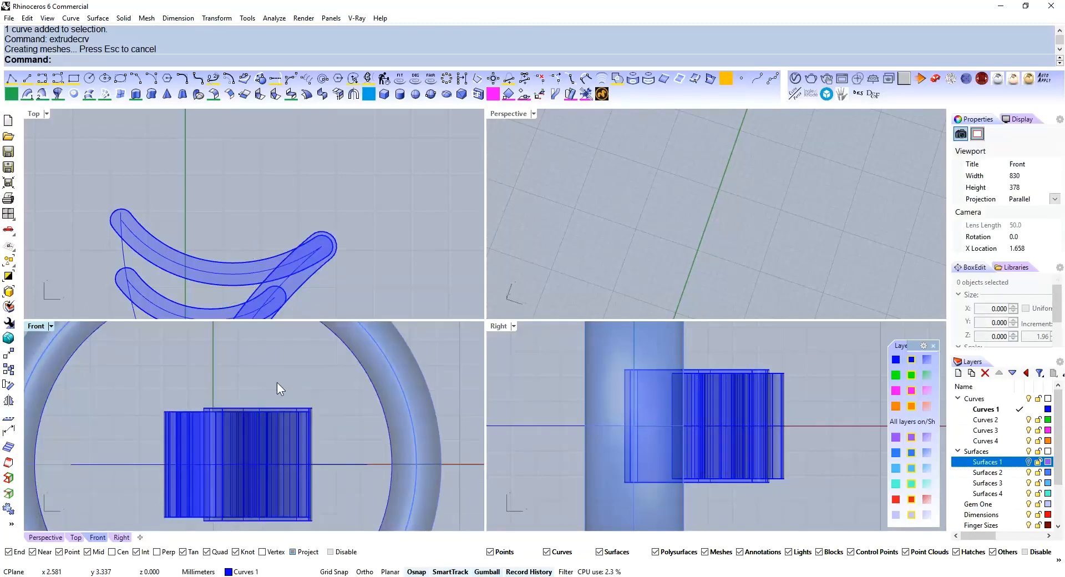
Try to fillet the upper edges of the spoke and arc solids with radius 0.3, and undo the attempt
type("filletedge")
key("Return")
left_click_drag(131, 383, 375, 409)
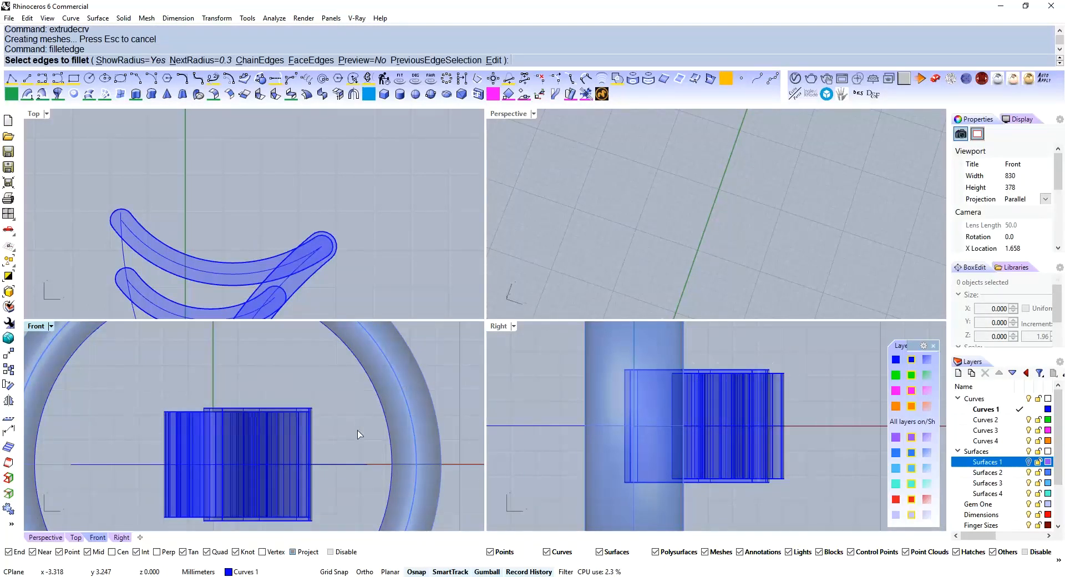
key("Return")
key("Return")
scroll(302, 148, "up", 3)
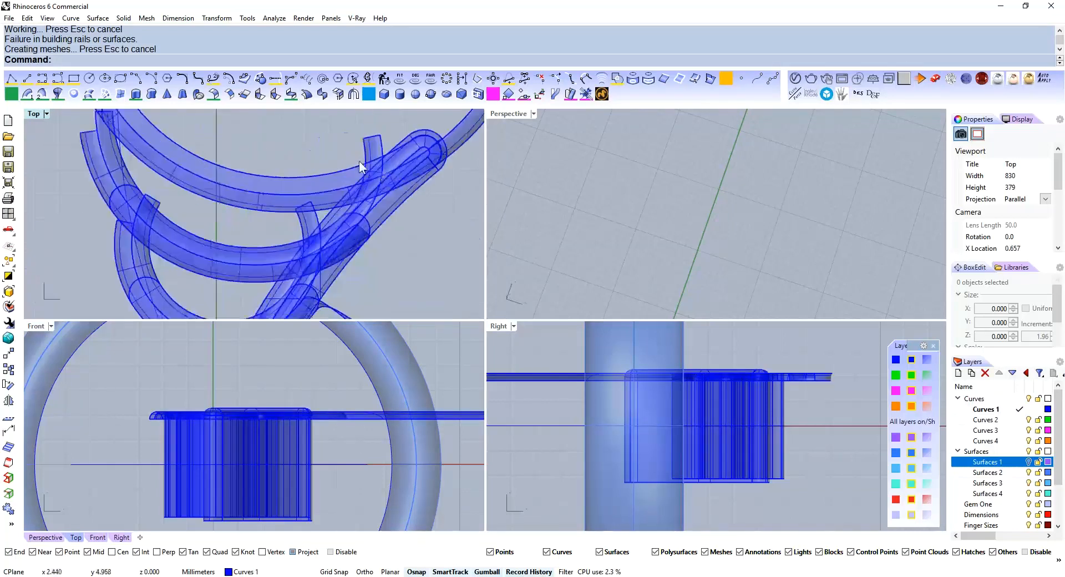
key("ctrl+z")
Fillet the upper edges of the spoke and the three arc solids with FilletEdge at radius 0.2
right_click(251, 443)
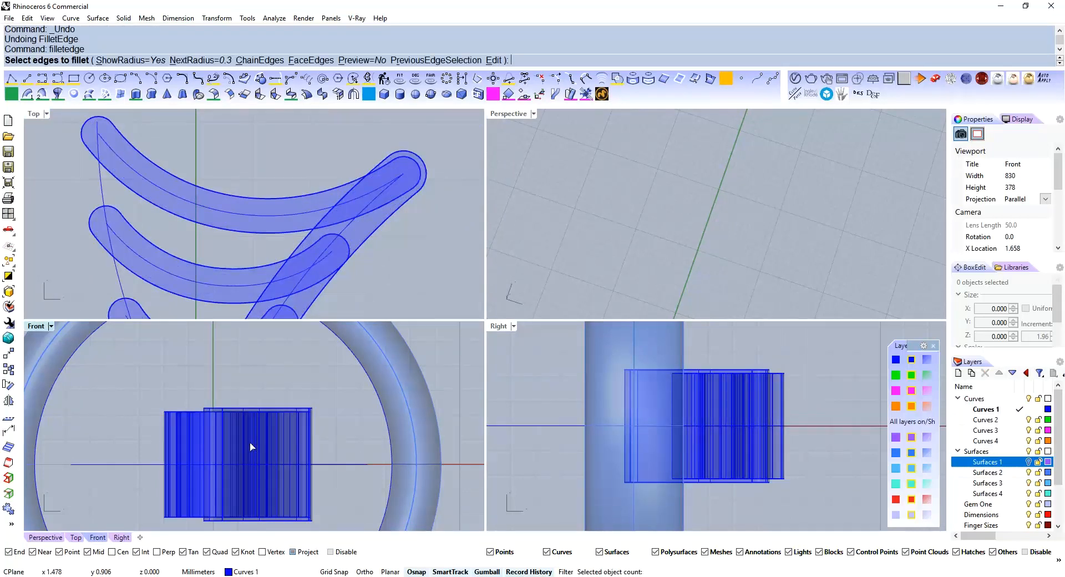
type(".2")
key("Return")
left_click_drag(125, 372, 351, 450)
key("Return")
key("Return")
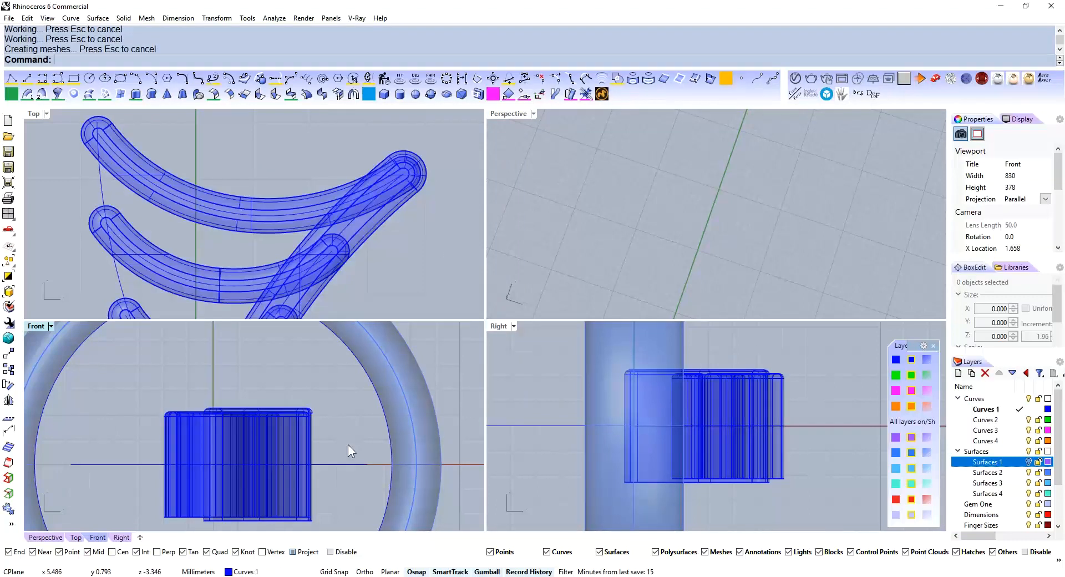
Select the spoke and the three arc solids and move them straight up onto the top of the ring band
scroll(702, 157, "down", 10)
scroll(690, 185, "up", 12)
right_click_drag(688, 171, 531, 185)
scroll(745, 238, "up", 5)
left_click(642, 142)
left_click(618, 130, "shift")
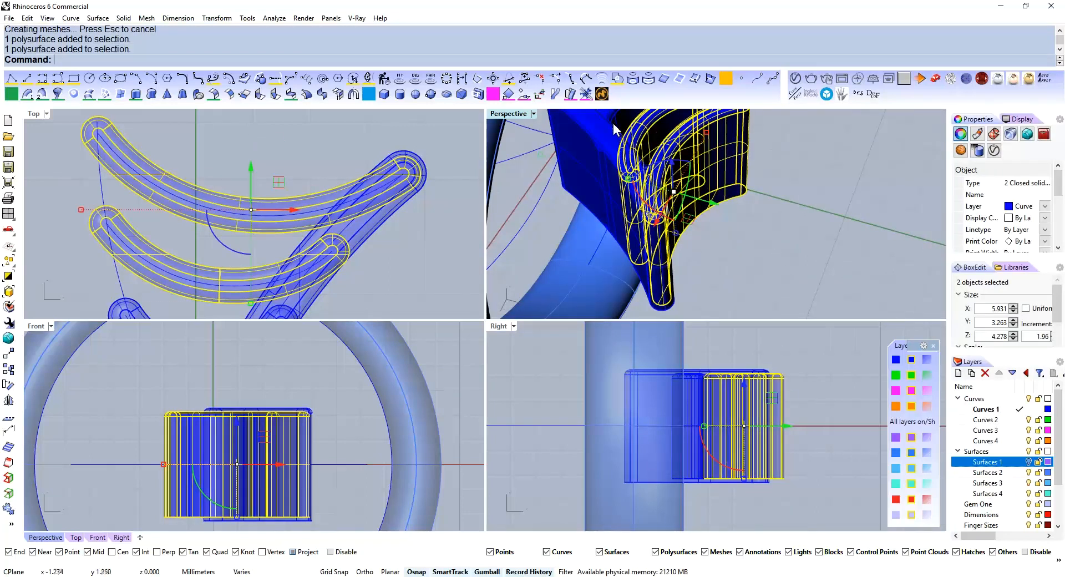
left_click(615, 148, "shift")
left_click(614, 149, "shift")
right_click_drag(614, 149, 607, 204, "shift")
scroll(207, 478, "down", 8)
right_click_drag(207, 478, 211, 514)
left_click_drag(225, 465, 225, 374)
key("Escape")
Select the spoke and the three arc solids and change them to layer Surfaces 2
scroll(335, 206, "down", 8)
right_click_drag(316, 225, 318, 177)
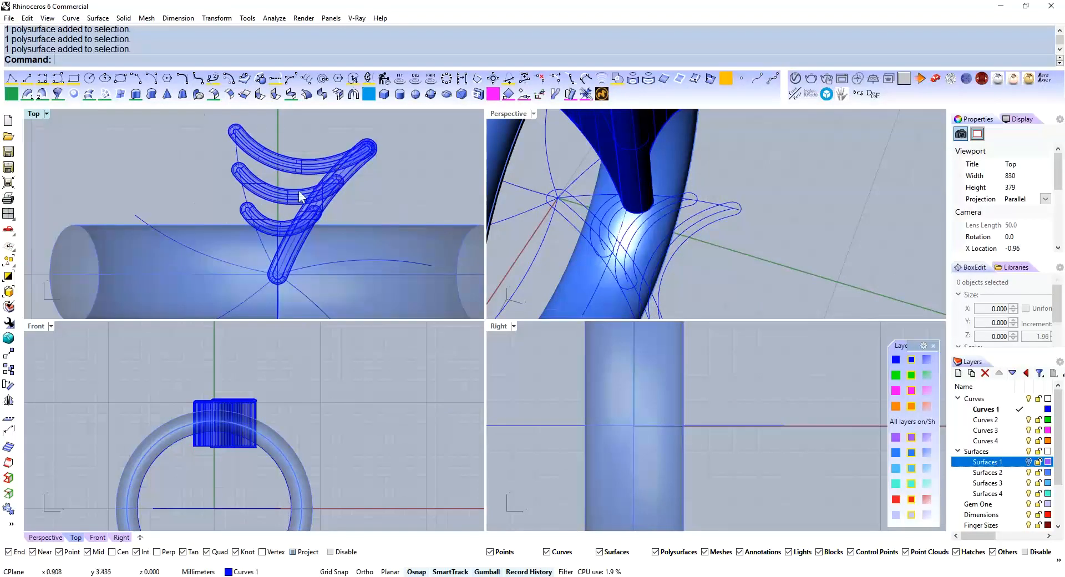
scroll(289, 200, "up", 10)
right_click_drag(724, 175, 699, 203)
key("ctrl+m")
right_click_drag(358, 280, 451, 364)
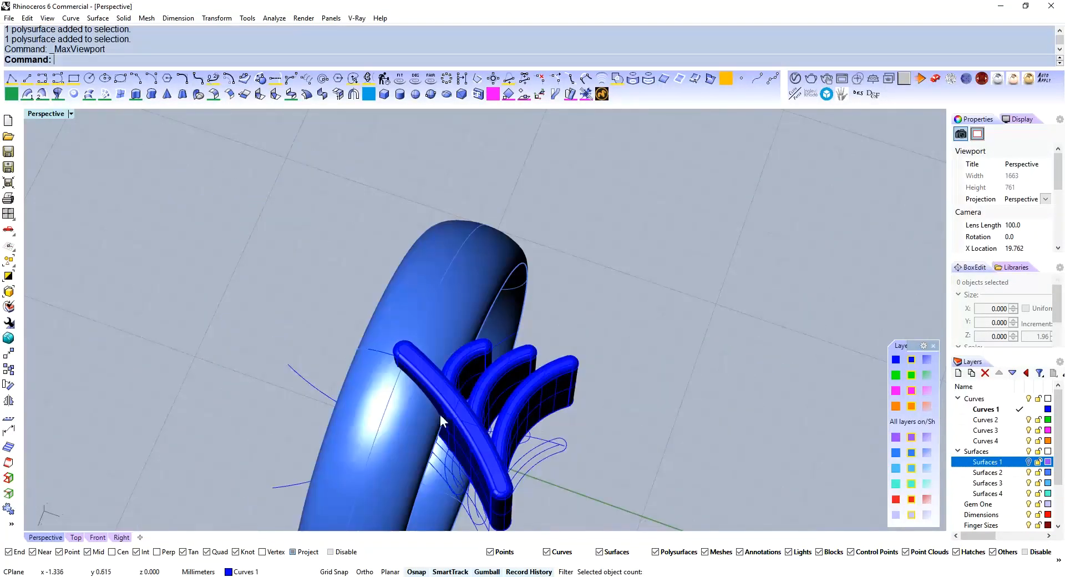
left_click(462, 356)
left_click(464, 359, "shift")
left_click(516, 365, "shift")
left_click(556, 375, "shift")
right_click_drag(561, 382, 804, 364)
left_click(912, 453)
key("Escape")
Polar-array the spoke and the three arc solids around the origin (0) into a full seven-spoke web with ArrayPolar
scroll(449, 247, "up", 9)
right_click_drag(523, 240, 495, 256)
left_click(488, 260)
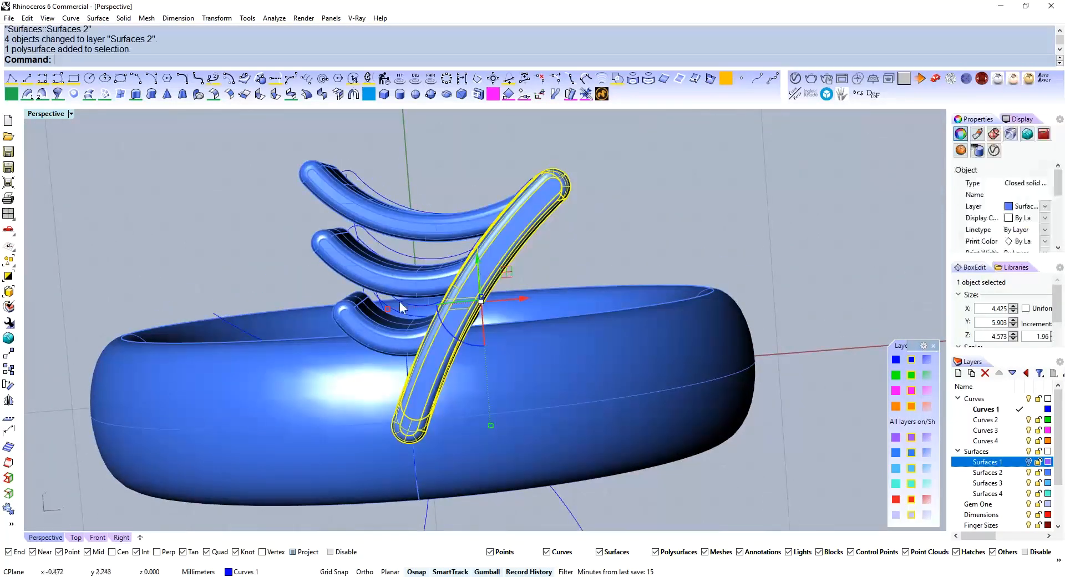
left_click(391, 284, "shift")
left_click(361, 324, "shift")
left_click(427, 231, "shift")
type("arraypolar")
key("Return")
type("0")
key("Return")
key("Return")
key("Return")
key("Return")
left_click(584, 199)
Select the original spoke with its history children using SelChildren and try to Boolean-union the seven spokes
scroll(583, 198, "down", 9)
right_click_drag(585, 200, 538, 165)
left_click(591, 222)
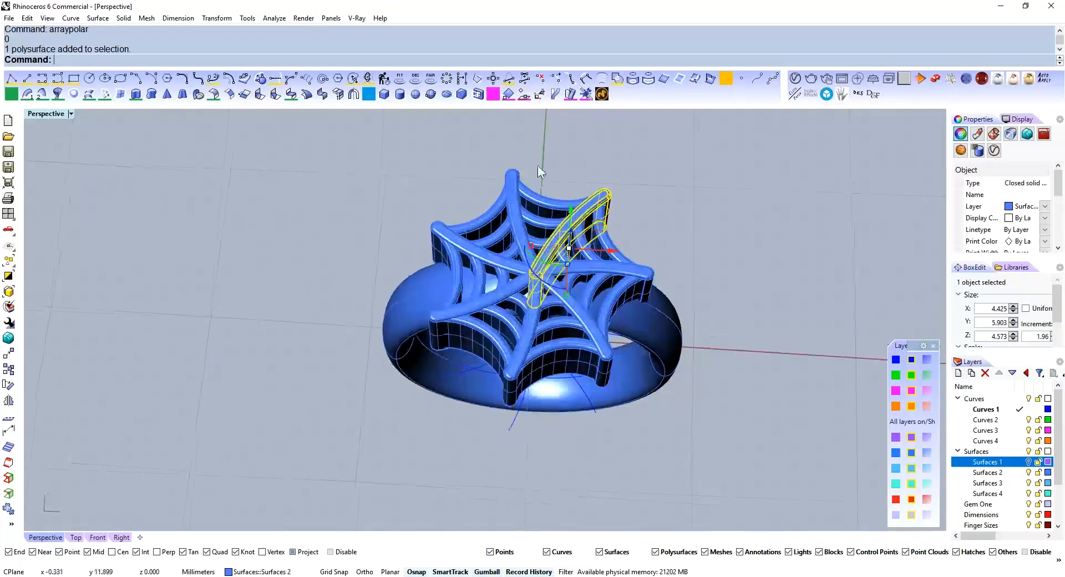
type("selchildren")
key("Return")
key("Return")
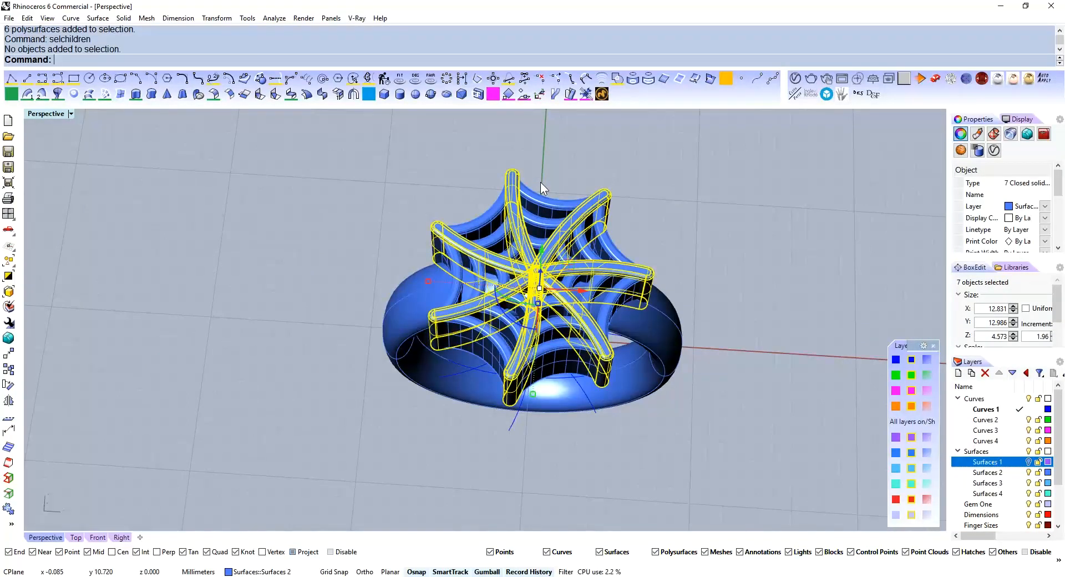
type("U")
key("Return")
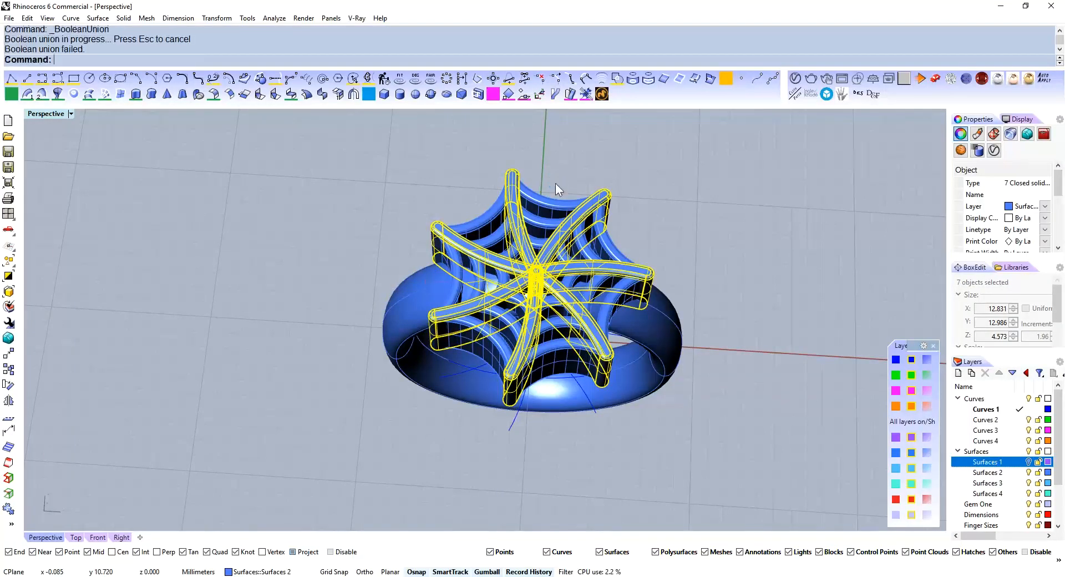
Select the original spoke and nudge it very slightly so that its arrayed copies update through history
left_click(596, 185)
right_click_drag(597, 182, 594, 199)
scroll(594, 199, "up", 6)
left_click(600, 189)
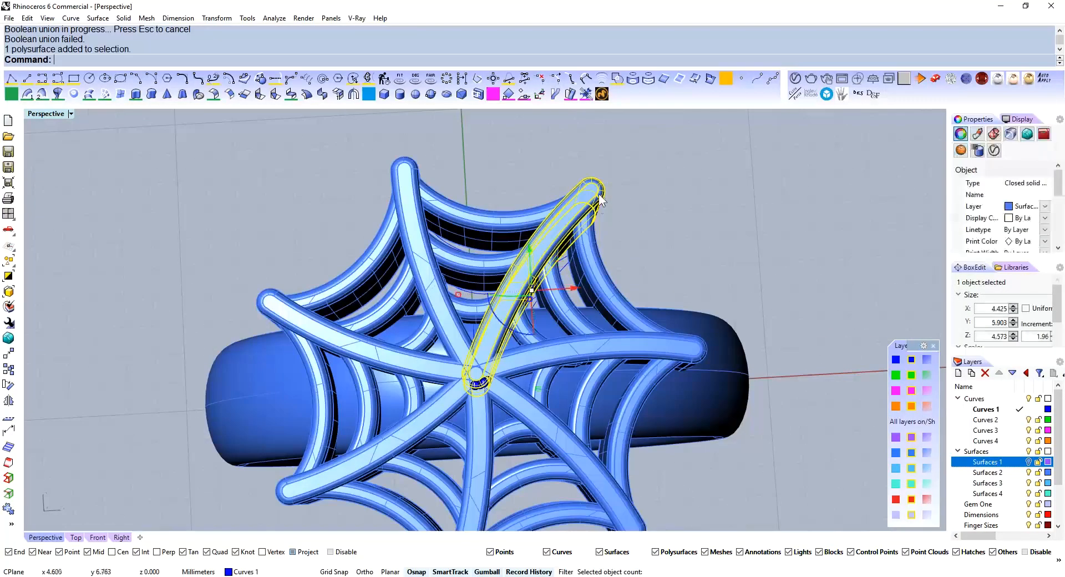
left_click_drag(557, 261, 589, 260)
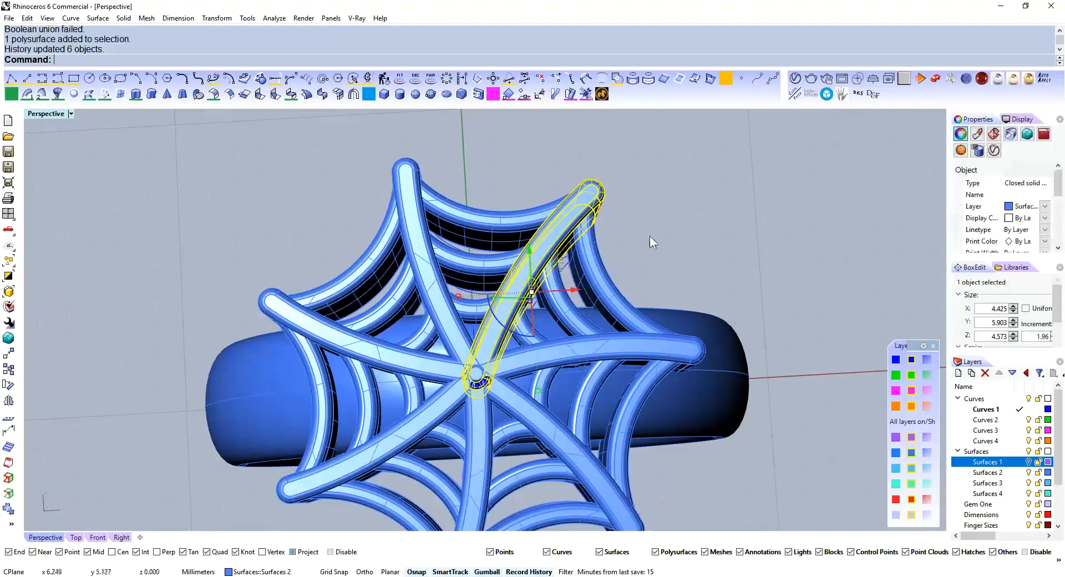
Select the children of the shifted spoke as well and Boolean-union all seven spokes into one solid
right_click_drag(589, 256, 642, 211)
key("F4")
type("U")
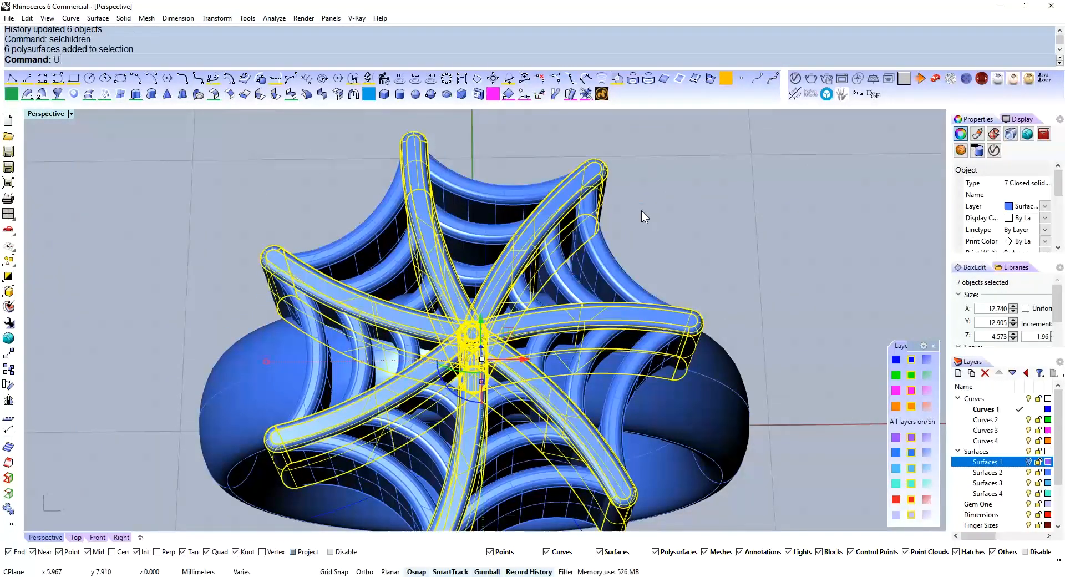
key("Return")
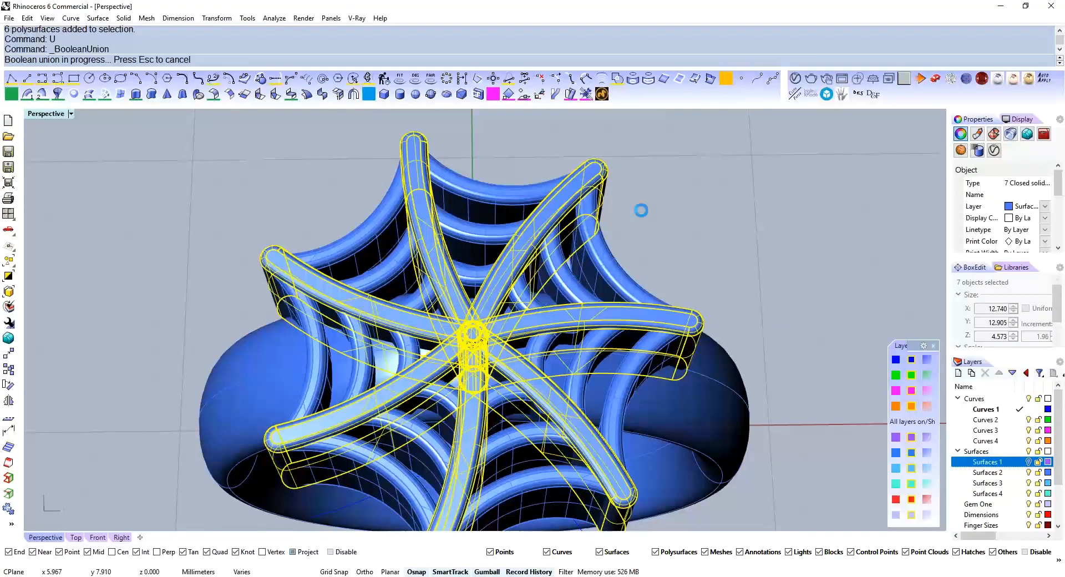
right_click_drag(645, 205, 631, 165)
scroll(768, 195, "up", 3)
scroll(768, 194, "down", 4)
key("Escape")
Select all parts of the web head, leave out the ring band, and Boolean-union them
right_click_drag(669, 224, 807, 154)
left_click_drag(807, 155, 251, 221)
right_click_drag(559, 237, 702, 409)
left_click(820, 338, "ctrl")
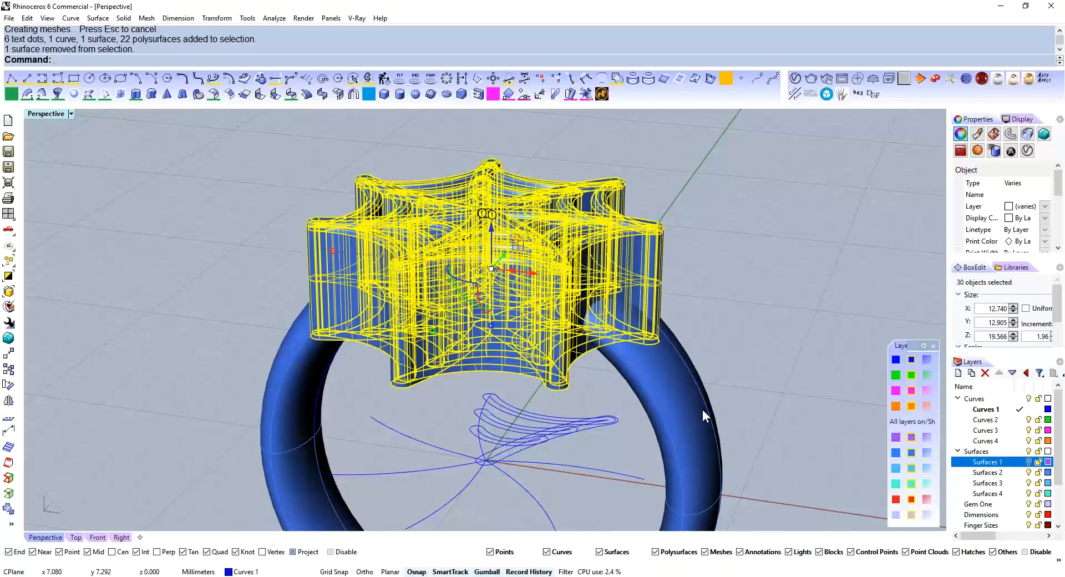
type("U")
key("Return")
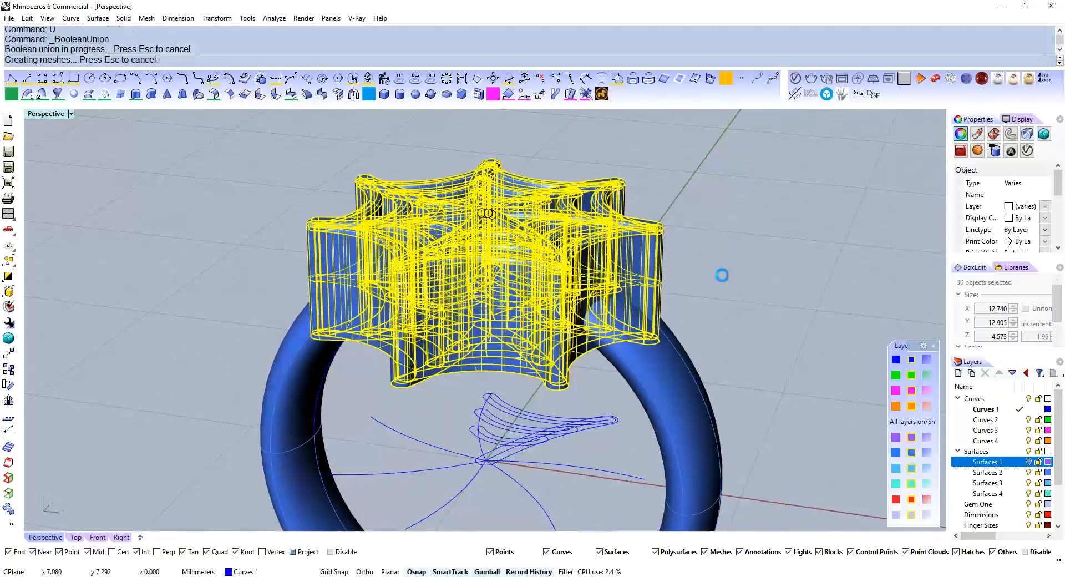
Delete the web construction curves inside the ring and the leftover text dots at the head's centre
right_click_drag(701, 277, 553, 295)
left_click_drag(690, 465, 691, 465)
key("Delete")
right_click_drag(683, 194, 583, 177)
left_click_drag(496, 145, 647, 208)
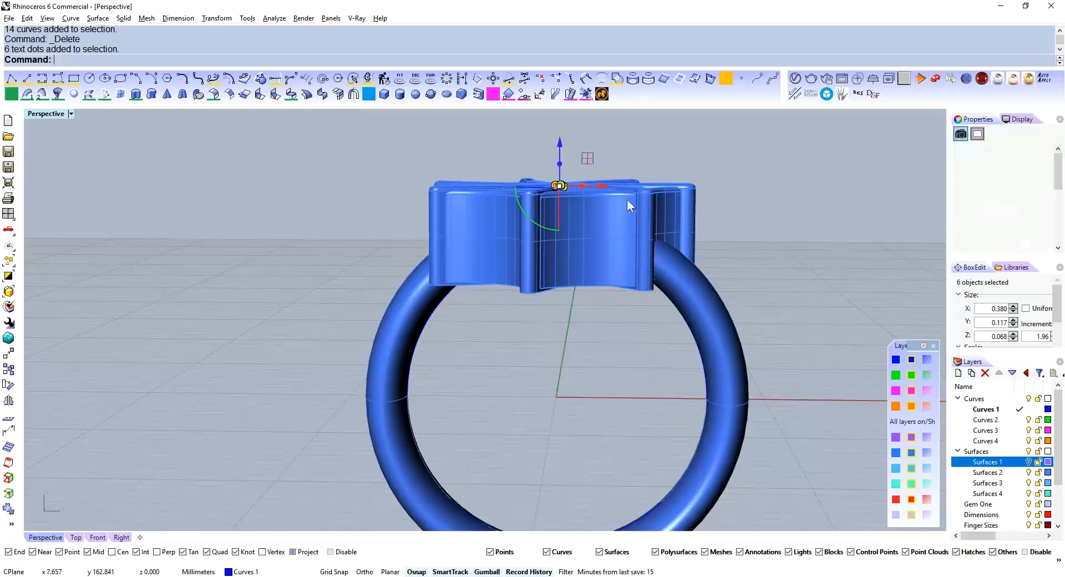
key("Delete")
right_click_drag(588, 251, 540, 270)
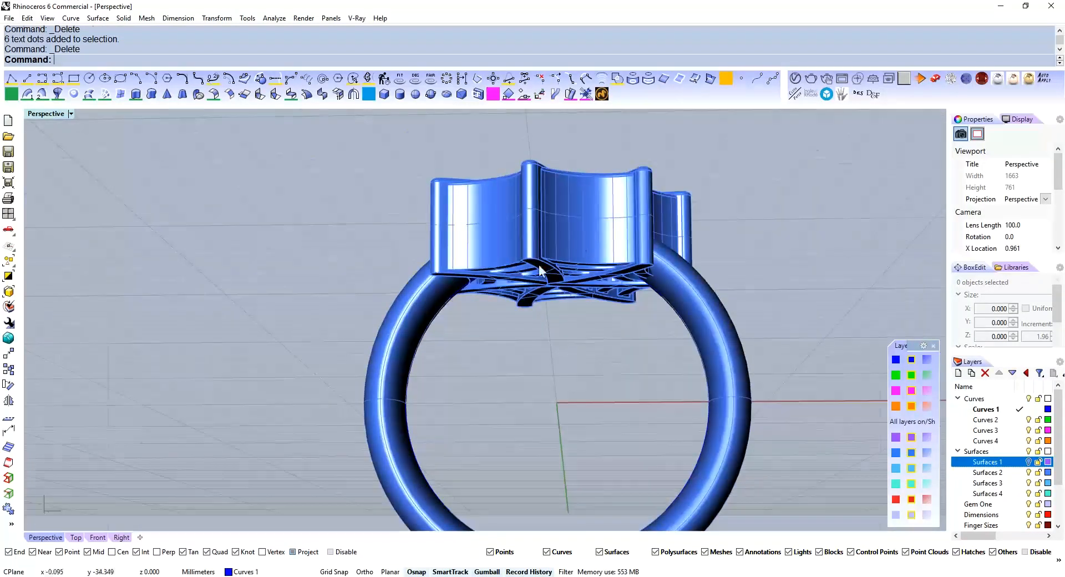
Run CageEdit on the web head with a control line across its upper edge in the Front view, with 4 points and degree 3
key("ctrl+m")
scroll(230, 416, "up", 8)
scroll(240, 408, "down", 5)
left_click(245, 397)
right_click_drag(245, 397, 373, 393)
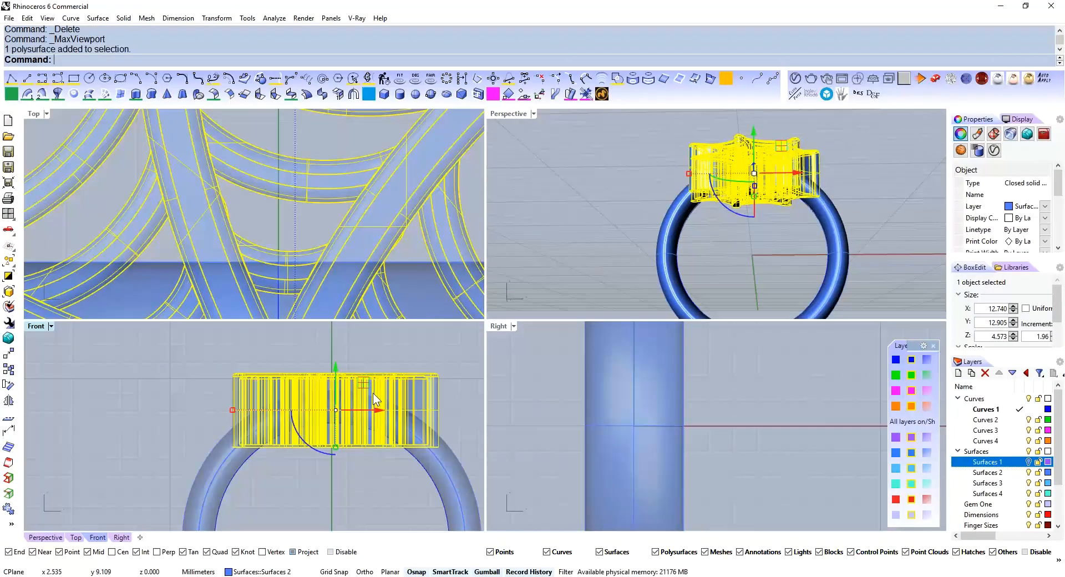
key("Return")
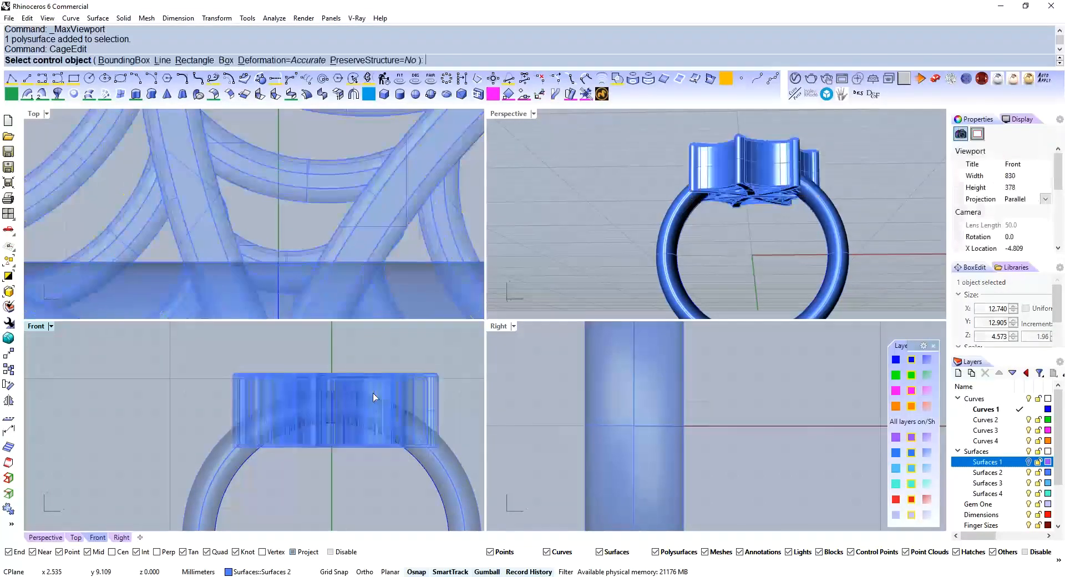
left_click(163, 60)
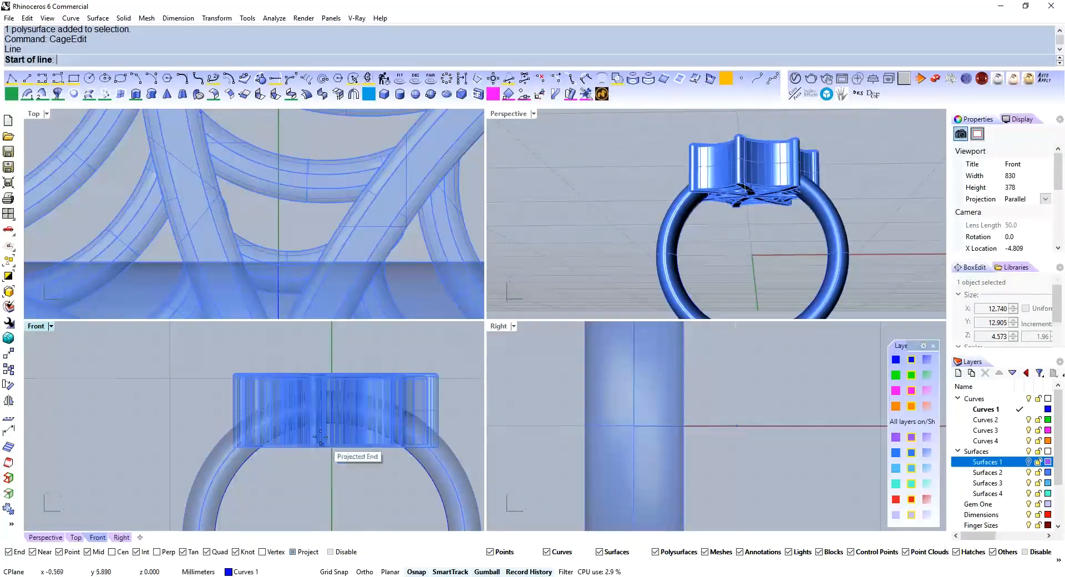
scroll(58, 414, "up", 5)
scroll(65, 412, "down", 8)
scroll(321, 426, "up", 10)
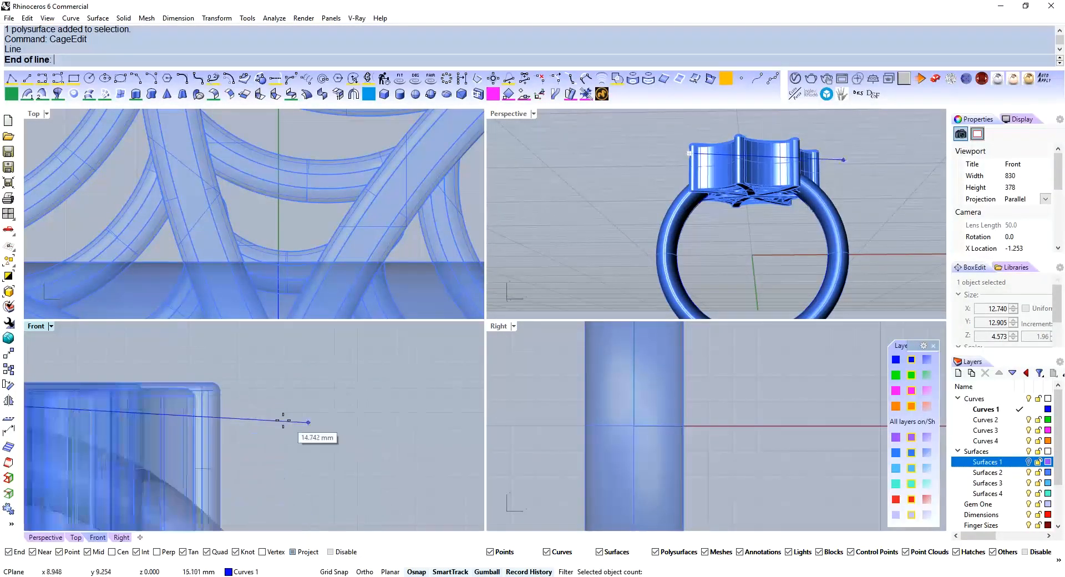
left_click(198, 383)
scroll(240, 393, "down", 3)
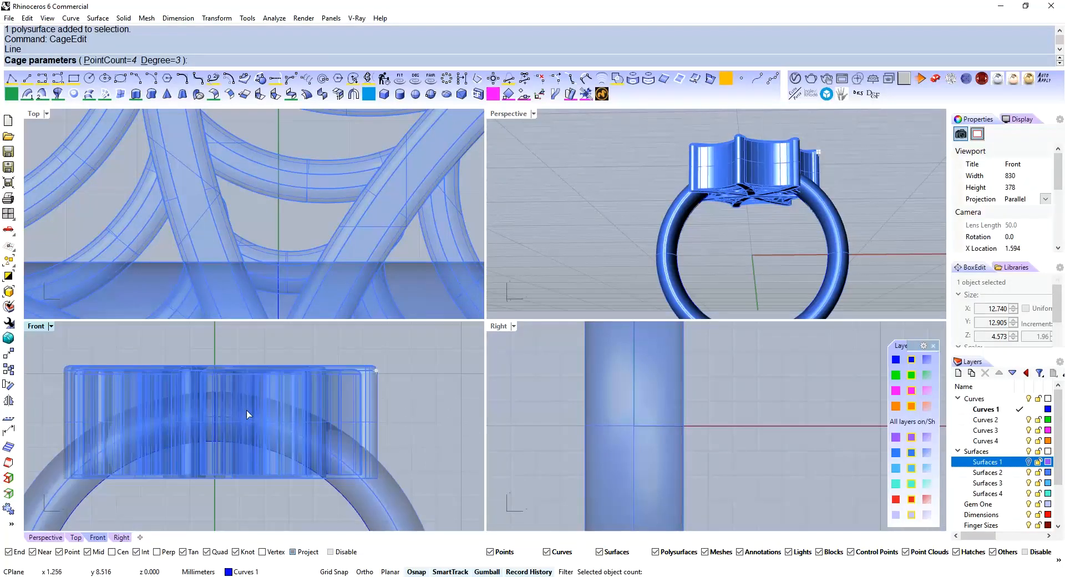
Select the two end points of the control line and move them down to bend the head around the band
left_click_drag(363, 343, 390, 386)
right_click_drag(226, 390, 276, 400)
left_click_drag(91, 357, 133, 397, "shift")
right_click_drag(301, 395, 258, 410)
left_click_drag(225, 361, 231, 417)
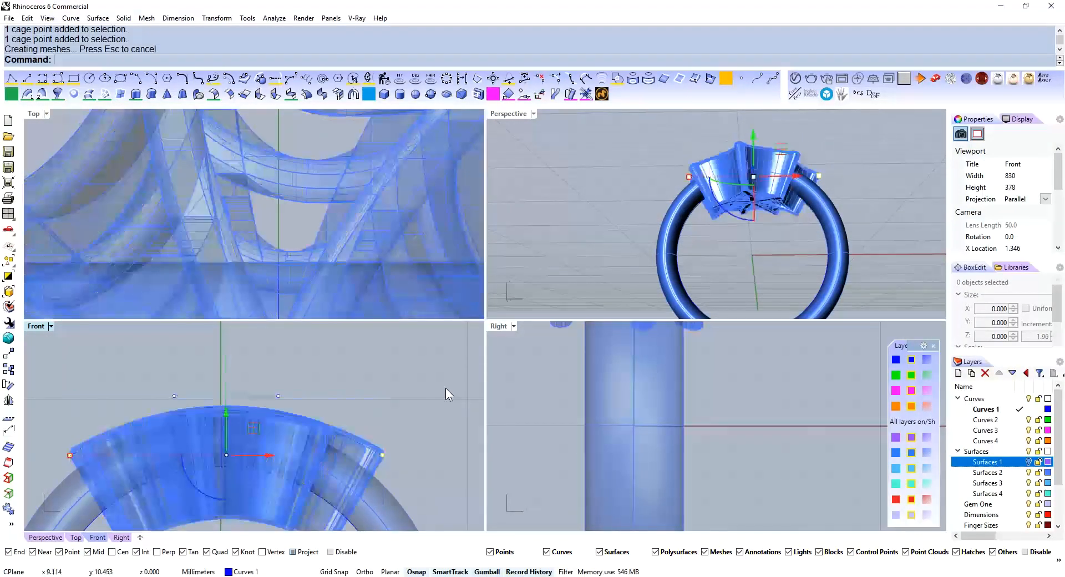
Select the two middle points of the control line and raise them slightly to increase the head's curvature
left_click_drag(185, 390, 291, 408)
left_click_drag(227, 352, 226, 344)
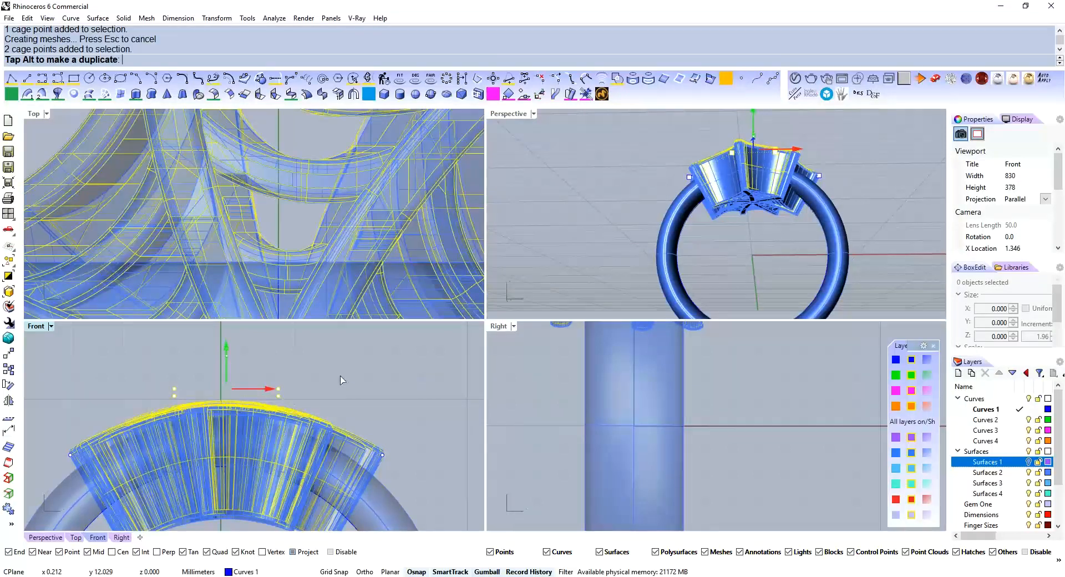
left_click(340, 376)
right_click_drag(892, 133, 802, 206)
scroll(803, 160, "up", 6)
key("Escape")
Subtract the web head from the ring band with DeleteInput=No, and delete the leftover band pieces inside the head
left_click(765, 178)
type("D")
key("Return")
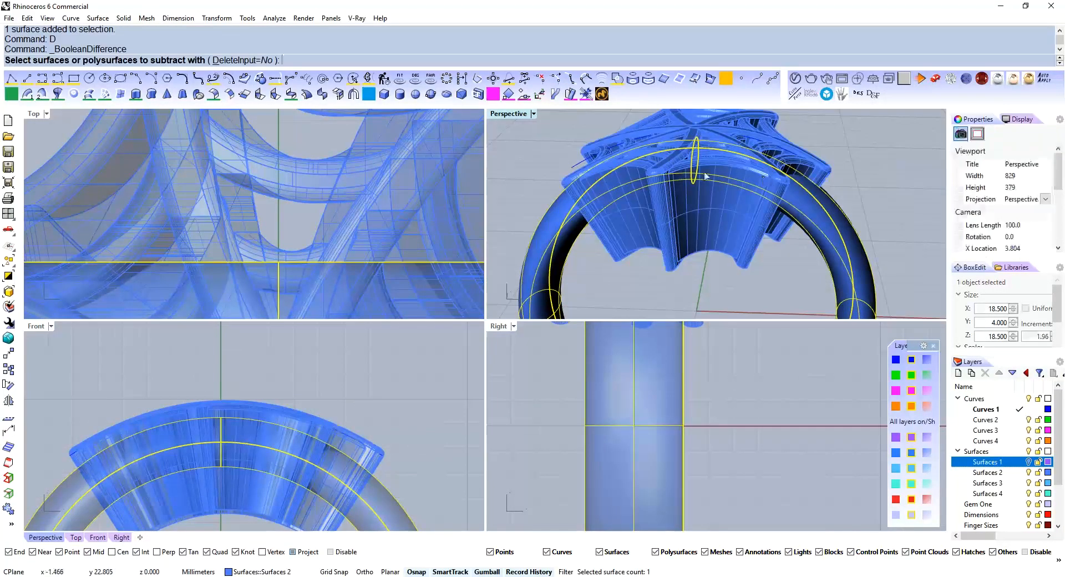
left_click(774, 203)
key("Return")
left_click(842, 237, "ctrl")
key("Delete")
WireCut the web head with the band's inner circle and delete the part that projects into the finger hole
right_click_drag(769, 278, 632, 314)
scroll(728, 216, "up", 4)
right_click_drag(728, 215, 729, 305)
right_click_drag(683, 237, 731, 151)
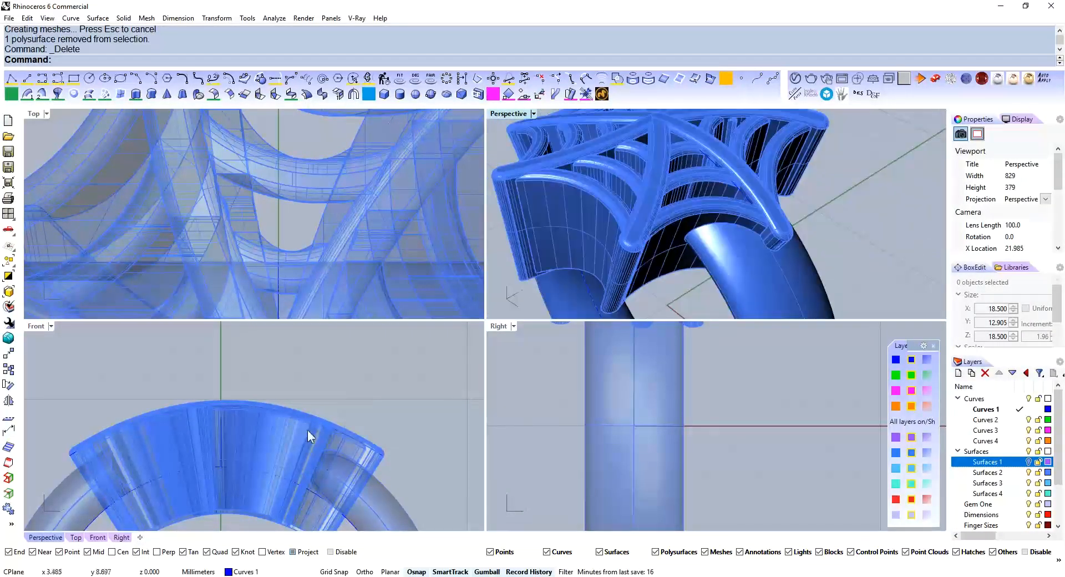
left_click(311, 455)
type("w")
key("Return")
scroll(319, 455, "up", 5)
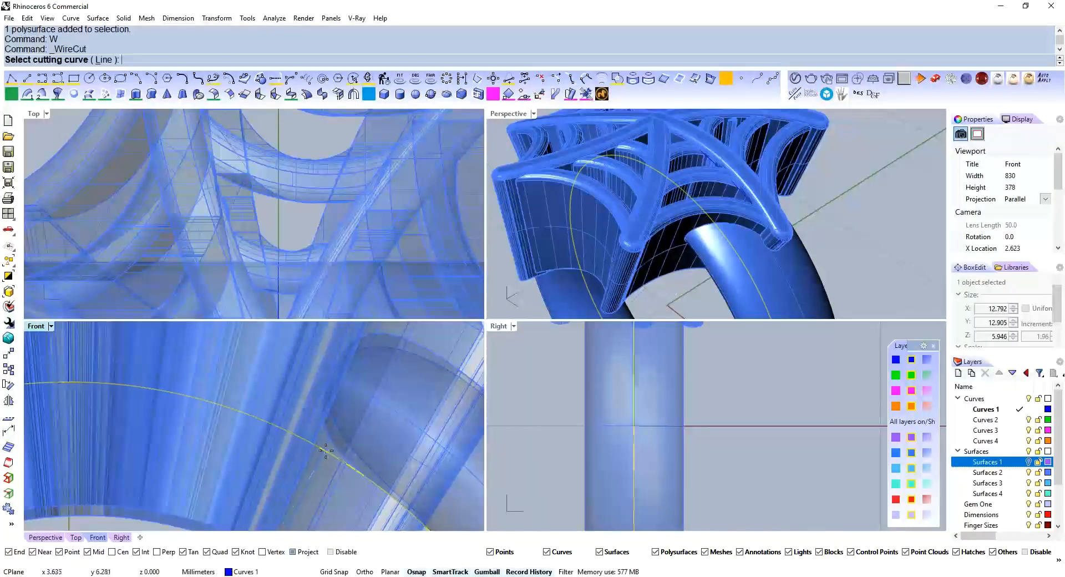
left_click(326, 455)
key("Return")
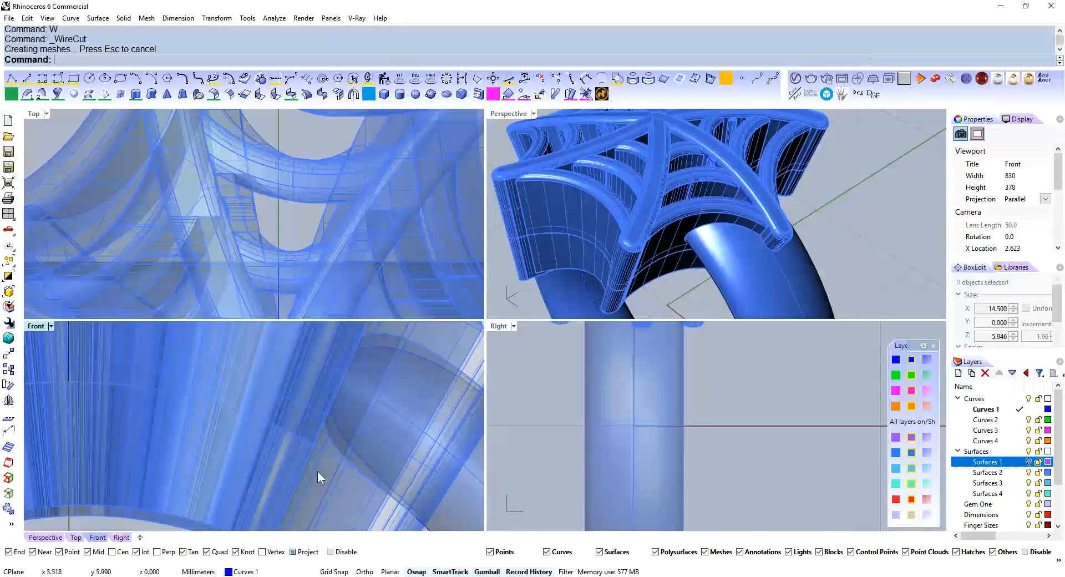
left_click(318, 471)
scroll(311, 465, "down", 5)
key("Delete")
Select the web head and the band, move both along the Y axis away from the construction curves, and group them
scroll(677, 172, "down", 5)
right_click_drag(677, 172, 670, 216)
left_click(715, 212)
left_click(711, 195, "shift")
scroll(713, 197, "down", 5)
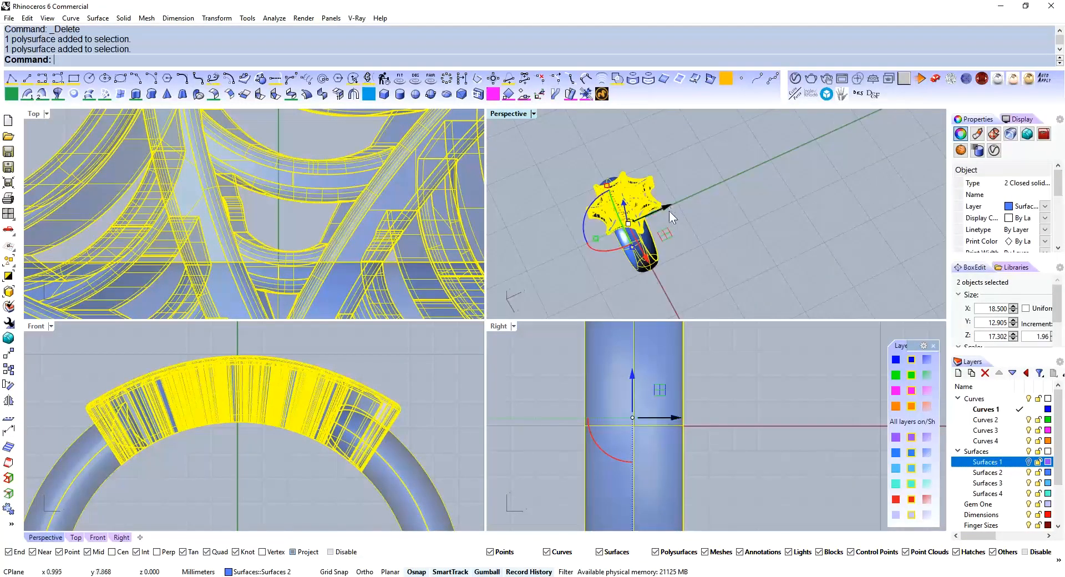
left_click_drag(667, 206, 747, 192)
type("group")
key("Return")
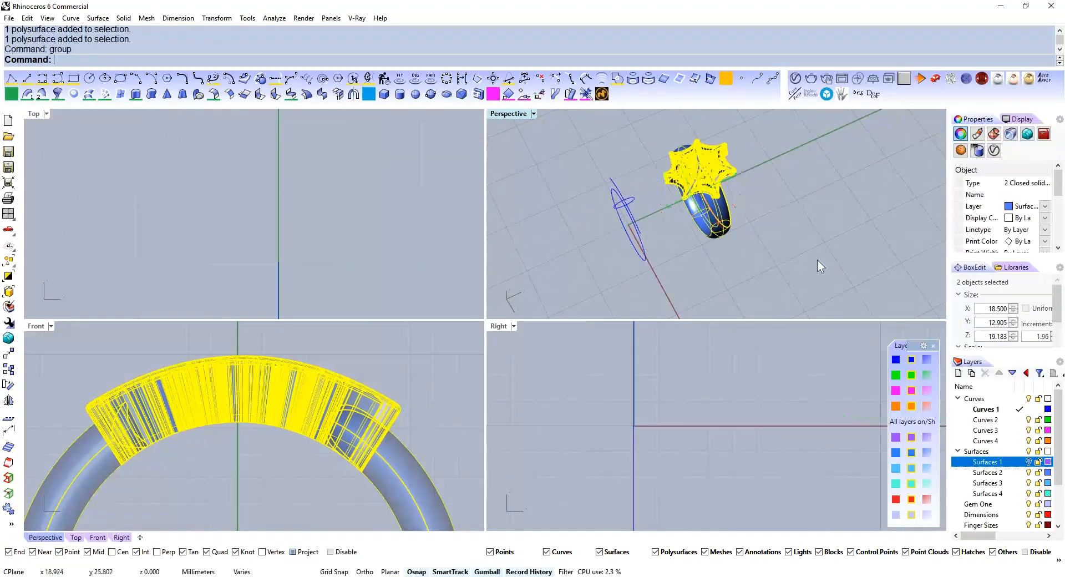
Select the web ring to check its grouping and turn the Surfaces 1 layer with the pentagram ring back on
scroll(737, 208, "up", 6)
left_click(730, 229)
scroll(729, 234, "up", 6)
left_click(828, 172)
scroll(744, 222, "down", 6)
right_click_drag(722, 237, 713, 261)
scroll(752, 219, "down", 5)
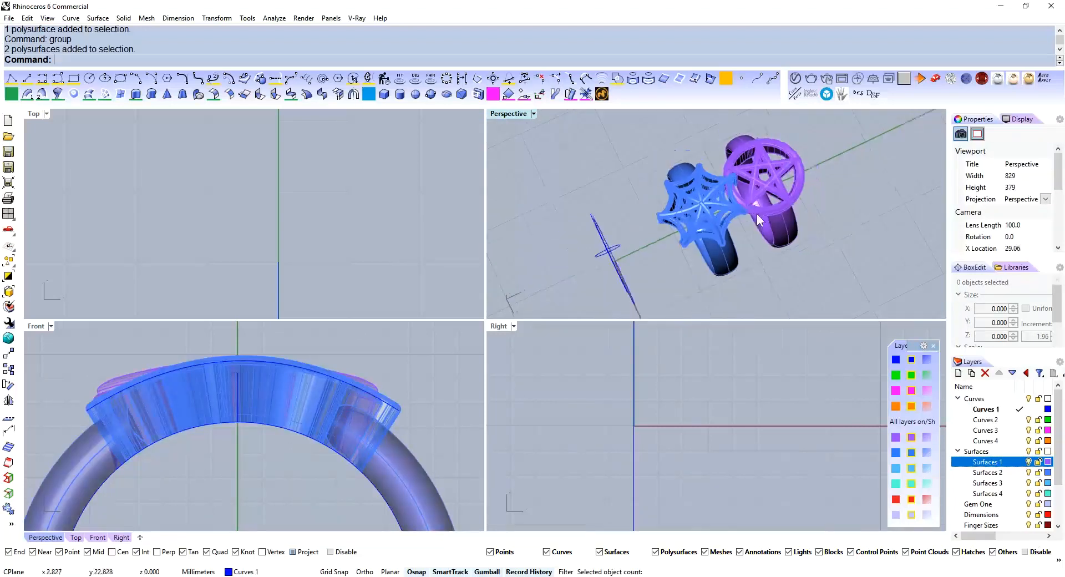
Select the pentagram ring's head and band and group them
left_click(798, 201)
scroll(784, 202, "up", 6)
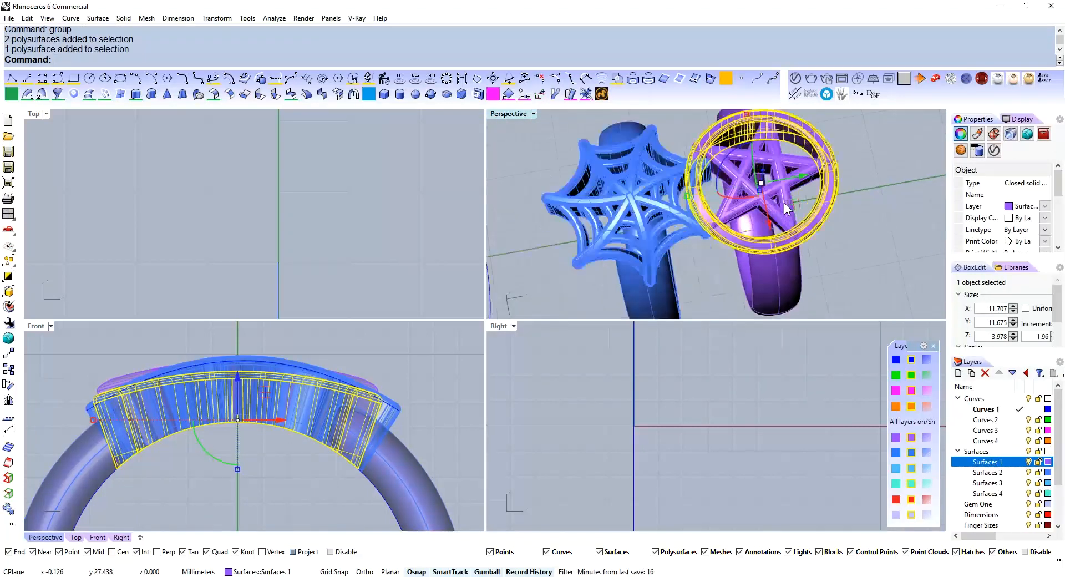
left_click(783, 269, "shift")
left_click(794, 217, "shift")
type("group")
key("Return")
Move the grouped pentagram ring along the Y axis, further away from the web ring, and deselect it
scroll(833, 238, "down", 4)
left_click_drag(809, 174, 831, 163)
left_click(752, 224, "shift")
right_click_drag(822, 252, 794, 239)
scroll(795, 239, "up", 2)
scroll(795, 235, "up", 2)
left_click_drag(788, 216, 820, 211)
left_click(791, 278)
scroll(762, 223, "down", 4)
right_click_drag(832, 245, 777, 188, "shift")
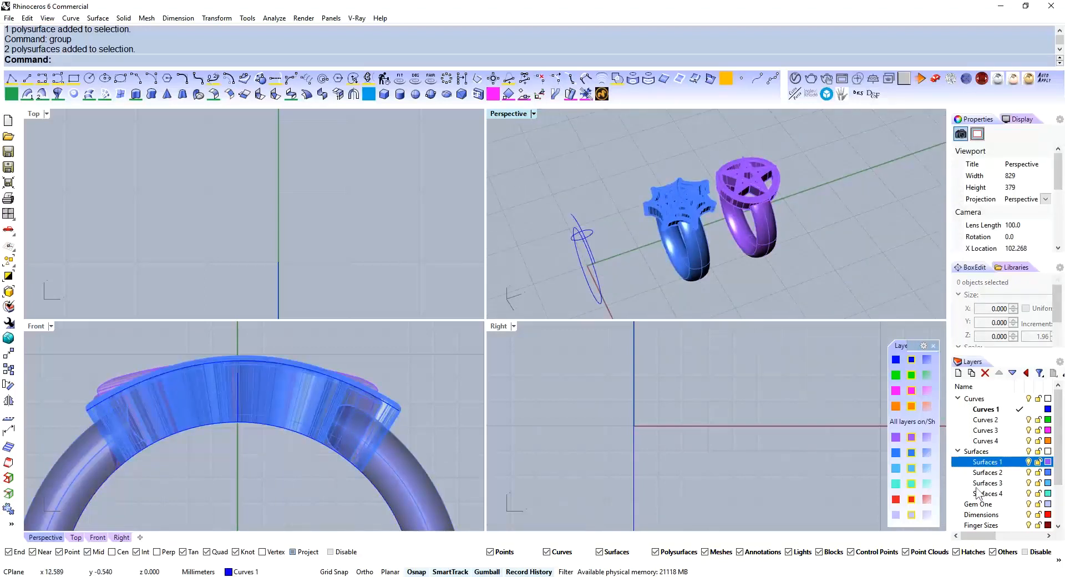
Hide the Surfaces 1 and Surfaces 2 layers and delete the arched control curve left from the web head
left_click(1028, 462)
left_click(1028, 472)
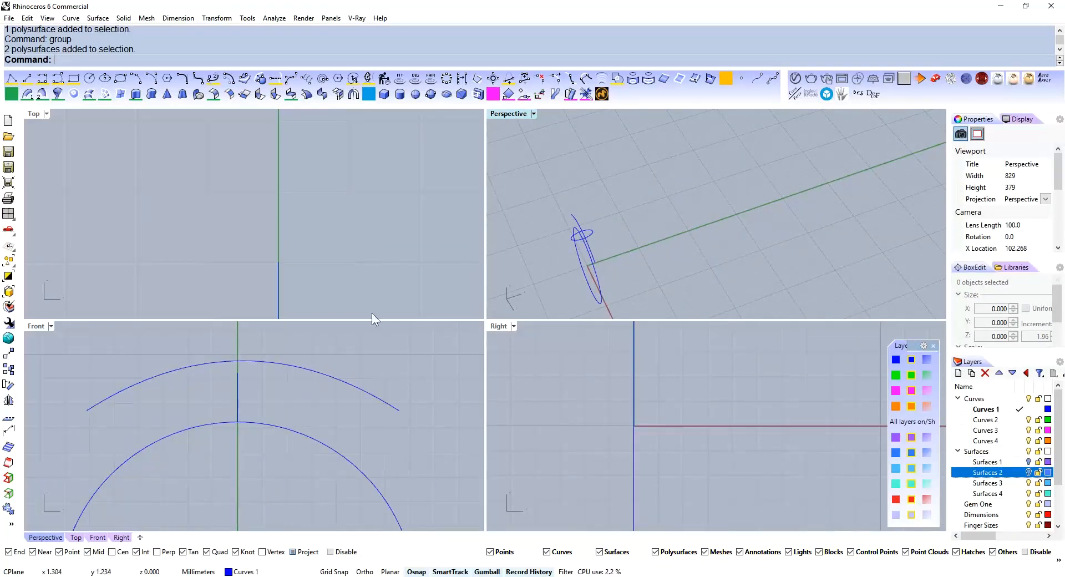
scroll(383, 383, "down", 2)
left_click(384, 401)
key("Delete")
Revolve the oval band profile a full circle about the horizontal axis through 0,0,0 in the Right view
scroll(697, 377, "down", 6)
right_click_drag(691, 374, 639, 461)
scroll(634, 402, "up", 2)
scroll(634, 402, "up", 3)
left_click(634, 404)
type("0,0,0")
key("Return")
type("r")
scroll(671, 421, "down", 6)
right_click_drag(688, 433, 678, 396)
key("Return")
type("0,0,0")
key("Return")
left_click(708, 441)
key("Return")
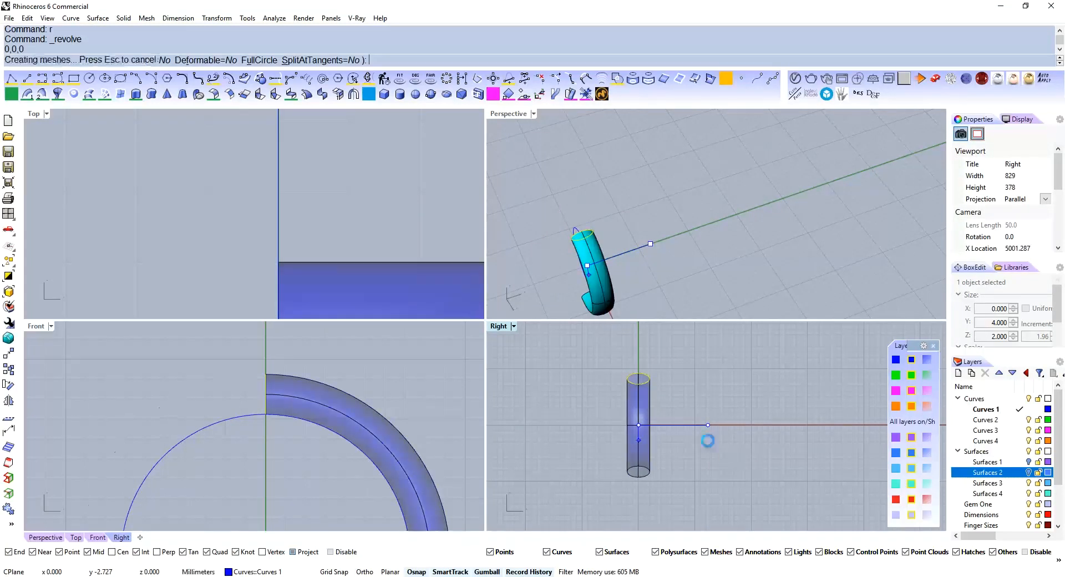
key("Return")
Assign the revolved band to the Surfaces 3 layer and hide the band
scroll(341, 396, "down", 4)
right_click_drag(341, 396, 338, 433)
key("F7")
scroll(333, 367, "down", 4)
scroll(310, 388, "up", 2)
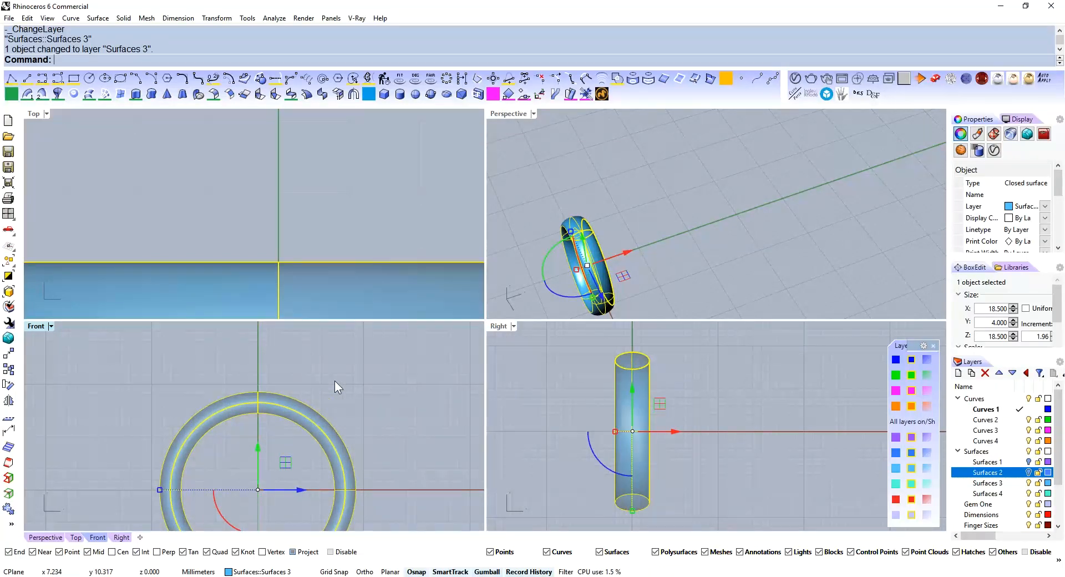
left_click(335, 380)
right_click_drag(324, 399, 322, 444)
scroll(325, 334, "down", 2)
scroll(325, 233, "down", 6)
scroll(325, 233, "down", 8)
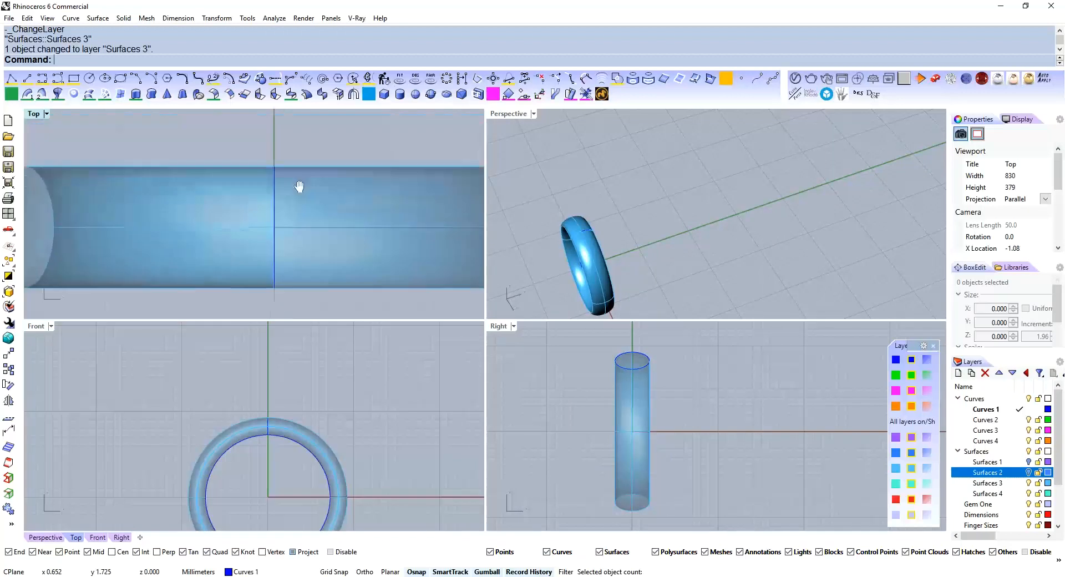
left_click(347, 201)
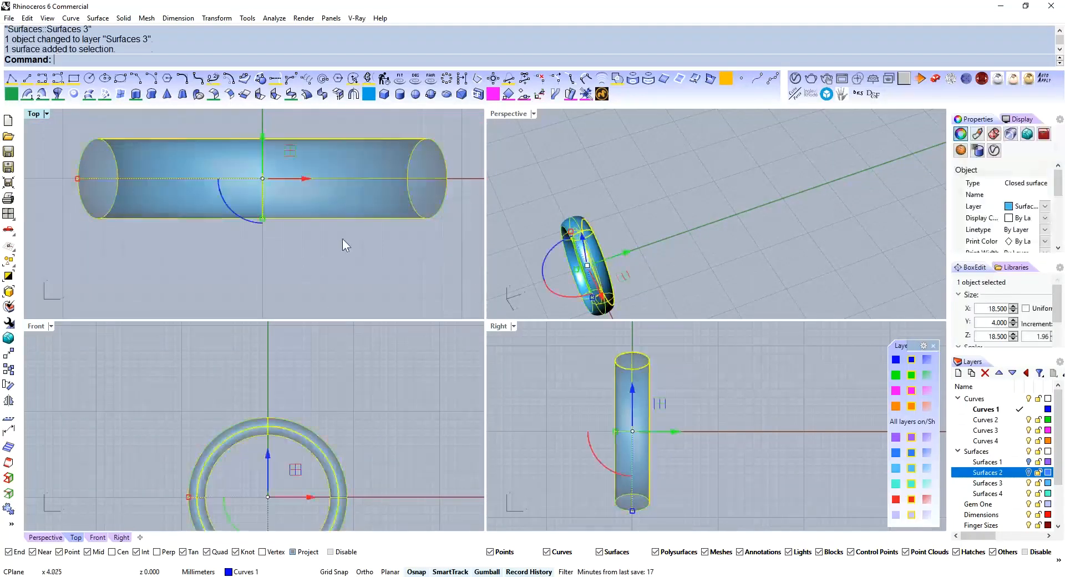
key("ctrl+h")
Draw a circle of 10 mm diameter centred on 0,0,0 in the Top view
type("circle")
key("Return")
type("0,0,0")
key("Return")
type("10")
key("Return")
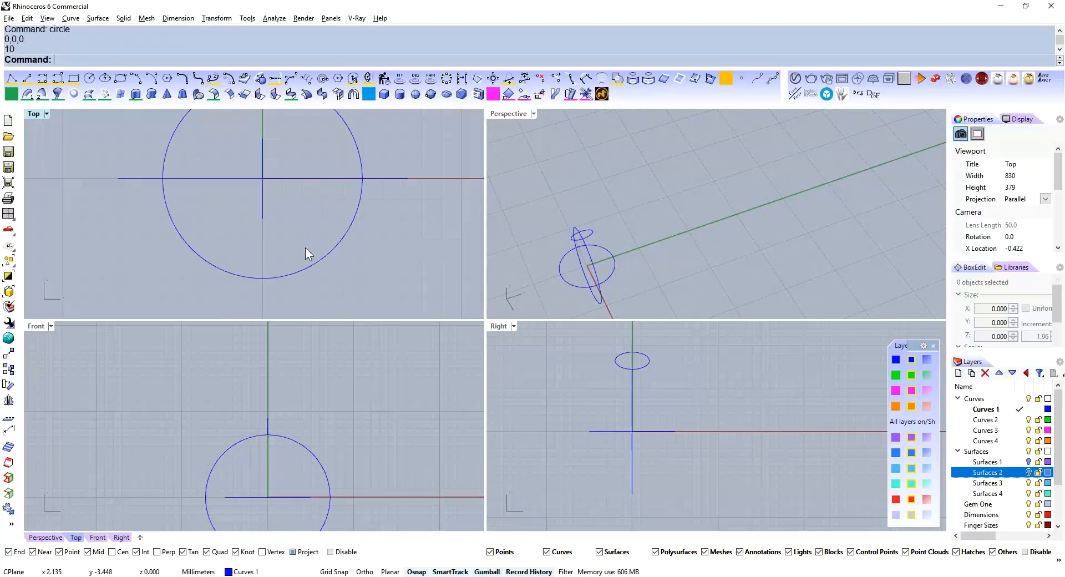
Rebuild the 10 mm circle as a degree 3 curve with 32 points, deleting the input
left_click(336, 246)
middle_click(413, 277)
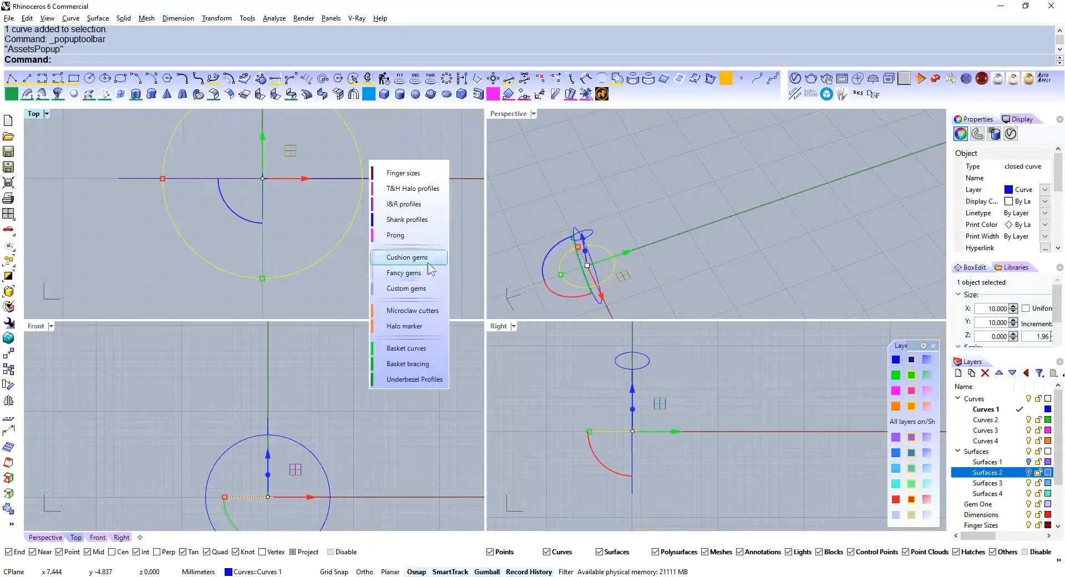
left_click(281, 281)
right_click_drag(332, 276, 294, 309)
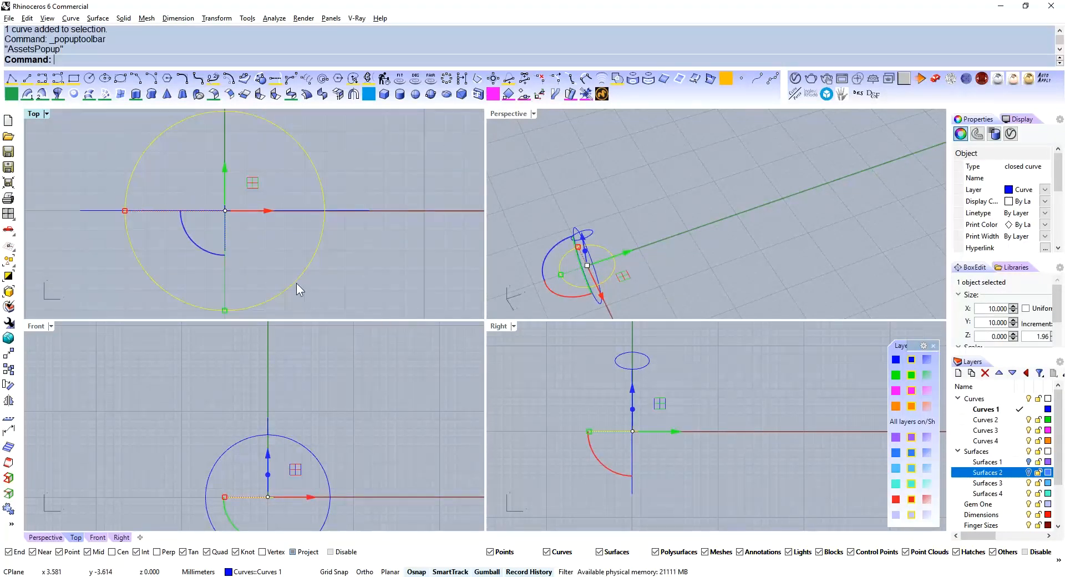
middle_click(297, 284)
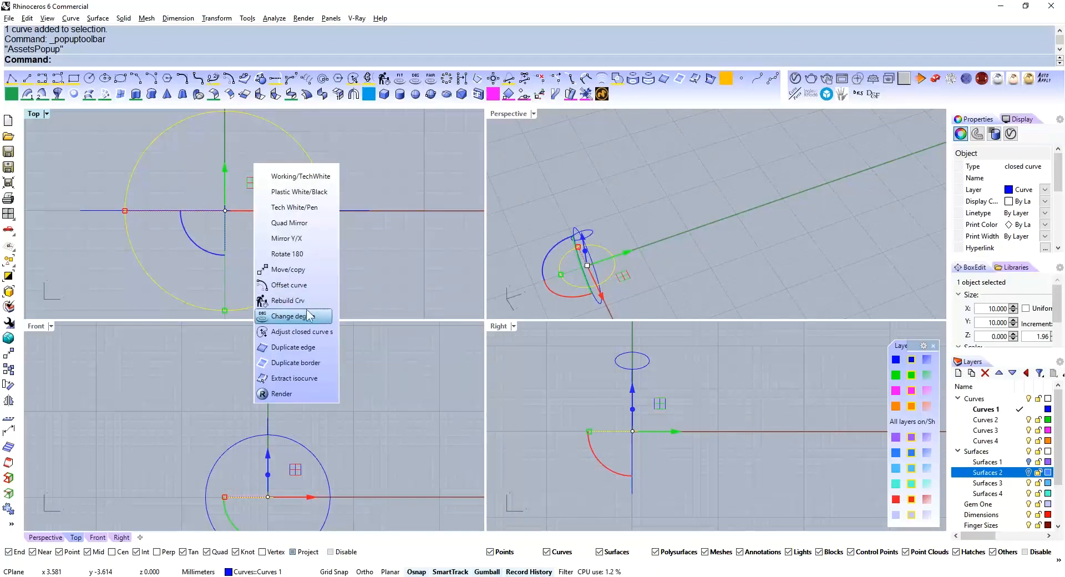
left_click(301, 302)
key("Return")
left_click_drag(591, 55, 428, 187)
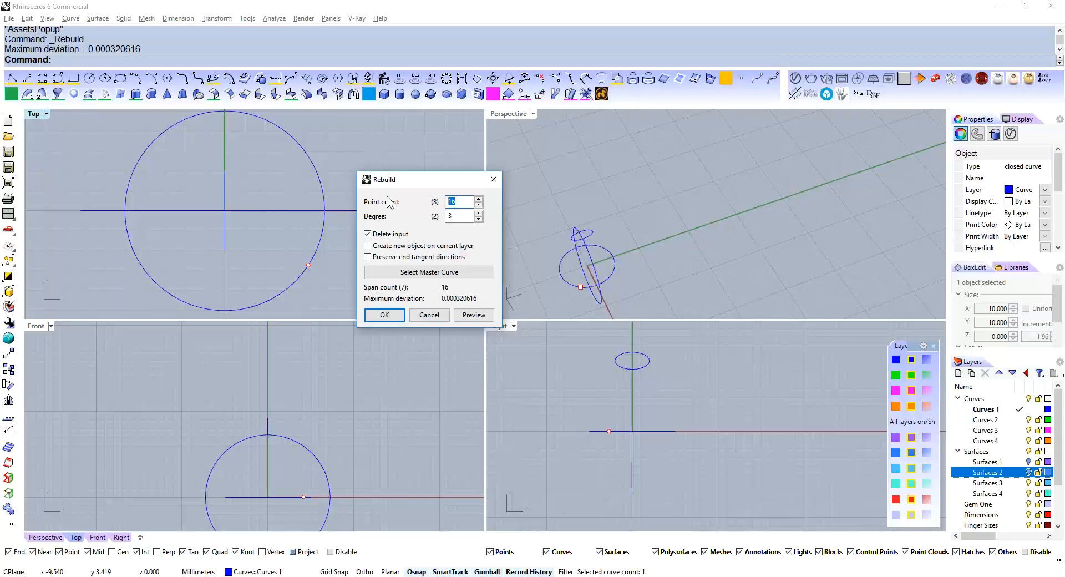
key("Return")
Turn on the rebuilt circle's control points and maximise the Top view
right_click_drag(351, 183, 313, 271)
key("F10")
scroll(225, 208, "up", 4)
right_click_drag(225, 202, 285, 190)
key("ctrl+m")
right_click_drag(573, 356, 530, 320)
Select the eight control points midway between the axes and diagonals and scale them inwards with Scale2D about 0,0,0 to form scallops
left_click_drag(228, 239, 521, 265)
scroll(521, 265, "down", 1)
right_click_drag(520, 265, 435, 208)
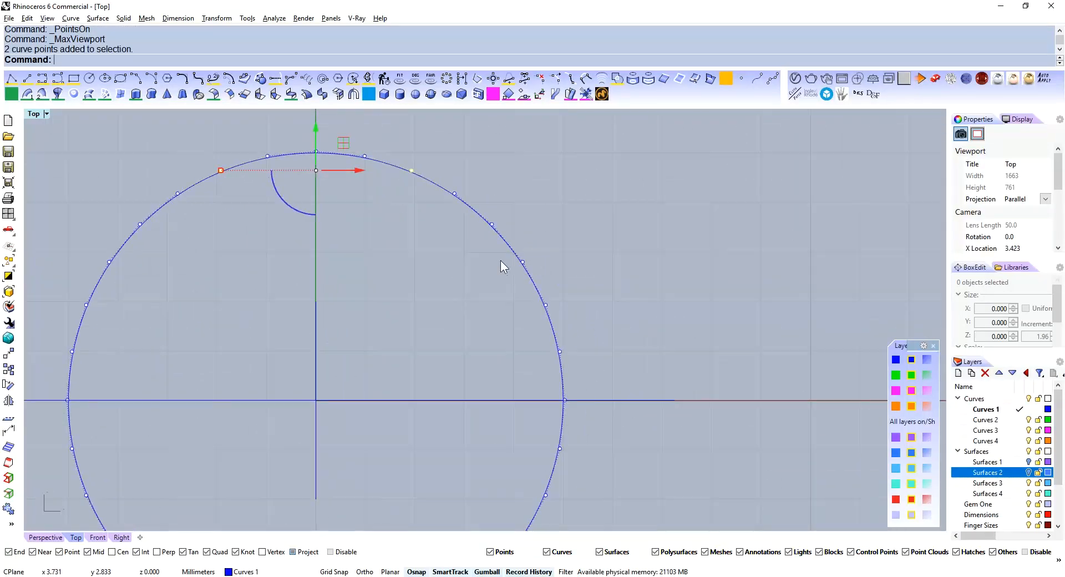
left_click(546, 305, "shift")
left_click_drag(72, 293, 98, 314, "shift")
right_click_drag(193, 323, 229, 305)
right_click_drag(202, 360, 174, 356)
scroll(179, 366, "down", 2)
left_click_drag(477, 367, 477, 367, "shift")
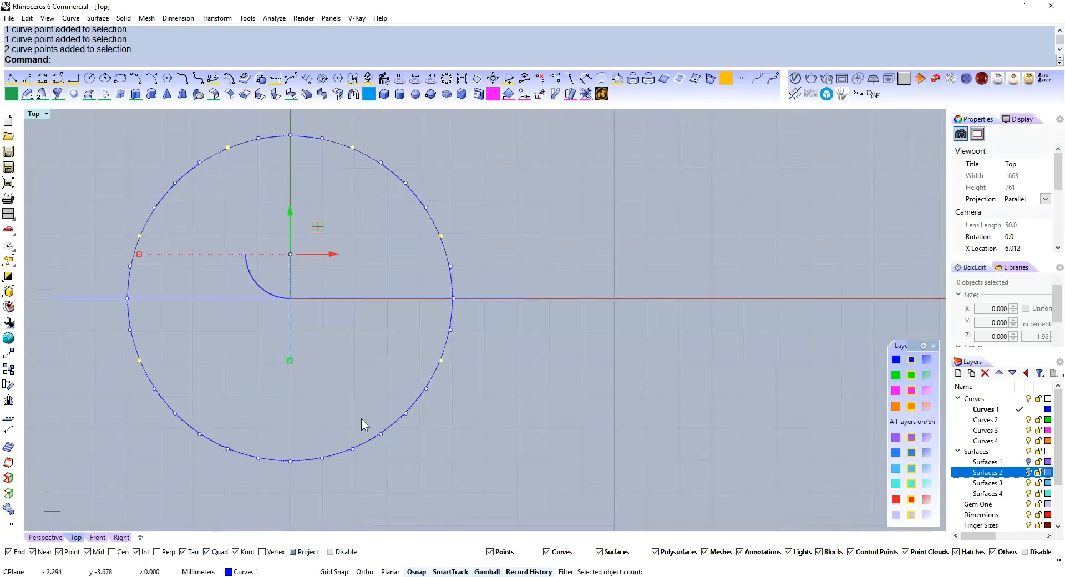
right_click_drag(269, 441, 258, 412)
left_click_drag(204, 392, 351, 424, "shift")
right_click_drag(449, 426, 423, 426)
type("scale2d")
key("Return")
type("0,0,0")
key("Return")
left_click(446, 433)
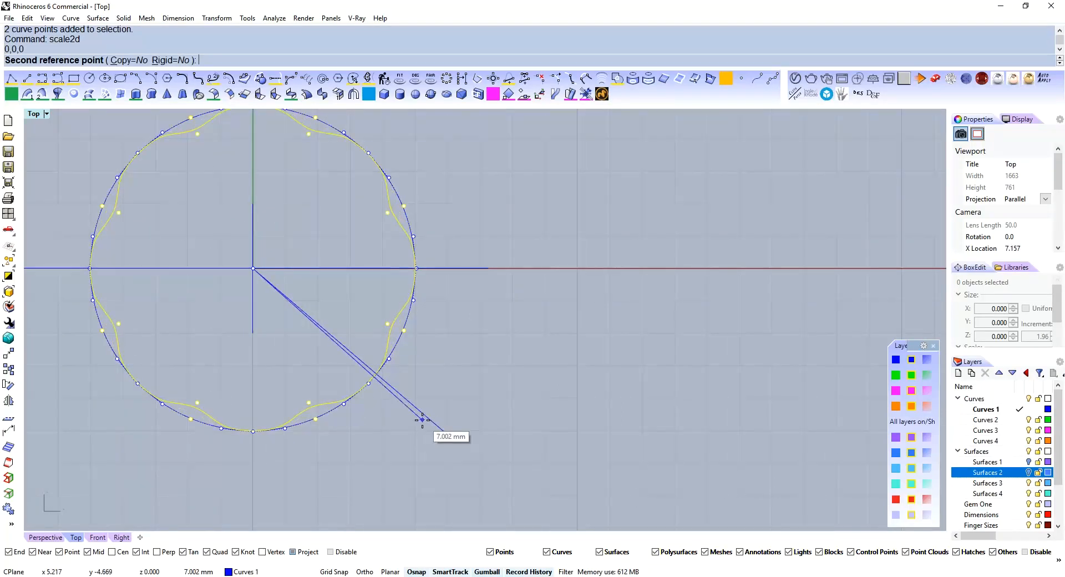
left_click(418, 415)
right_click_drag(486, 148, 507, 273)
key("Escape")
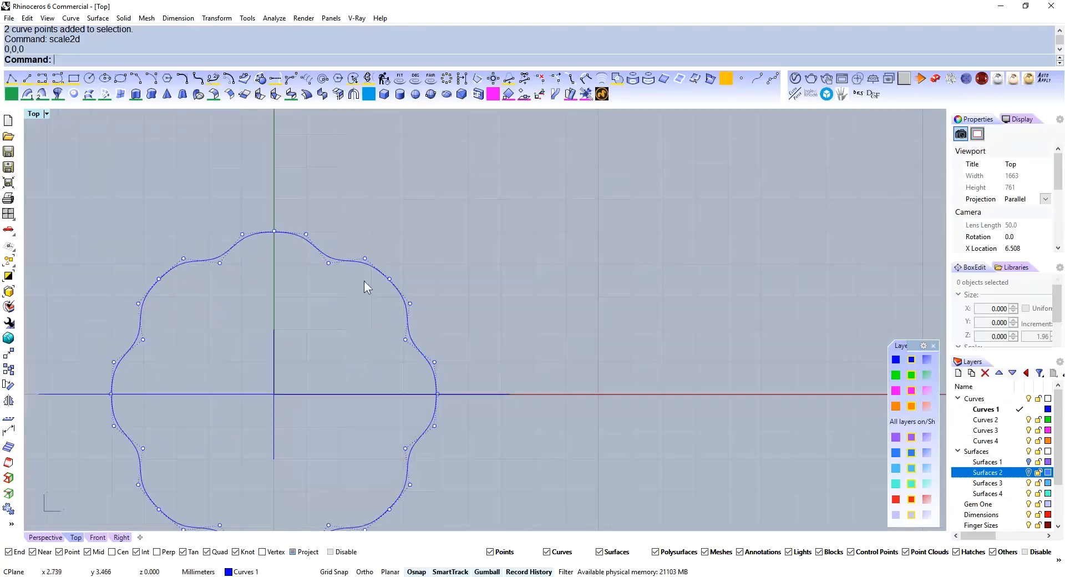
Select the eight lobe-peak control points, scale them slightly outwards with Scale2D about 0,0,0, and hide the control points
left_click(400, 286)
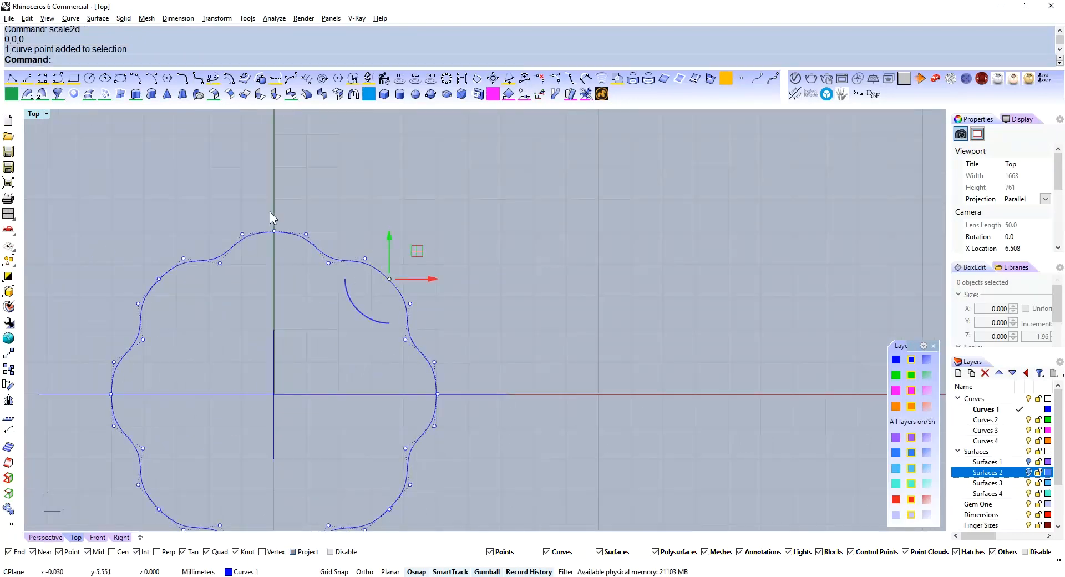
left_click(157, 277, "shift")
right_click_drag(190, 350, 199, 298)
right_click_drag(431, 449, 430, 382)
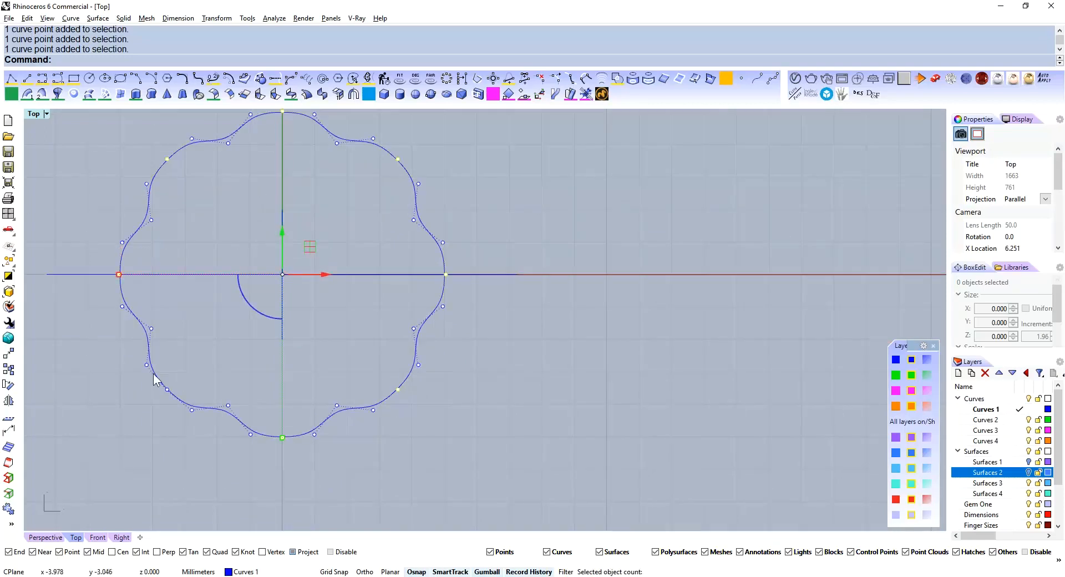
right_click_drag(415, 440, 404, 401)
key("F4")
left_click(408, 413)
left_click(412, 416)
scroll(422, 405, "down", 4)
scroll(411, 300, "up", 4)
scroll(486, 259, "up", 2)
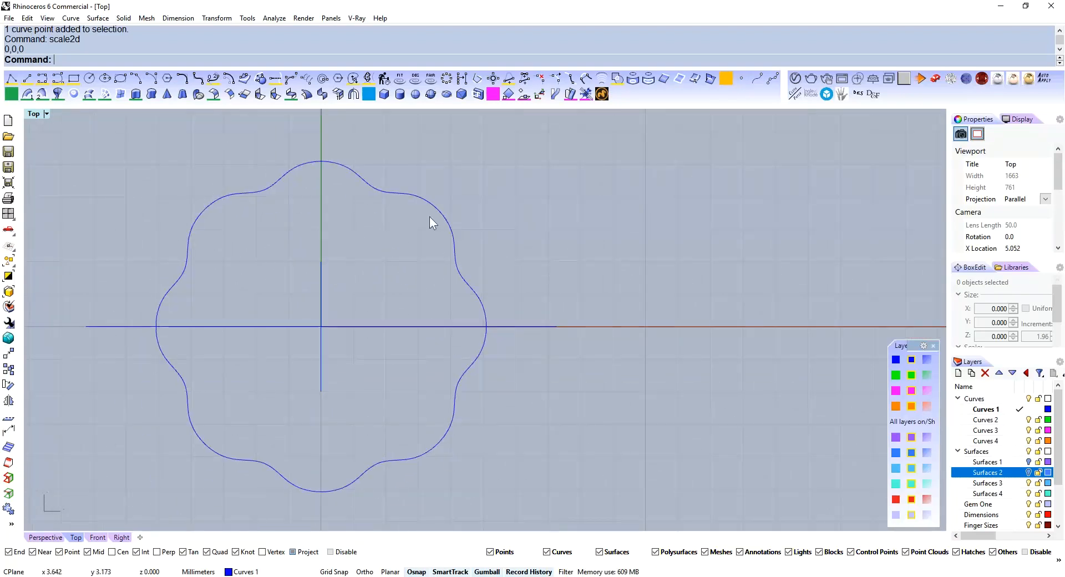
Scale the scalloped curve down to about 8.5 mm across and maximise the Front view
key("ctrl+m")
right_click_drag(361, 444, 336, 388)
scroll(317, 452, "up", 3)
left_click(314, 475)
left_click_drag(129, 217, 141, 220)
right_click_drag(301, 435, 281, 415)
key("ctrl+m")
mouse_move(484, 338)
right_mouse_down()
mouse_move(372, 344)
mouse_move(376, 323)
mouse_move(349, 271)
right_mouse_up()
right_click(477, 262)
scroll(360, 366, "up", 2)
scroll(413, 366, "down", 6)
key("Escape")
scroll(370, 321, "up", 4)
key("Escape")
Draw a vertical polyline about 4 mm up from 0,0,0 in the Front view
type("polyline")
key("Return")
type("0,0,0")
key("Return")
left_click(295, 183)
key("Return")
right_click_drag(350, 204, 311, 240)
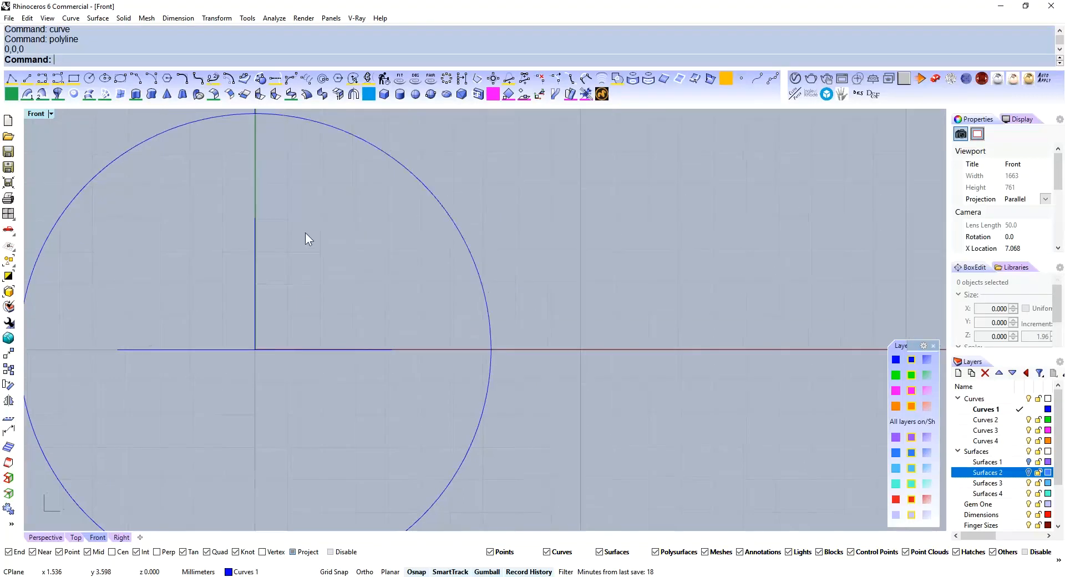
Draw a degree 3 control-point curve from the scalloped curve's outer end on the X axis, arching over to the vertical line
type("curve")
key("Return")
left_click(394, 350)
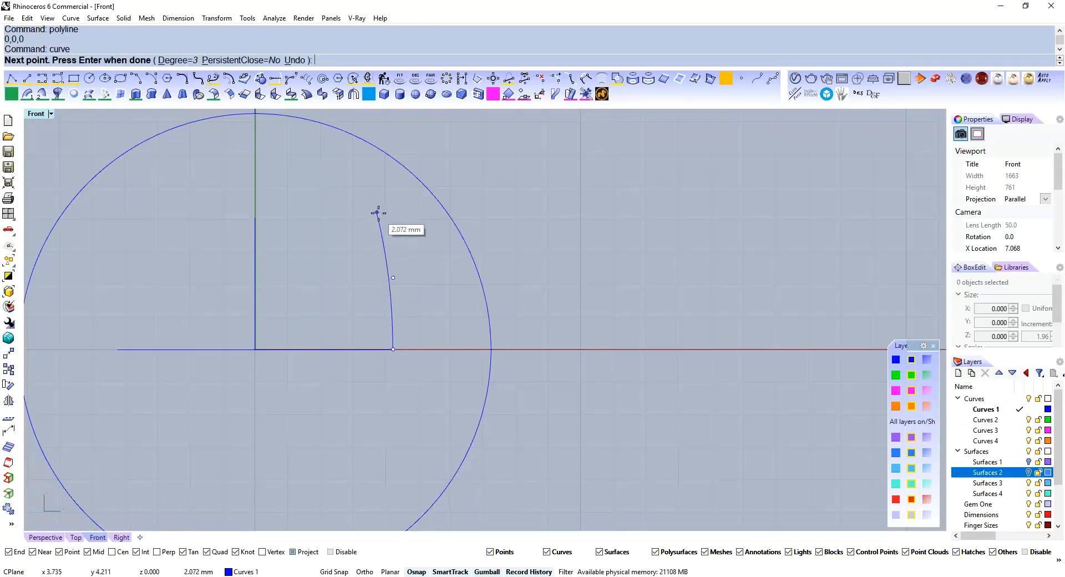
left_click(288, 220)
left_click(254, 236)
key("Return")
Turn on the arched profile's control points, lower the side point and pull the shoulder point outwards
left_click(365, 247)
key("F10")
left_click_drag(352, 186, 397, 227)
left_click_drag(405, 187, 390, 189)
left_click_drag(371, 255, 427, 305)
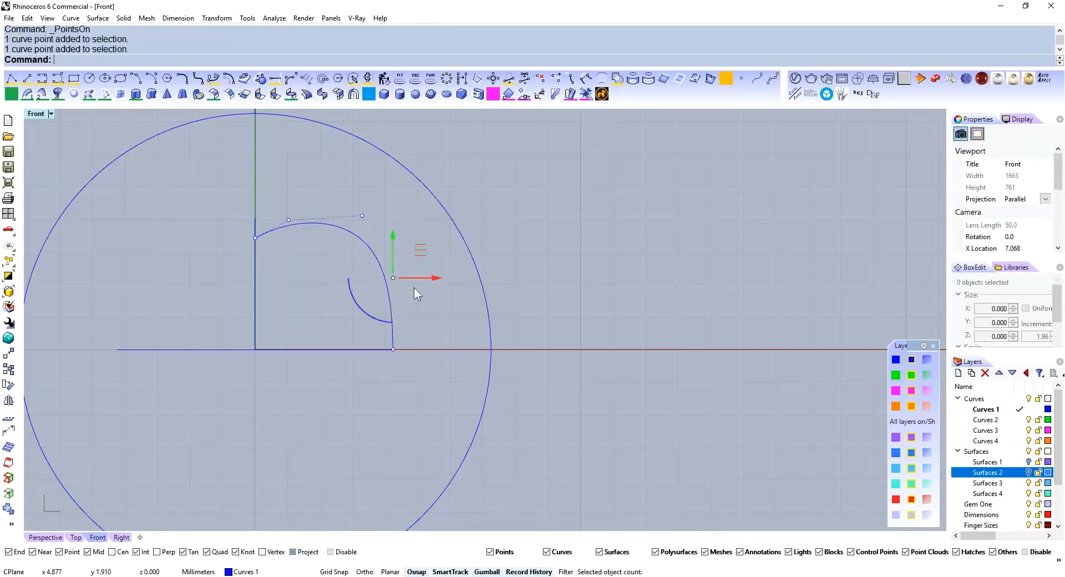
left_click_drag(393, 238, 421, 253)
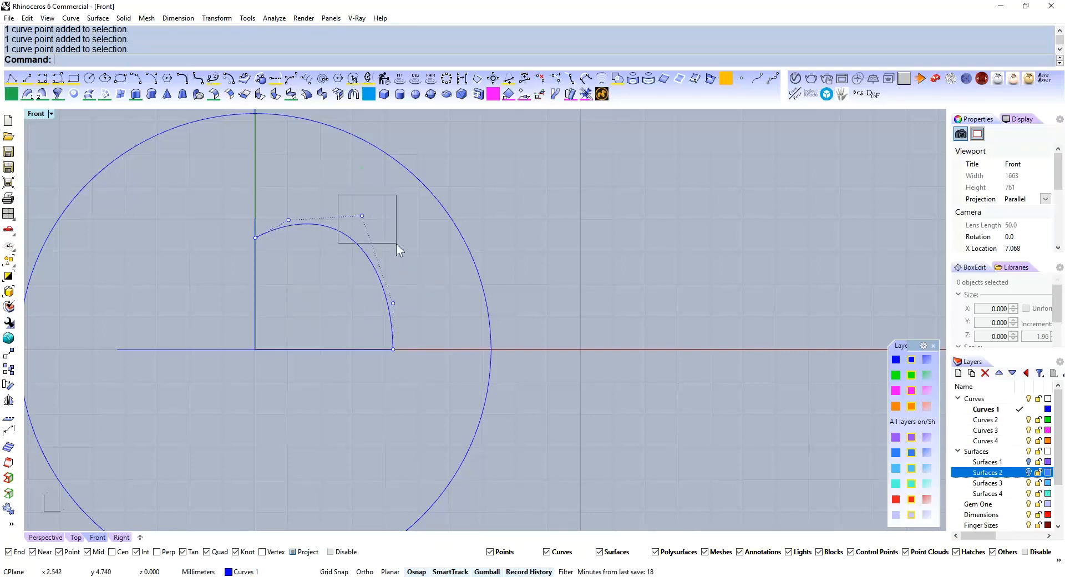
left_click_drag(390, 190, 411, 194)
Lower the profile's end point on the vertical line, adjust the point beside it, and hide the control points
left_click(234, 259)
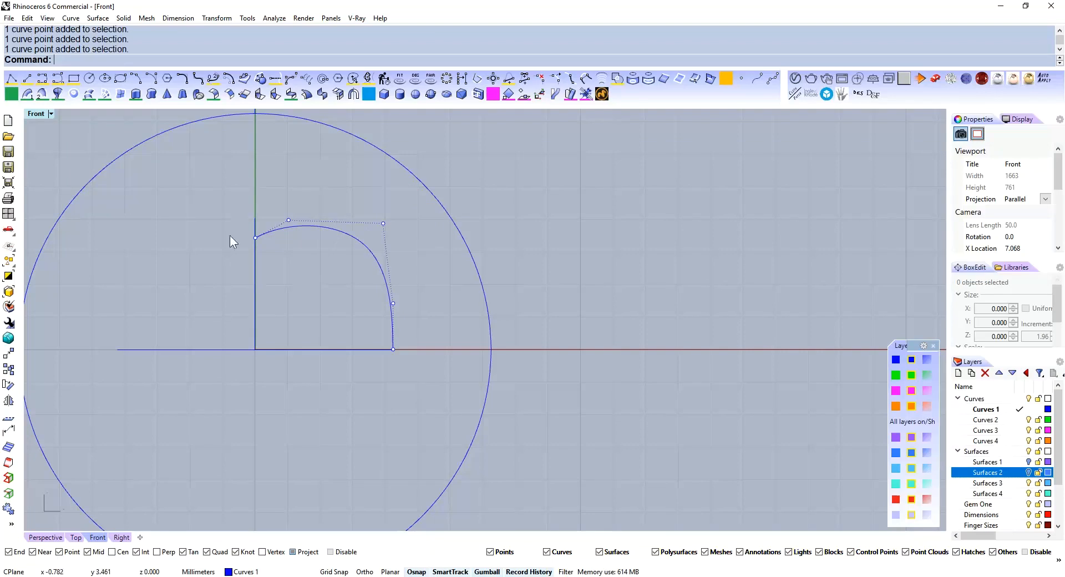
left_click_drag(259, 237, 256, 251)
left_click_drag(317, 193, 325, 191)
key("Escape")
key("Escape")
Mirror the arched profile across the X axis and select both halves
right_click_drag(416, 273, 397, 297)
left_click(367, 306)
right_click_drag(380, 343, 383, 289)
middle_click(383, 288)
left_click(394, 247)
left_click_drag(414, 339, 342, 398, "shift")
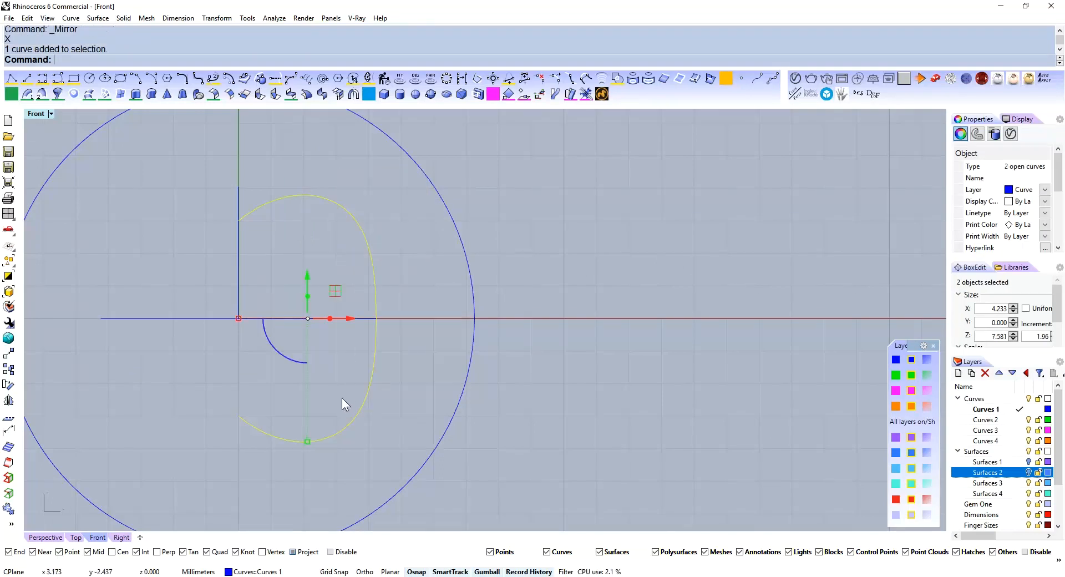
Join the mirrored profile halves and RailRevolve the profile along the scalloped curve around the vertical axis through 0,0,0
key("ctrl+j")
type("railrevolve")
key("Return")
scroll(351, 377, "up", 2)
left_click(373, 304)
scroll(374, 304, "down", 3)
type("0,0,0")
key("Return")
left_click(322, 275)
key("ctrl+m")
scroll(601, 260, "up", 7)
right_click_drag(615, 286, 760, 137)
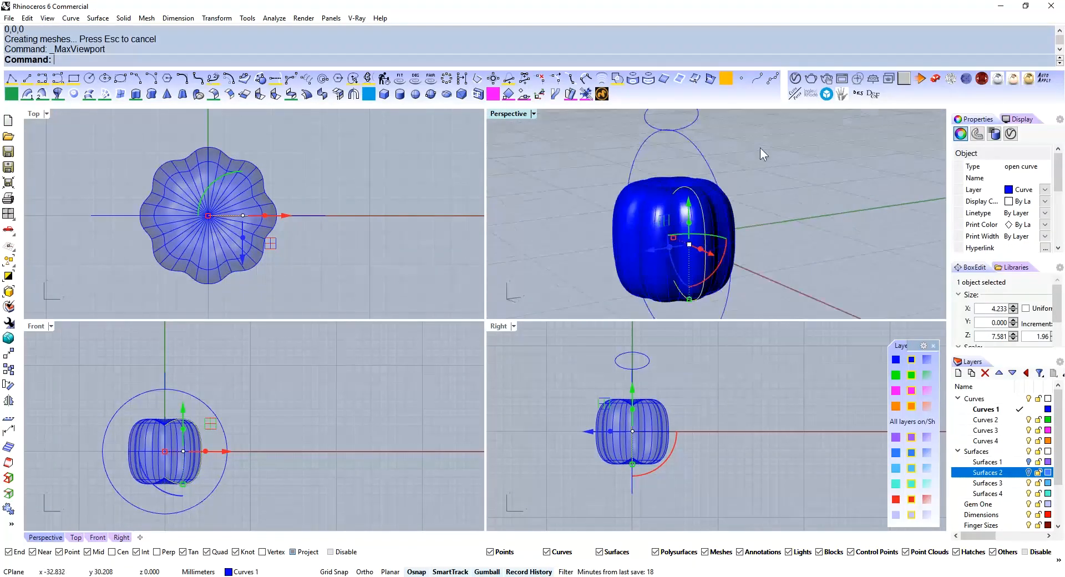
Scale the profile curve down vertically to about 6.15 mm so the revolved body flattens with it
right_click_drag(694, 223, 765, 203)
right_click_drag(687, 261, 687, 211, "shift")
scroll(687, 211, "up", 1)
left_click_drag(685, 260, 686, 248)
mouse_move(730, 220)
right_mouse_down()
mouse_move(744, 213)
mouse_move(749, 223)
right_mouse_up()
scroll(204, 443, "up", 5)
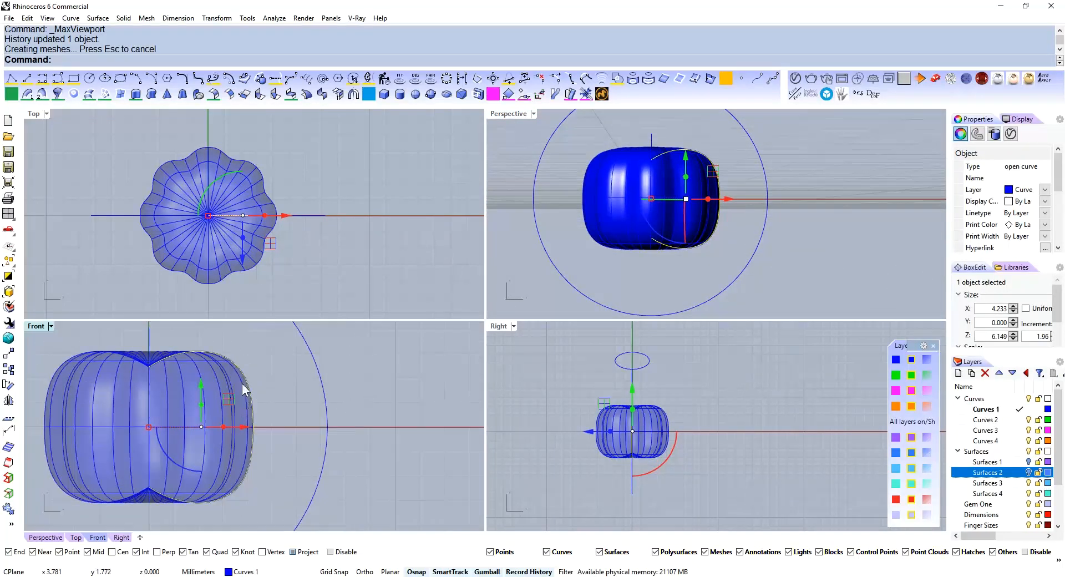
right_click_drag(638, 297, 615, 209)
Turn on the profile's control points and move its upper and lower shoulder points slightly inward along X
key("ctrl+m")
right_click_drag(468, 269, 496, 262)
key("F10")
right_click_drag(491, 224, 554, 267)
left_click(480, 390)
left_click(482, 189, "shift")
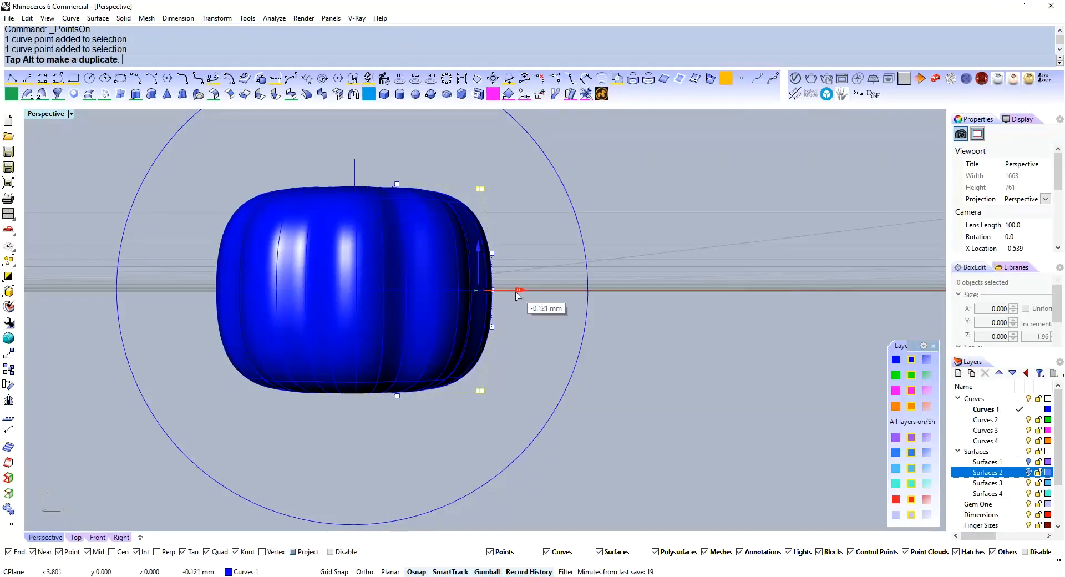
left_click_drag(518, 295, 508, 296)
Try to spread the profile's two side control points further apart vertically, and undo the scaling
left_click(492, 253)
left_click(492, 327, "shift")
left_click_drag(493, 328, 493, 340)
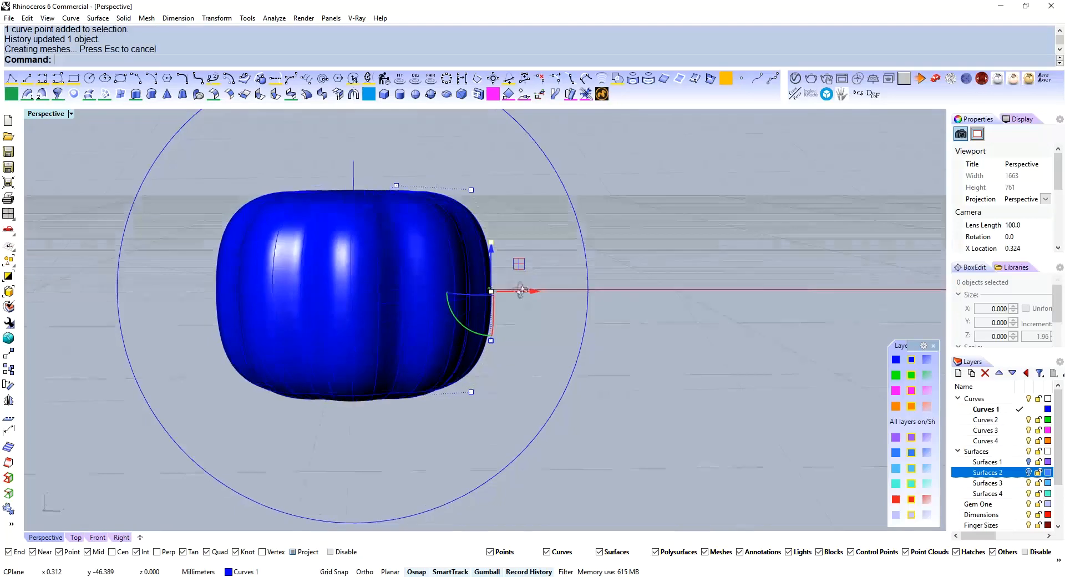
key("ctrl+z")
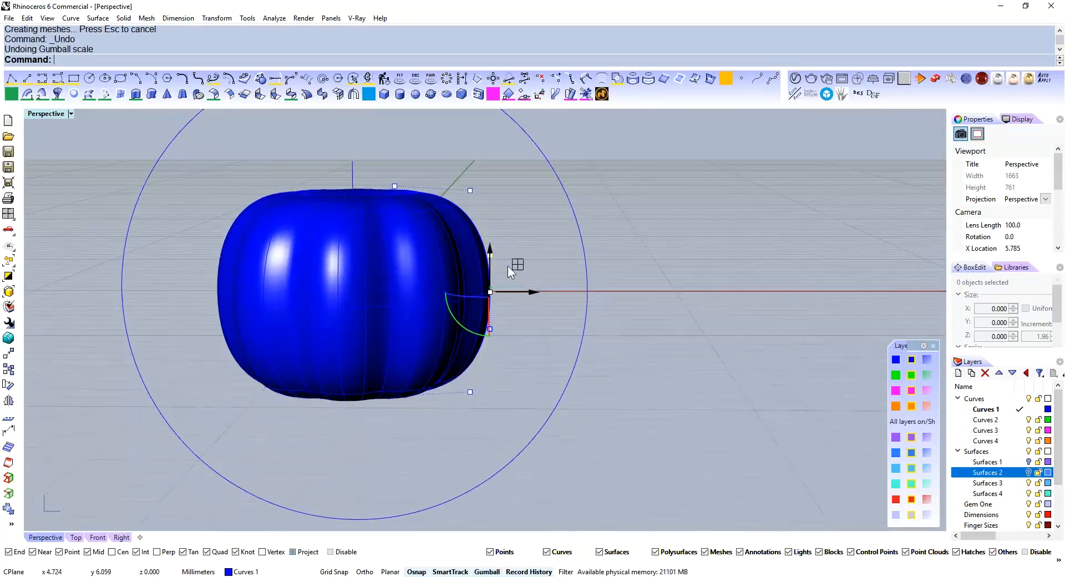
Move the profile's upper and lower shoulder points further inward to round the pumpkin body
left_click(470, 189)
left_click(470, 391, "shift")
left_click_drag(508, 290, 488, 296)
right_click_drag(488, 296, 426, 297)
Assign the revolved pumpkin body to the Surfaces 3 layer
left_click(415, 255)
left_click(912, 468)
right_click(435, 341)
scroll(436, 341, "down", 5)
right_click_drag(435, 341, 476, 352)
Rotate the pumpkin body 90 degrees about the X axis and scale its height down to about 4.48 mm
left_click_drag(448, 338, 444, 294)
right_click_drag(495, 385, 529, 324)
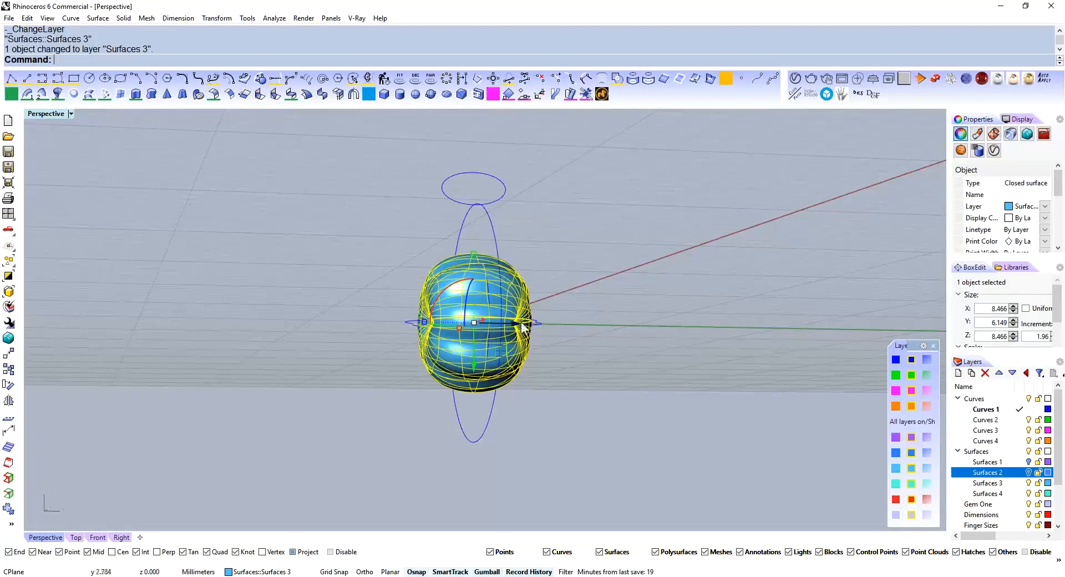
left_click_drag(474, 253, 475, 287)
right_click_drag(476, 287, 626, 317)
Move the pumpkin body straight up to the top of the finger circle
key("ctrl+m")
right_click_drag(242, 437, 405, 456)
scroll(416, 456, "down", 12)
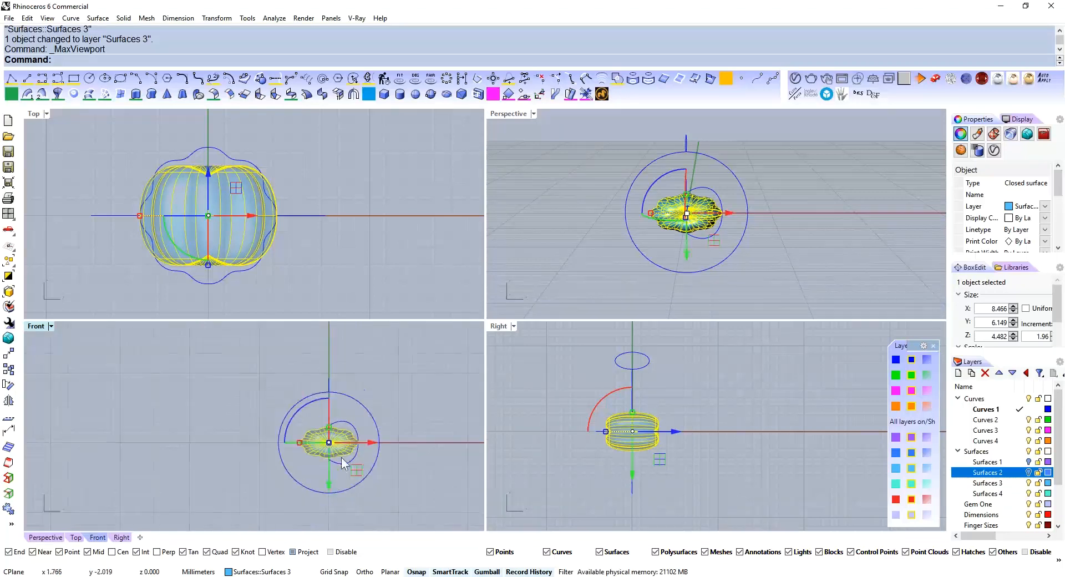
left_click_drag(331, 492, 354, 433)
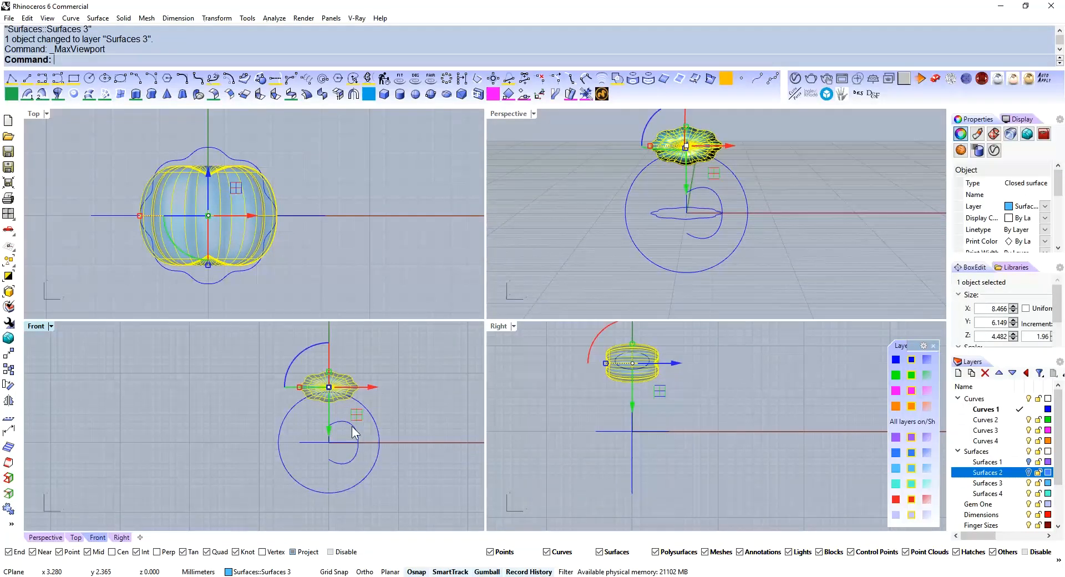
Show the hidden ring band and raise the pumpkin head slightly above it
key("ctrl+alt+h")
scroll(365, 402, "up", 6)
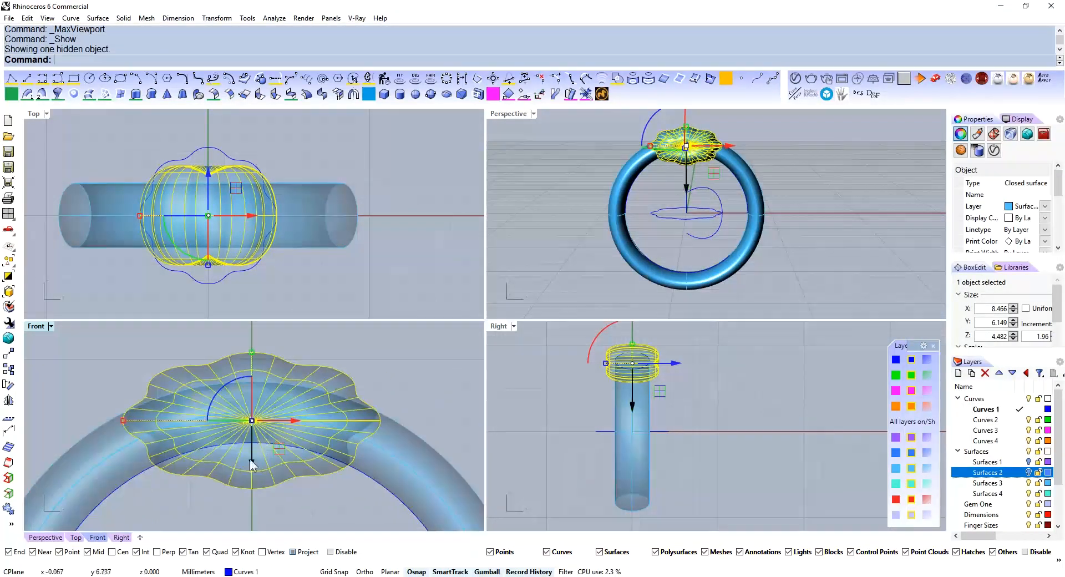
left_click_drag(253, 458, 256, 450)
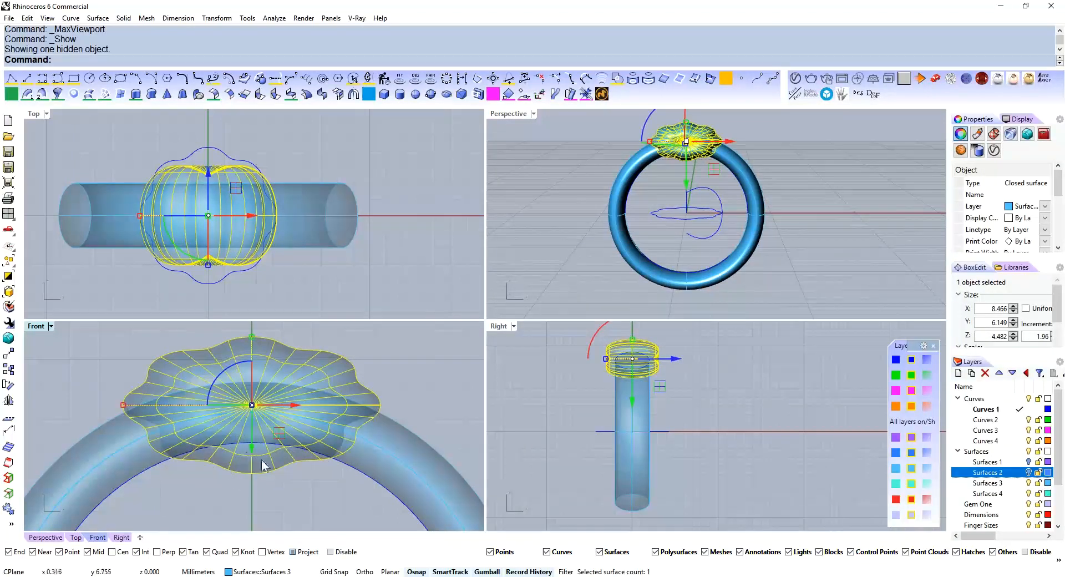
Scale the pumpkin head to about 4.68 mm in height and about 7.21 mm along Y
left_click_drag(252, 337, 255, 334)
left_click(415, 339)
right_click_drag(722, 136, 724, 244)
scroll(217, 175, "up", 3)
left_click(259, 225)
left_click_drag(685, 266, 687, 283)
left_click(760, 295)
right_click_drag(761, 293, 773, 236)
Subtract the pumpkin head from the ring band while keeping the head
left_click(310, 385)
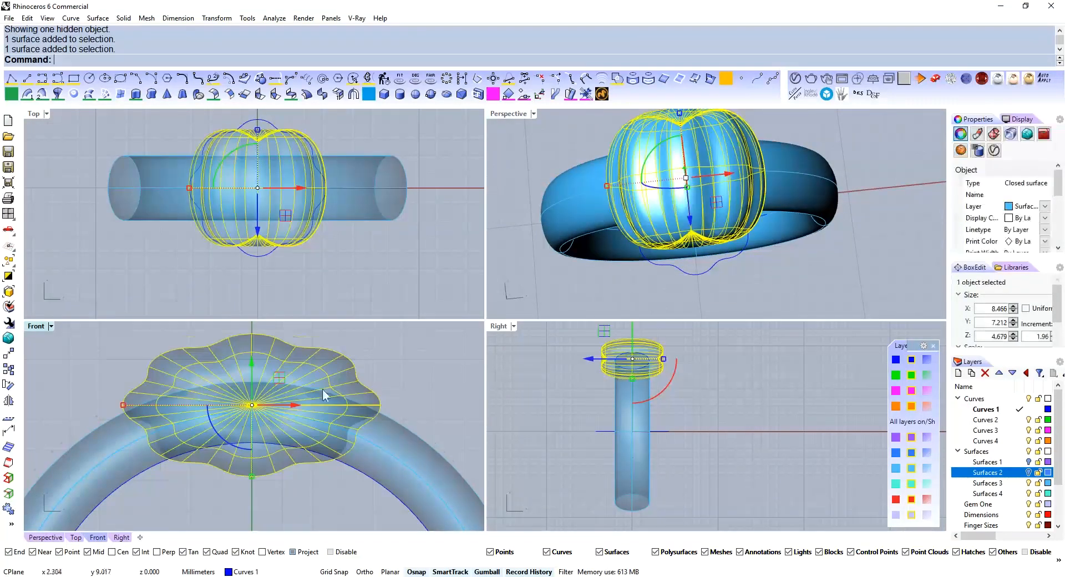
right_click_drag(311, 391, 322, 420)
left_click(354, 414)
type("D")
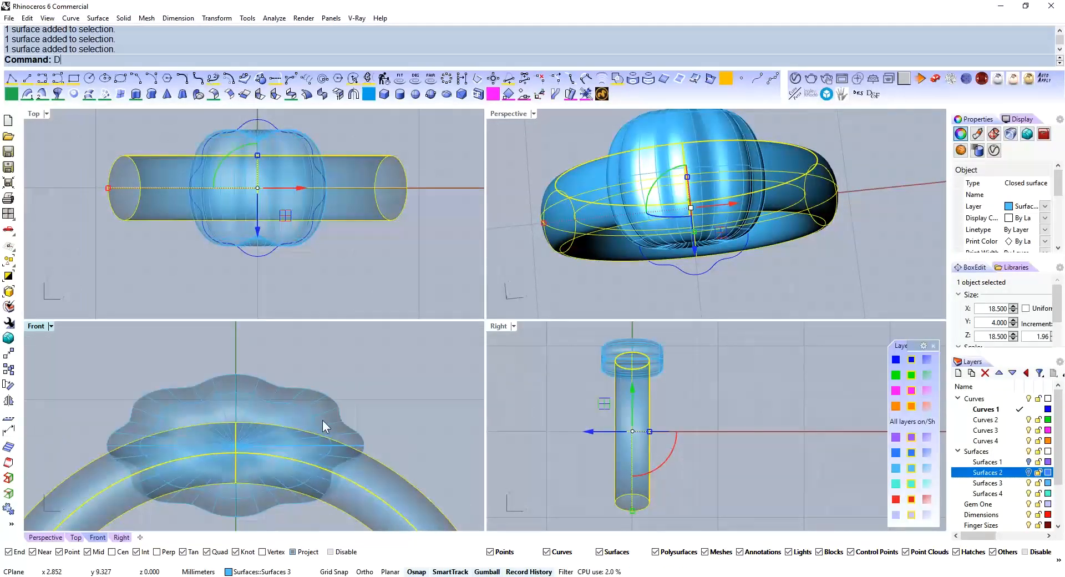
key("Return")
left_click(323, 422)
key("Return")
right_click_drag(333, 470, 318, 427)
left_click(375, 434)
WireCut the pumpkin head with the inner finger circle and delete the piece protruding into the finger hole
left_click(251, 415)
right_click_drag(268, 473, 272, 440)
type("W")
key("Return")
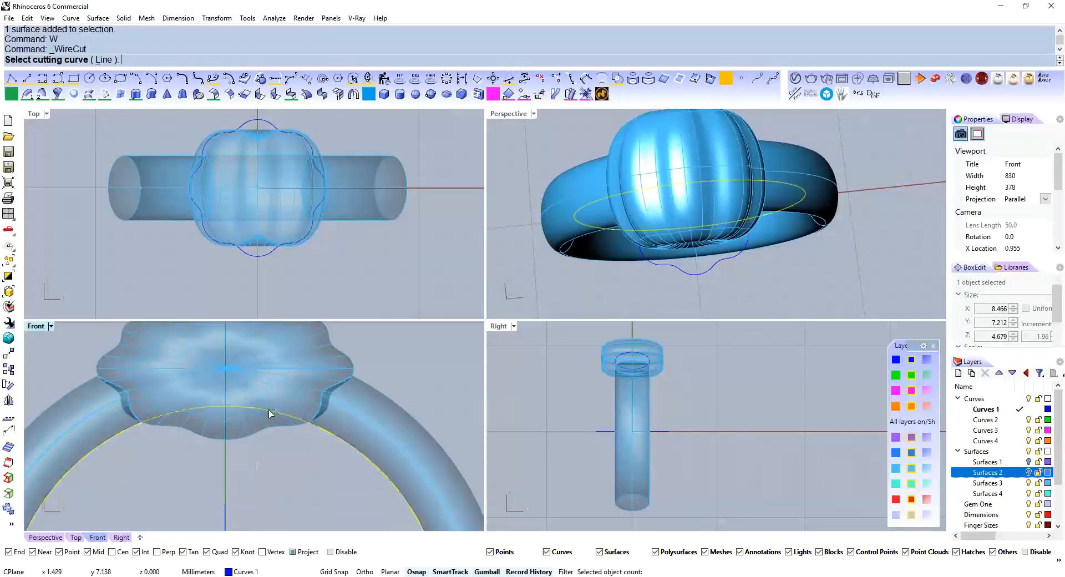
left_click(269, 412)
key("Return")
left_click(246, 433)
key("Delete")
right_click_drag(332, 323, 310, 372)
In the top view, draw a degree 3 curve for the inner slanted edge of the pumpkin's right-hand eye
left_click(296, 219)
scroll(295, 219, "up", 5)
left_click(368, 231)
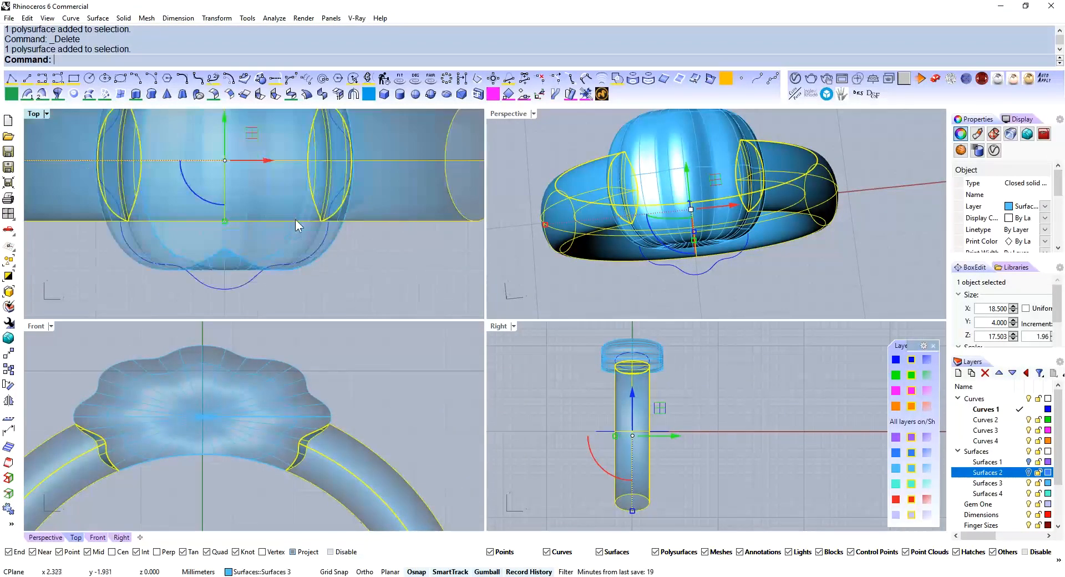
key("ctrl+m")
scroll(451, 248, "down", 5)
right_click_drag(513, 301, 408, 360)
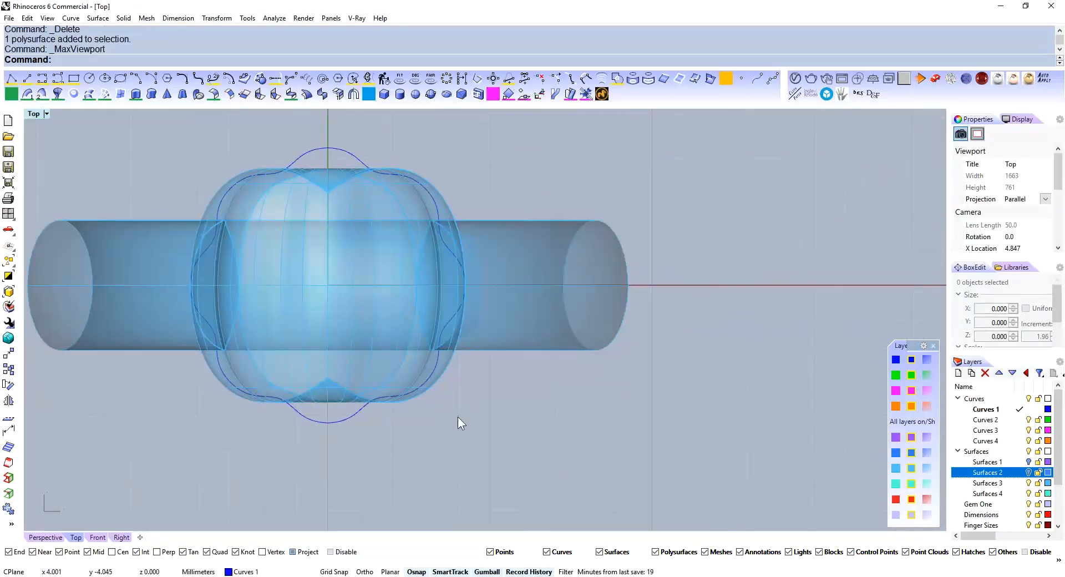
type("curve")
key("Return")
scroll(412, 366, "up", 3)
right_click_drag(369, 255, 386, 394)
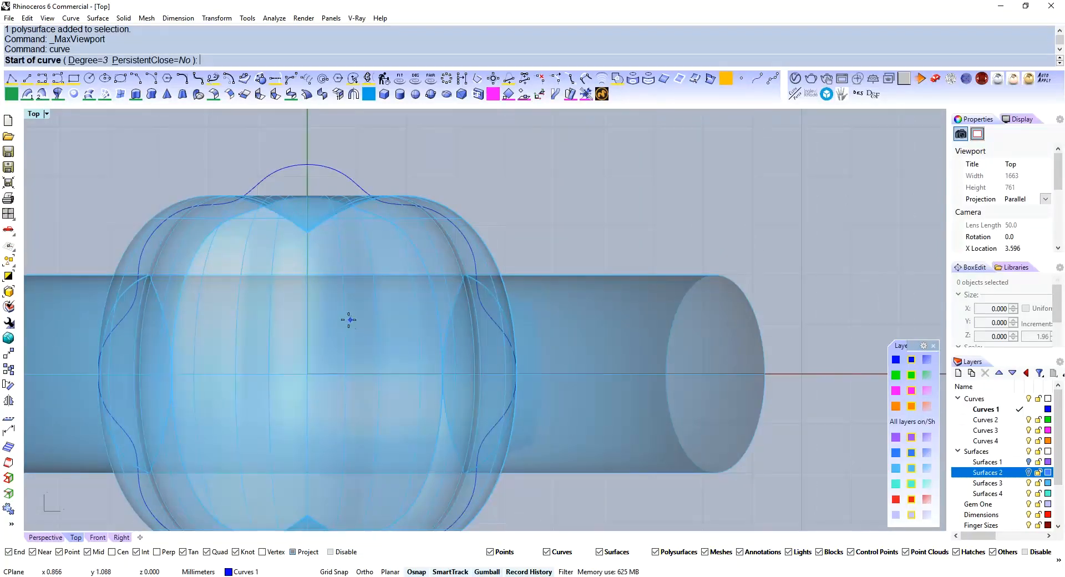
left_click(377, 303)
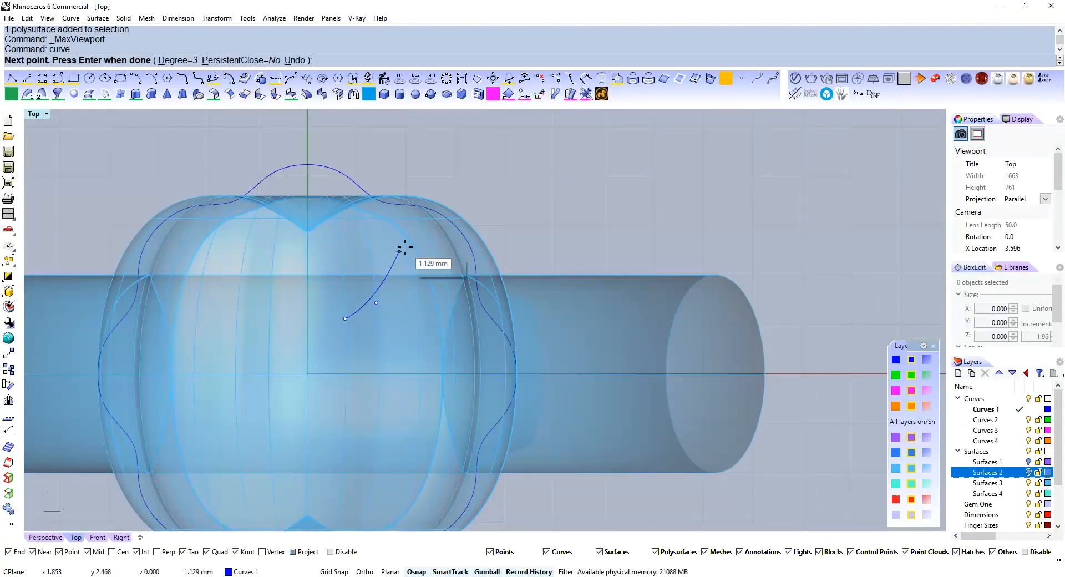
left_click(405, 247)
key("Return")
Complete the eye outline with a short lower edge and a curved outer edge meeting the first curve's upper end
key("Return")
left_click(346, 319)
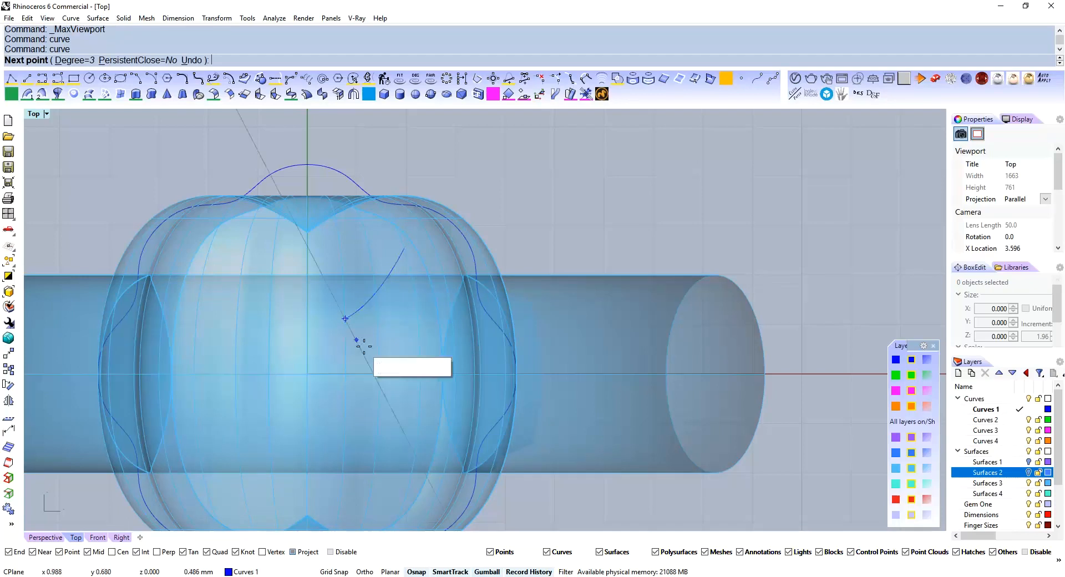
left_click(376, 354)
left_click(406, 248)
key("Return")
right_click_drag(407, 335, 394, 328)
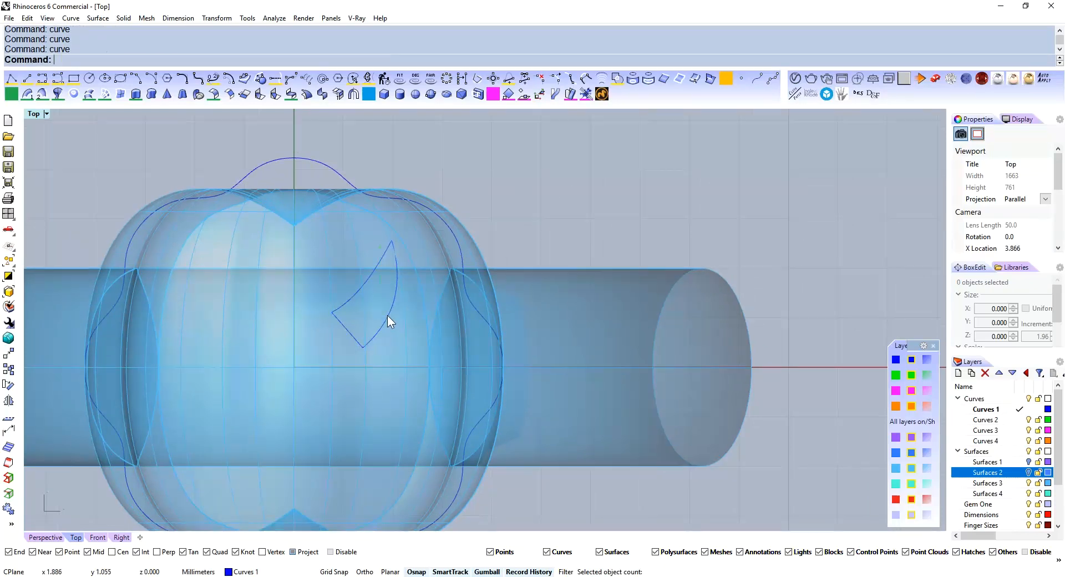
Join the three eye curves into one closed outline and mirror it across the Y axis
left_click(389, 317)
left_click(344, 329, "shift")
left_click(348, 299, "shift")
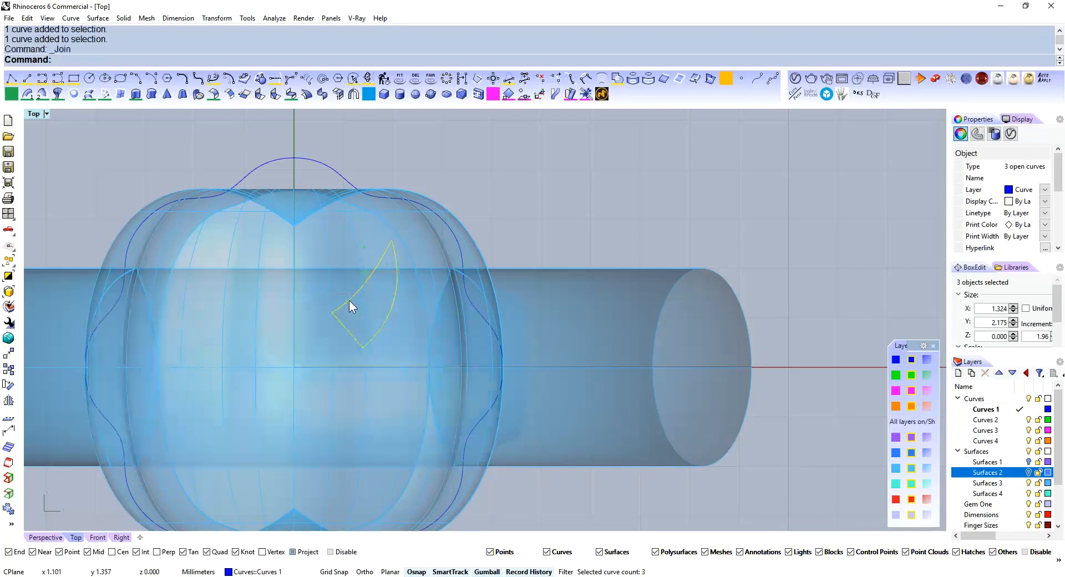
key("ctrl+j")
middle_click(349, 300)
left_click(347, 257)
right_click_drag(450, 334, 483, 254)
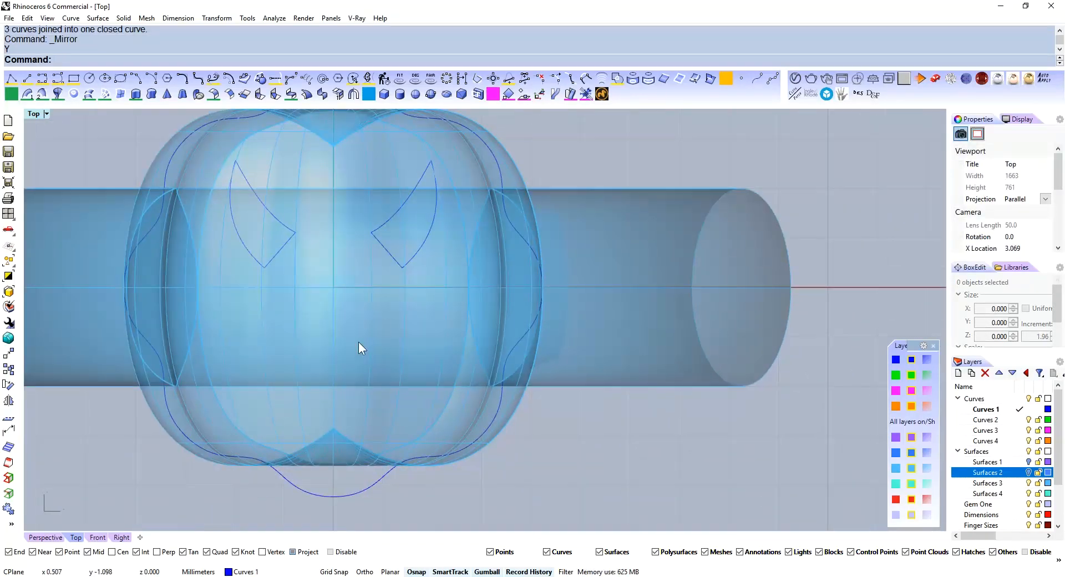
Draw half of a triangular nose with a polyline from the centre line, mirror it across the Y axis and join the halves
type("polyline")
key("Return")
left_click(334, 273)
left_click(359, 326)
key("Return")
middle_click(361, 302)
left_click(353, 300)
right_click_drag(373, 365, 358, 333)
left_click(461, 394)
right_click_drag(409, 372, 399, 395)
type("curve")
key("Return")
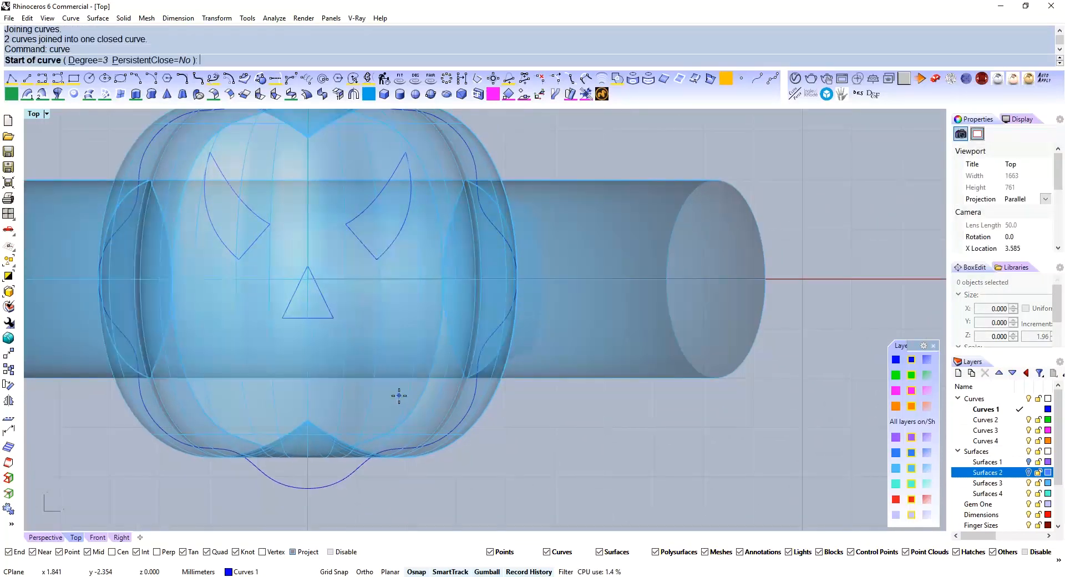
left_click(308, 377)
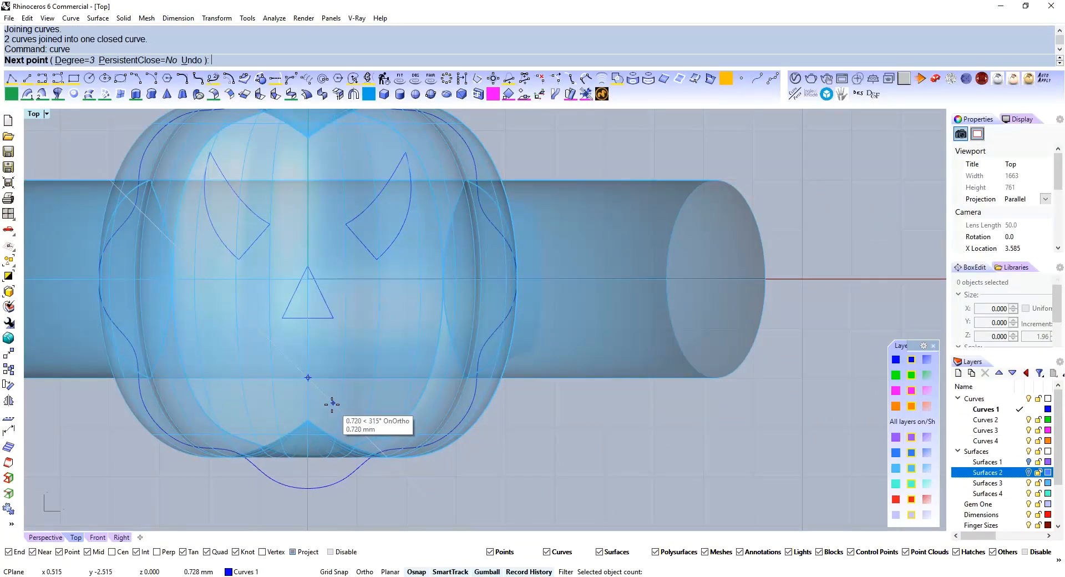
left_click(333, 405)
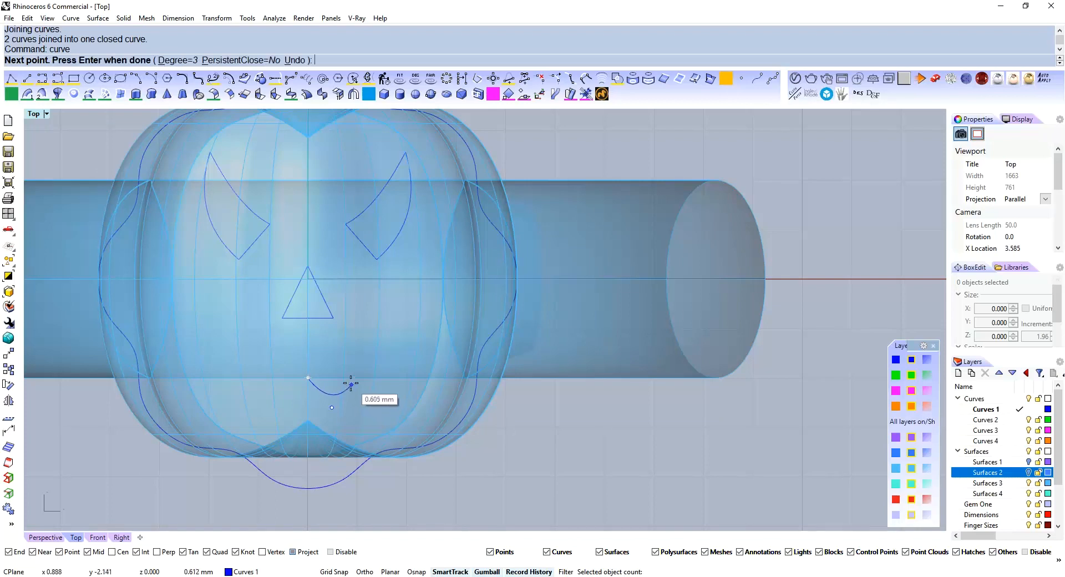
key("Escape")
Draw a three-segment zigzag polyline below the nose, starting on the centre line, for half of the mouth
type("polyline")
key("Return")
left_click(308, 378)
left_click(339, 407)
left_click(366, 380)
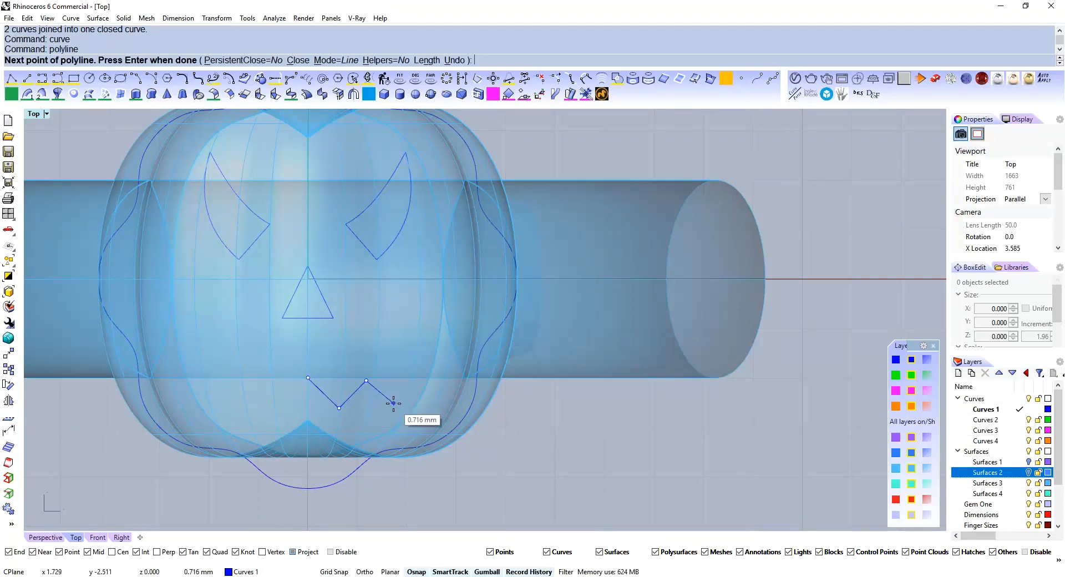
left_click(391, 408)
right_click(392, 407)
right_click_drag(397, 400, 379, 404)
Draw a degree 3 curve from the zigzag's outer end sweeping up towards the cheek as the mouth's side
type("curve")
key("Return")
left_click(371, 411)
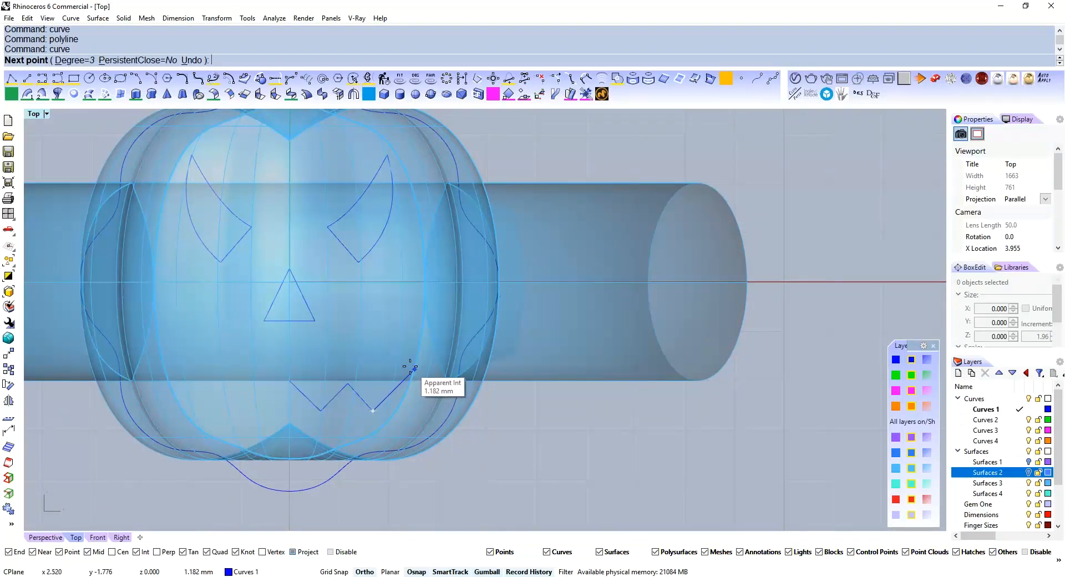
left_click(411, 368)
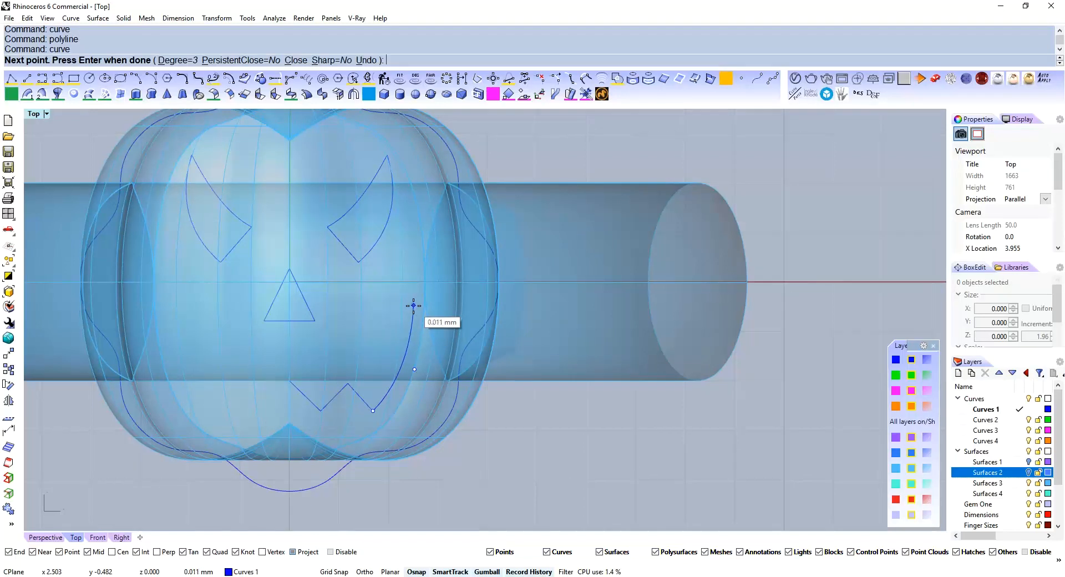
right_click_drag(413, 305, 409, 309)
right_click_drag(403, 349, 416, 323)
right_click(407, 335)
Mirror the side curve and zigzag across the Y axis and join all four into one mouth curve
left_click(408, 335)
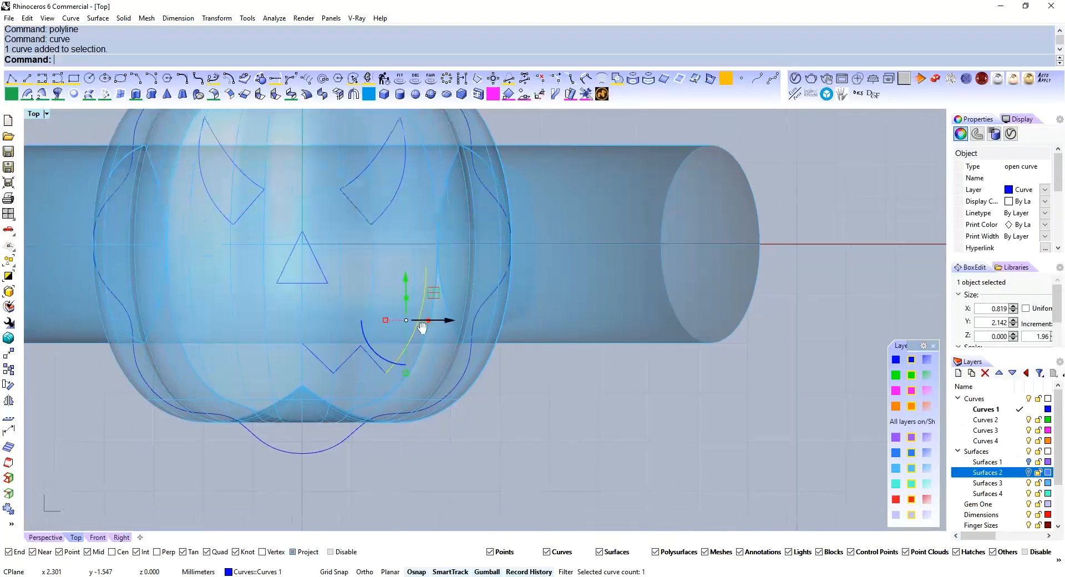
scroll(383, 367, "up", 3)
left_click(347, 350, "shift")
middle_click(347, 349)
left_click(368, 312)
key("ctrl+j")
Duplicate the mouth curve a short distance upward to form the upper row of teeth
scroll(368, 311, "down", 3)
left_click_drag(301, 282, 302, 240)
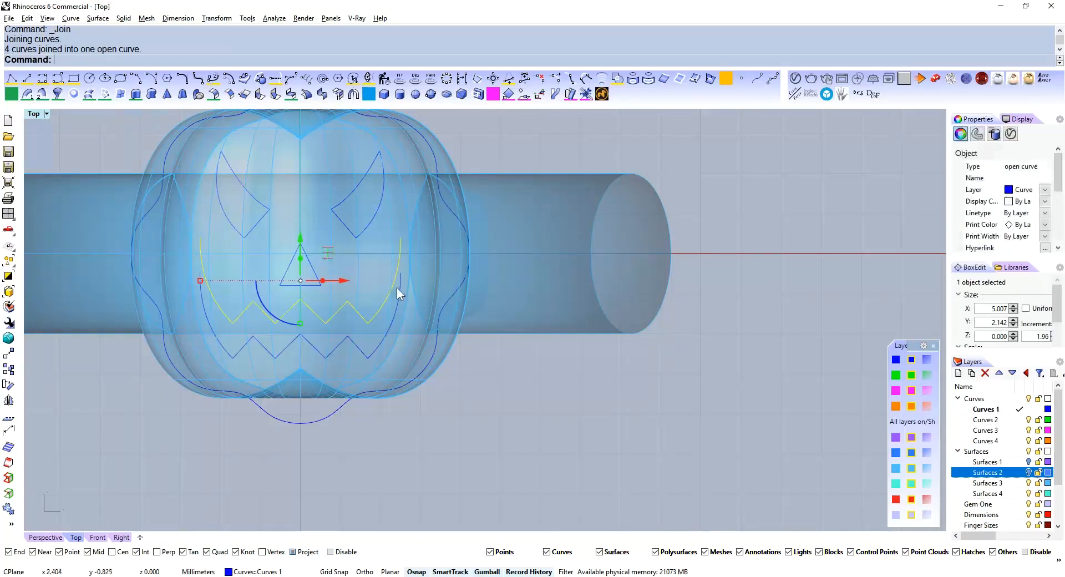
scroll(397, 311, "up", 3)
Turn on both mouth curves' control points and lower the upper curve's right-hand end point onto the lower curve's end
key("F10")
scroll(407, 330, "down", 2)
left_click(409, 355)
key("F10")
left_click(416, 223)
left_click(415, 224)
left_click_drag(416, 226, 422, 290)
scroll(422, 290, "down", 5)
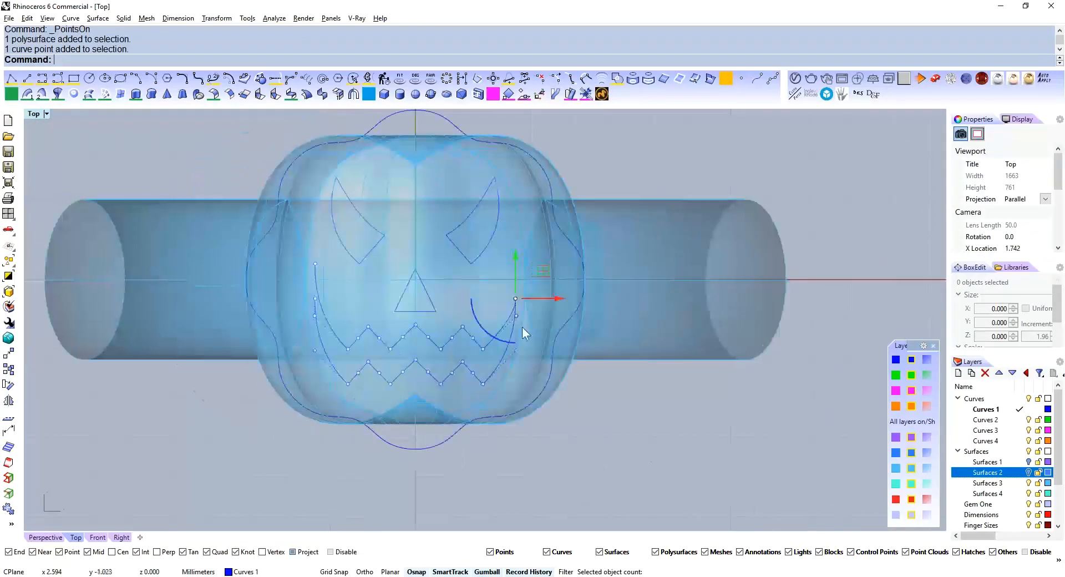
Lower the upper mouth curve's left-hand end point onto the lower curve's matching end
scroll(318, 321, "up", 4)
left_click(312, 214)
left_click_drag(312, 214, 310, 280)
scroll(284, 304, "down", 3)
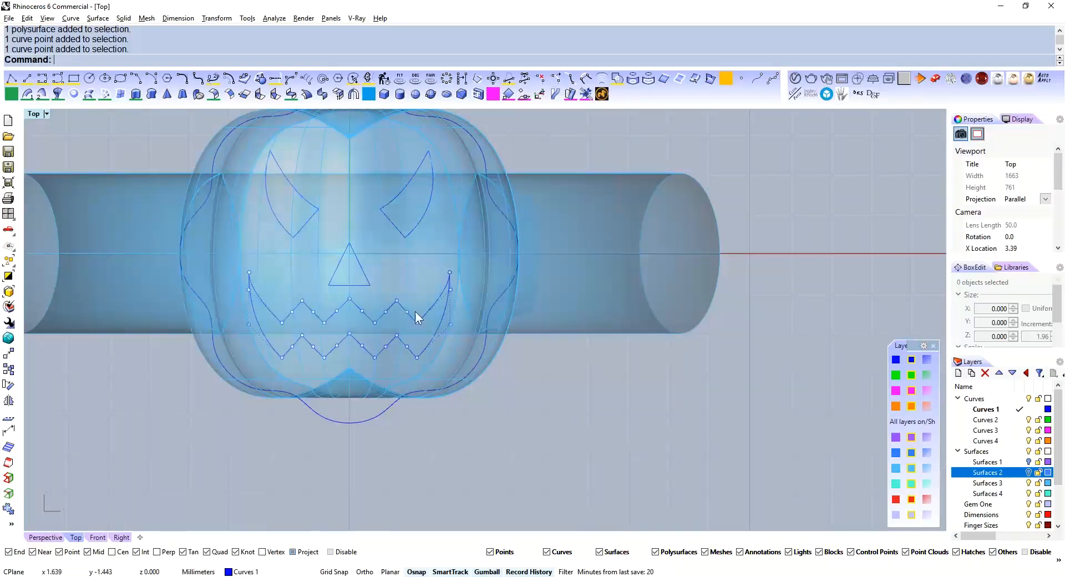
Raise the end points at both mouth corners slightly and spread them farther apart
scroll(369, 314, "up", 8)
left_click_drag(225, 248, 288, 344)
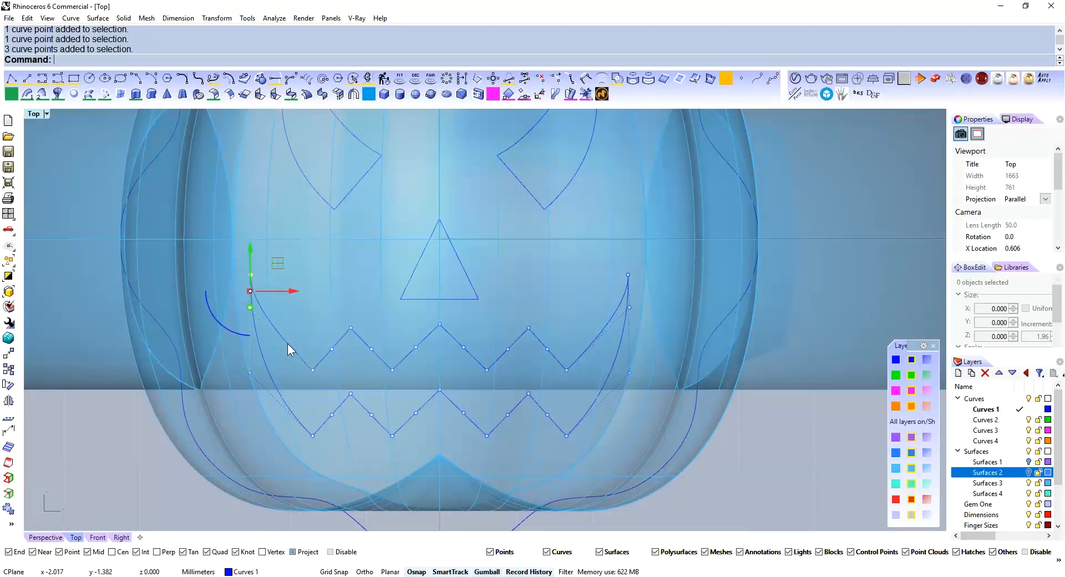
left_click_drag(656, 252, 598, 332, "shift")
left_click_drag(440, 249, 441, 237)
left_click_drag(248, 276, 238, 277)
scroll(414, 330, "down", 6)
right_click_drag(413, 330, 391, 253)
key("Escape")
Turn on both mouth curves' control points and pull the points just below the two corners slightly inward
left_click(484, 294)
right_click_drag(485, 254, 447, 337)
left_click(470, 299, "shift")
key("F10")
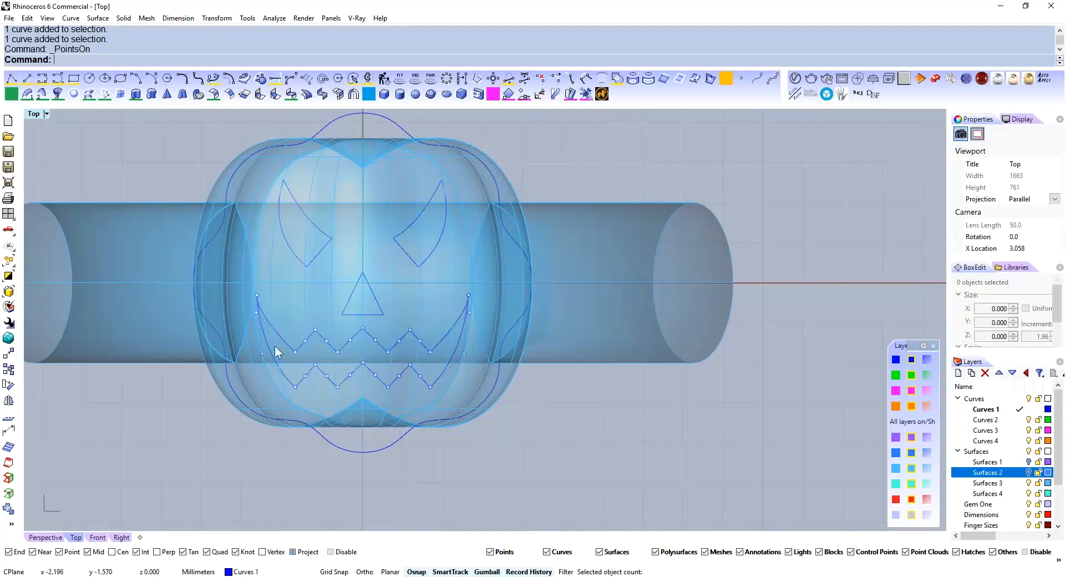
left_click(256, 313)
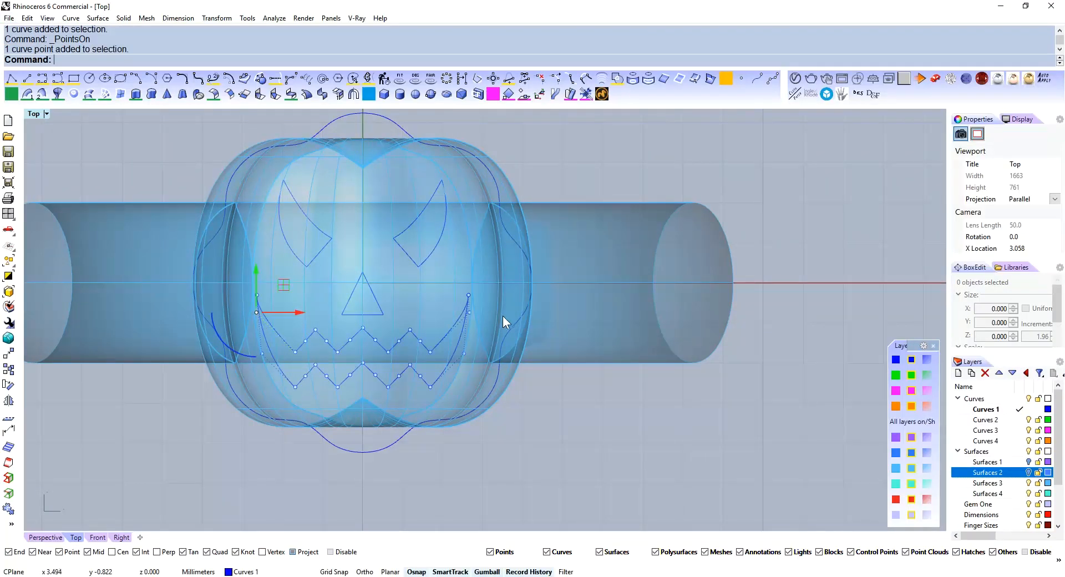
scroll(472, 315, "up", 8)
left_click(465, 306, "shift")
scroll(465, 306, "down", 8)
scroll(249, 308, "up", 8)
left_click_drag(251, 304, 261, 304)
scroll(283, 296, "down", 6)
Spread the side control points of the lower mouth curve slightly outward on both sides
left_click(271, 349)
left_click(309, 379)
left_click(522, 348, "shift")
left_click(564, 378)
left_click_drag(272, 351, 264, 352)
key("Escape")
Join the upper and lower mouth curves into one closed curve and adjust its width slightly
left_click(498, 380)
left_click(463, 339, "shift")
scroll(443, 337, "down", 3)
key("ctrl+j")
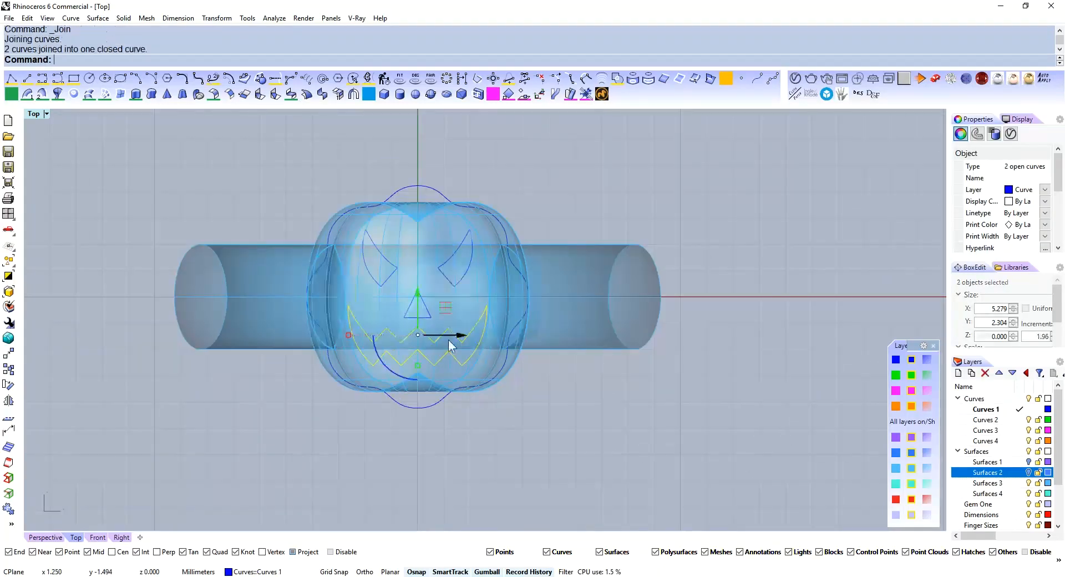
scroll(349, 339, "up", 3)
left_click_drag(349, 347, 350, 347)
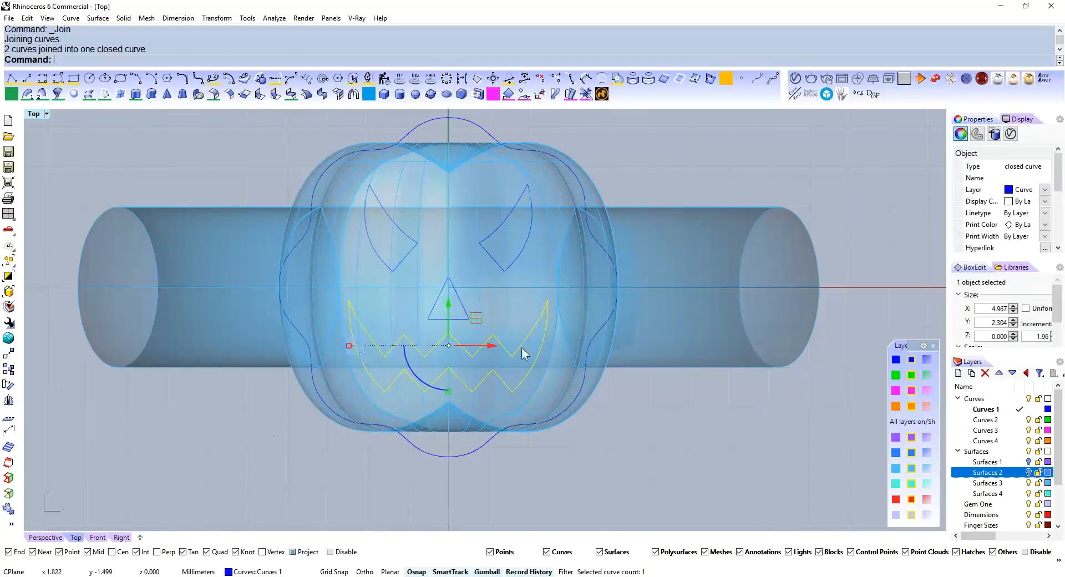
right_click_drag(478, 360, 440, 394)
left_click(680, 141)
Move the right eye curve slightly down and toward the nose, and enlarge it a little
left_click(482, 293)
left_click_drag(495, 233, 490, 242)
right_click_drag(547, 324, 517, 309)
left_click_drag(433, 298, 432, 302, "shift")
Extrude the eye, nose and mouth curves with ExtrudeCrv into solid cutters passing through the pumpkin head
left_click(398, 329, "shift")
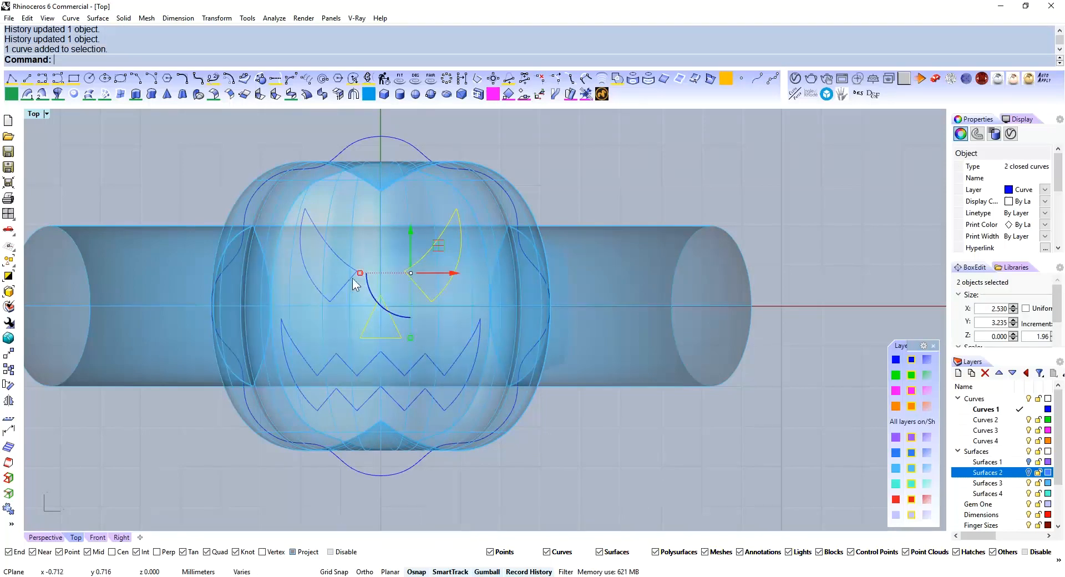
left_click(359, 280, "shift")
left_click(391, 309)
left_click(446, 366, "shift")
left_click(452, 364, "shift")
left_click(493, 298, "ctrl")
key("ctrl+m")
scroll(458, 378, "down", 8)
right_click_drag(458, 377, 374, 422)
scroll(401, 343, "down", 4)
type("extrudecrv")
key("Return")
left_click(376, 405)
scroll(403, 422, "up", 10)
left_click(407, 421)
Cut the face into the pumpkin head with the extruded solids and delete the leftover extrusions
left_click(316, 487)
type("D")
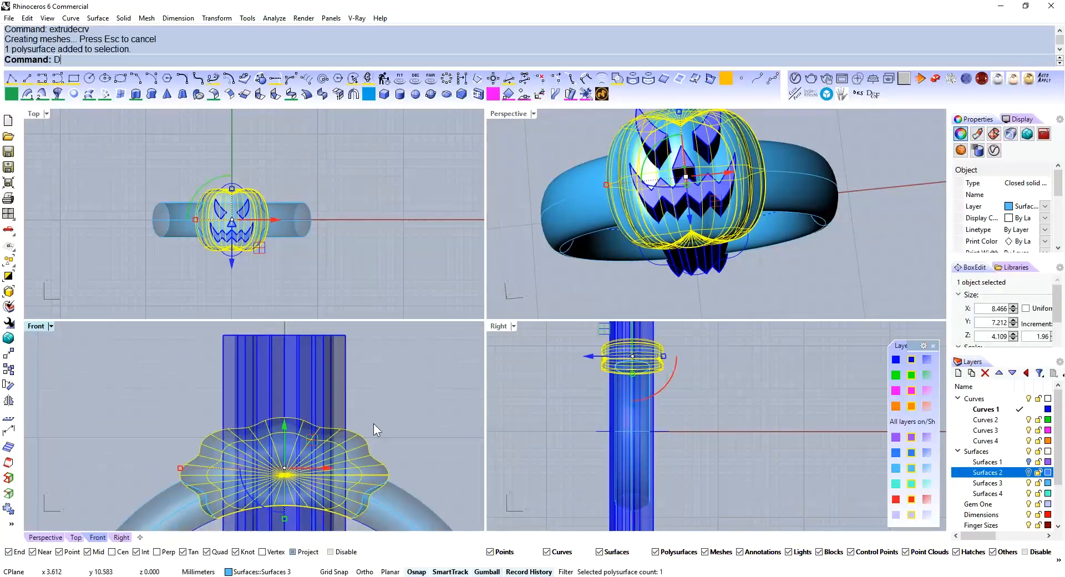
key("Return")
right_click_drag(696, 149, 611, 189)
scroll(235, 230, "up", 4)
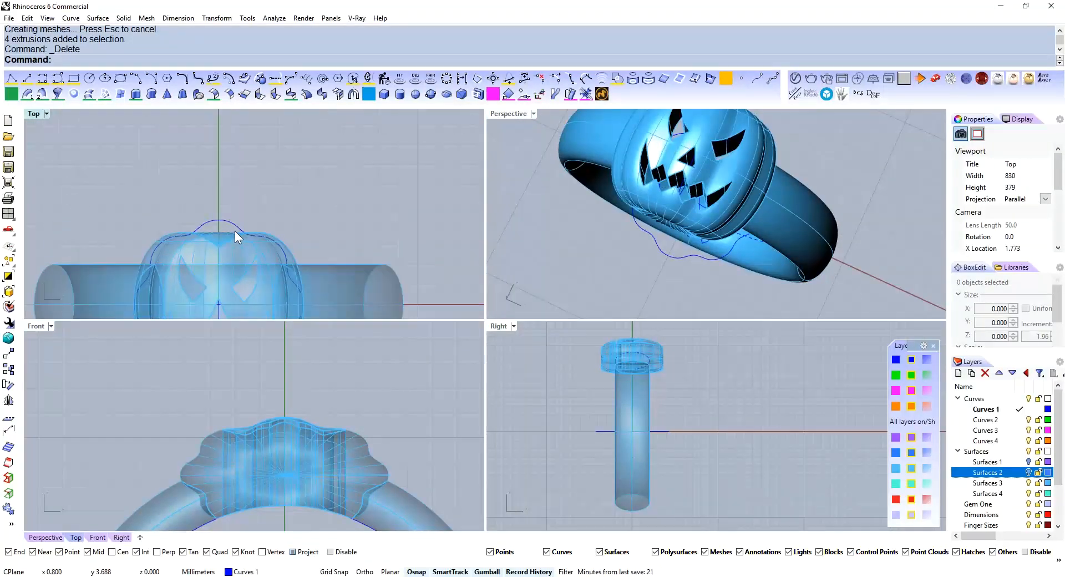
Draw two curved side lines for a stem leaning right from the pumpkin's top notch in the Top view
type("curve")
key("Return")
scroll(235, 231, "up", 5)
left_click(227, 249)
left_click(211, 216)
left_click(284, 142)
key("Return")
key("Return")
left_click(161, 272)
left_click(156, 164)
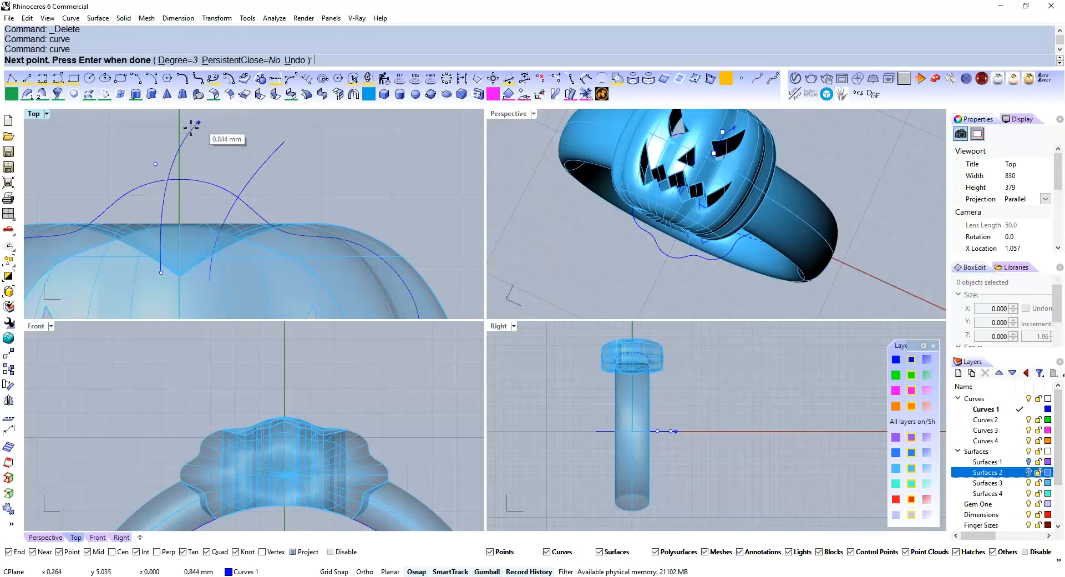
left_click(193, 120)
key("Return")
Connect the upper ends of the stem's side curves with a straight polyline and join all three curves
right_click_drag(257, 123, 223, 191)
type("polyline")
key("Return")
left_click(159, 187)
left_click(251, 208)
key("Return")
left_click_drag(280, 192, 191, 237)
left_click(151, 193, "shift")
key("ctrl+j")
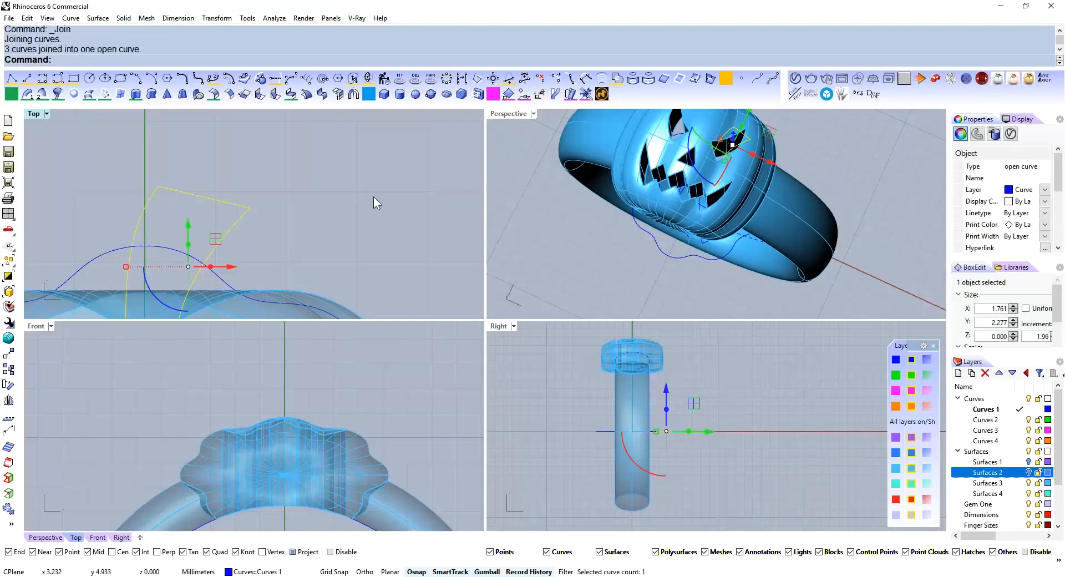
Close the stem outline, extrude it into a solid about 1.9 mm deep, and delete the leftover pumpkin profile curve
scroll(284, 177, "down", 5)
right_click_drag(273, 211, 311, 195)
scroll(276, 266, "up", 3)
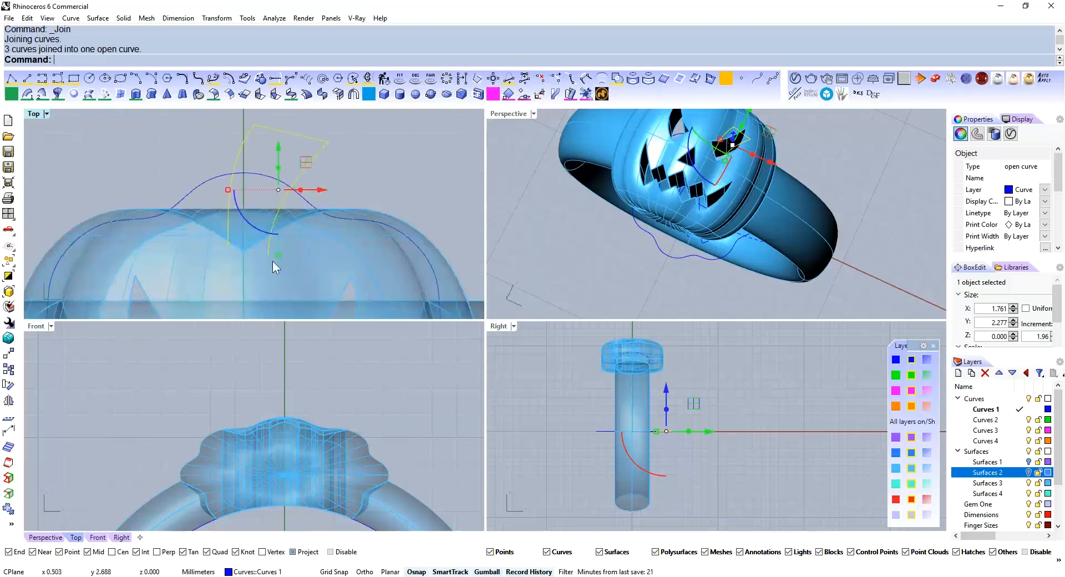
left_click(511, 79)
right_click_drag(333, 193, 311, 203)
key("ctrl+e")
scroll(296, 422, "down", 10)
scroll(298, 455, "up", 8)
left_click(293, 450)
left_click(340, 442)
key("Delete")
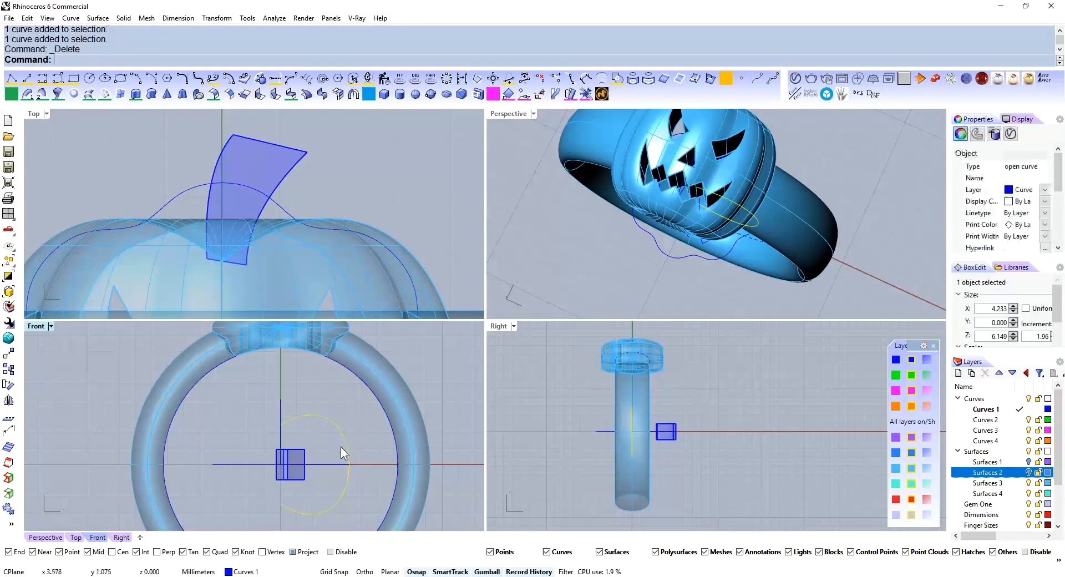
Fillet the edges on the upper side of the stem solid with a 0.3 radius
type("filletedge")
key("Return")
type(".3")
key("Return")
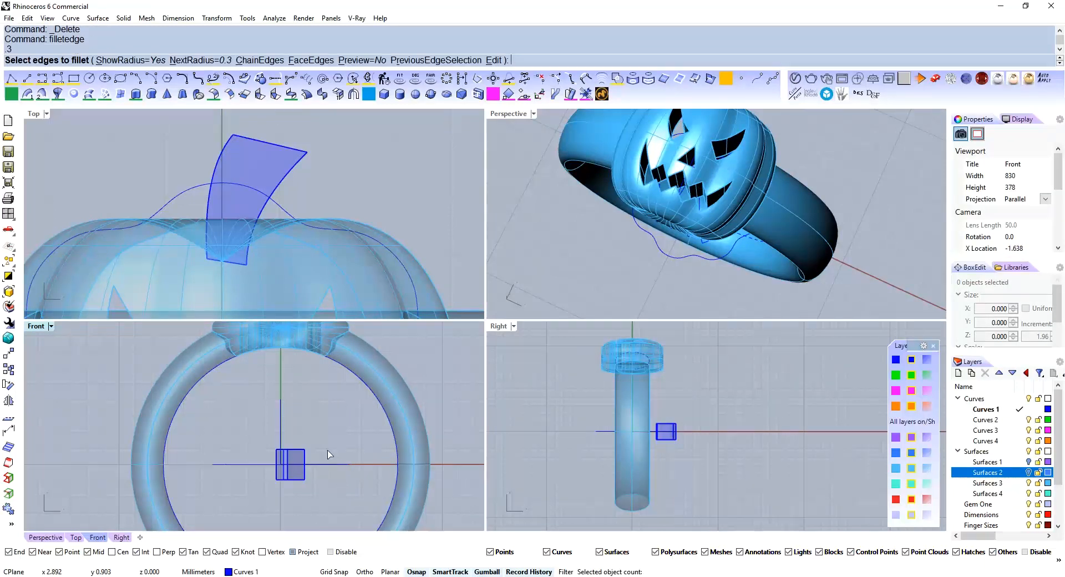
left_click_drag(326, 457, 329, 457)
key("Return")
key("Return")
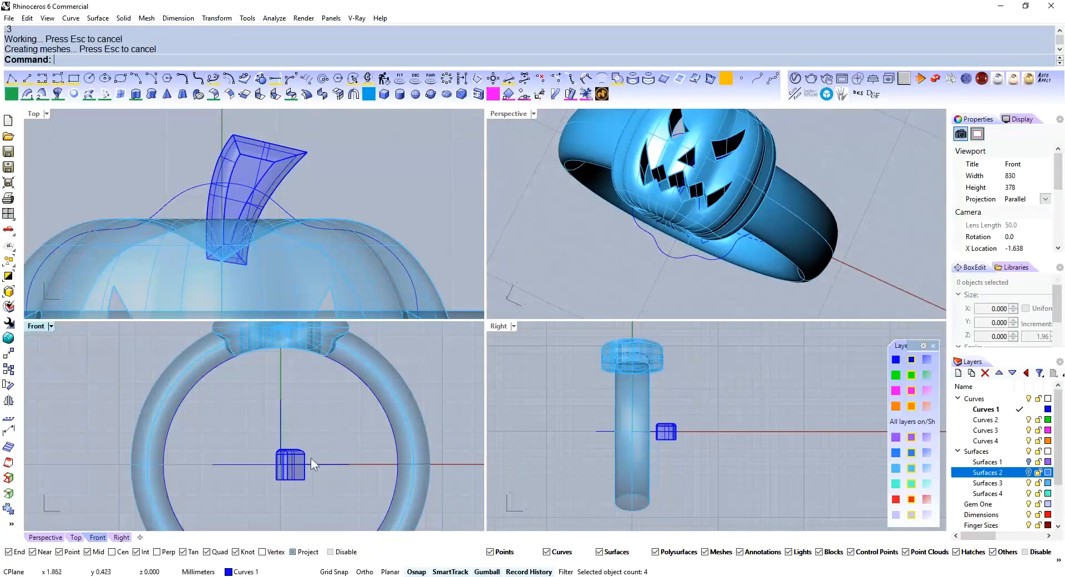
Move the stem up in the Front view to the height of the pumpkin head on the band
left_click(302, 456)
scroll(302, 457, "down", 6)
right_click_drag(296, 416, 295, 442)
left_click_drag(297, 447, 307, 376)
scroll(305, 408, "up", 14)
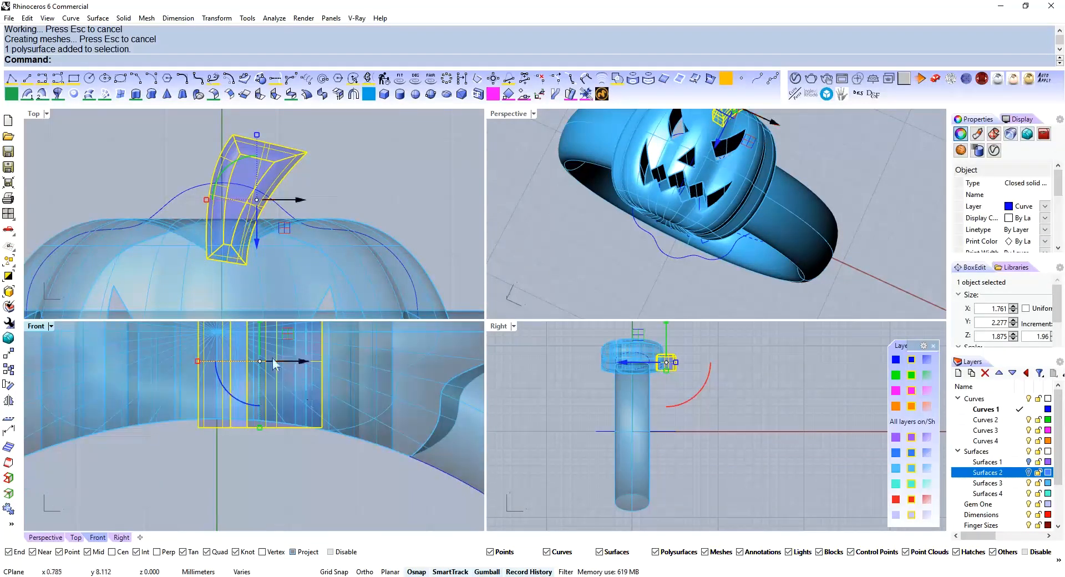
right_click_drag(278, 360, 279, 392)
left_click_drag(262, 351, 262, 363)
WireCut the stem with the band's inner circle and delete the piece protruding into the finger hole
scroll(262, 364, "down", 8)
type("w")
key("Return")
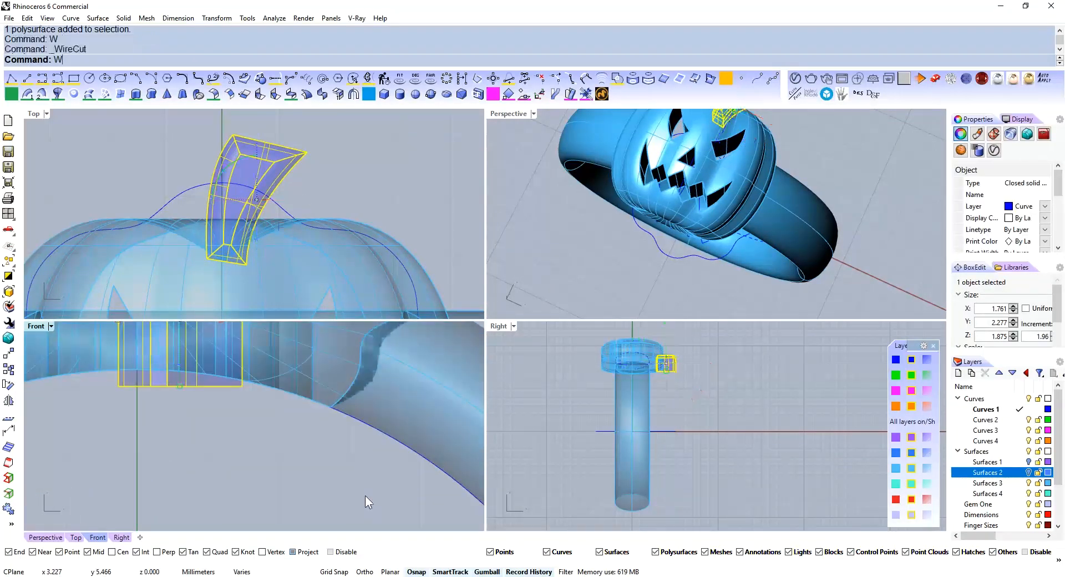
left_click(391, 436)
key("Return")
left_click(238, 416)
key("Delete")
scroll(670, 198, "down", 5)
right_click_drag(670, 198, 669, 292)
scroll(674, 207, "up", 9)
left_click(656, 265)
left_click(912, 452)
right_click(731, 256)
scroll(732, 256, "down", 9)
right_click_drag(740, 200, 718, 167)
key("ctrl+z")
Assign the pumpkin stem to the Surfaces 3 layer
left_click(707, 182)
scroll(709, 191, "up", 9)
left_click(912, 468)
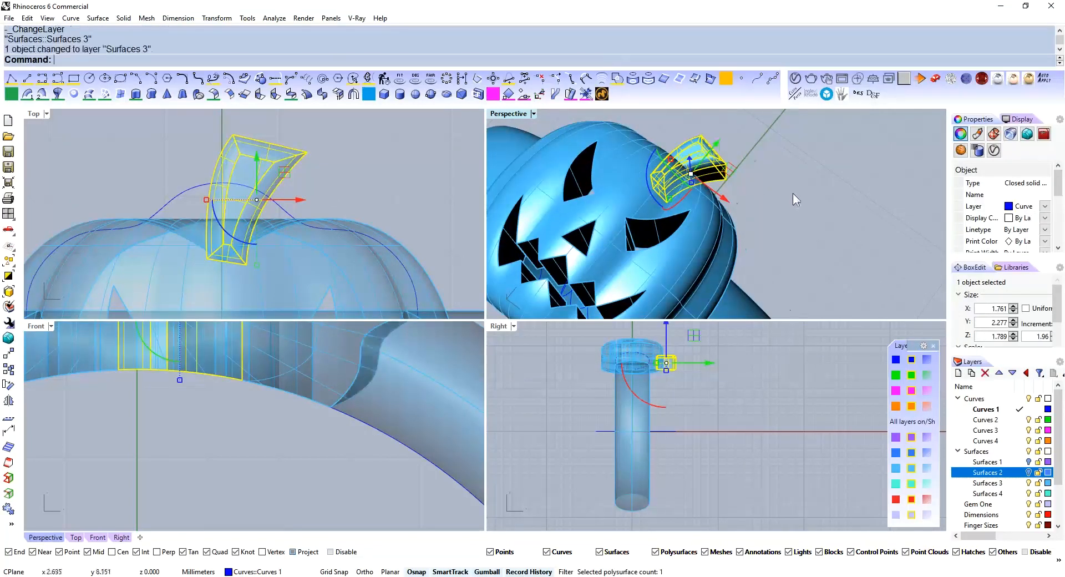
left_click(797, 200)
Group the pumpkin head, band and stem together as one ring
scroll(788, 197, "down", 5)
right_click_drag(777, 191, 740, 161)
left_click(686, 175)
left_click(729, 251, "shift")
type("group")
key("Return")
scroll(724, 239, "down", 5)
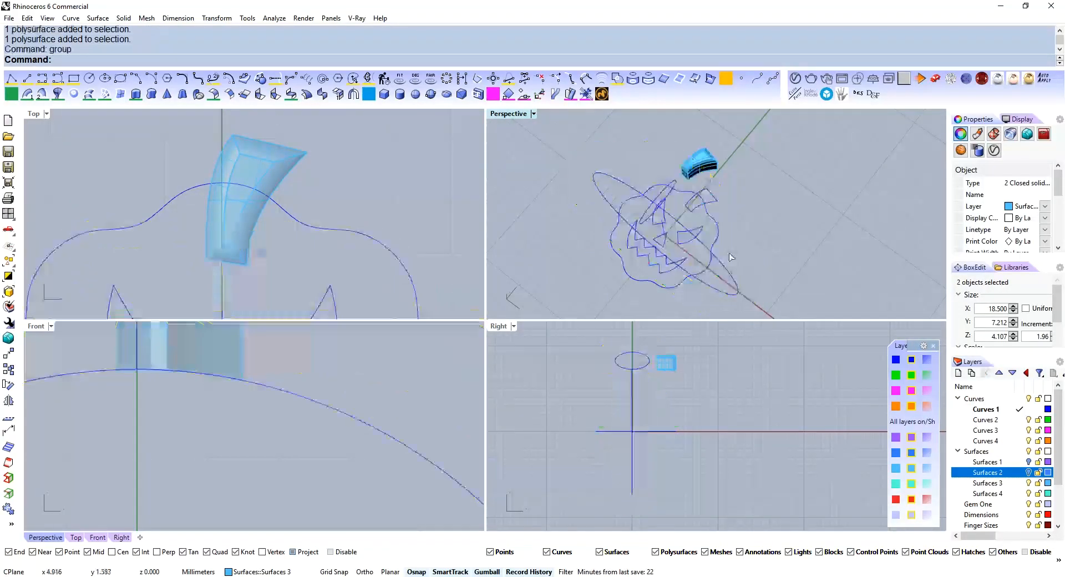
key("Escape")
scroll(720, 222, "up", 9)
left_click(730, 222)
left_click(693, 236, "shift")
right_click(693, 235)
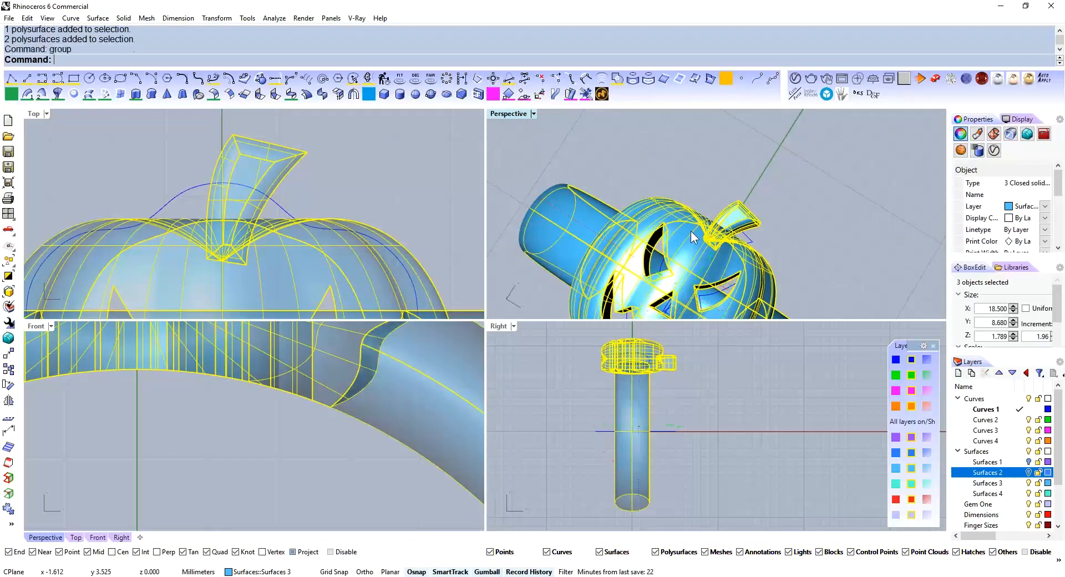
Maximize the Perspective view, select the pumpkin ring, and turn on the Surfaces 1 and Surfaces 2 layers
right_click_drag(785, 231, 752, 182, "shift")
key("ctrl+m")
scroll(547, 333, "down", 6)
left_click(637, 323)
right_click_drag(637, 324, 515, 349)
left_click(569, 314)
scroll(569, 314, "down", 7)
left_click(1029, 462)
left_click(1029, 472)
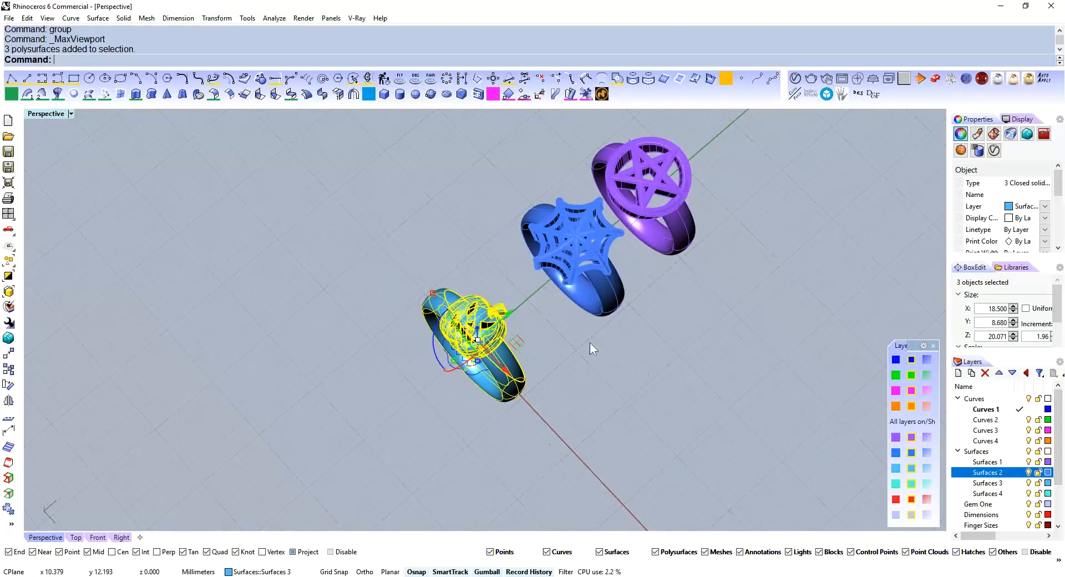
Move the pumpkin ring along the Y axis closer to the spider-web ring
scroll(514, 325, "up", 3)
left_click_drag(514, 325, 548, 308)
left_click(602, 388)
Select all three rings and shift them together along the Y axis, away from the construction curves
right_click_drag(598, 384, 541, 245)
left_click(601, 355)
left_click(501, 355, "shift")
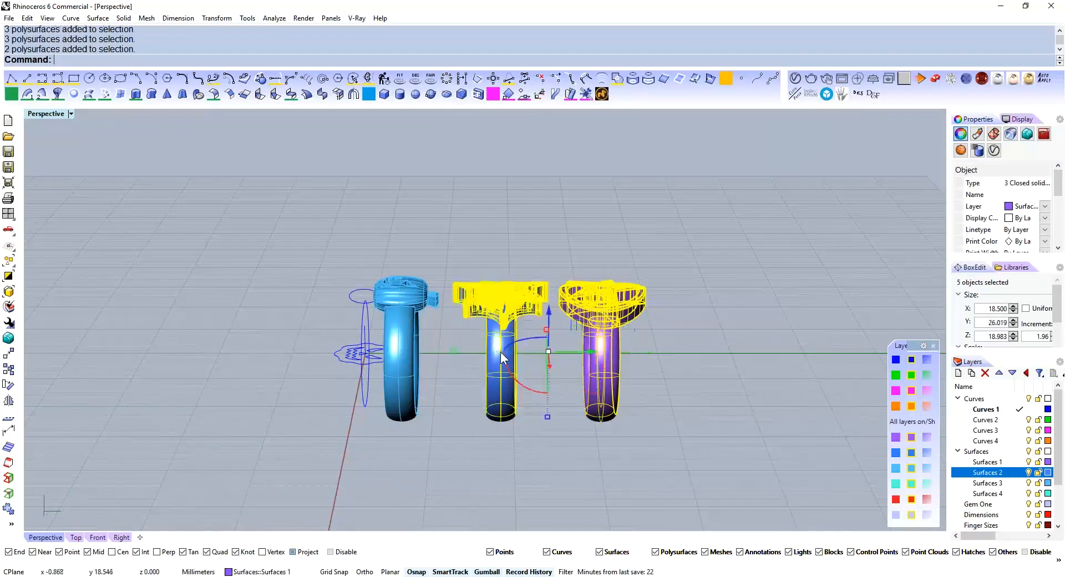
left_click(404, 354, "shift")
left_click_drag(555, 350, 609, 350)
left_click(575, 225)
Delete the leftover pumpkin and face construction curves beside the rings, keeping the finger circle and oval profile
right_click_drag(577, 227, 624, 317)
right_click_drag(568, 423, 239, 332)
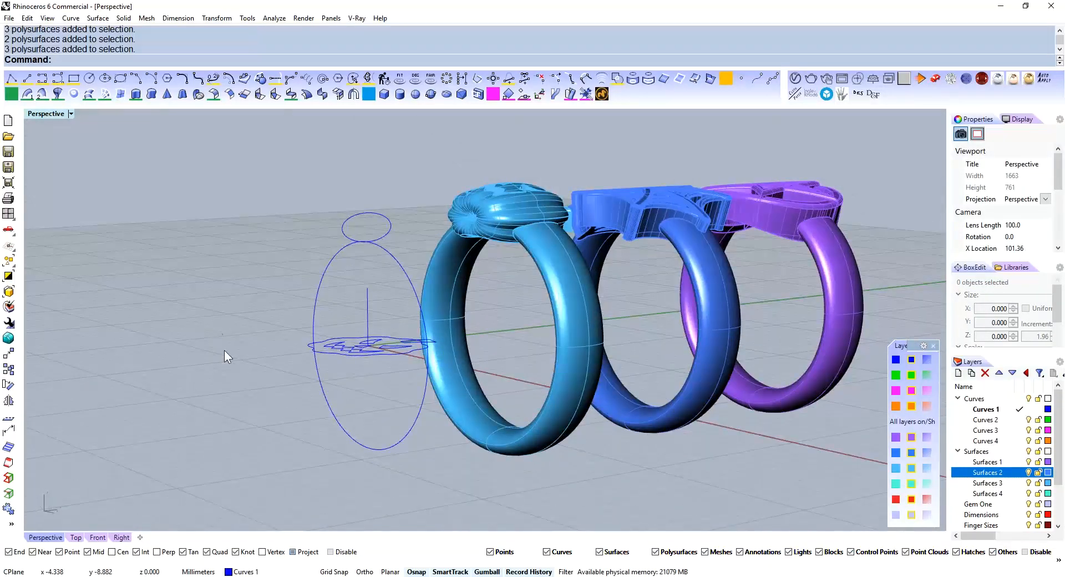
left_click_drag(186, 265, 461, 368)
key("Delete")
right_click_drag(431, 222, 302, 205)
right_click_drag(631, 343, 512, 379)
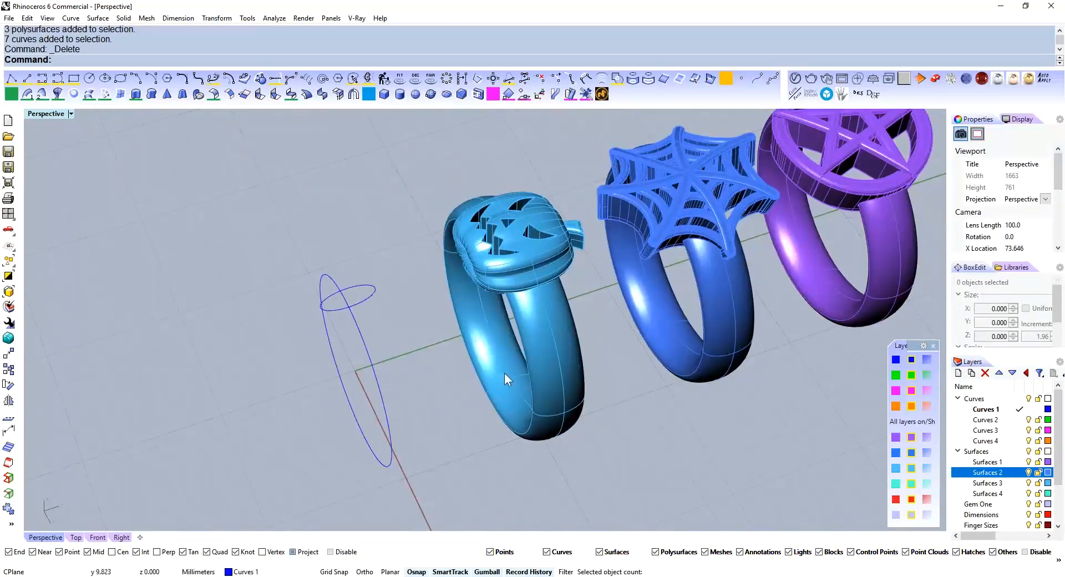
scroll(512, 379, "down", 5)
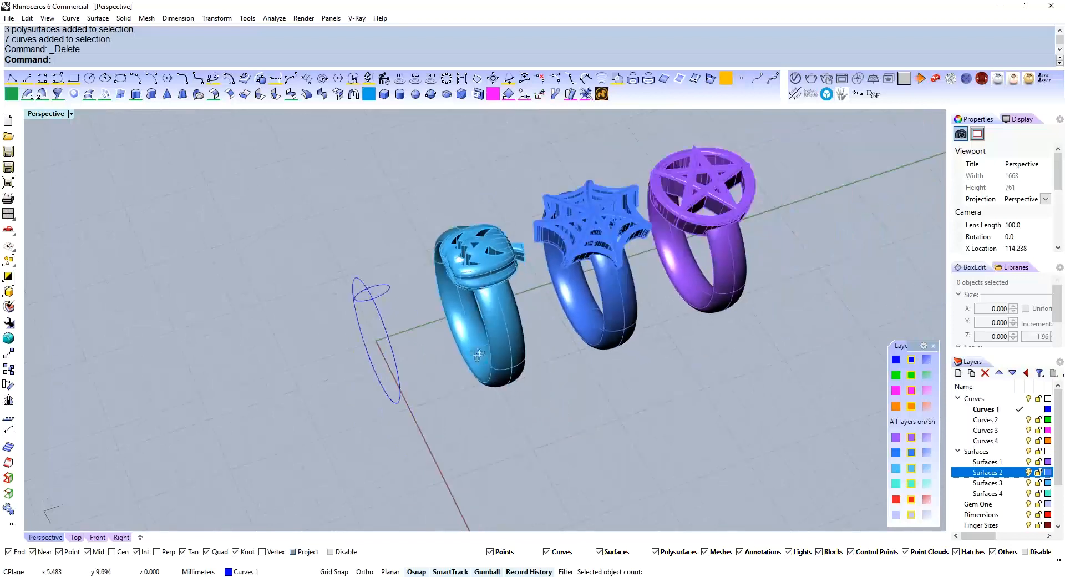
Hide the Surfaces 1, Surfaces 2 and Surfaces 3 layers so only the construction curves stay on screen
left_click(1029, 462)
left_click(1029, 472)
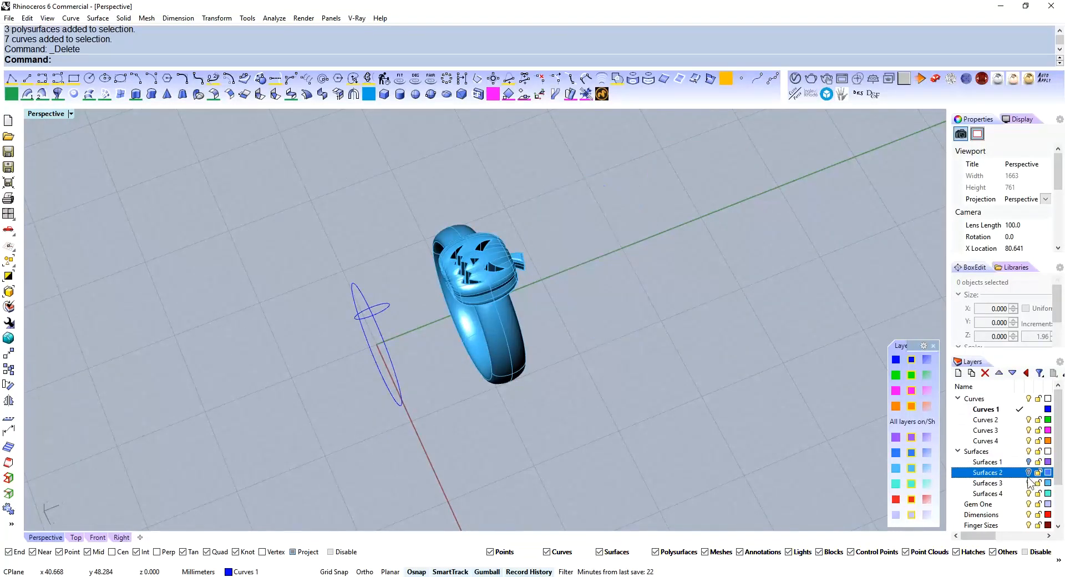
left_click(1029, 483)
scroll(610, 372, "up", 3)
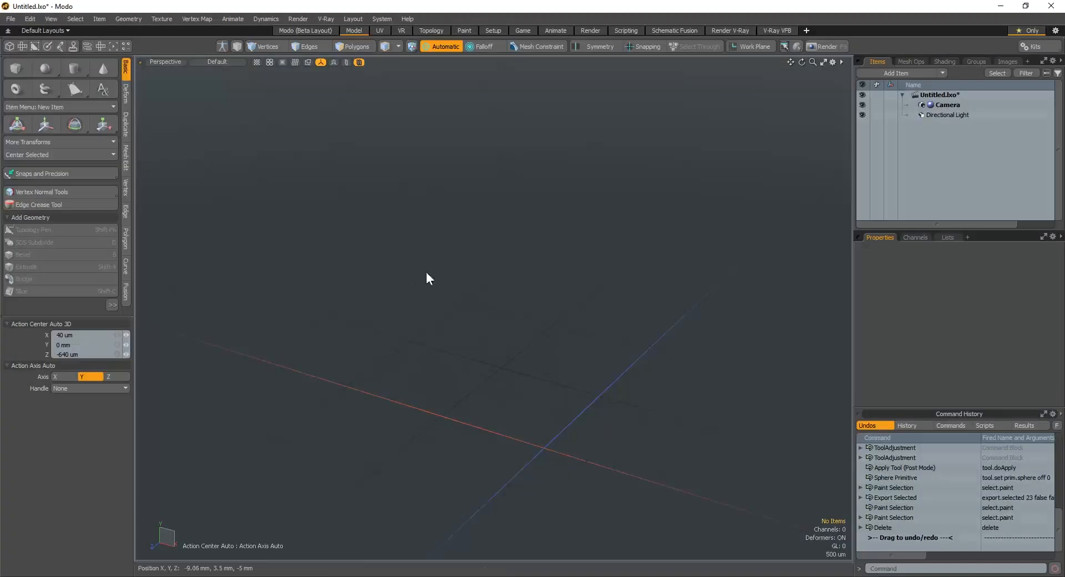
left_click_drag(393, 286, 512, 363, "alt")
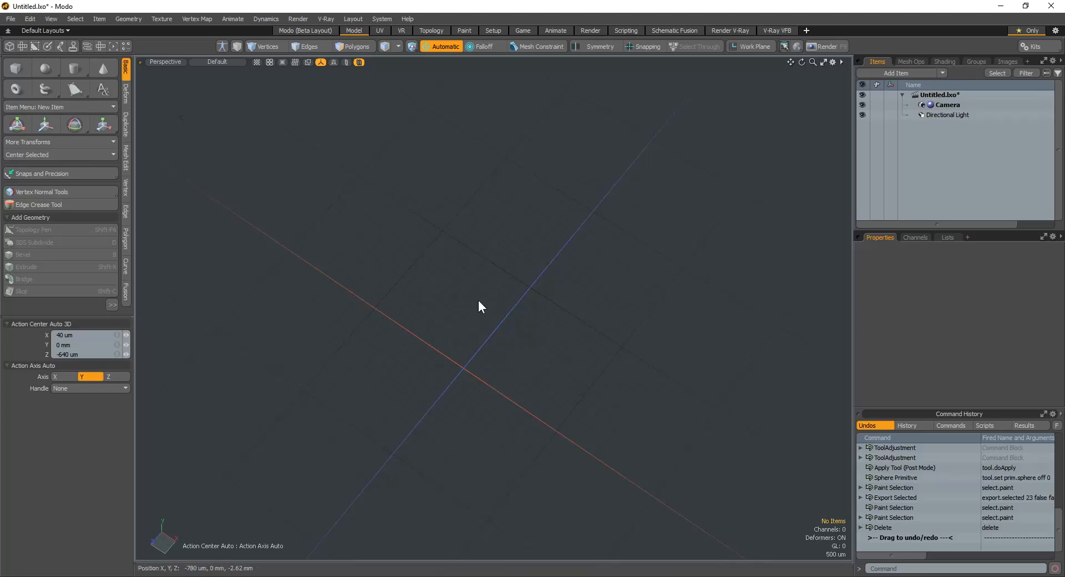
left_click_drag(476, 323, 543, 359, "alt")
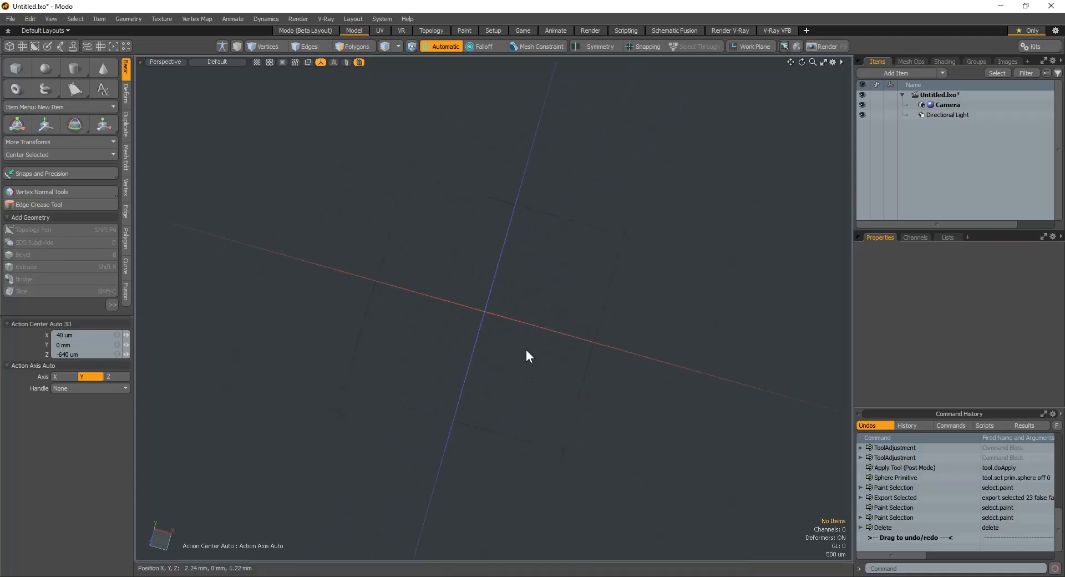
left_click_drag(540, 362, 512, 321, "alt")
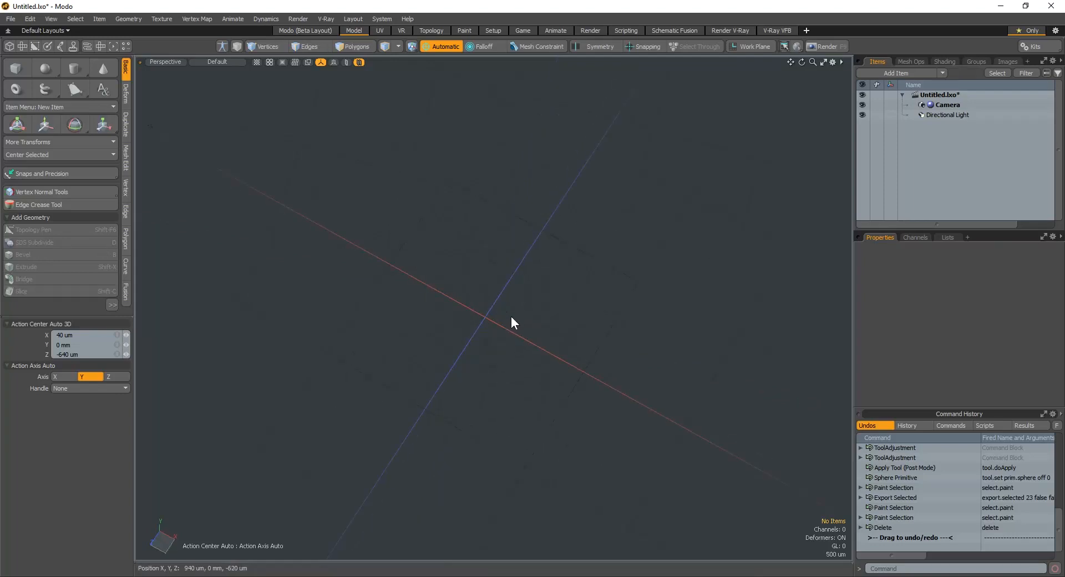
left_click_drag(483, 293, 537, 336, "alt")
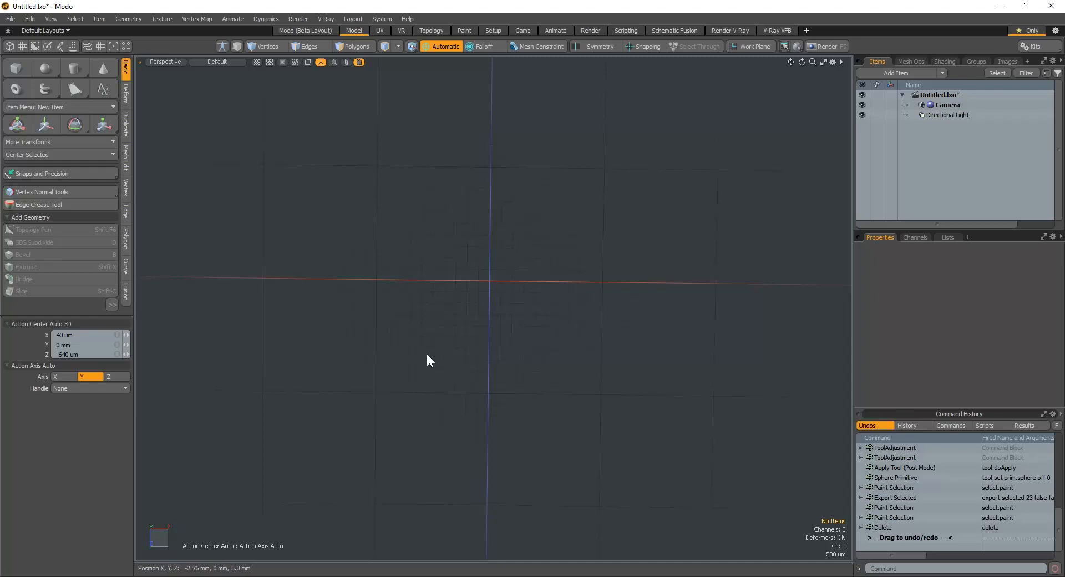
In the top view, add a new mesh and draw a flat 24-sided quad-grid cylinder disc about 2.2 mm in radius around the origin
key("ctrl+space")
left_click(463, 317)
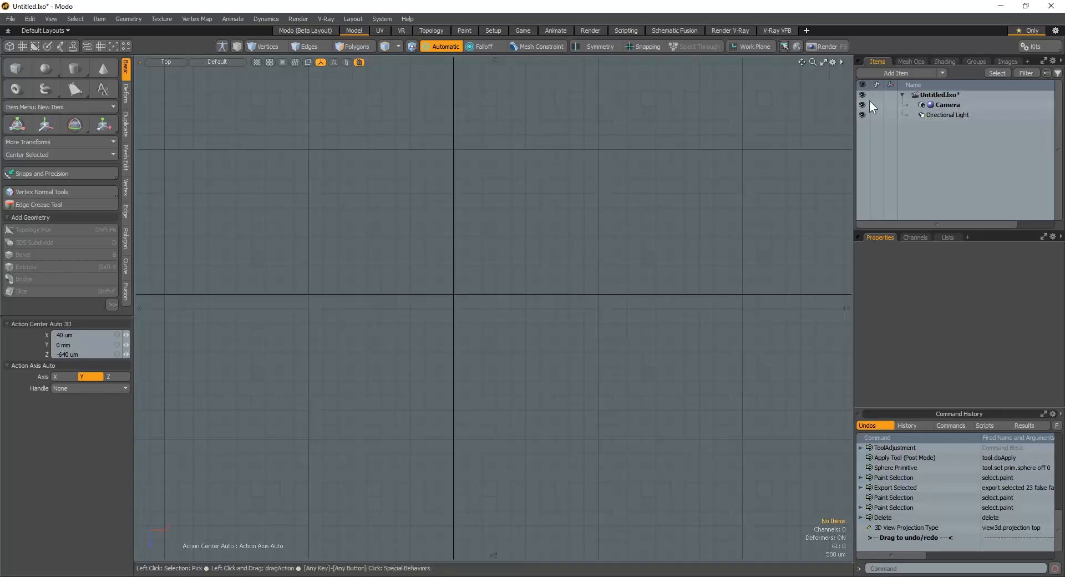
key("n")
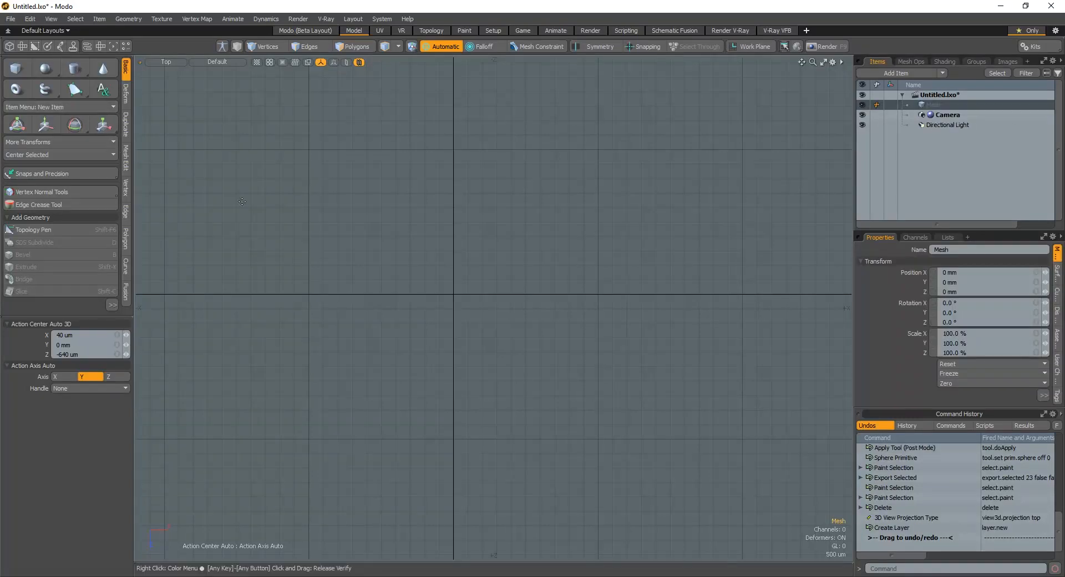
left_click(76, 69)
left_click_drag(452, 293, 515, 359)
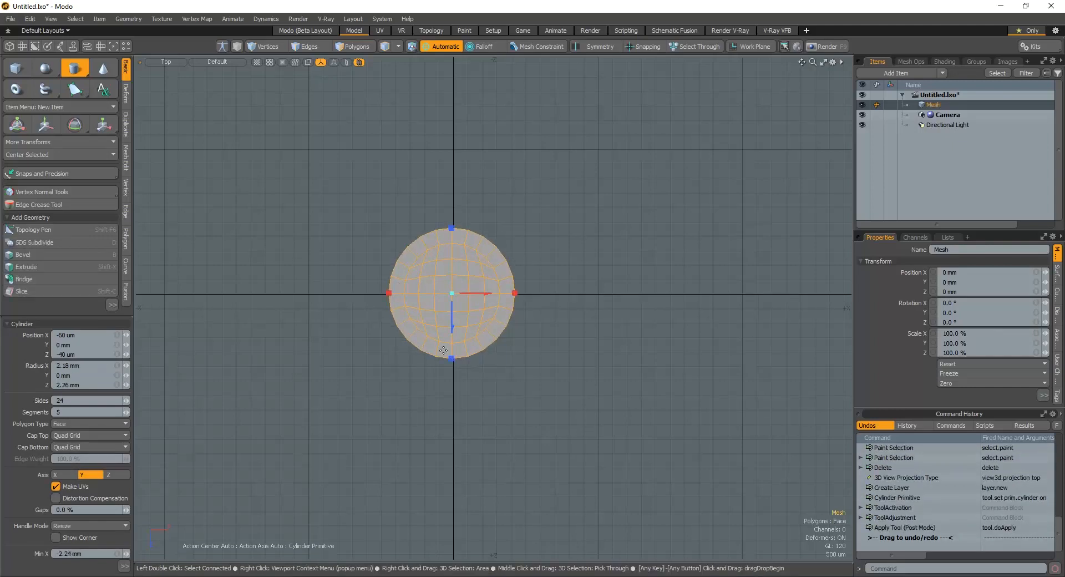
key("ctrl+space")
left_click(645, 277)
left_click_drag(645, 278, 464, 257, "alt")
key("space")
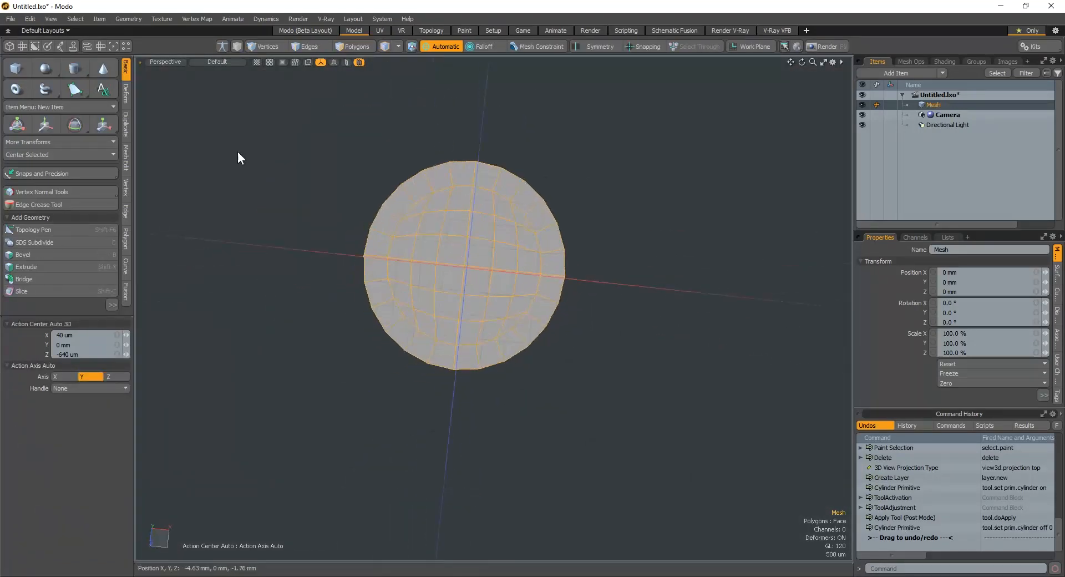
Switch to polygon selection and center the disc on the X axis
key("3")
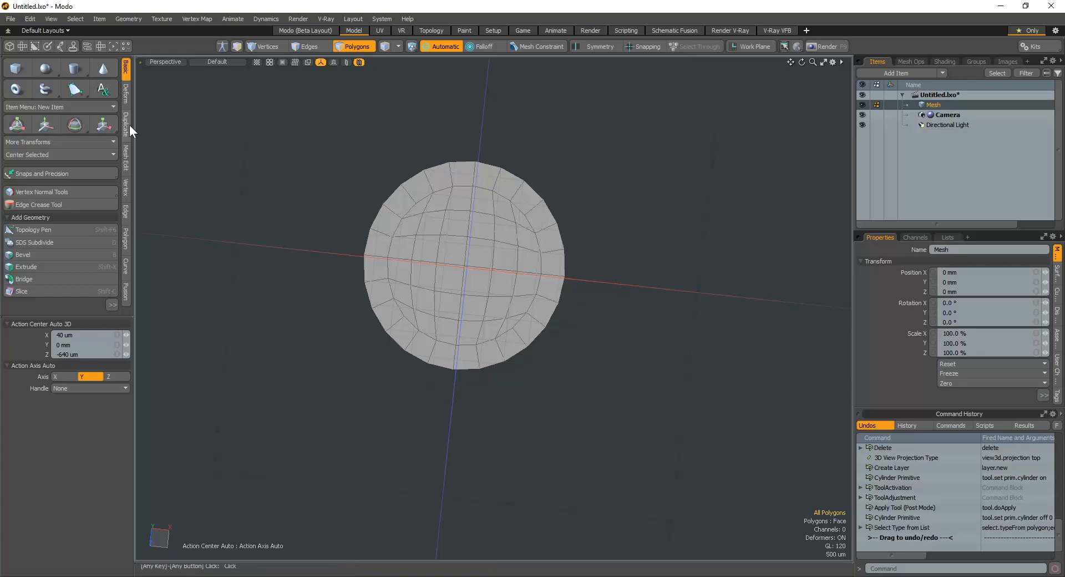
left_click(65, 154)
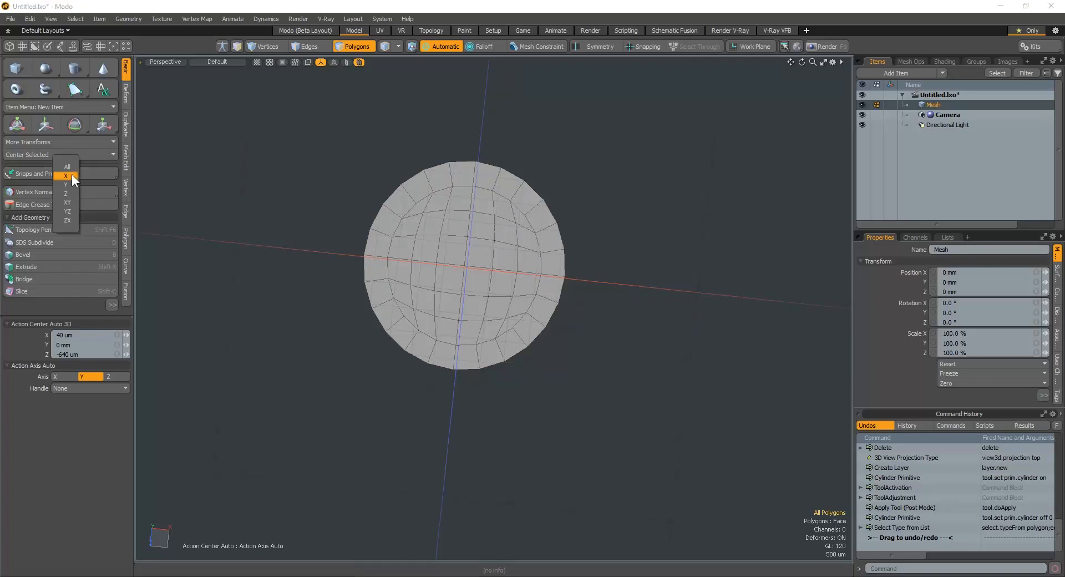
left_click(72, 174)
left_click_drag(252, 176, 266, 198, "alt")
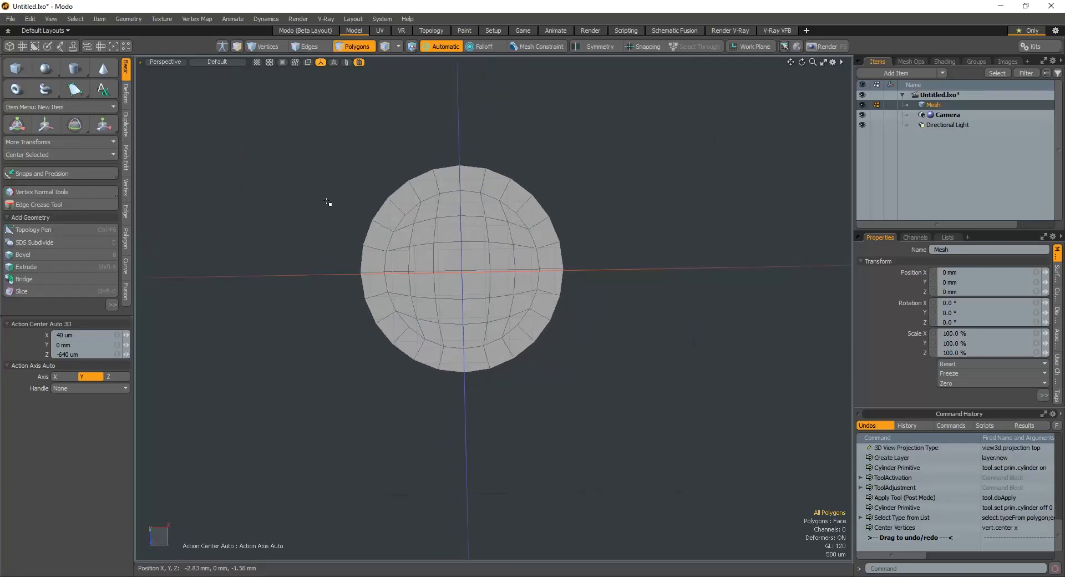
Return to the top view, enable X symmetry and turn off the automatic action center
key("ctrl+space")
left_click(333, 155)
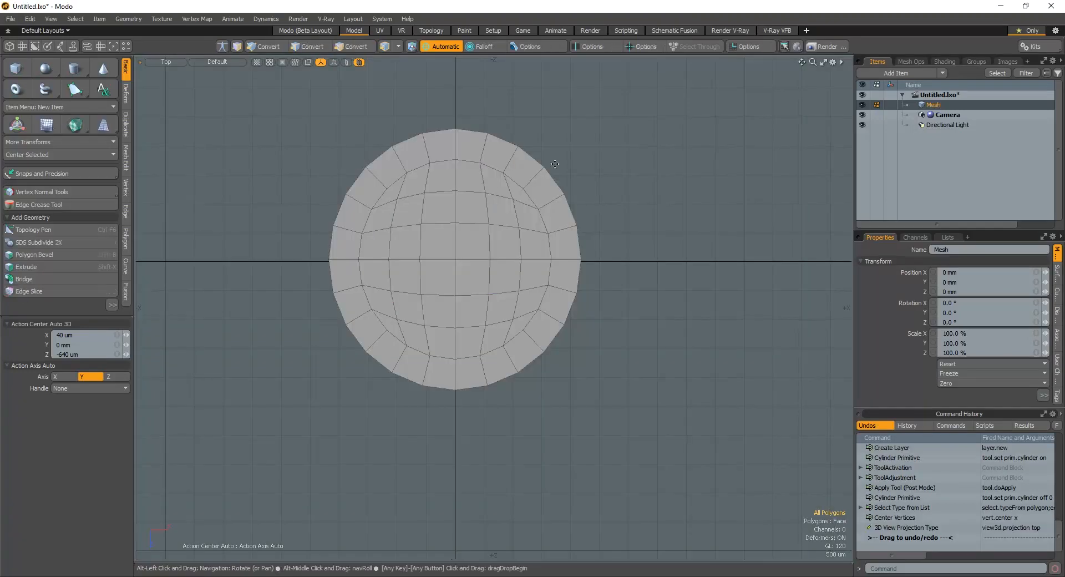
left_click(588, 50)
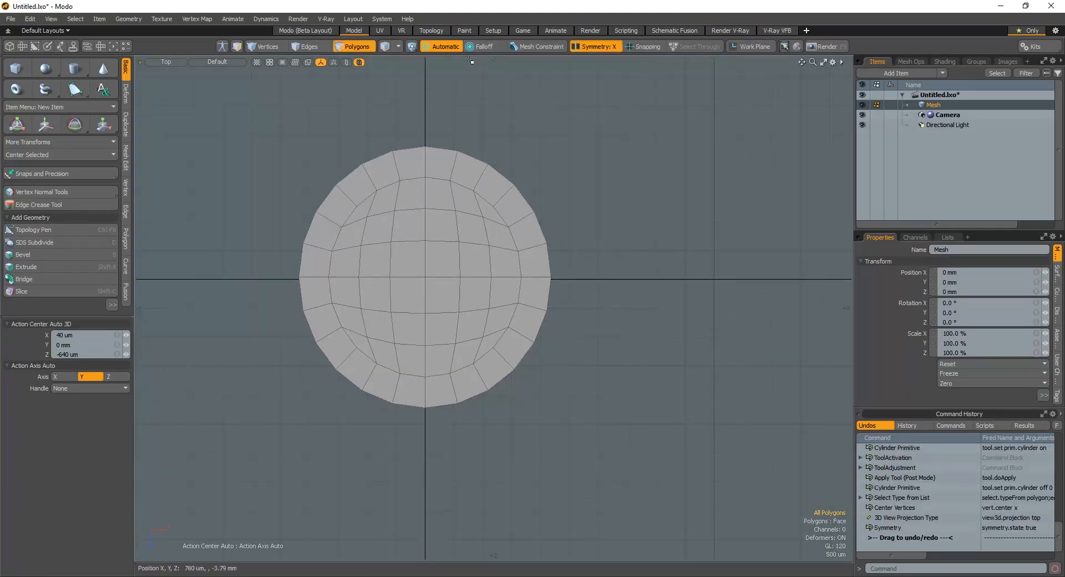
left_click(445, 48)
left_click(435, 62)
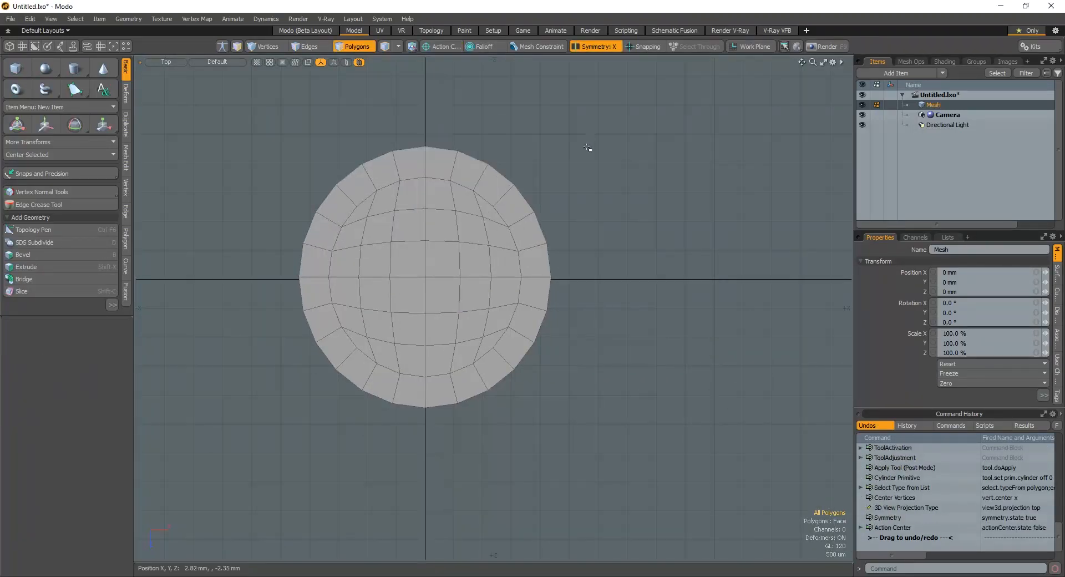
Lasso the polygons of the disc's lower half and delete them, leaving a half disc above the X axis
scroll(558, 263, "down", 2)
right_click_drag(311, 276, 656, 288)
key("Delete")
left_click_drag(571, 311, 511, 295, "alt+shift")
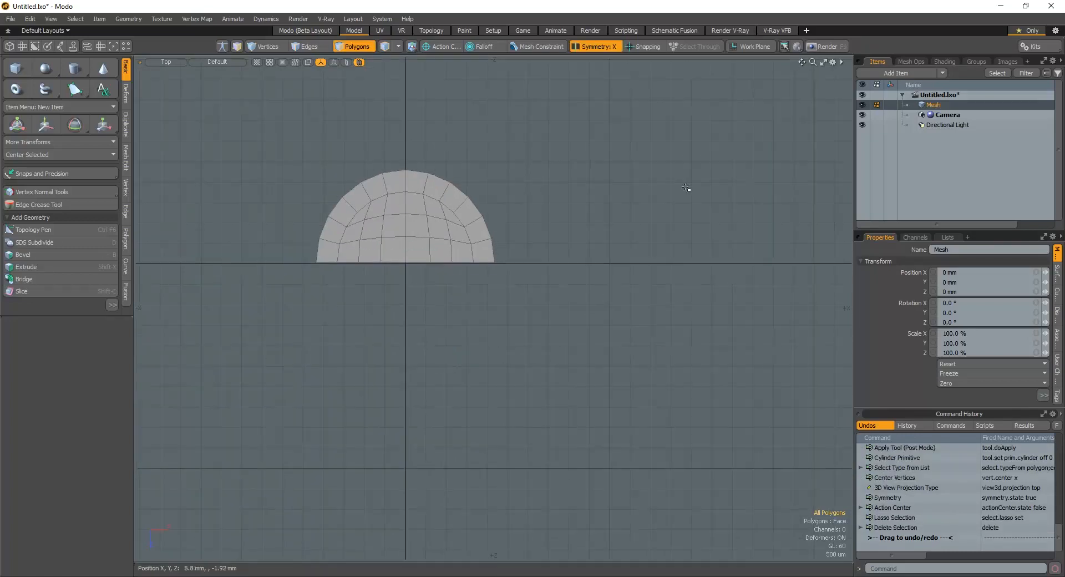
Duplicate the half-disc mesh item and rename the original mesh Ghostie
left_click(957, 104)
right_click(959, 105)
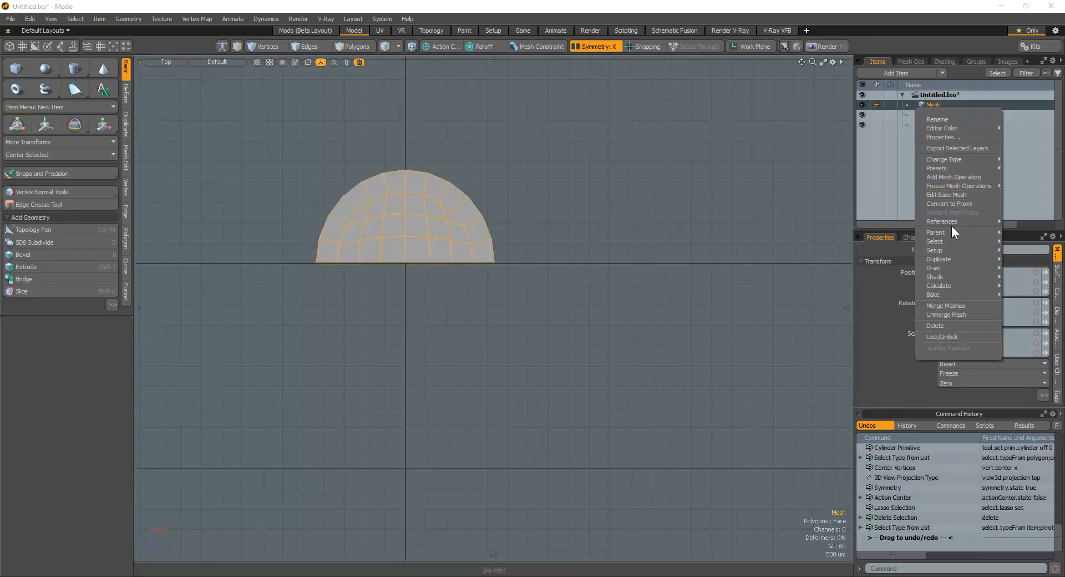
left_click(947, 259)
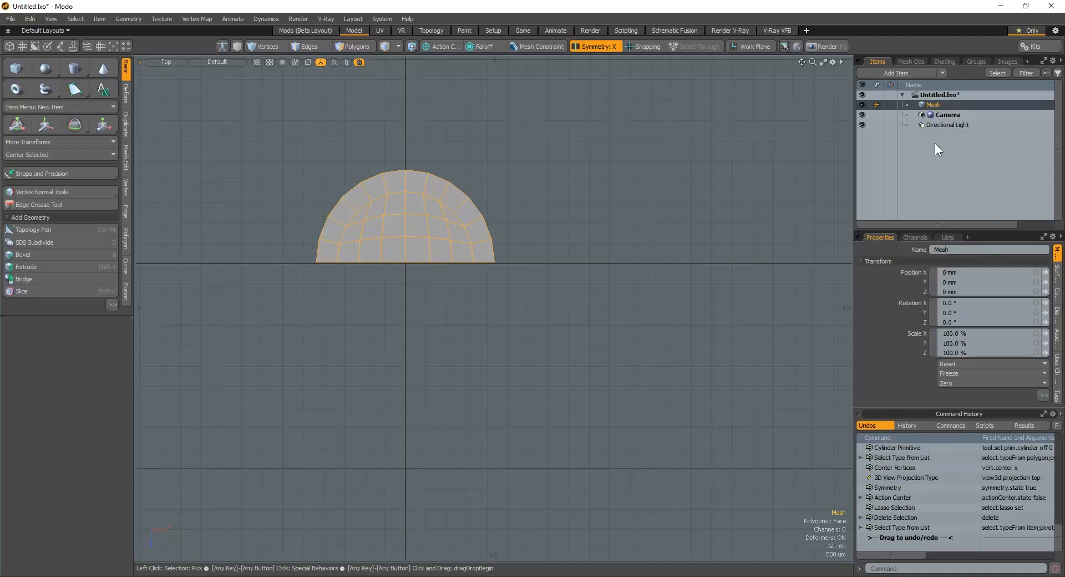
right_click(941, 104)
mouse_move(958, 233)
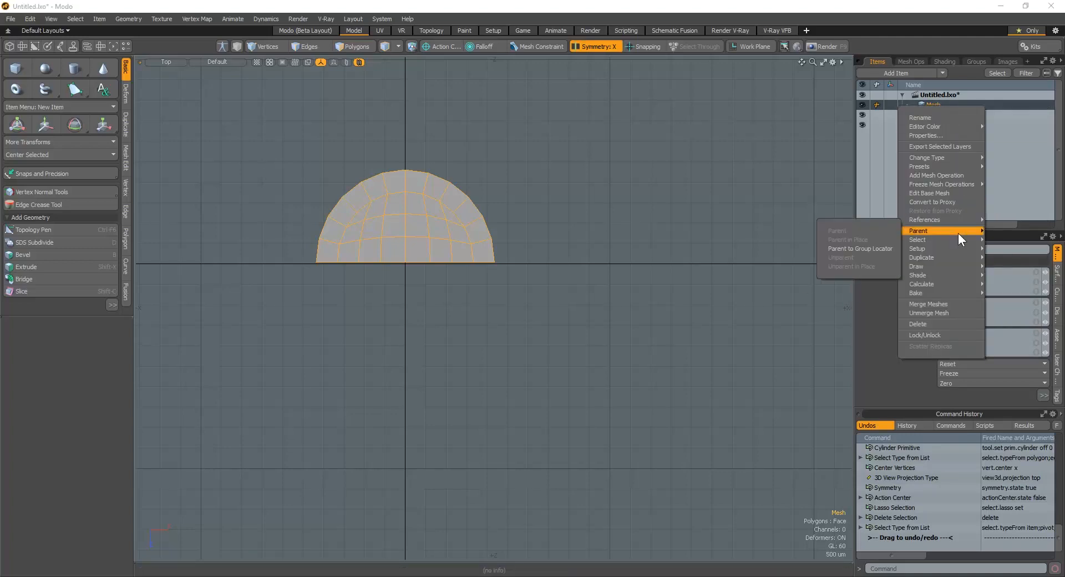
mouse_move(947, 257)
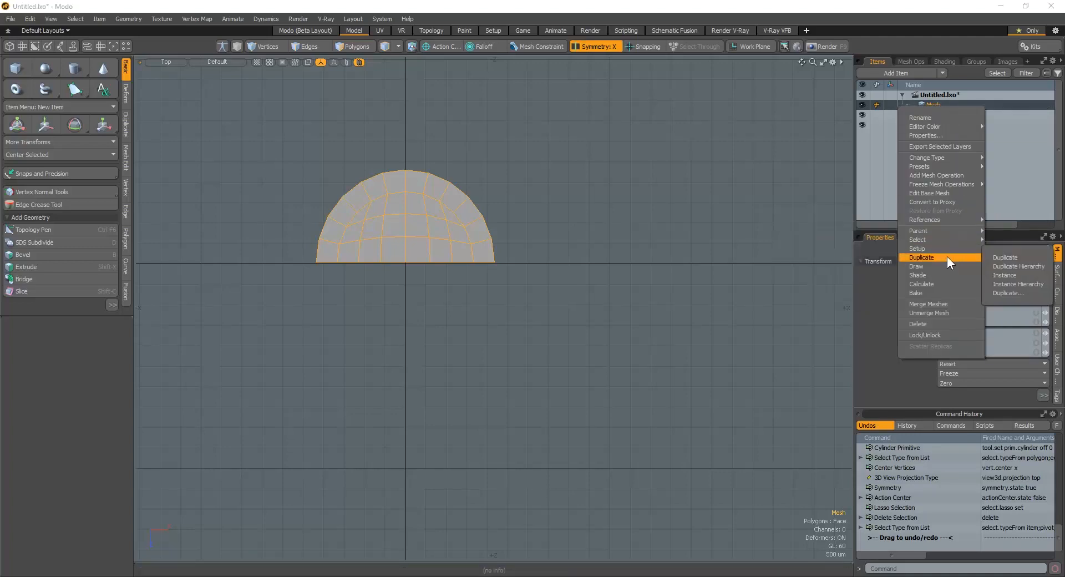
left_click(1003, 257)
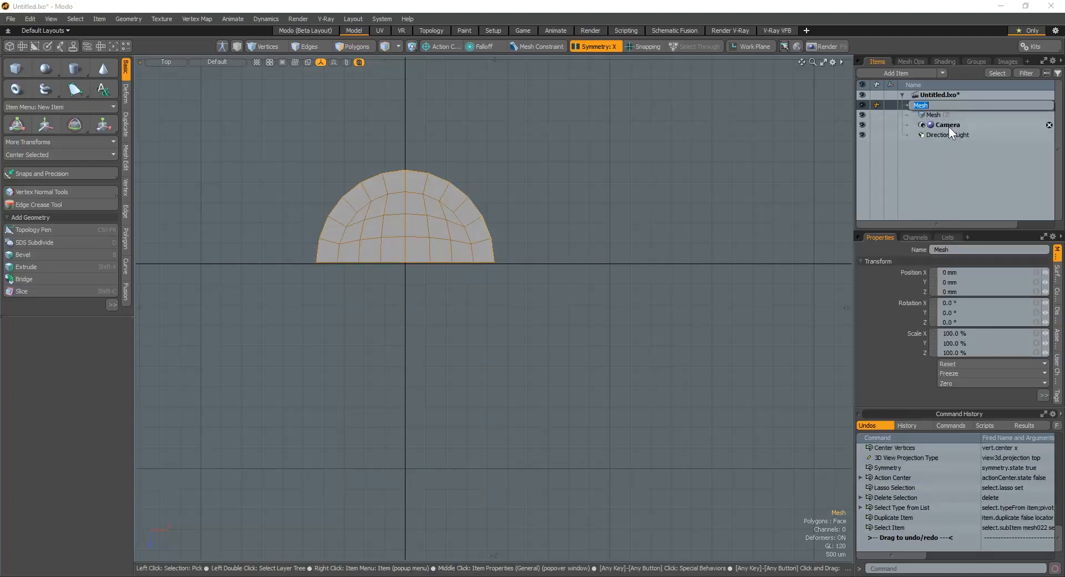
type("Ghostie")
key("Return")
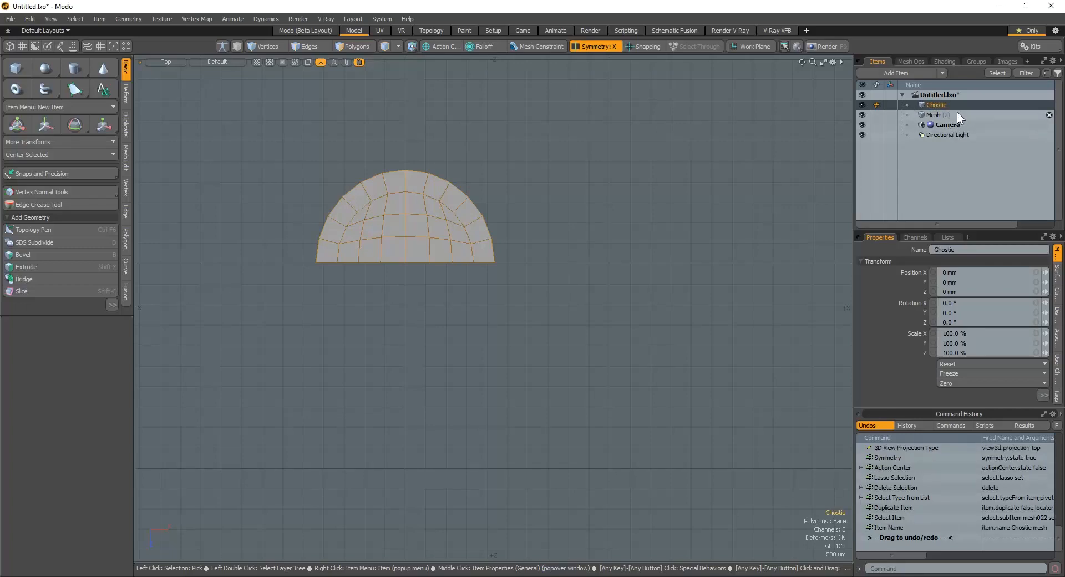
Rename the item Mesh (2) as "Skull;" and hide it in the viewport
left_click(936, 115)
left_click(937, 115)
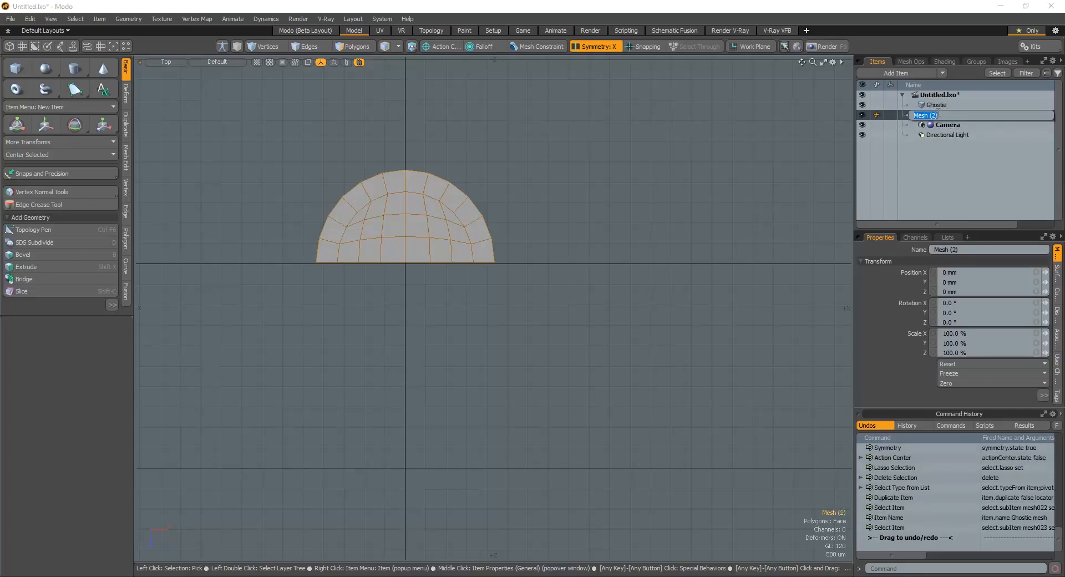
type("Skull;")
key("Return")
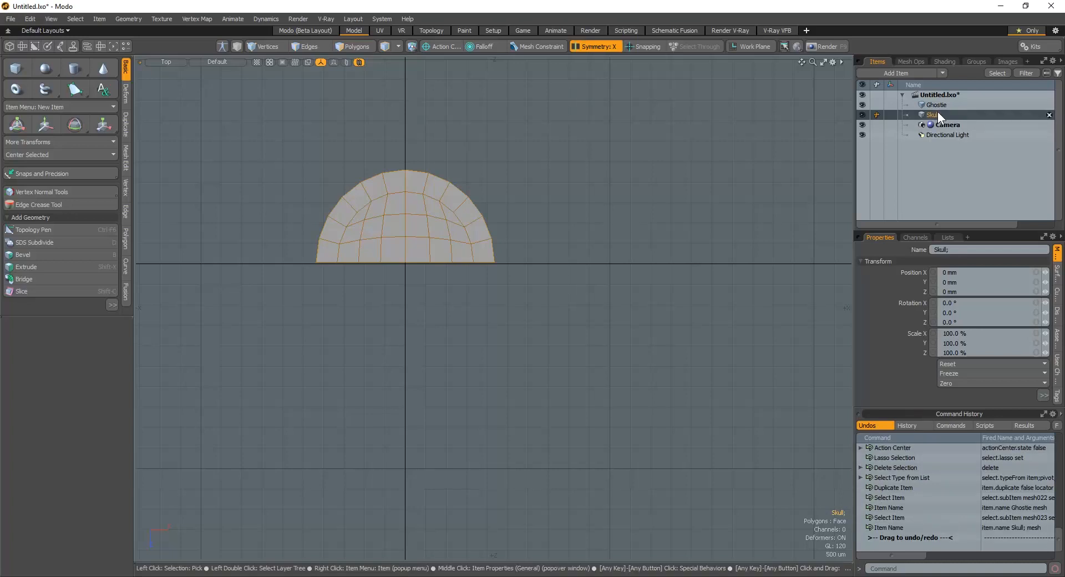
left_click(863, 115)
scroll(542, 223, "up", 4)
left_click(605, 98)
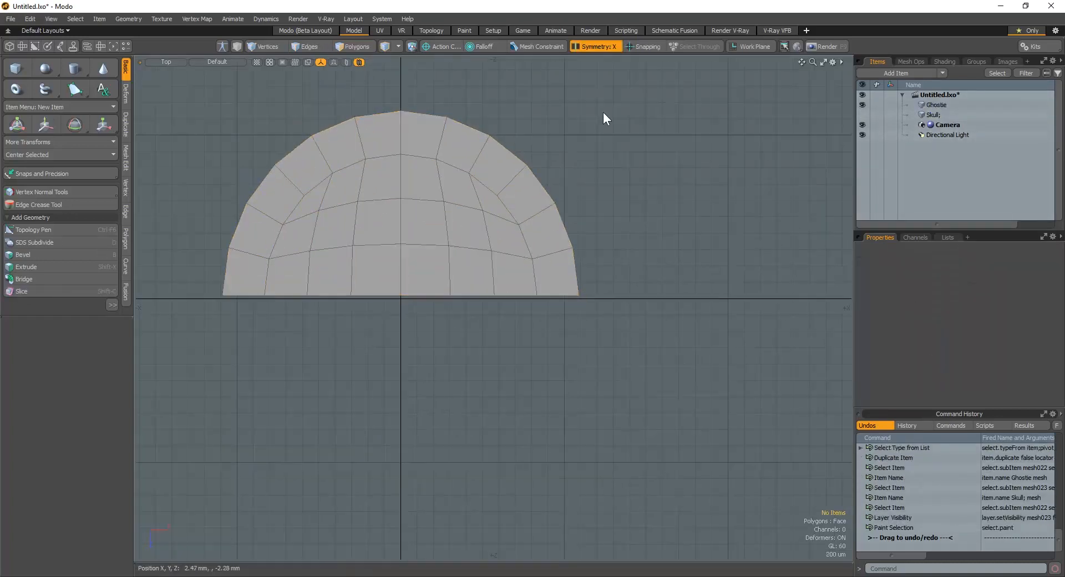
key("3")
left_click(554, 280)
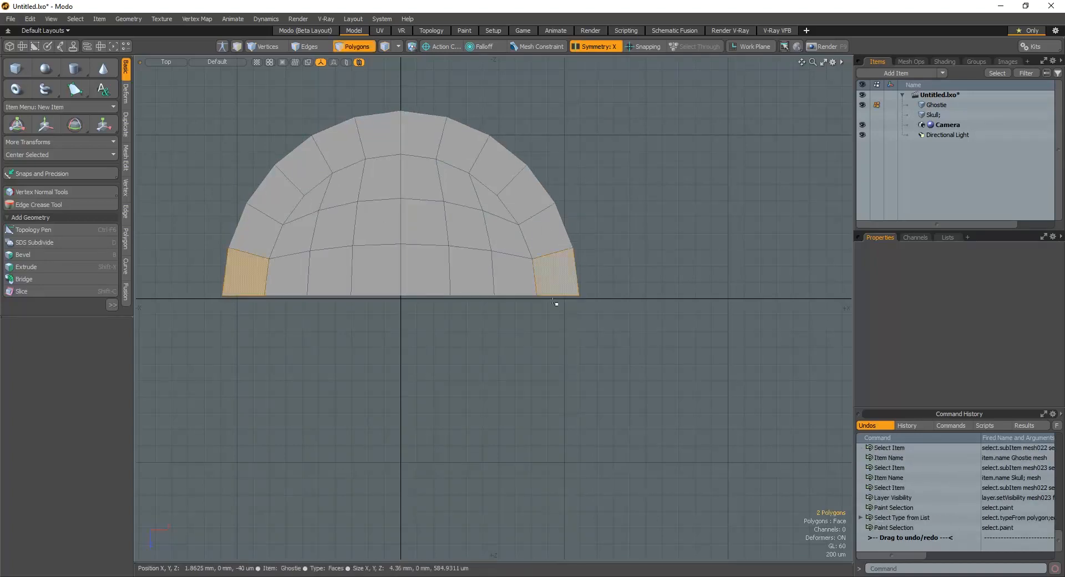
left_click(495, 205)
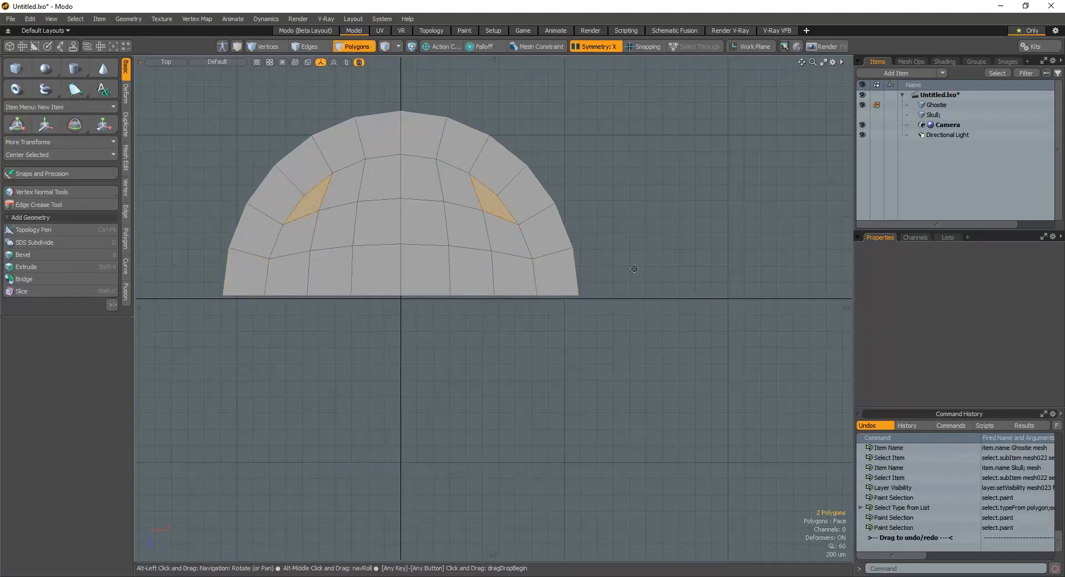
left_click_drag(654, 286, 678, 254, "alt+shift")
left_click(658, 238)
key("1")
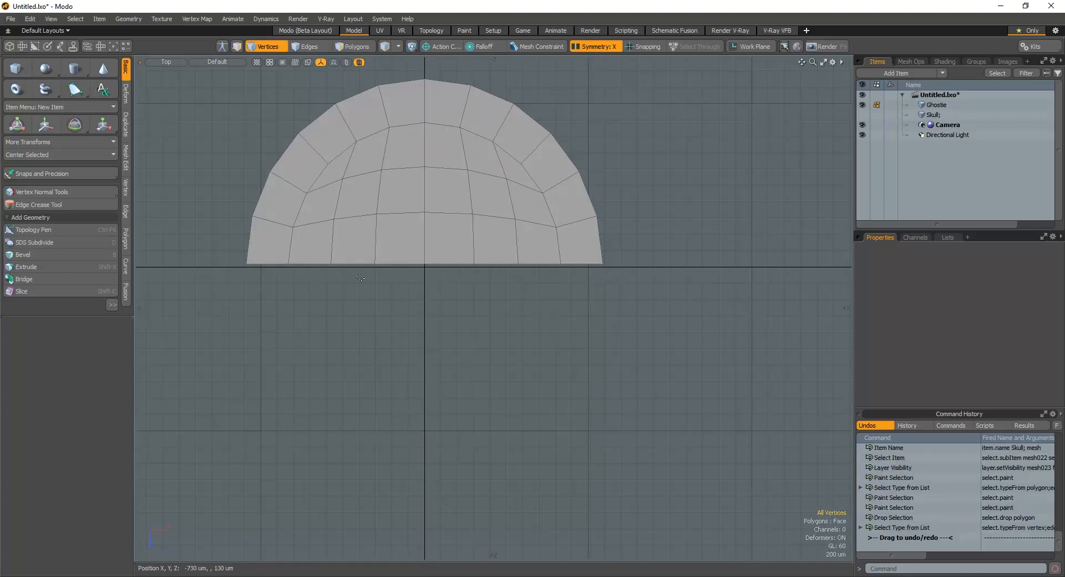
Select the straight bottom edges of the Ghostie half dome and extend them along Z to about 3.2 mm, then clear the selection
key("2")
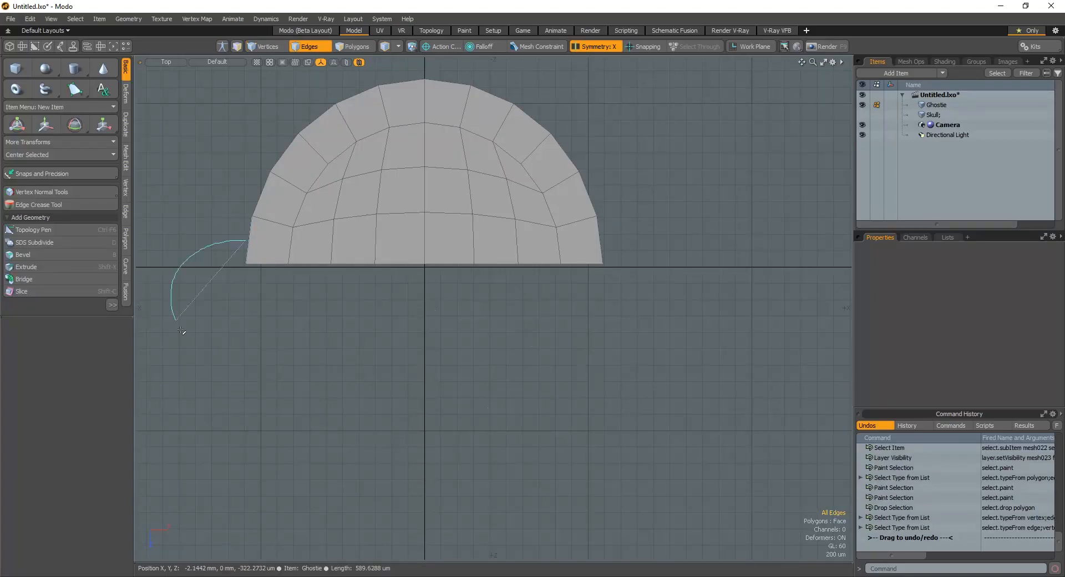
right_click_drag(714, 278, 704, 241)
scroll(512, 291, "up", 1)
left_click_drag(513, 291, 614, 288, "alt+shift")
scroll(612, 289, "down", 3)
key("z")
key("shift+x")
scroll(586, 300, "up", 2)
left_click(472, 293)
left_click_drag(472, 351, 472, 521)
scroll(498, 446, "down", 4)
left_click_drag(659, 403, 639, 246, "alt")
left_click_drag(472, 344, 472, 371)
scroll(511, 329, "up", 2)
key("space")
left_click(516, 328)
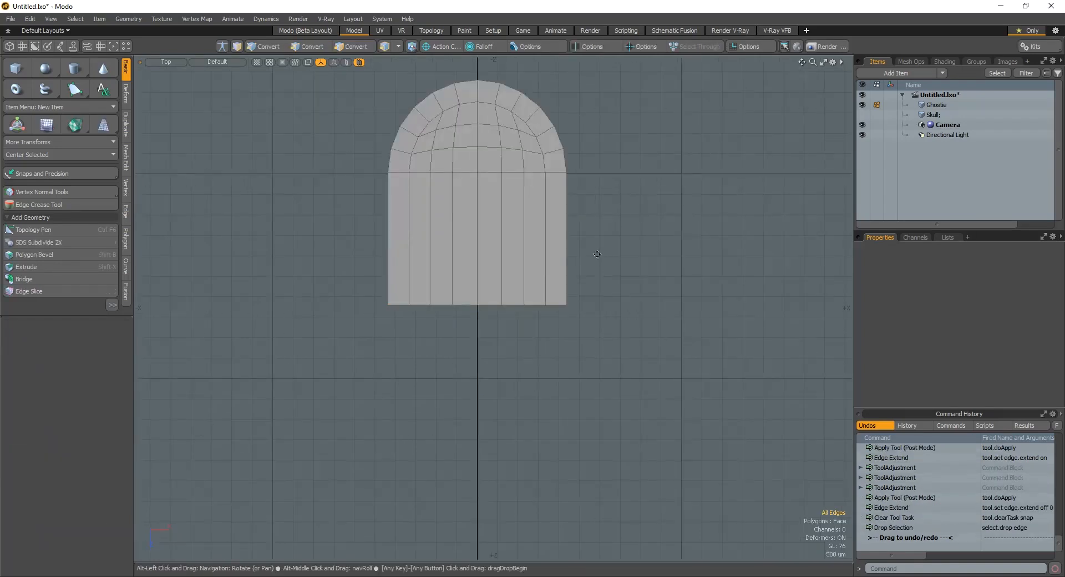
Move every second vertex along the body's bottom edge by -640 um in Z to form a zigzag hem
left_click_drag(557, 274, 549, 325, "alt")
scroll(557, 338, "up", 2)
scroll(557, 343, "down", 3)
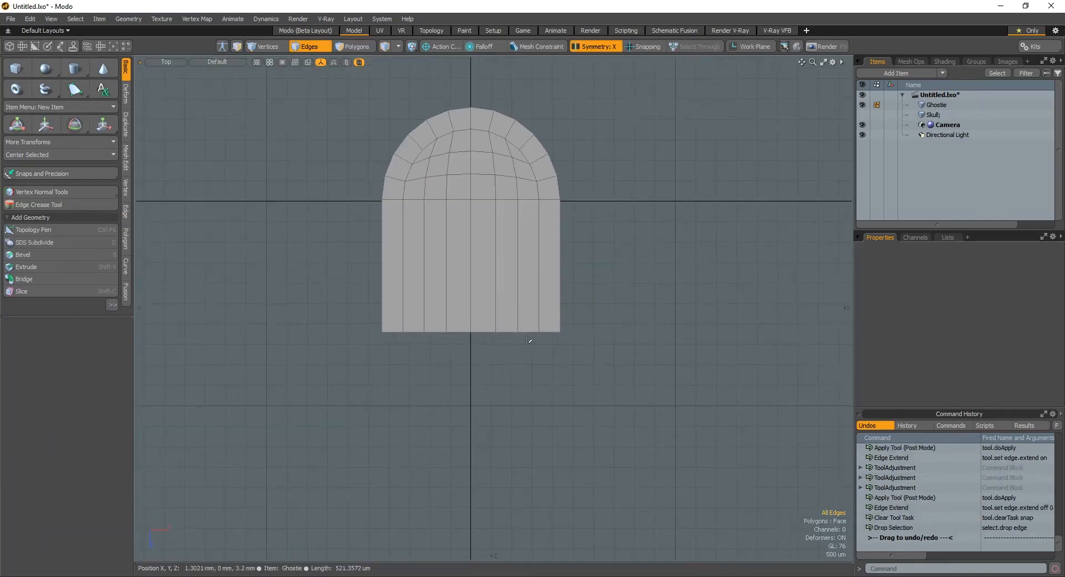
scroll(541, 348, "up", 2)
key("1")
left_click(541, 348)
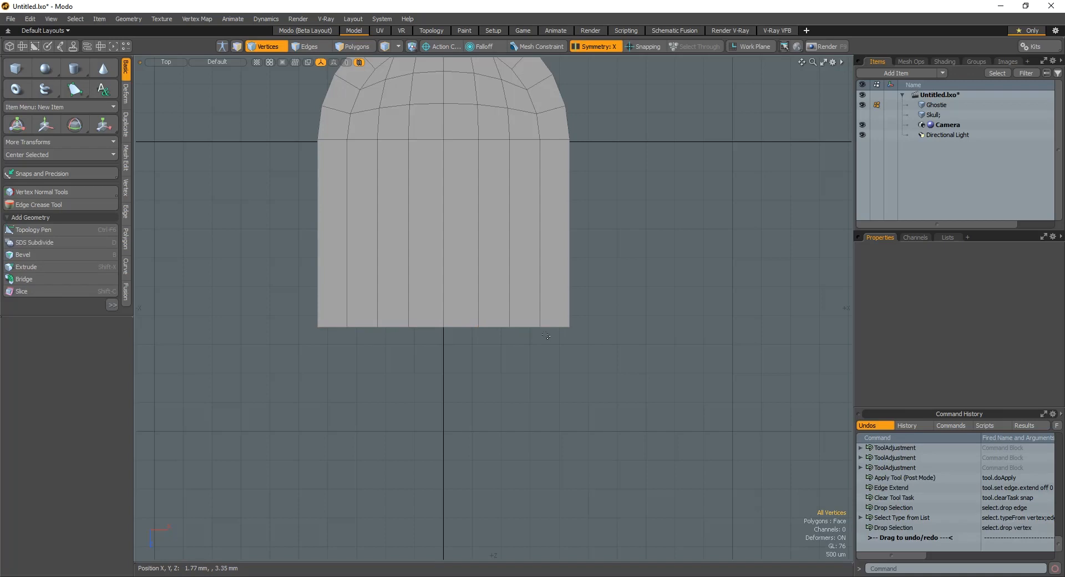
right_click_drag(538, 347, 536, 344)
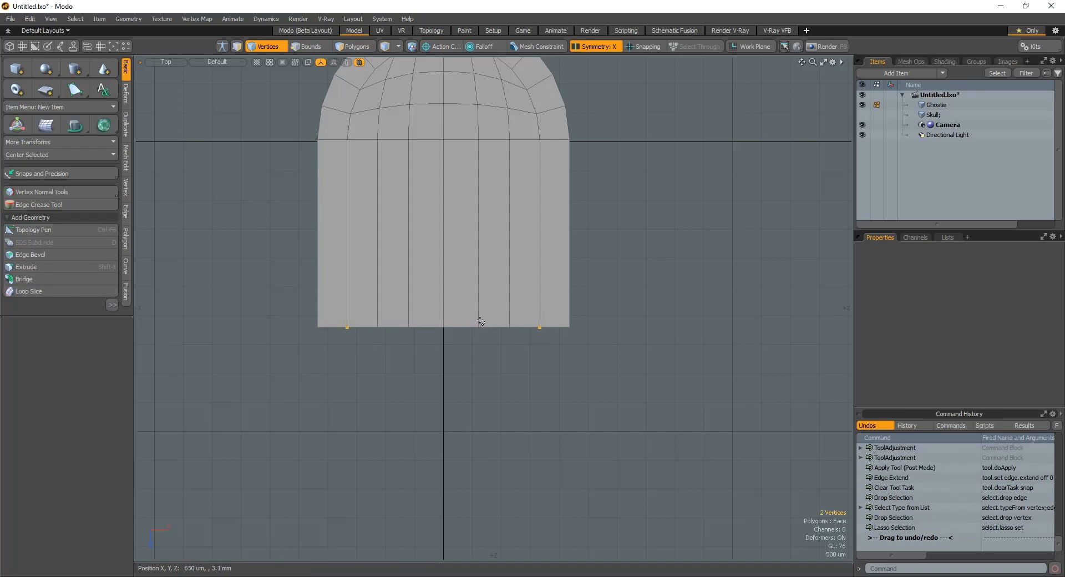
left_click_drag(502, 351, 493, 385, "alt+shift")
key("w")
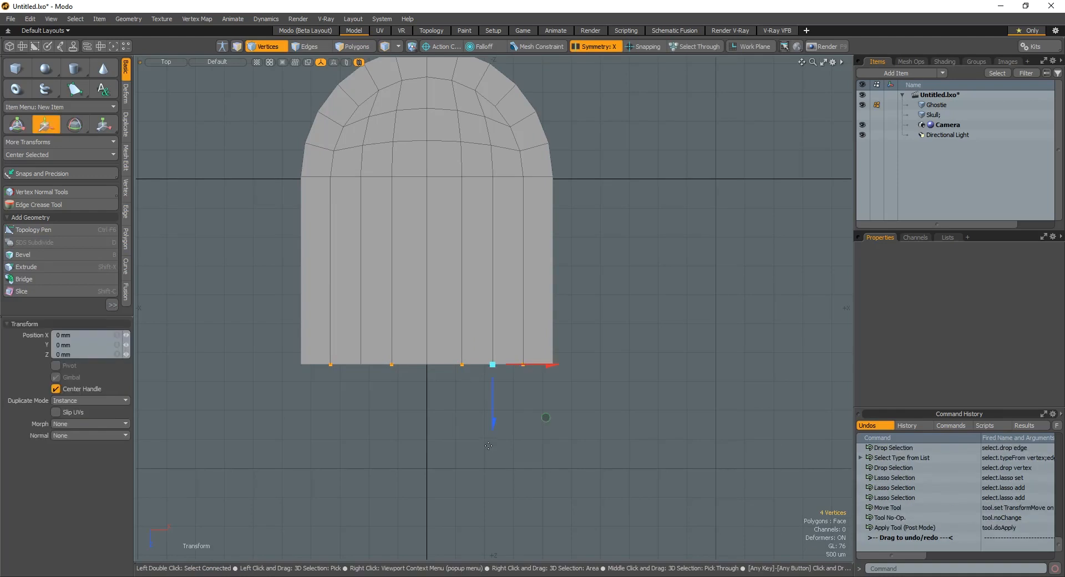
left_click_drag(497, 424, 496, 406)
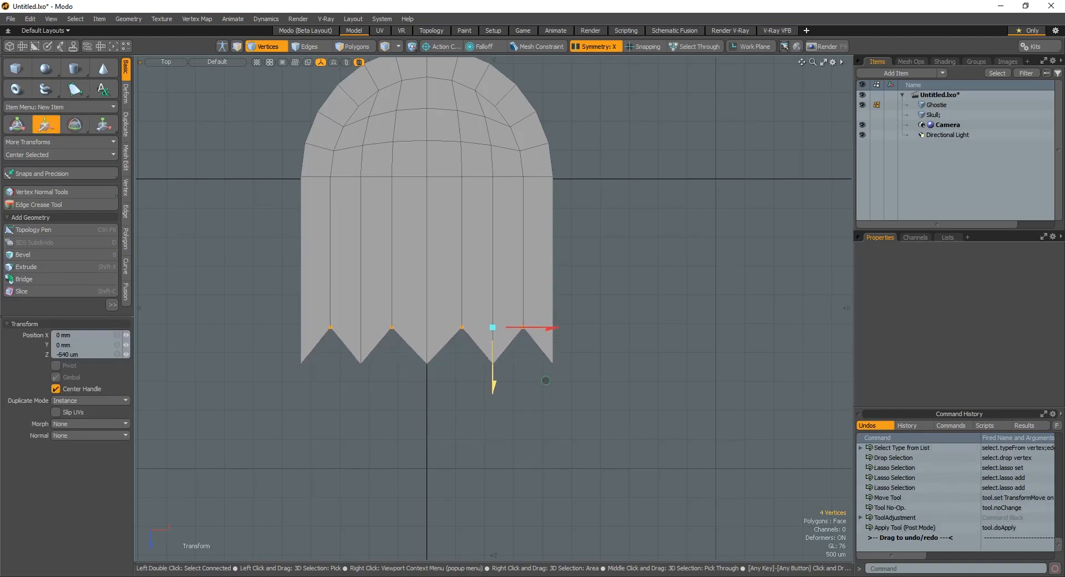
key("q")
Switch to the perspective view and examine the ghost with subdivision smoothing toggled on and off
left_click_drag(604, 279, 570, 282, "alt+shift")
key("ctrl+space")
left_click(644, 275)
scroll(546, 261, "up", 3)
scroll(607, 373, "down", 3)
key("Tab")
key("Tab")
key("Tab")
key("Tab")
Loop slice the body's vertical edges at 90% to add an edge line just above the zigzag hem
scroll(549, 342, "up", 4)
key("2")
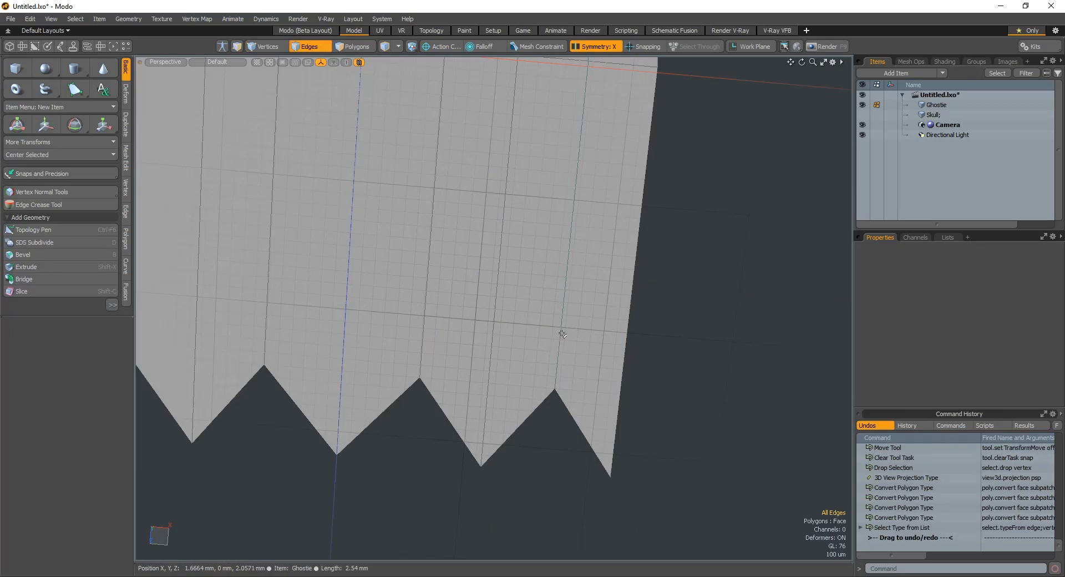
left_click(559, 354)
key("alt+c")
left_click(558, 373)
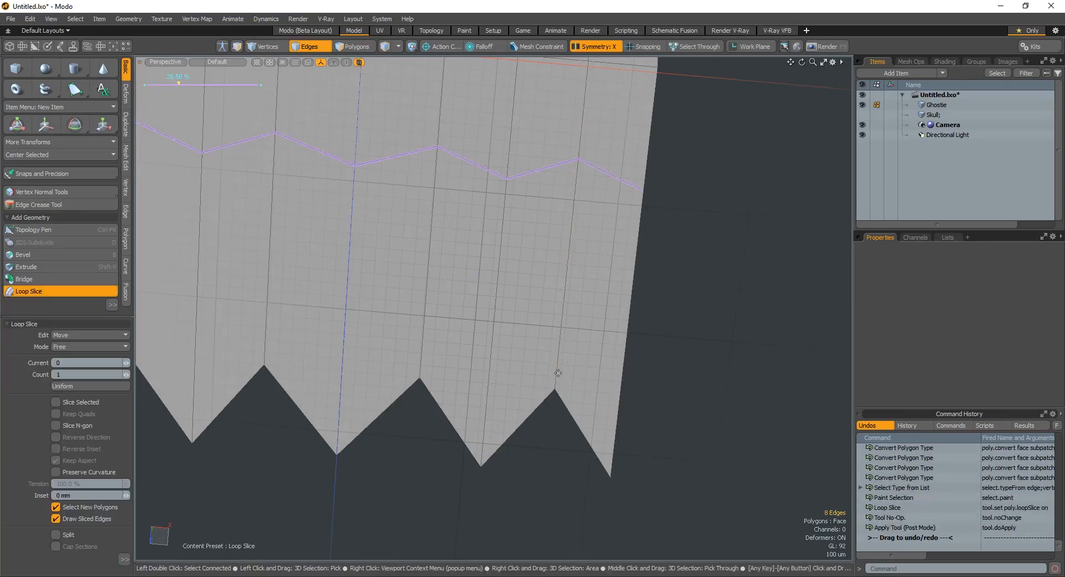
scroll(588, 326, "down", 3)
scroll(587, 326, "down", 2)
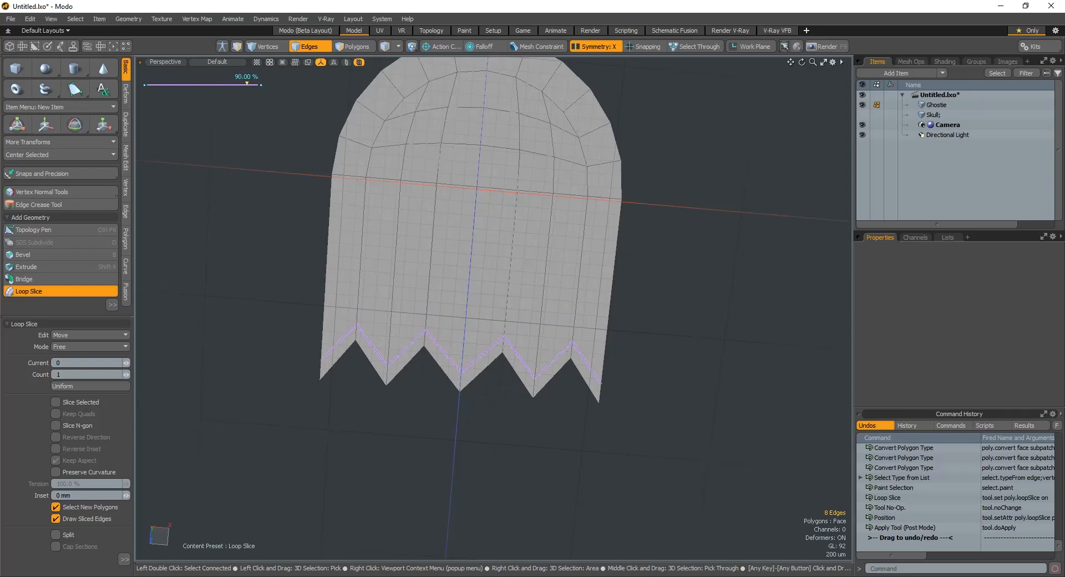
key("Tab")
key("Tab")
left_click_drag(584, 361, 630, 353, "alt")
key("q")
left_click(629, 355)
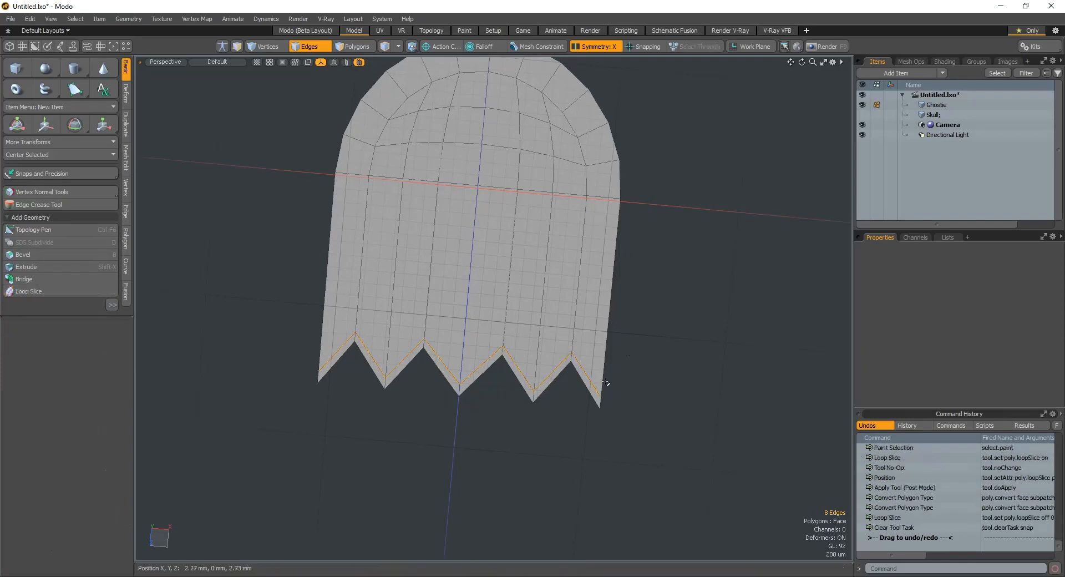
Loop slice the body's long vertical edges at 45.5% to add an edge line across the middle
mouse_move(685, 287)
left_mouse_down("alt")
mouse_move(609, 361)
mouse_move(542, 400)
left_mouse_up("alt")
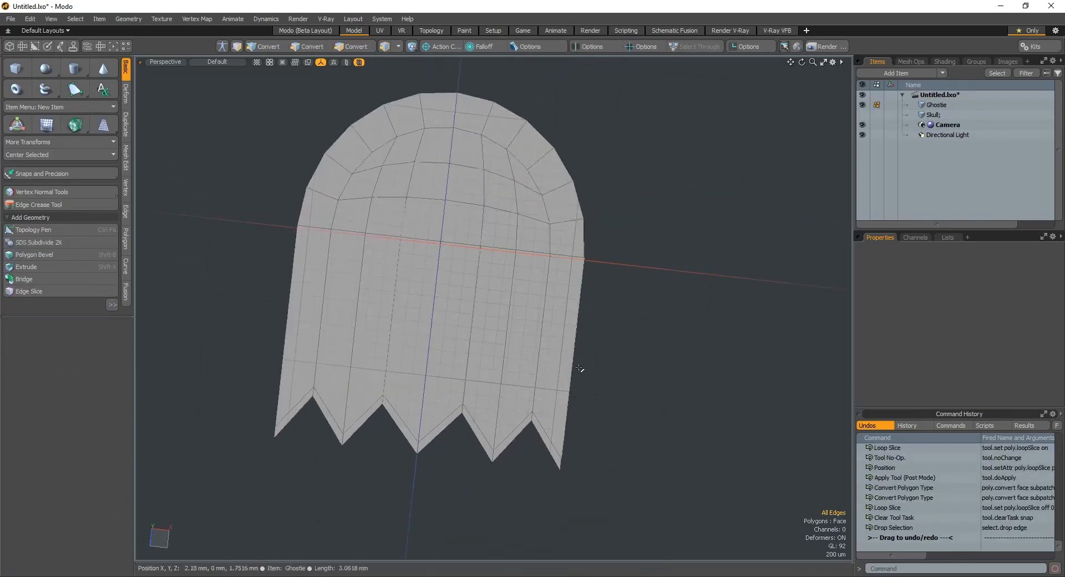
left_click(537, 340)
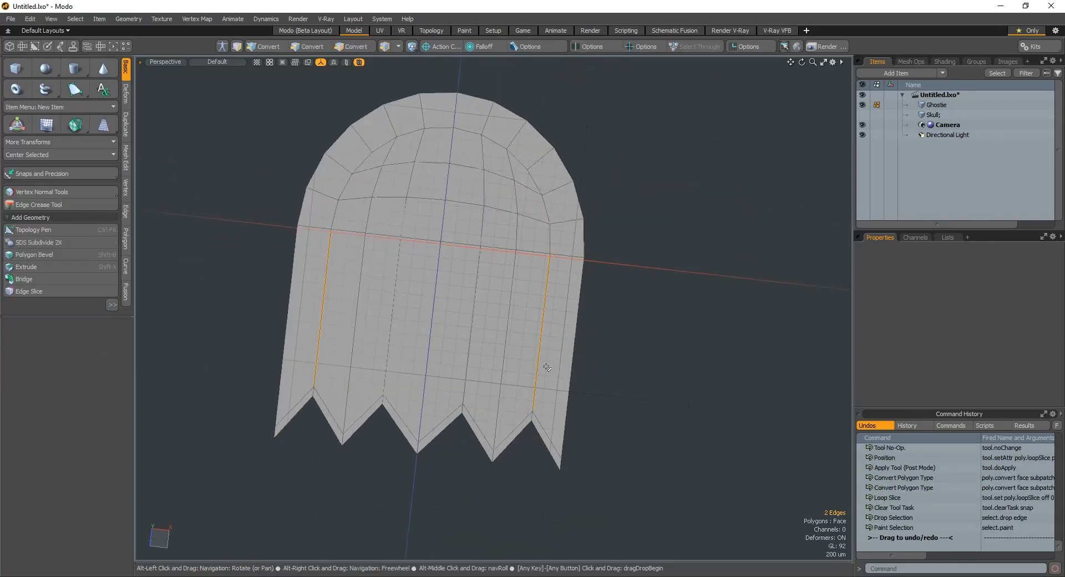
key("alt+c")
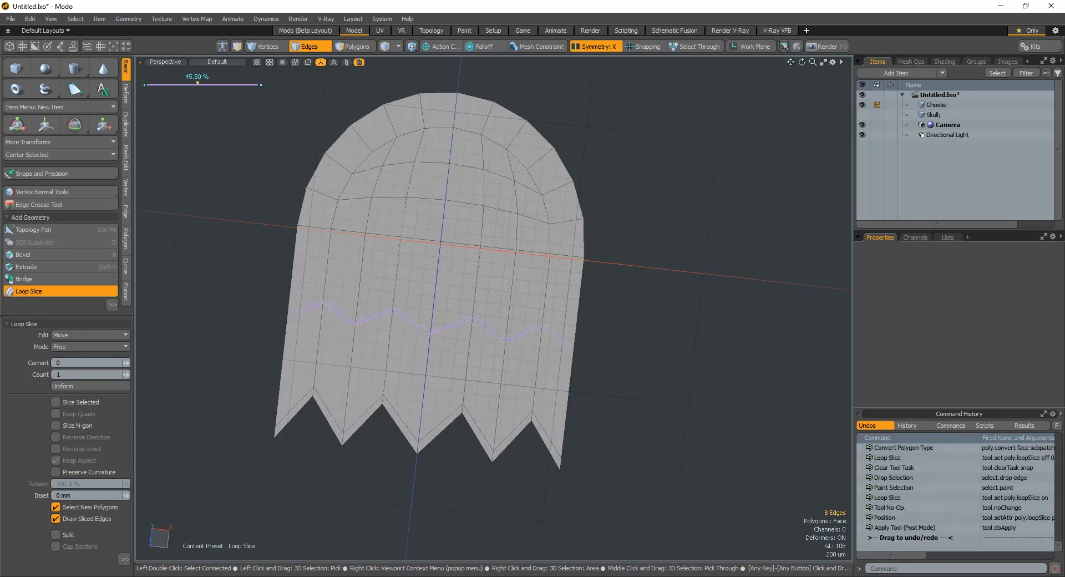
key("space")
left_click(613, 411)
Stretch the whole ghost mesh slightly along Z with the Scale tool
scroll(613, 411, "down", 2)
left_click_drag(566, 414, 580, 304, "alt")
scroll(539, 363, "down", 4)
key("r")
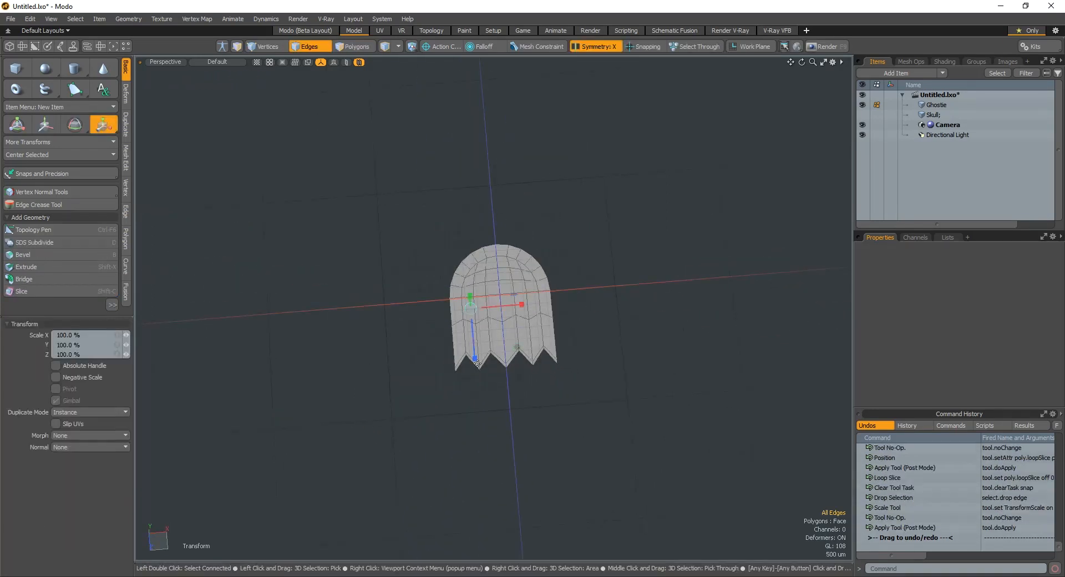
left_click_drag(473, 333, 475, 358)
key("space")
scroll(500, 311, "up", 3)
Thicken the flat ghost mesh by about 2.1 mm
mouse_move(500, 311)
left_mouse_down("alt")
mouse_move(525, 290)
mouse_move(517, 316)
left_mouse_up("alt")
key("shift+d")
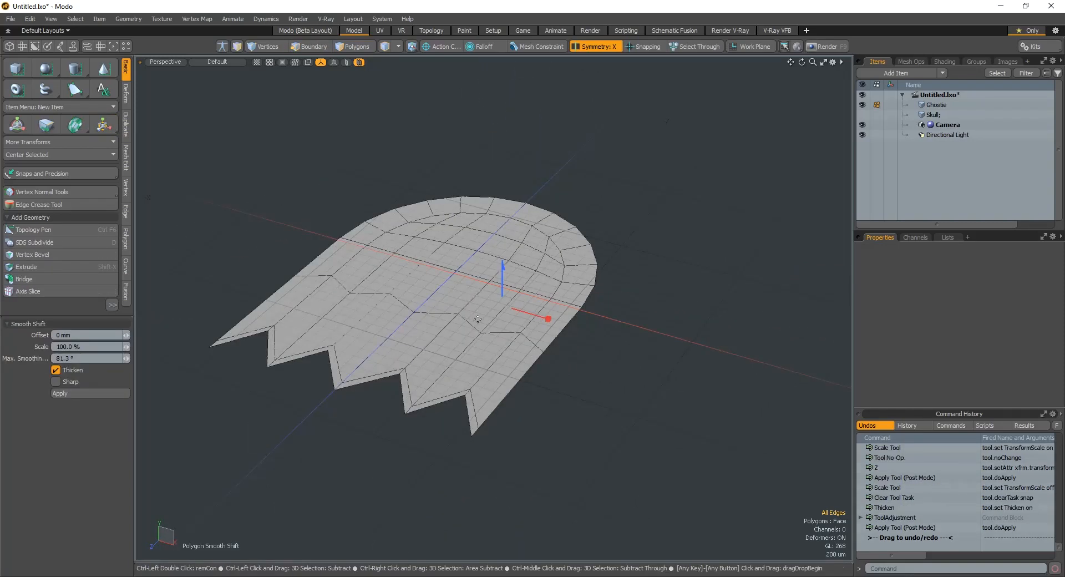
key("2")
scroll(507, 326, "down", 5)
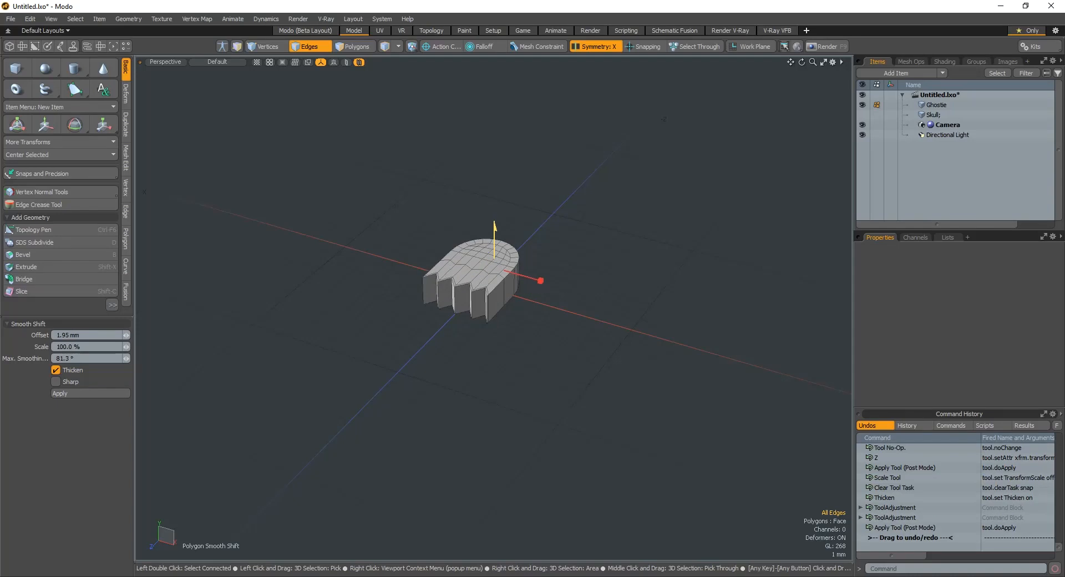
left_click_drag(579, 264, 517, 215, "alt")
left_click_drag(493, 261, 559, 469, "alt")
key("space")
Examine the thickened ghost from several angles with subdivision smoothing toggled, checking the hem and side walls
scroll(516, 311, "up", 5)
key("Tab")
key("Tab")
key("Tab")
key("Tab")
key("Tab")
key("Tab")
key("Tab")
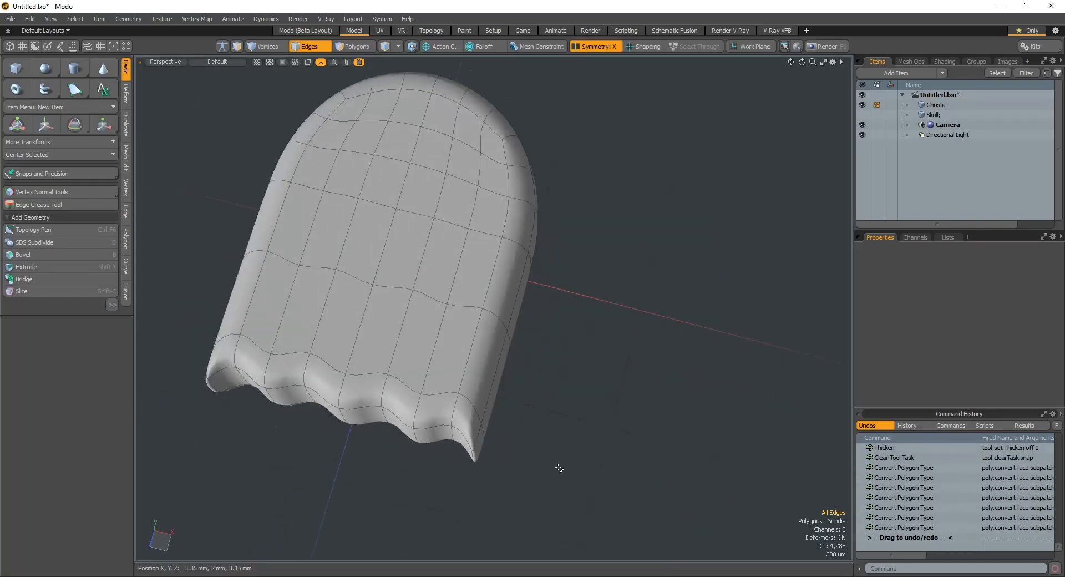
key("Tab")
left_click_drag(493, 202, 546, 295, "alt")
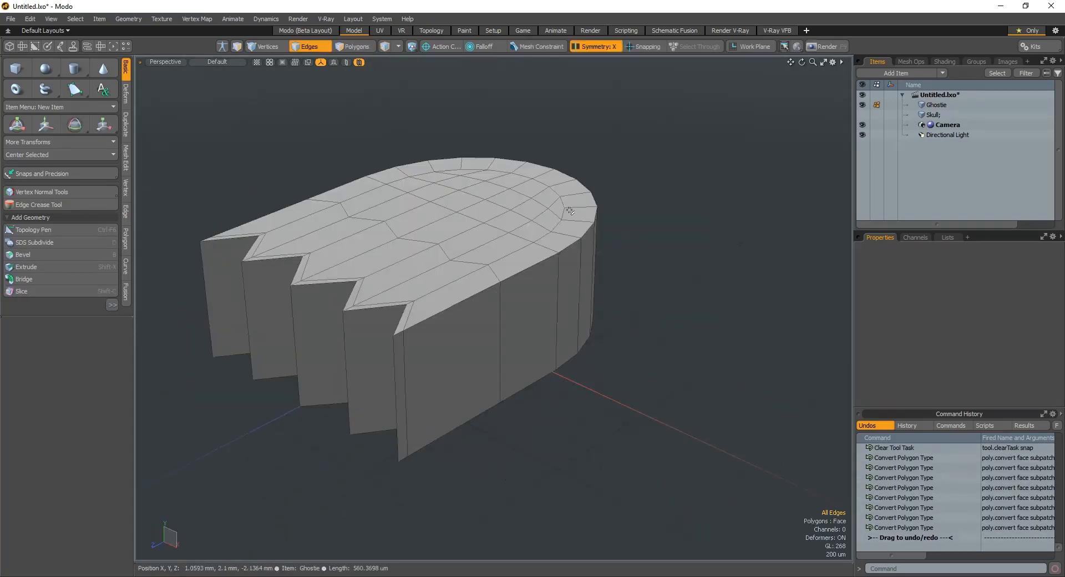
left_click_drag(627, 161, 504, 463, "alt")
left_click_drag(456, 293, 490, 431, "alt")
key("Tab")
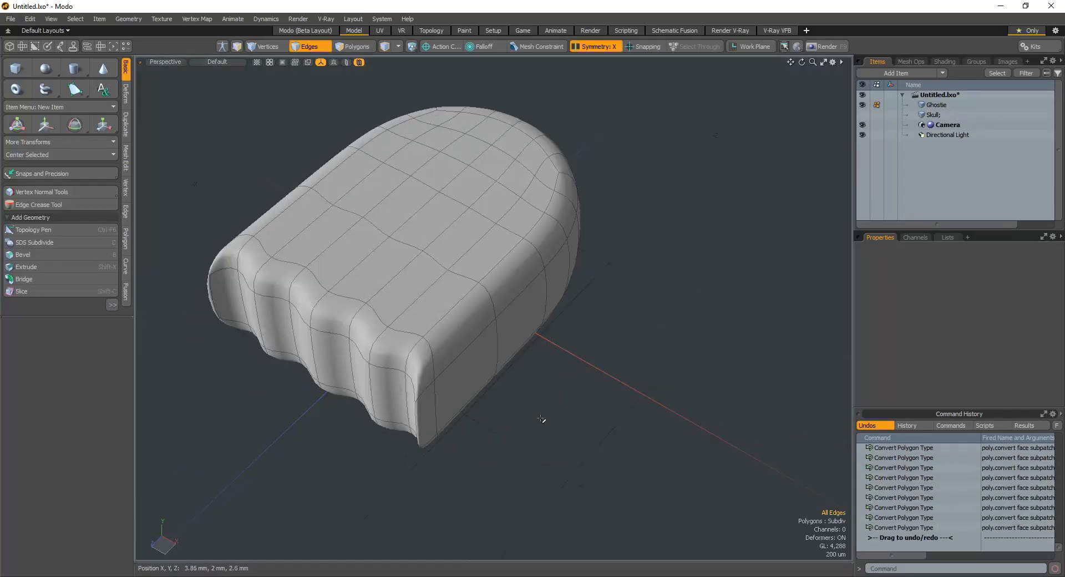
left_click_drag(410, 429, 674, 463, "alt")
key("Tab")
left_click_drag(609, 408, 601, 303, "alt")
left_click_drag(600, 303, 590, 349, "alt")
left_click_drag(586, 297, 568, 367, "alt+shift")
key("3")
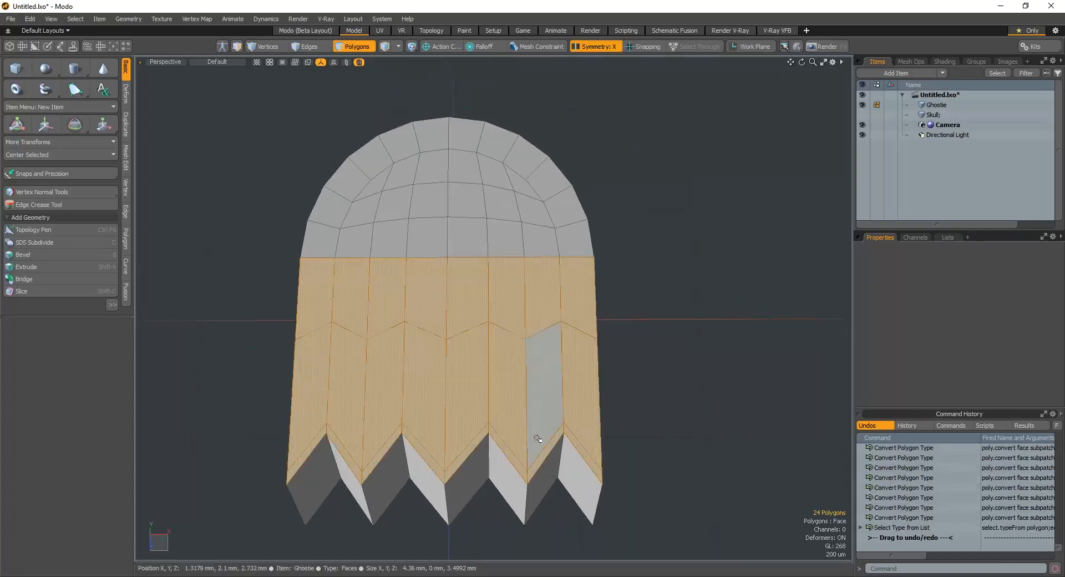
left_click(542, 463)
left_click(673, 434)
left_click_drag(673, 435, 668, 417, "alt")
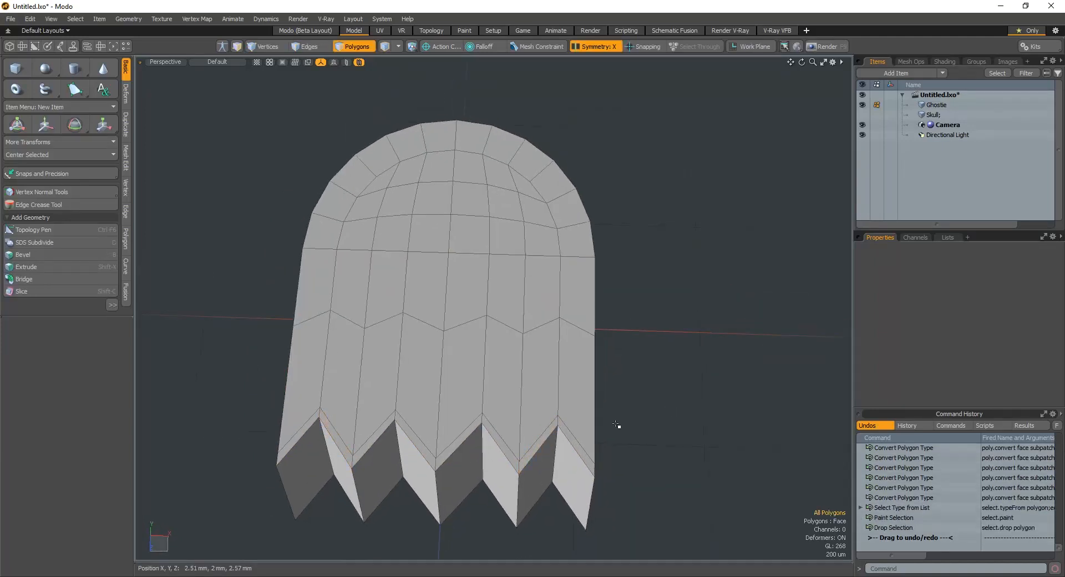
key("2")
scroll(558, 420, "up", 4)
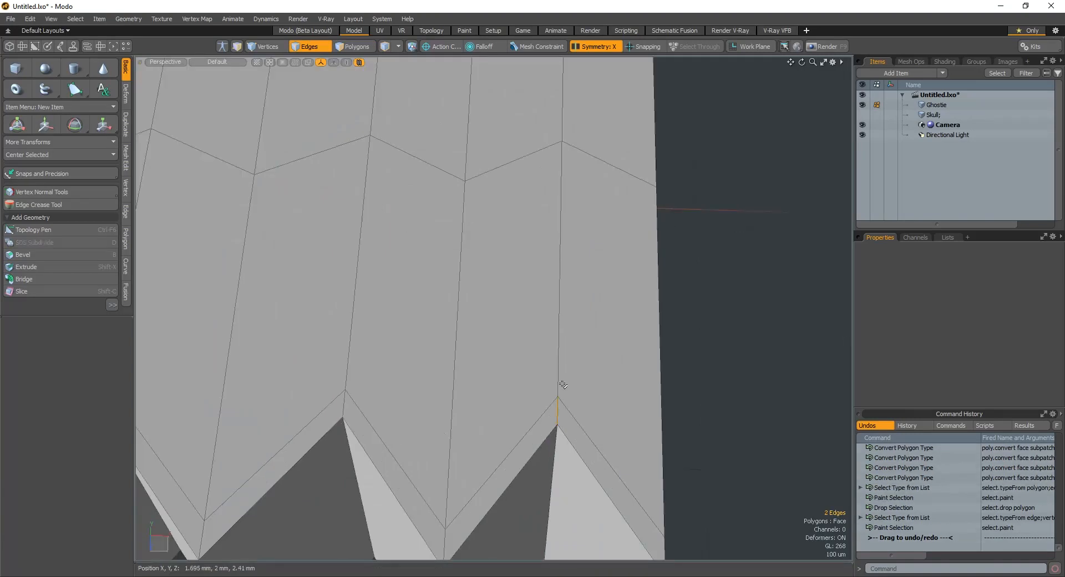
scroll(560, 366, "down", 5)
left_click_drag(561, 291, 560, 268, "alt")
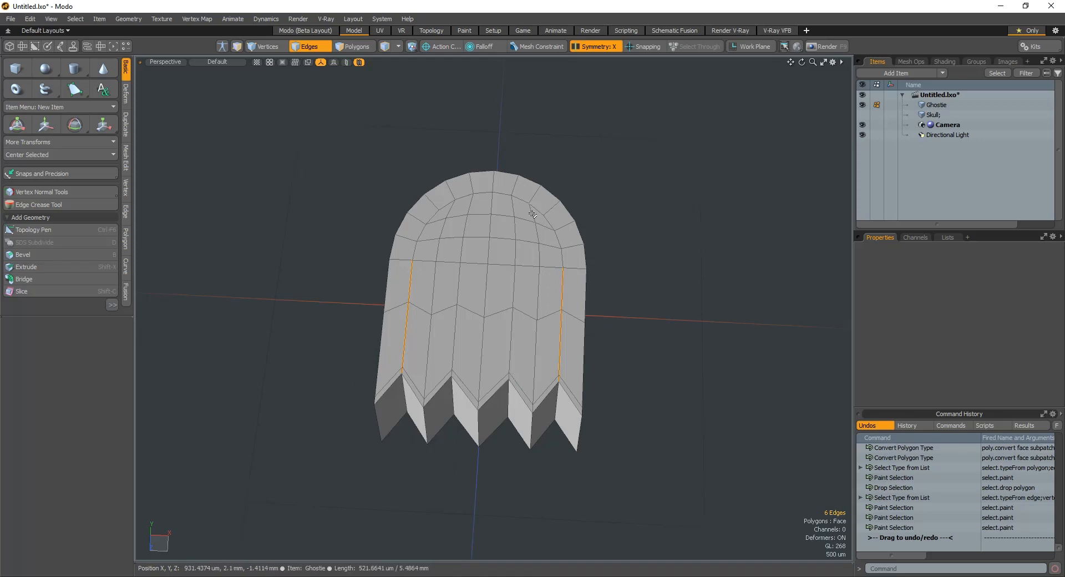
scroll(581, 408, "up", 5)
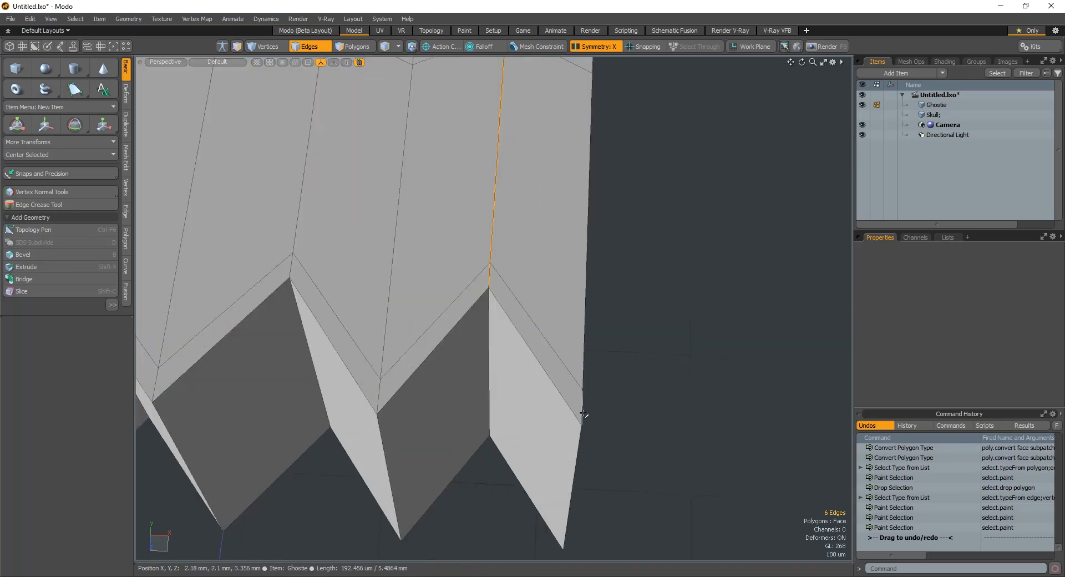
scroll(587, 359, "down", 5)
Select the edges outlining the ghost's front face along both sides and around the dome
left_click(589, 294)
key("Up")
key("Up")
key("Up")
Add the lengthwise edges running from alternate hem tips up to the dome to the front outline selection
scroll(544, 321, "up", 3)
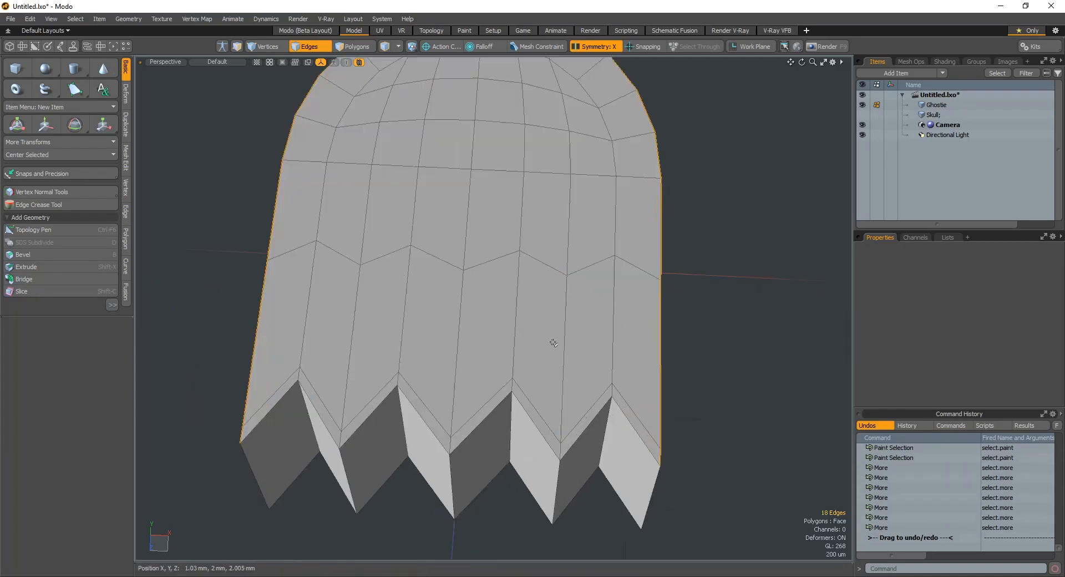
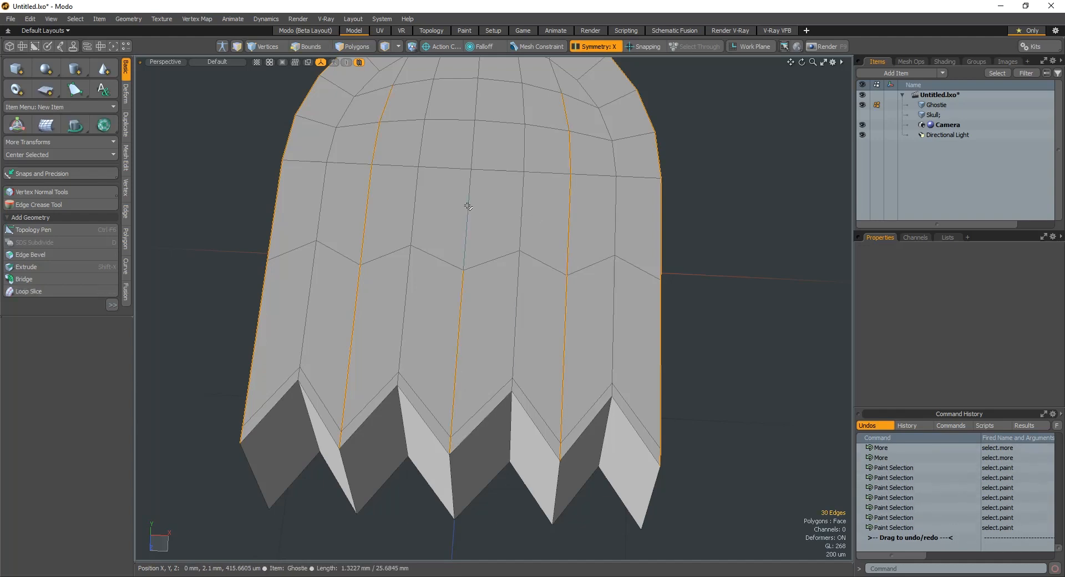
left_click_drag(474, 137, 475, 103, "shift")
scroll(484, 178, "down", 4)
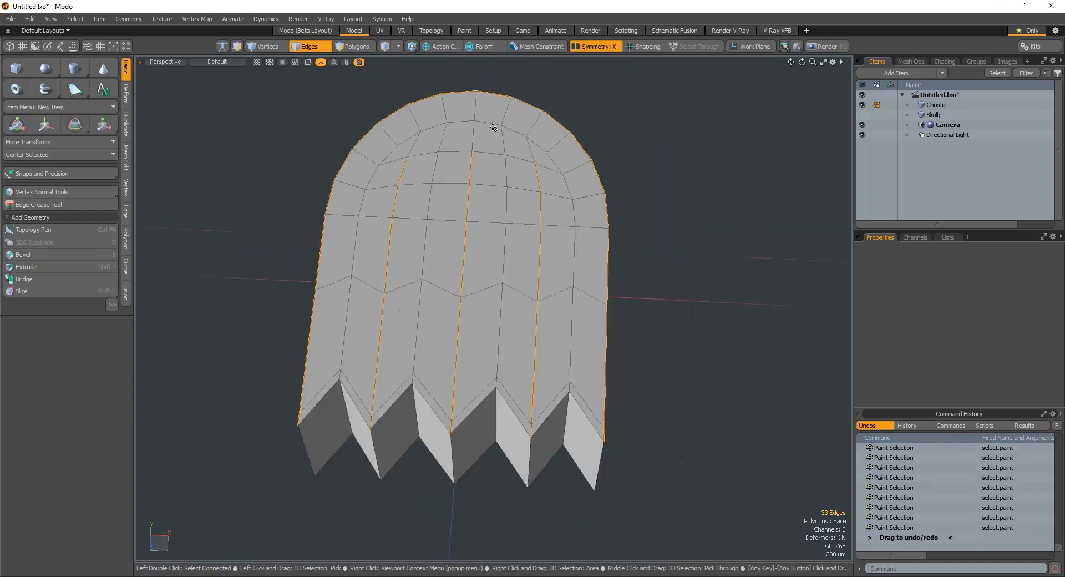
scroll(492, 129, "up", 4)
left_click(465, 143, "shift")
left_click_drag(496, 221, 544, 181, "alt")
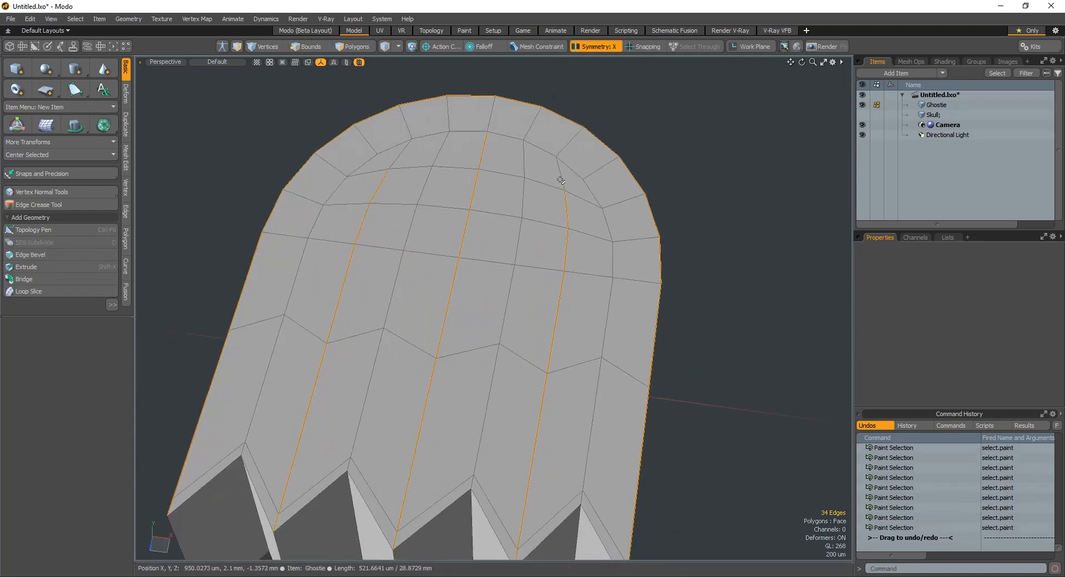
scroll(490, 216, "down", 4)
left_click_drag(490, 219, 495, 243, "alt")
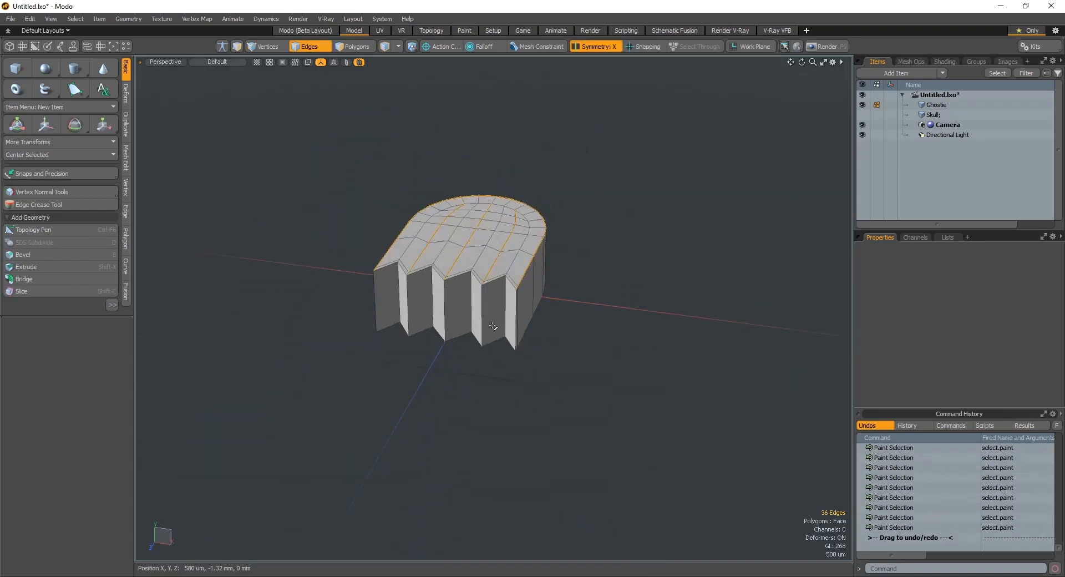
Try to move the selected outline and lengthwise edges down and preview the folds with subdivision smoothing
key("w")
scroll(504, 312, "up", 4)
left_click_drag(506, 303, 500, 216, "alt")
left_click_drag(533, 162, 541, 233)
key("q")
left_click(619, 182)
key("Tab")
left_click_drag(619, 181, 634, 260, "alt")
scroll(604, 255, "up", 5)
scroll(637, 321, "down", 5)
Undo the move of the outline and lengthwise edges along with the smoothing preview
key("ctrl+z")
key("ctrl+z")
key("ctrl+z")
key("ctrl+z")
key("ctrl+z")
key("ctrl+z")
key("ctrl+z")
key("ctrl+z")
Refine the edge selection and push the outline and lengthwise edges down to form folds in the ghost's front face
key("2")
left_click(595, 208, "ctrl")
left_click_drag(602, 328, 598, 268, "alt")
key("w")
left_click_drag(501, 242, 572, 344)
key("q")
left_click(777, 136)
key("Tab")
left_click_drag(622, 306, 518, 276, "alt")
left_click_drag(511, 206, 495, 305, "alt")
key("Tab")
Try to extend the vertical corner edges at the ghost's hem with Edge Extend
left_click(424, 409)
left_click_drag(485, 357, 412, 495, "alt")
key("shift+x")
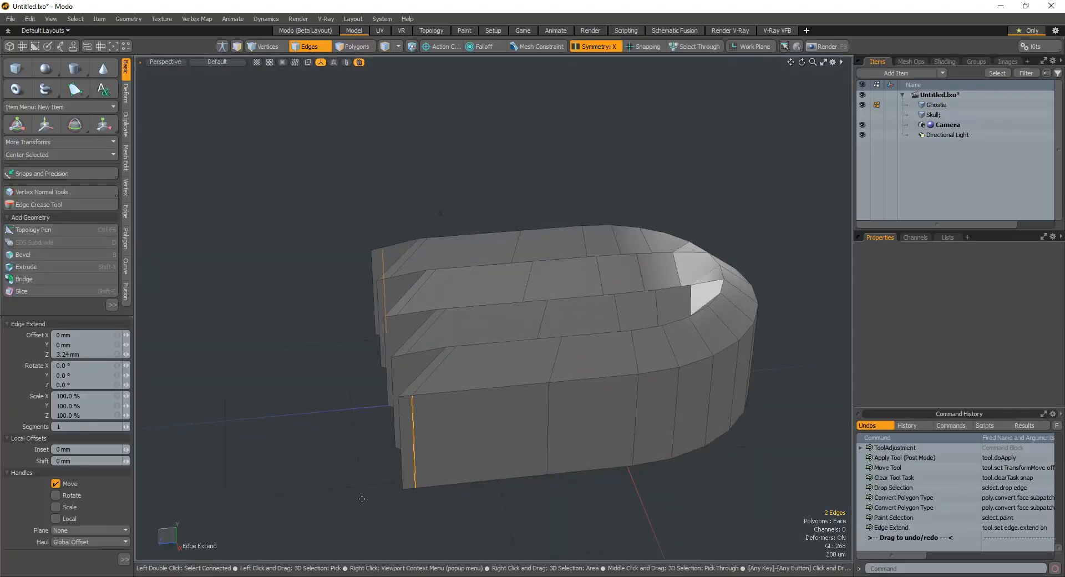
left_click_drag(413, 440, 575, 335)
key("ctrl+z")
key("ctrl+z")
Examine the ghost's hem and corners up close with subdivision smoothing toggled on and off
key("shift+s")
key("Tab")
scroll(599, 402, "up", 5)
scroll(580, 498, "down", 6)
key("q")
left_click(580, 498)
left_click_drag(580, 498, 524, 471, "alt")
key("Tab")
key("Tab")
key("Tab")
Select three spots along the ghost's hem and shift them slightly with the Move tool
left_click(545, 509)
left_click(481, 487, "shift")
left_click(410, 478, "shift")
left_click_drag(411, 478, 462, 467, "alt")
scroll(461, 467, "down", 5)
key("w")
left_click_drag(484, 515, 482, 527)
key("q")
left_click(549, 494)
Insert loop slices into the ghost's mesh near the hem corner to tighten the smoothed shape
left_click_drag(550, 495, 409, 403, "alt")
scroll(406, 416, "up", 5)
left_click(392, 411)
key("alt+c")
key("Tab")
left_click_drag(358, 430, 364, 381, "alt")
key("q")
left_click(391, 395)
key("alt+c")
left_click(397, 400)
left_click_drag(318, 330, 328, 353, "alt")
key("q")
key("Escape")
In a new mesh item, draw a flat 24-sided cylinder beside the ghost in top view, about 720 by 940 um in radius
left_click_drag(323, 286, 437, 386, "alt")
left_click_drag(447, 235, 516, 311, "alt")
left_click_drag(599, 322, 477, 327, "alt+shift")
left_click_drag(466, 313, 475, 333, "alt+shift")
key("ctrl+space")
left_click(537, 264)
left_click_drag(612, 275, 501, 266, "alt")
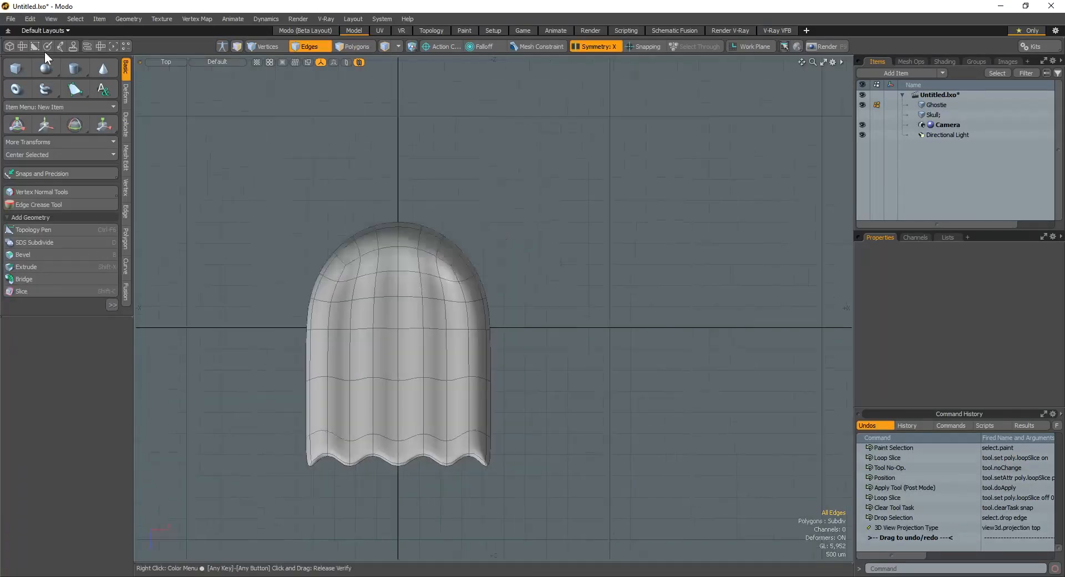
key("n")
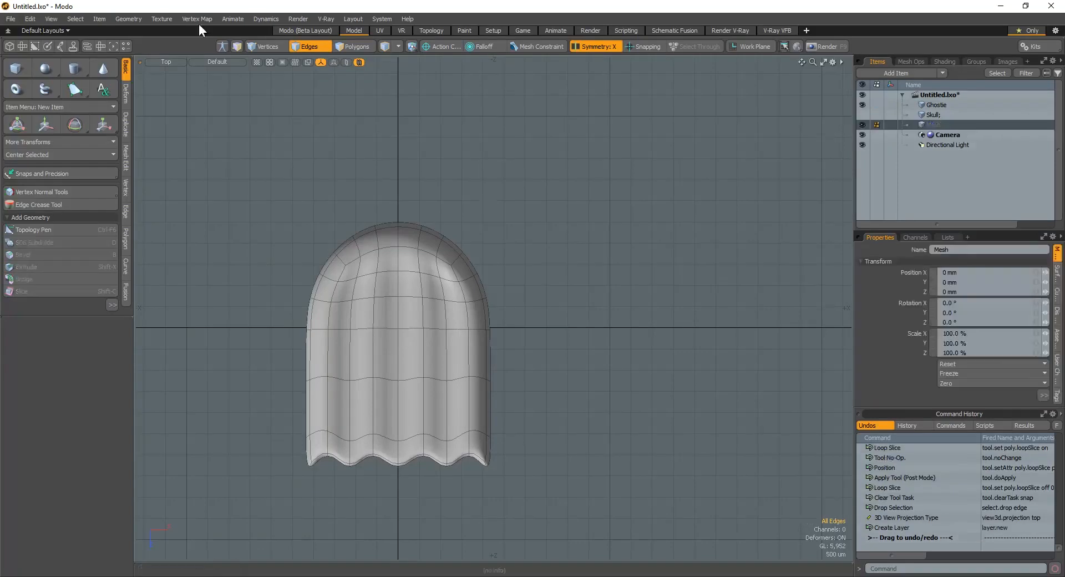
left_click(75, 69)
scroll(532, 297, "up", 3)
scroll(526, 267, "down", 3)
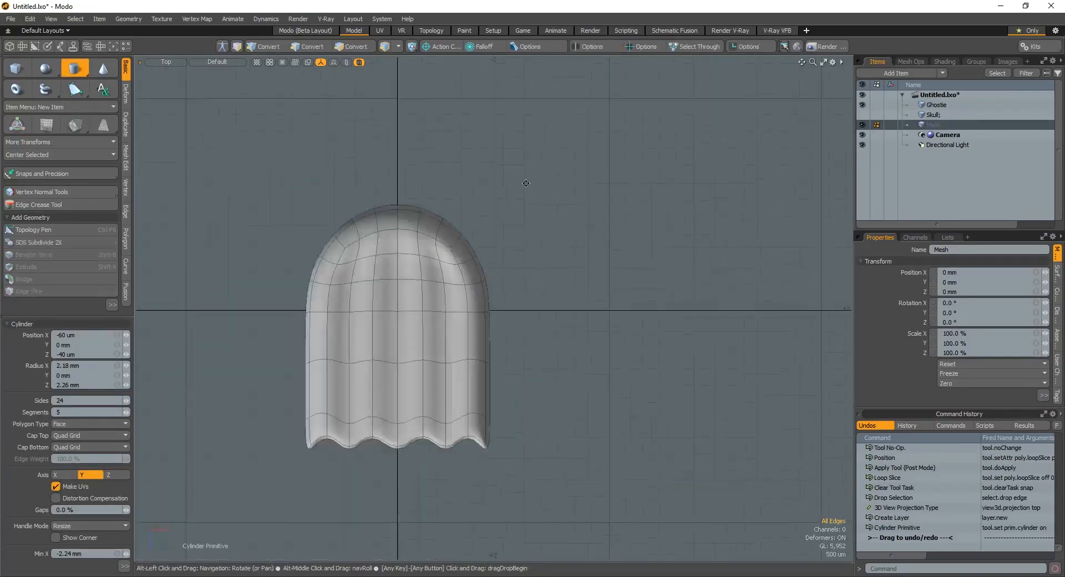
left_click_drag(539, 260, 570, 300)
Extend the flat eye cylinder upward along Y and lower the symmetrical eye pair by 400 um
key("ctrl+space")
left_click(631, 273)
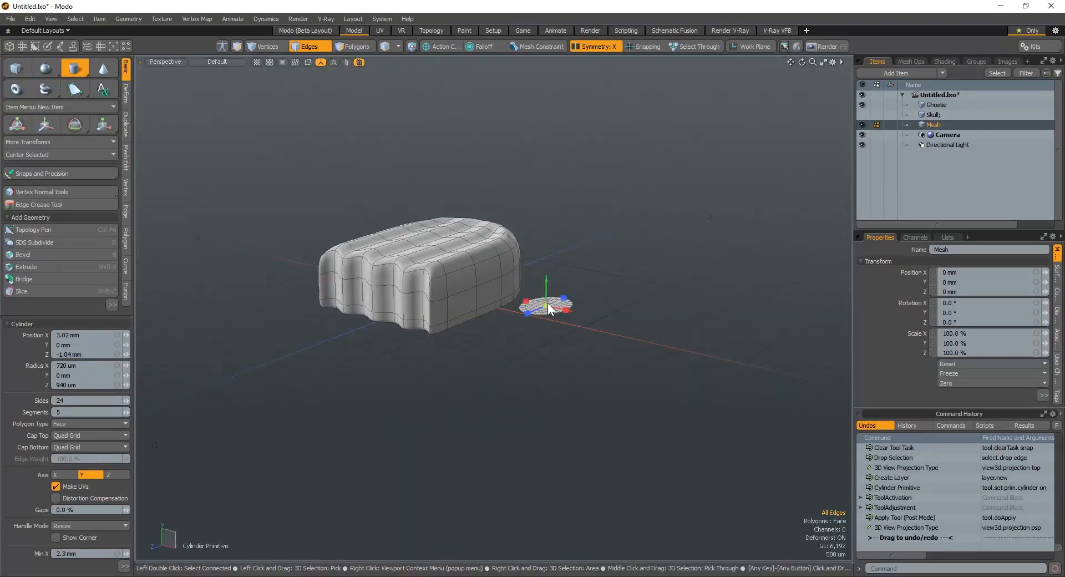
left_click_drag(546, 278, 546, 194)
key("space")
left_click_drag(649, 257, 602, 289, "alt")
key("w")
left_click(544, 264)
Move, rotate and scale the symmetrical eye cylinders in top view so they sit as slanted ovals on the ghost's face
key("ctrl+space")
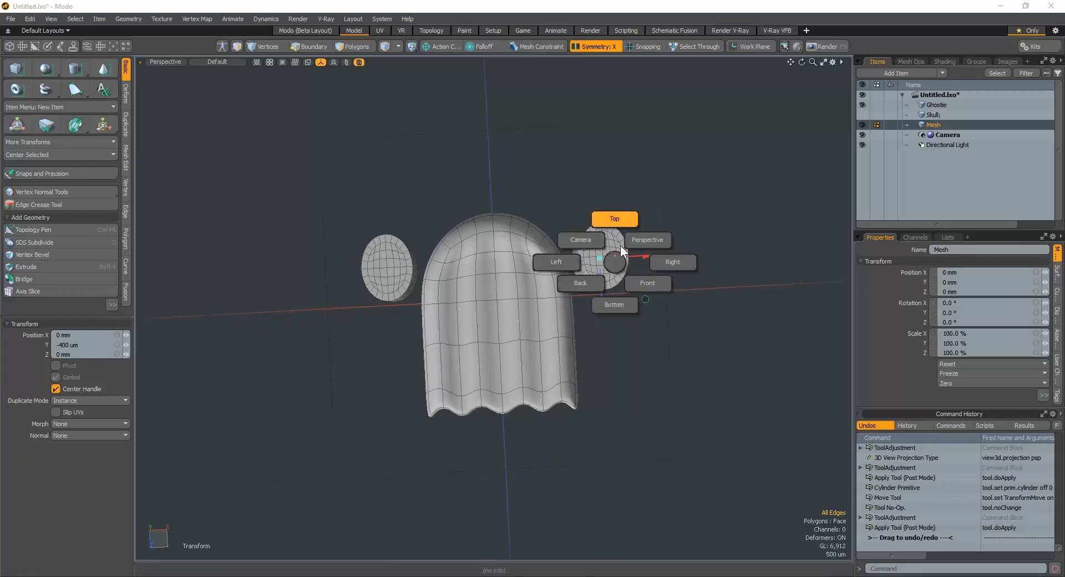
left_click(620, 222)
left_click_drag(645, 255, 520, 244, "alt")
key("y")
mouse_move(516, 247)
left_mouse_down()
mouse_move(524, 252)
mouse_move(512, 248)
left_mouse_up()
left_click_drag(514, 320, 514, 314)
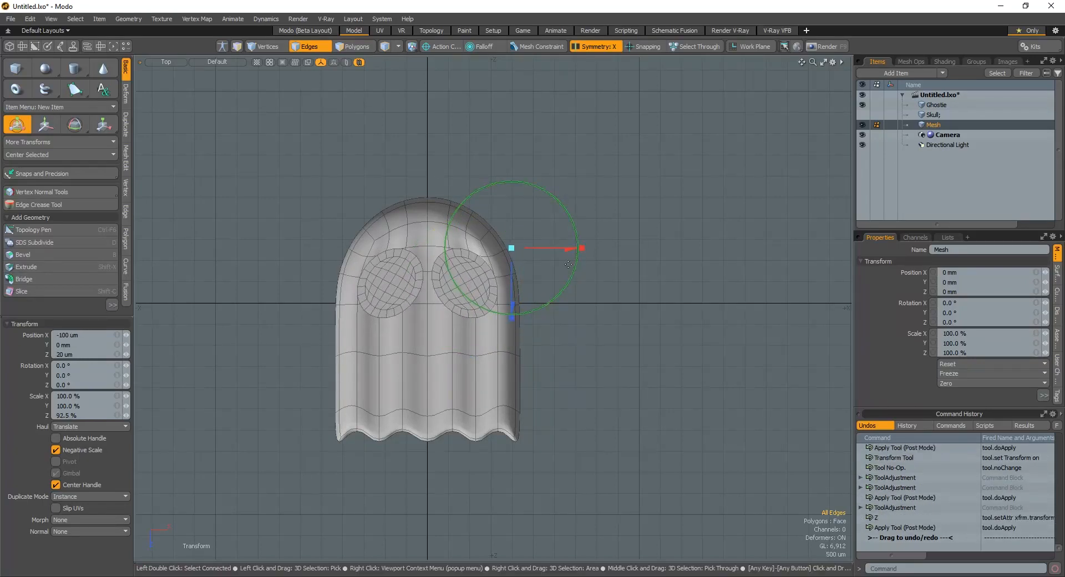
left_click_drag(582, 249, 577, 249)
mouse_move(506, 322)
left_mouse_down()
mouse_move(494, 317)
mouse_move(507, 310)
left_mouse_up()
left_click_drag(577, 251, 506, 250)
mouse_move(598, 320)
left_mouse_down("alt")
mouse_move(603, 365)
mouse_move(603, 335)
left_mouse_up("alt")
left_click(603, 335)
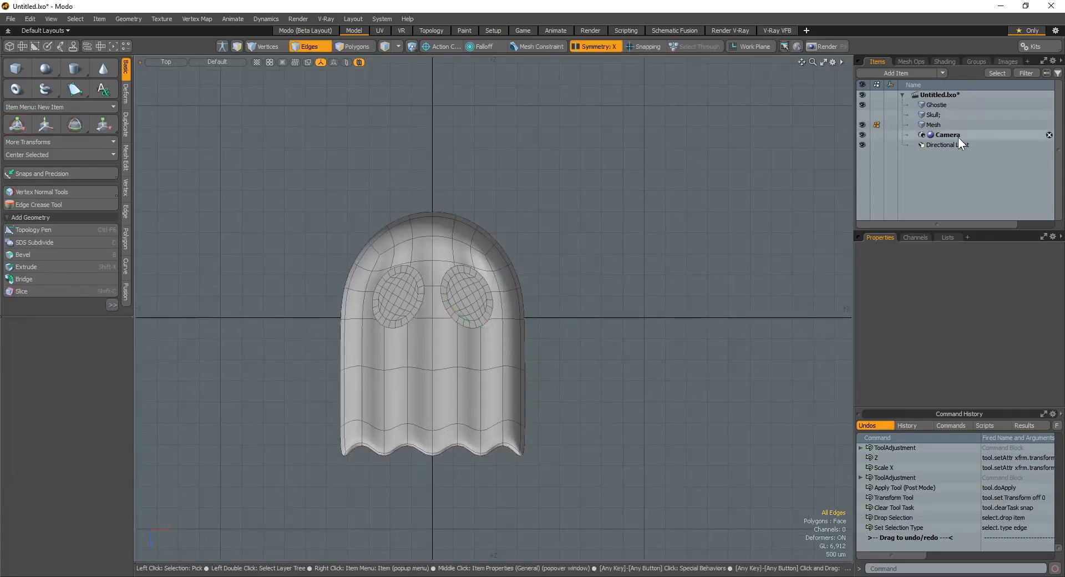
Rename the eye cylinders' mesh item as Eyes_Sub
left_click(937, 125)
double_click(968, 127)
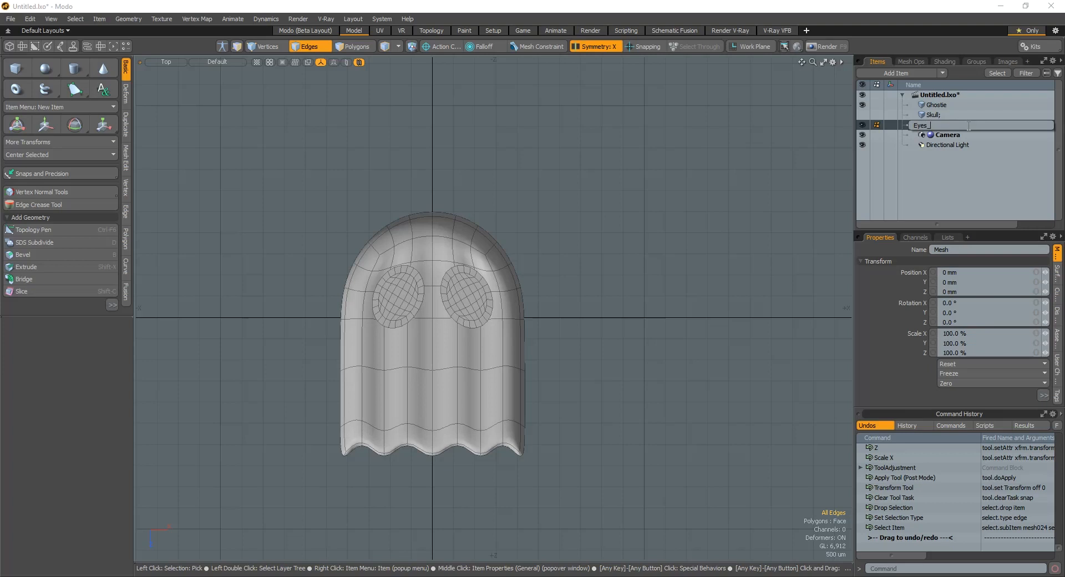
type("Eyes_Sub")
key("Return")
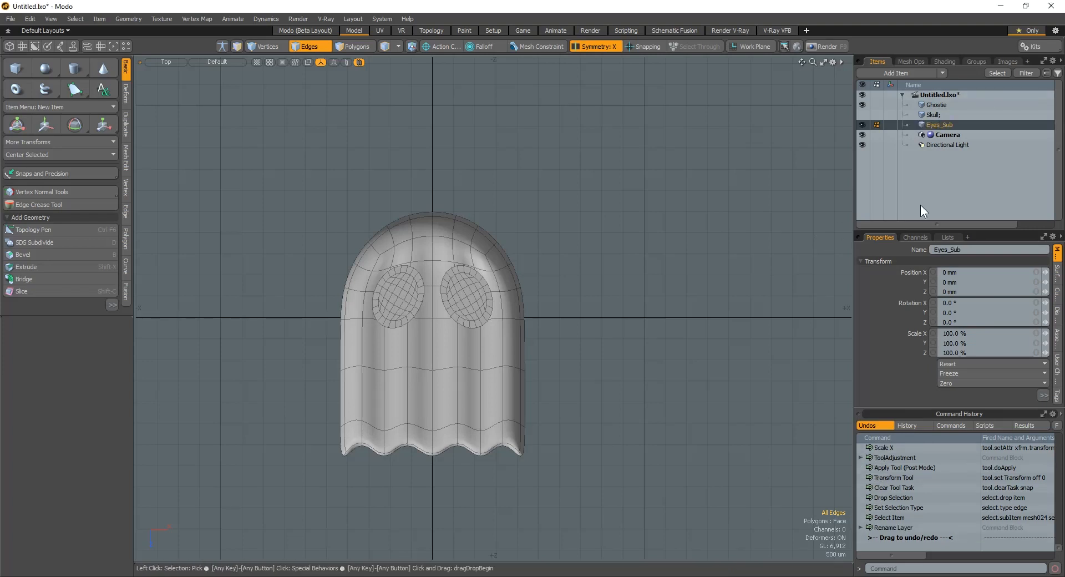
Duplicate Eyes_Sub, hide the copy, and place the original Eyes_Sub directly below Ghostie in the item list
key("5")
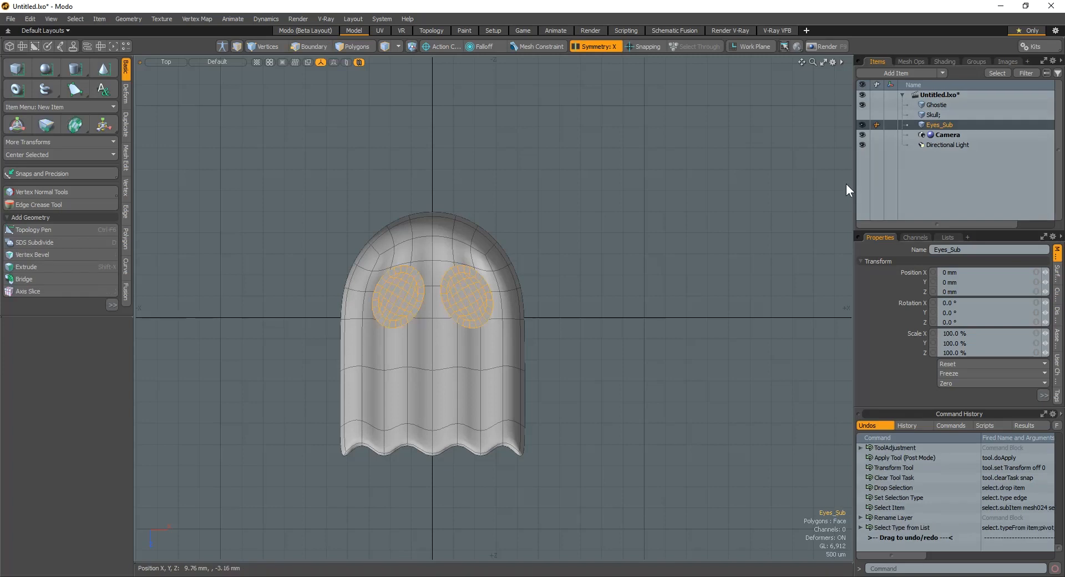
key("ctrl+d")
left_click(862, 135)
left_click(930, 125)
left_click_drag(934, 127, 934, 110)
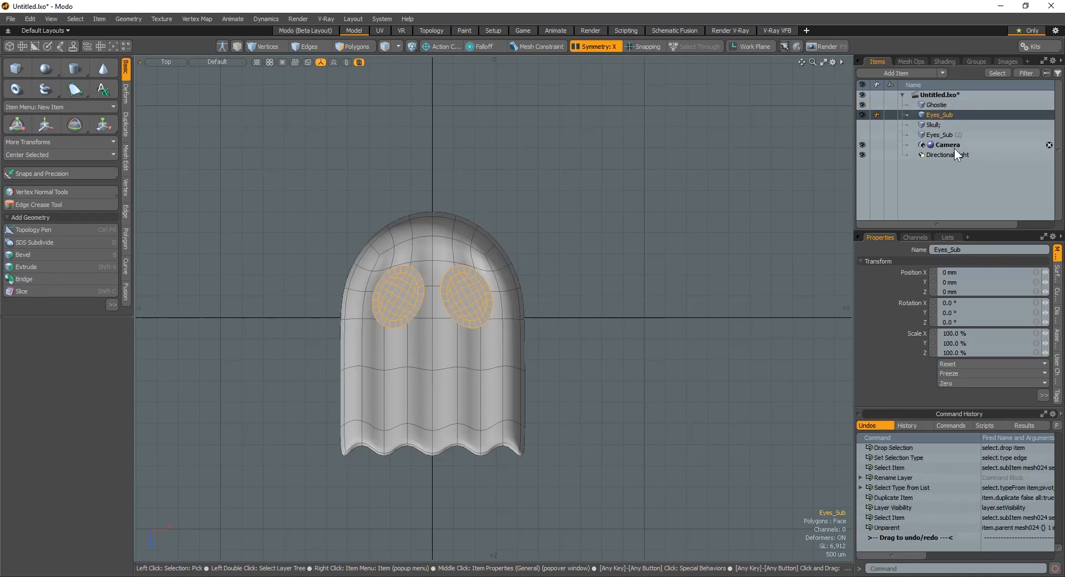
left_click_drag(580, 280, 604, 231, "alt")
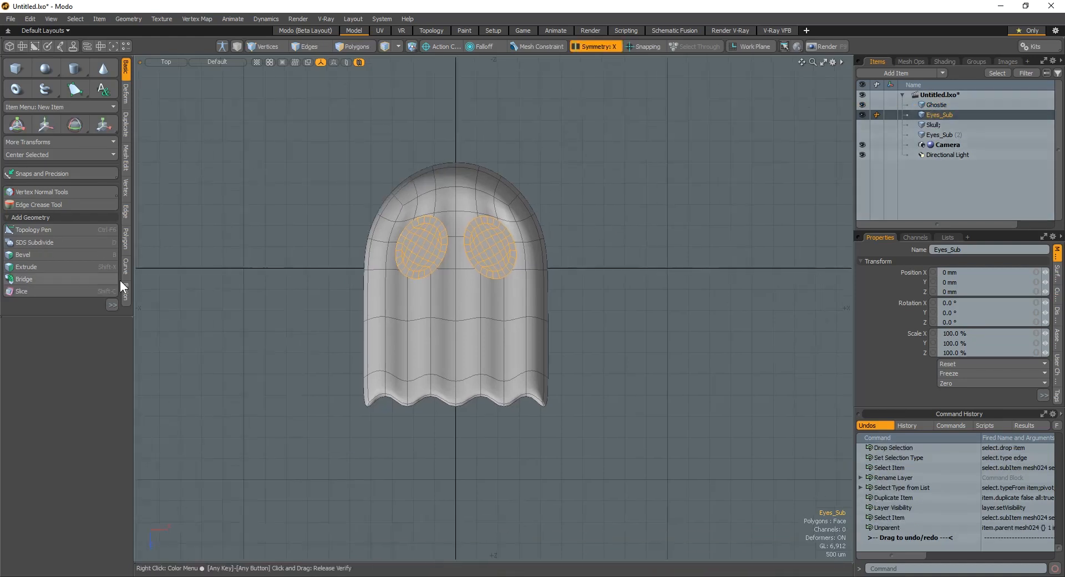
Create a new fusion from the Ghostie mesh with a 10% strip width
left_click(770, 150)
left_click(937, 104)
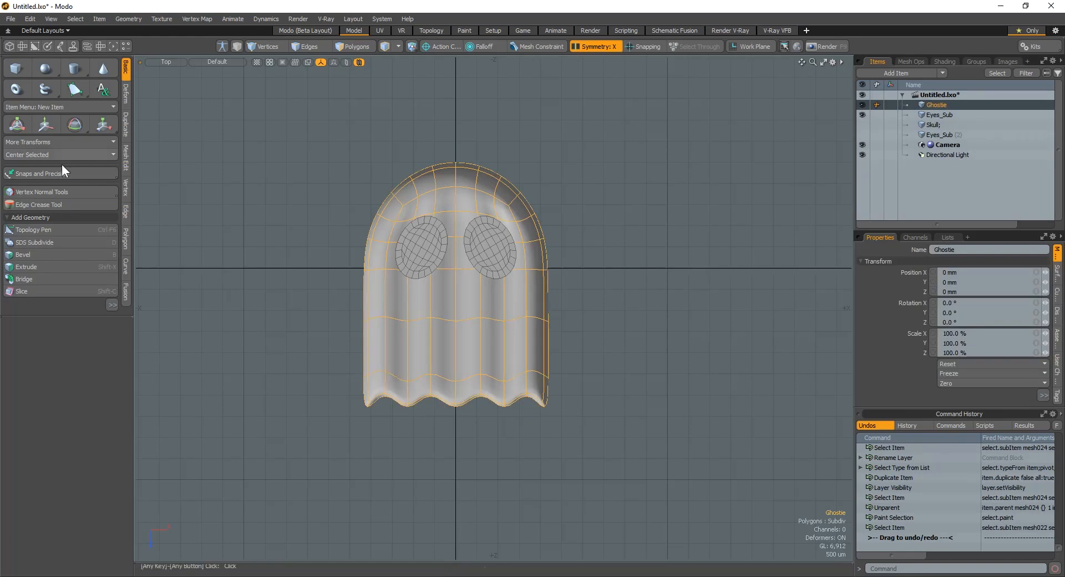
left_click(125, 293)
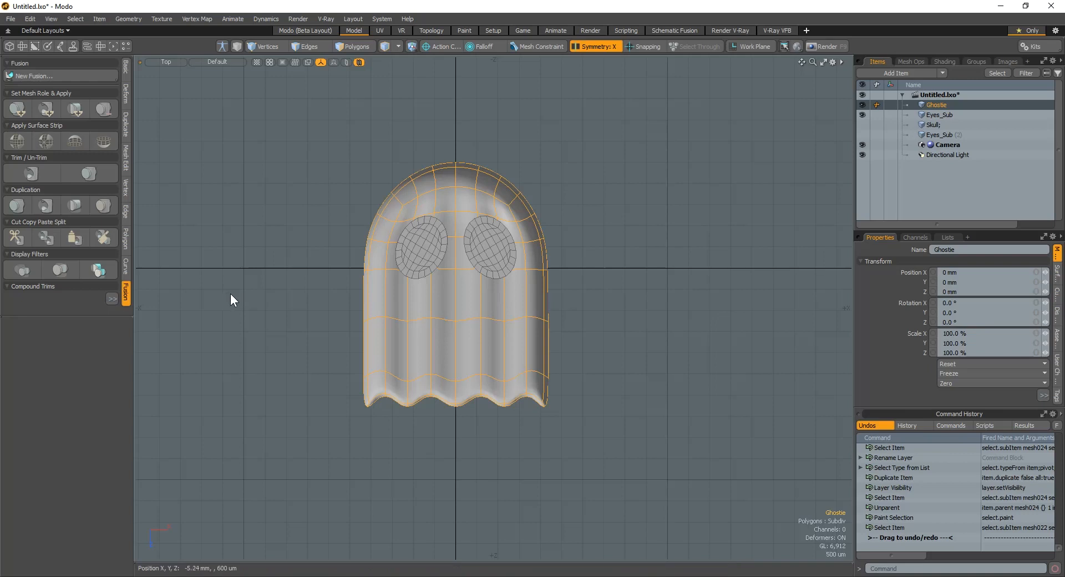
left_click(95, 74)
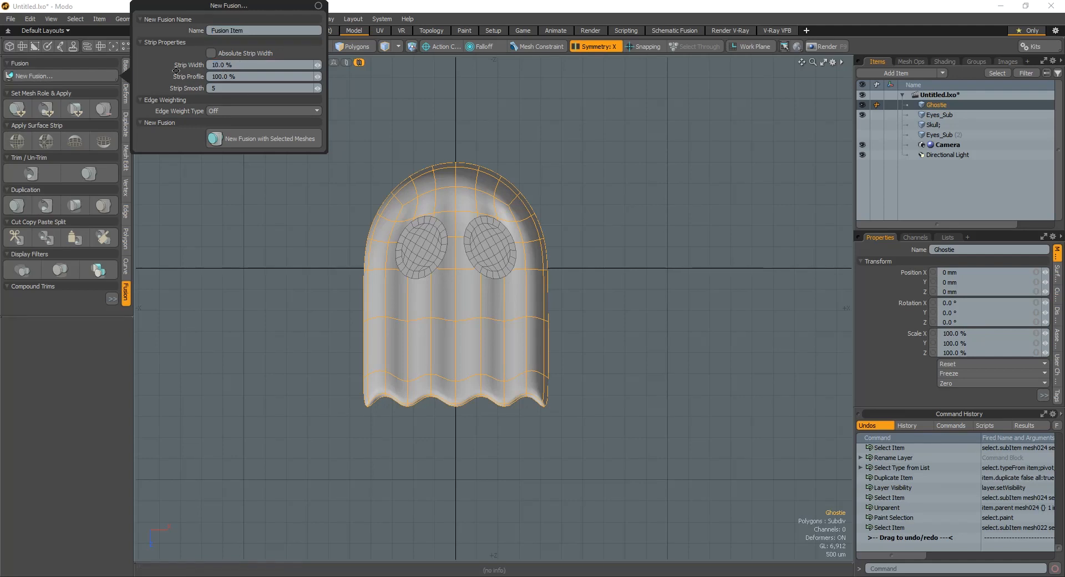
left_click(301, 136)
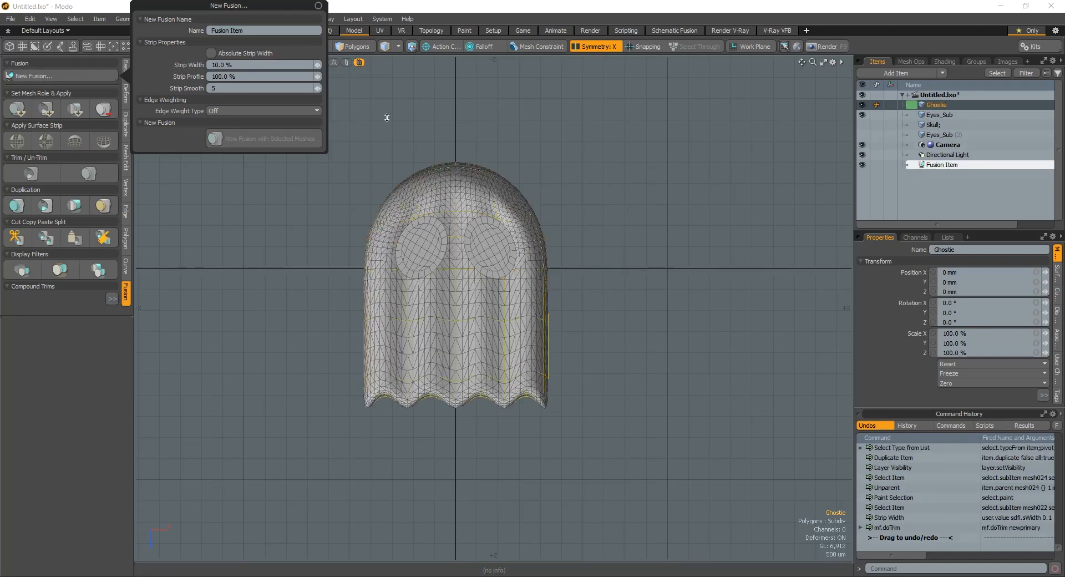
Assign Eyes_Sub the subtractive fusion role and trim it from Ghostie
left_click(950, 115)
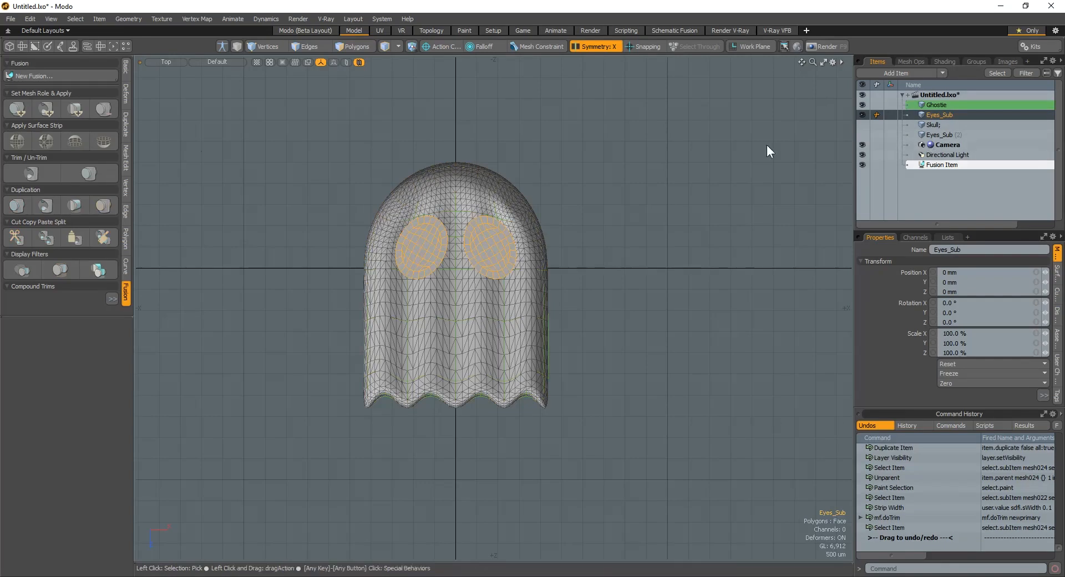
left_click(42, 109, "alt")
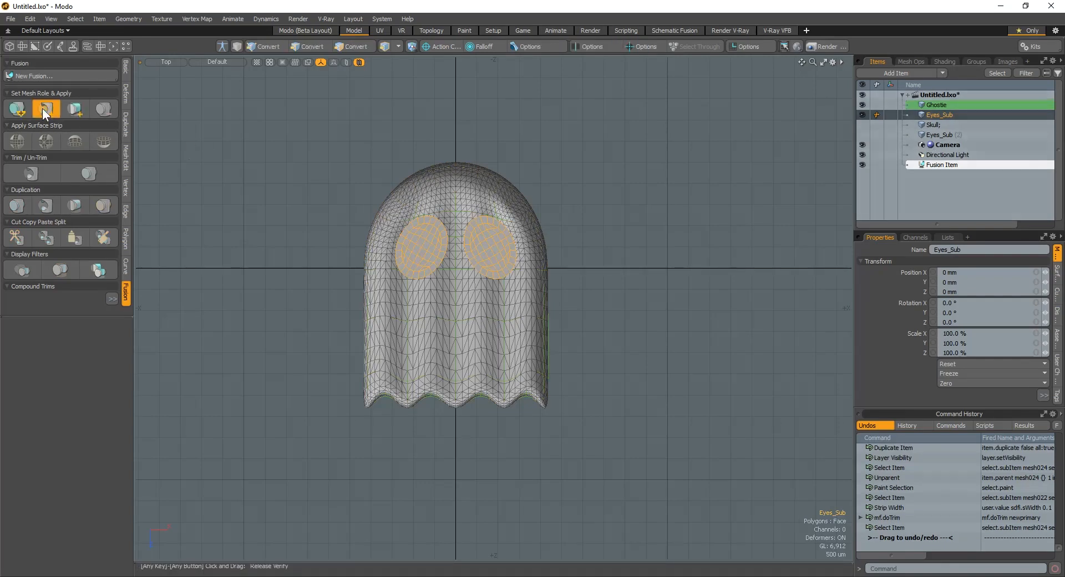
left_click(944, 105, "shift")
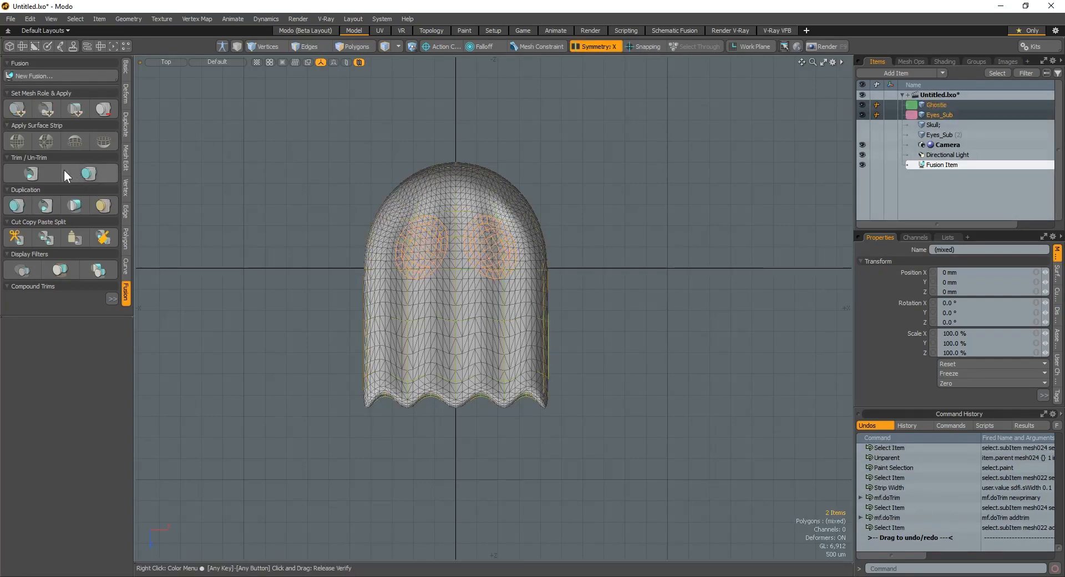
left_click(32, 174)
Examine the trimmed eye holes from several angles in perspective view, checking their edges and mesh
left_click_drag(663, 280, 594, 260, "alt+shift")
key("ctrl+space")
left_click(611, 250)
scroll(523, 183, "up", 5)
left_click_drag(450, 245, 580, 252, "alt+shift")
scroll(580, 253, "up", 5)
scroll(581, 252, "down", 3)
left_click(666, 254)
scroll(647, 283, "down", 5)
mouse_move(710, 228)
left_mouse_down("alt")
mouse_move(605, 315)
mouse_move(638, 304)
mouse_move(516, 305)
left_mouse_up("alt")
scroll(516, 305, "up", 5)
left_click_drag(516, 306, 544, 319, "alt")
scroll(505, 371, "up", 4)
scroll(505, 372, "down", 3)
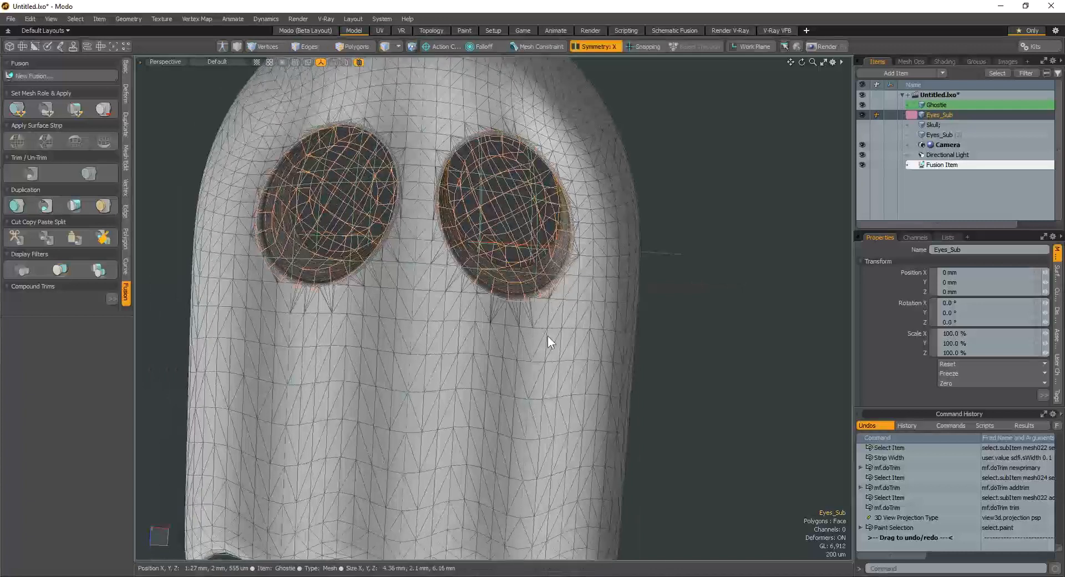
Rotate, scale and move the Eyes_Sub polygons to refine the shape and placement of the eye holes
key("w")
key("e")
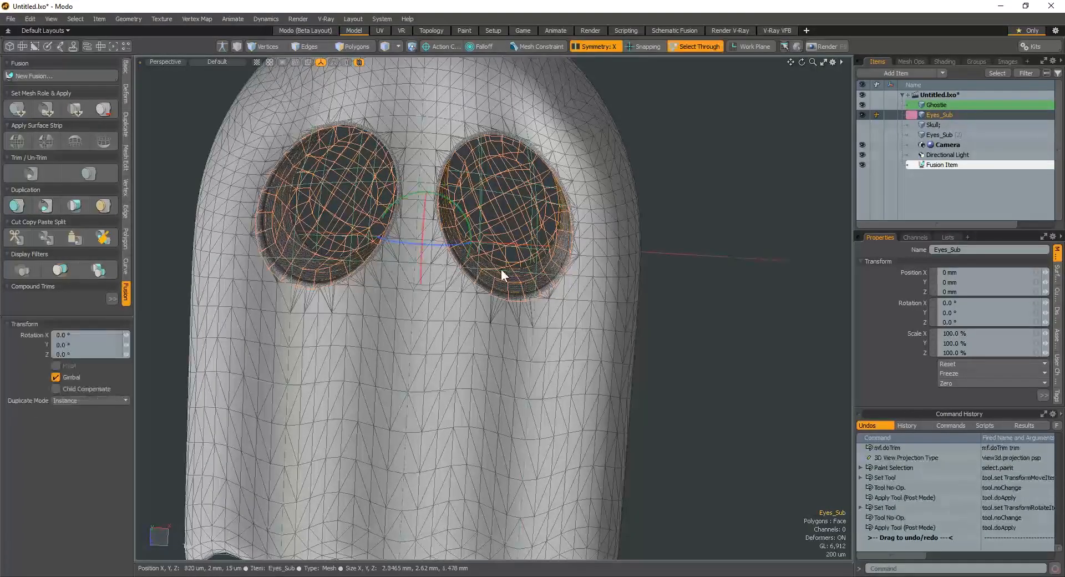
key("r")
left_click_drag(461, 291, 627, 296, "alt")
key("3")
key("e")
key("r")
key("w")
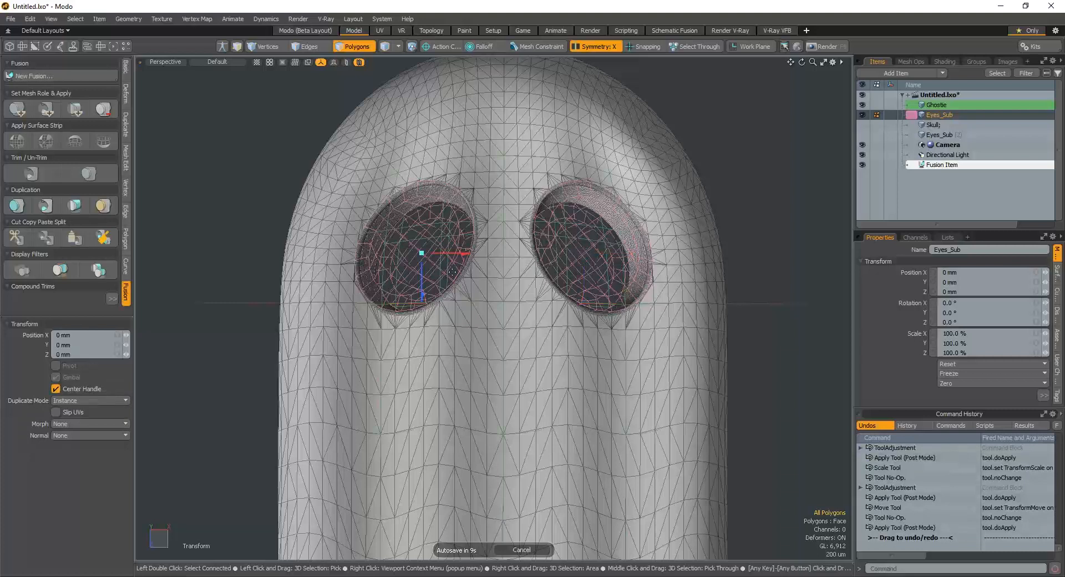
mouse_move(459, 286)
left_mouse_down()
mouse_move(468, 297)
mouse_move(461, 278)
left_mouse_up()
left_click_drag(550, 339, 541, 300, "alt+shift")
key("space")
Set the Fusion Item's default strip width to 30%
left_click_drag(541, 299, 727, 318, "alt")
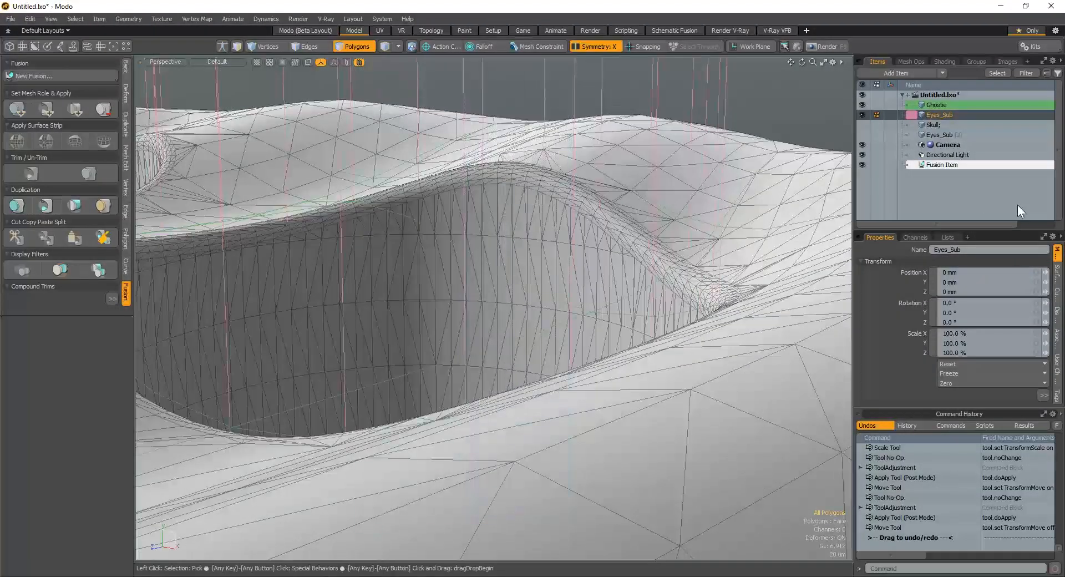
left_click(961, 164)
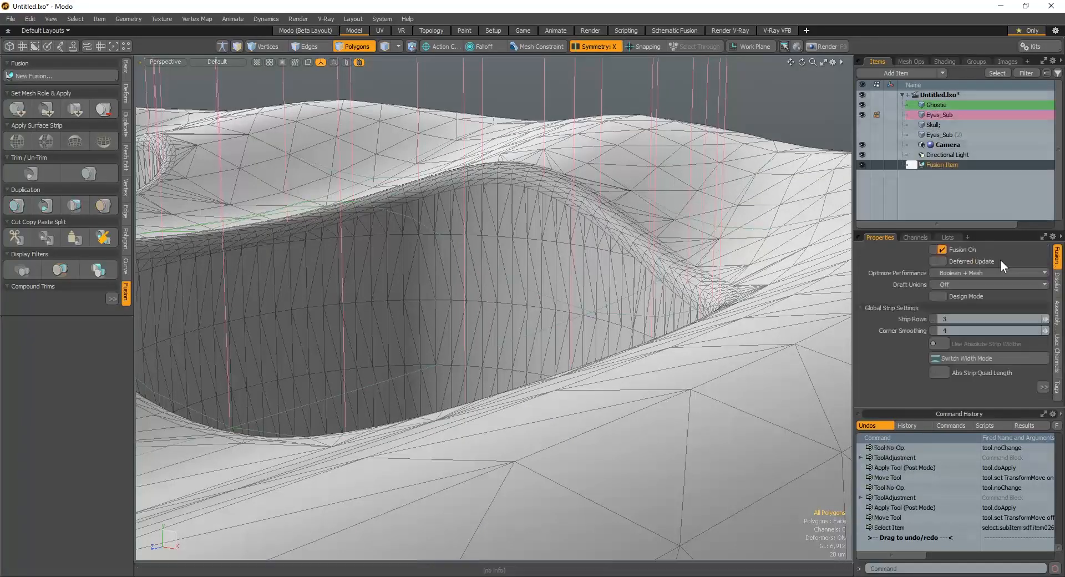
left_click(1043, 387)
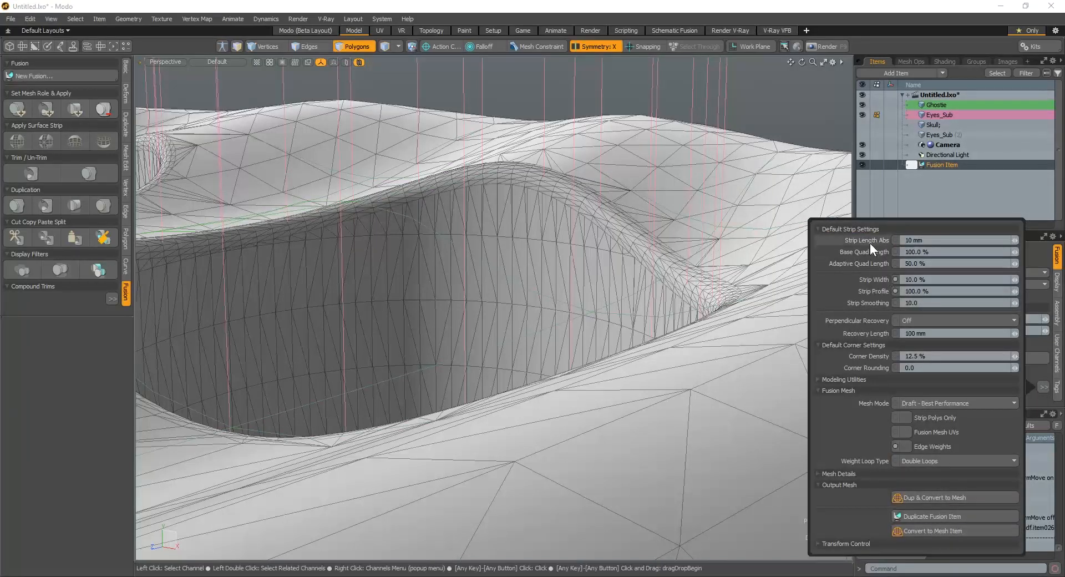
left_click(874, 282)
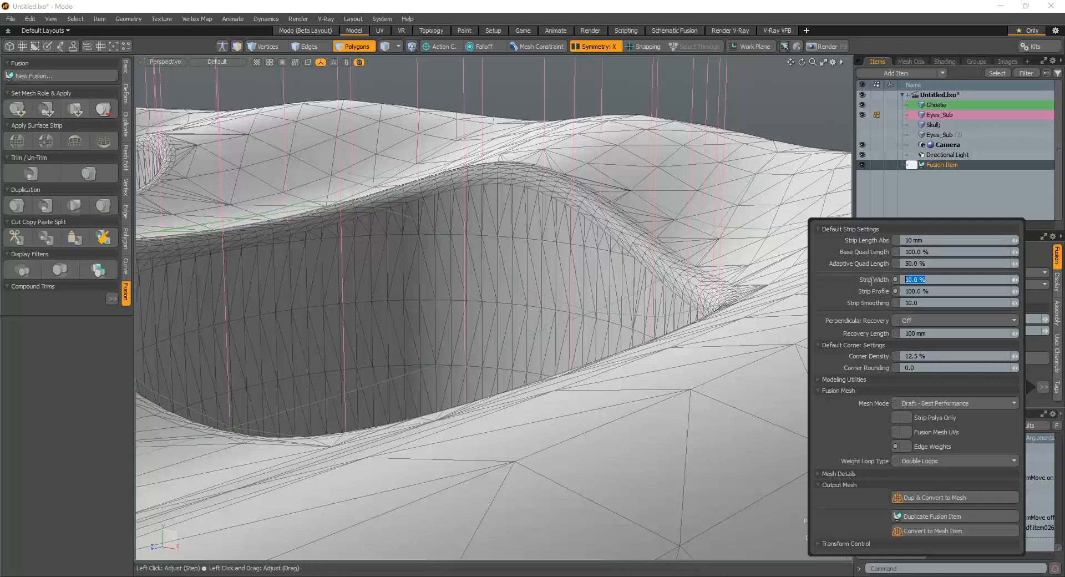
type("30")
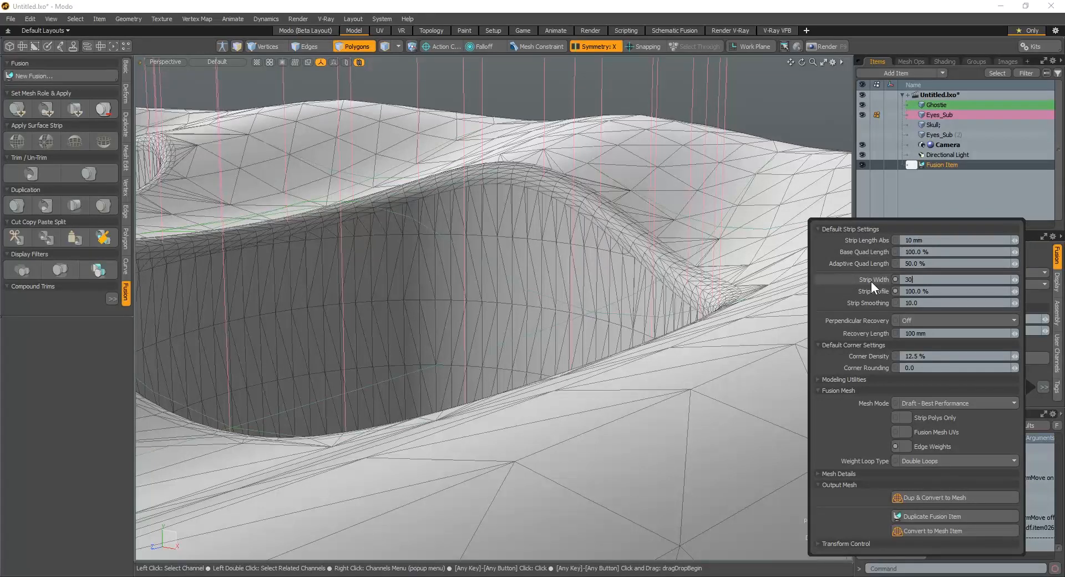
key("Return")
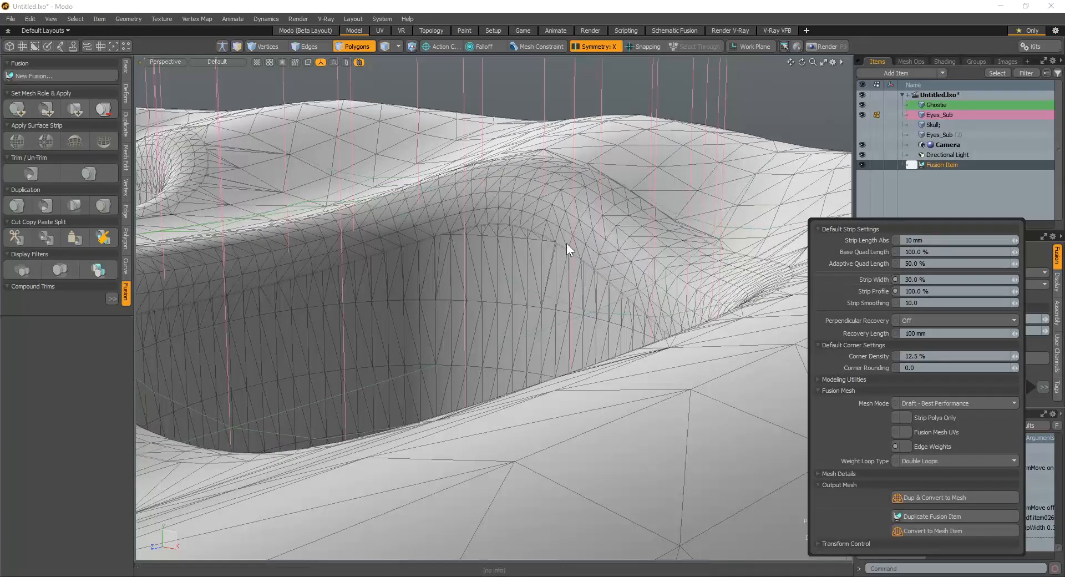
Try default strip widths of 1% and 50% on the Fusion Item, and settle on 45%
scroll(577, 267, "down", 5)
left_click_drag(577, 320, 580, 323, "alt")
left_click_drag(629, 259, 638, 327, "alt")
left_click(1044, 387)
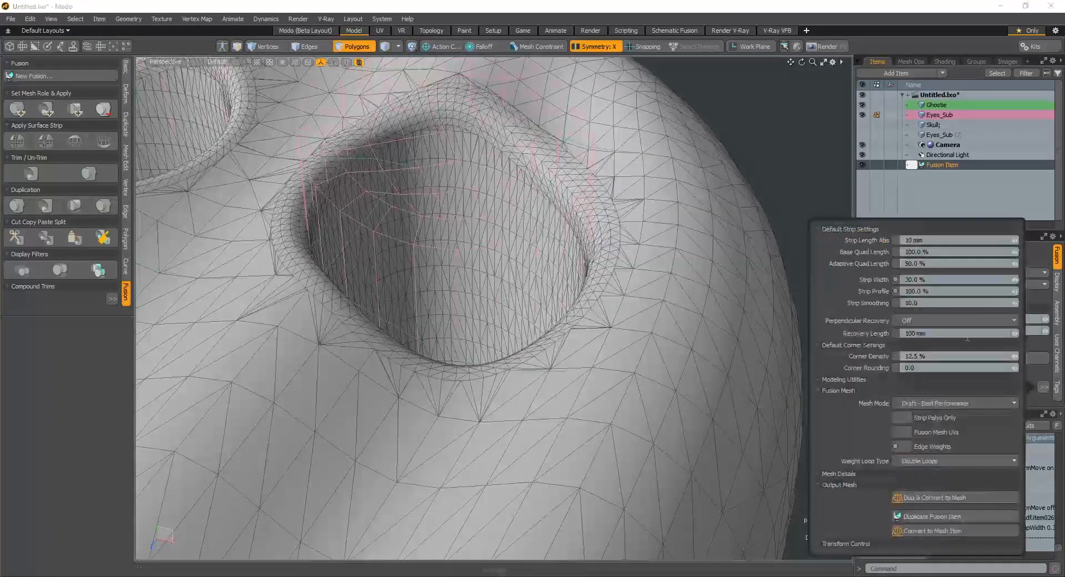
left_click(913, 279)
type("1")
key("Return")
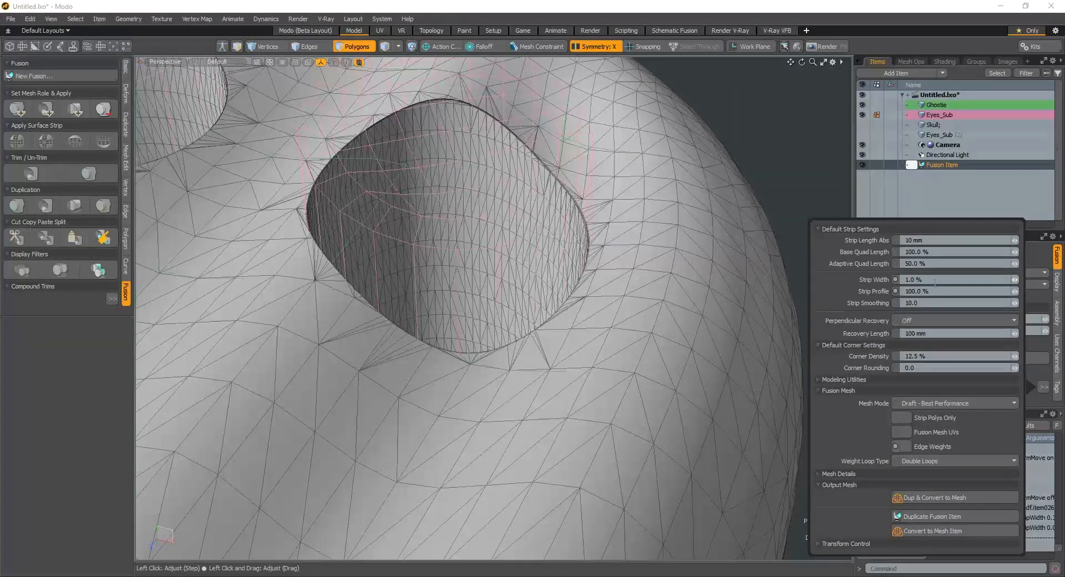
type("50")
key("Return")
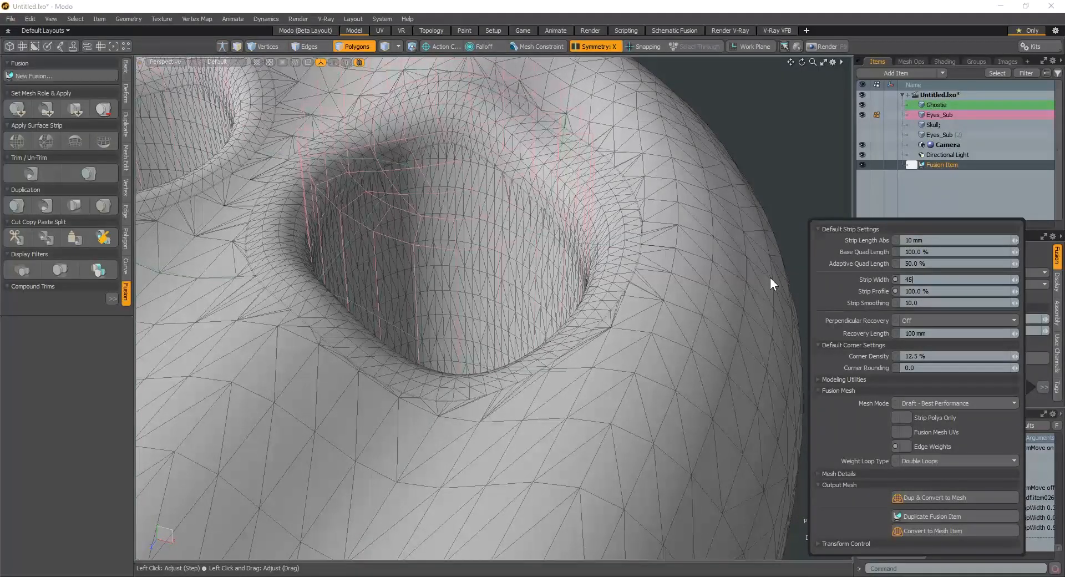
Check the softened eye hole edges from several angles, and set the Fusion Item's mesh mode to Airtight Final
left_click_drag(770, 277, 660, 264, "alt")
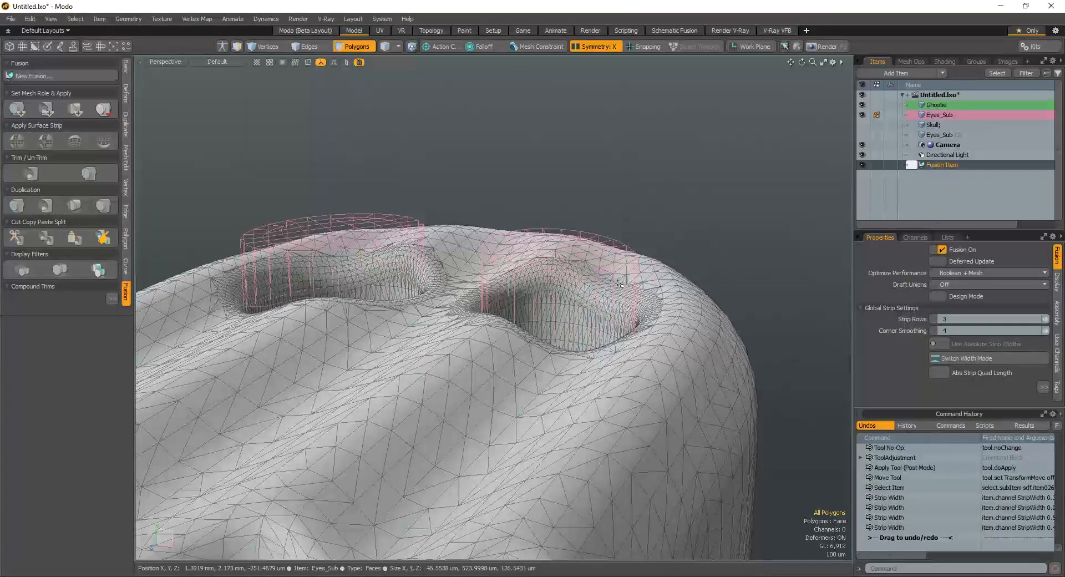
left_click_drag(549, 225, 582, 377, "alt")
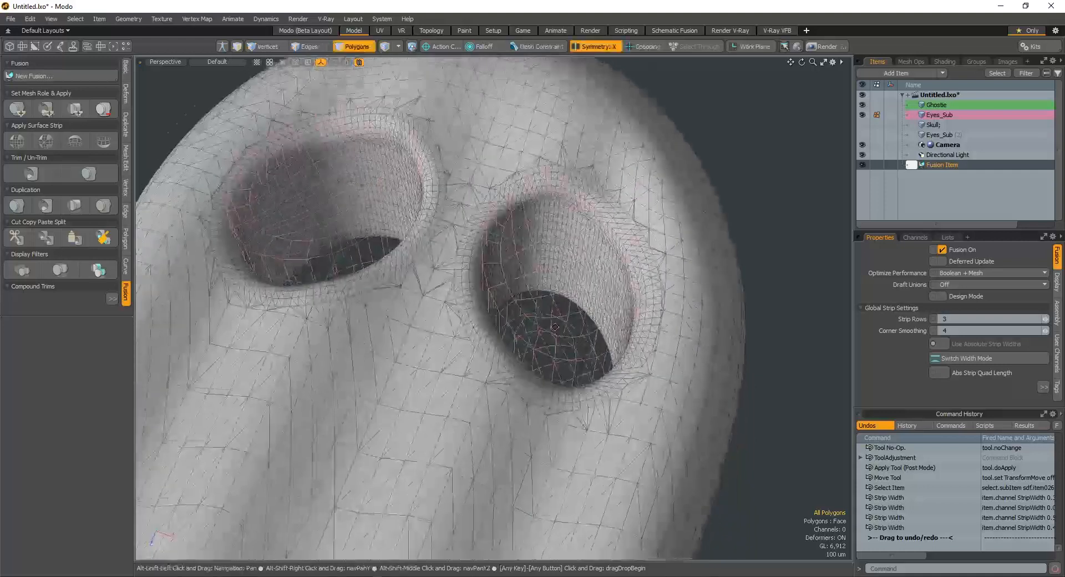
scroll(581, 355, "down", 4)
mouse_move(582, 333)
left_mouse_down("alt")
mouse_move(582, 372)
mouse_move(598, 314)
mouse_move(589, 334)
left_mouse_up("alt")
left_click_drag(590, 334, 592, 340, "alt")
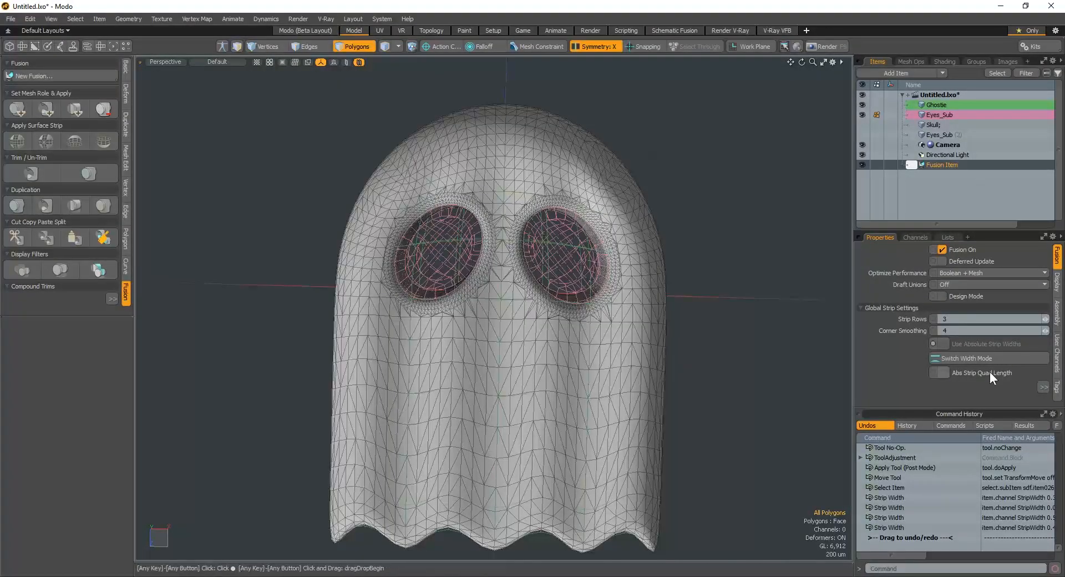
left_click(1042, 387)
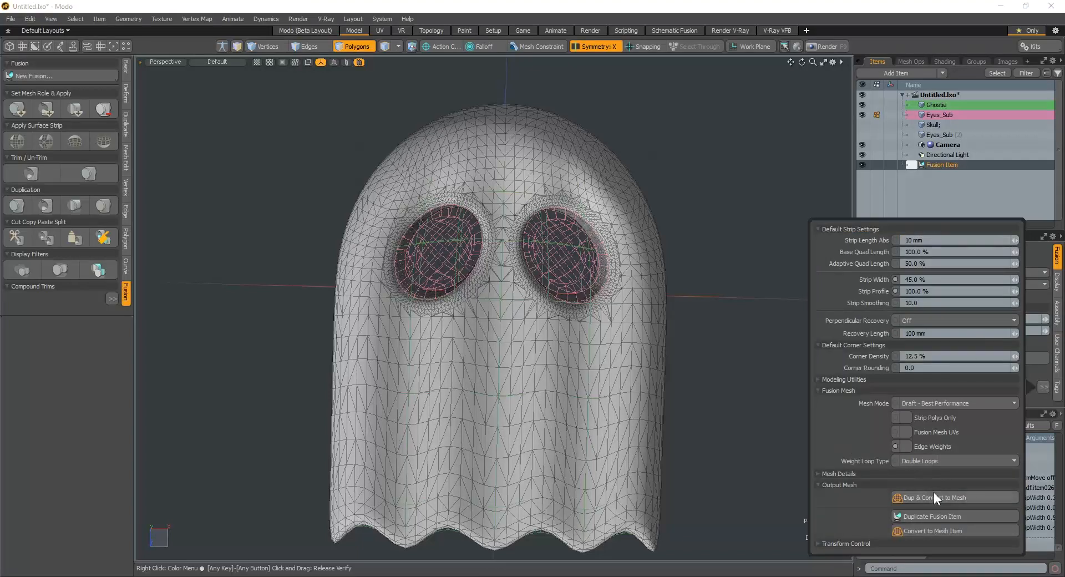
left_click(951, 402)
left_click(953, 416)
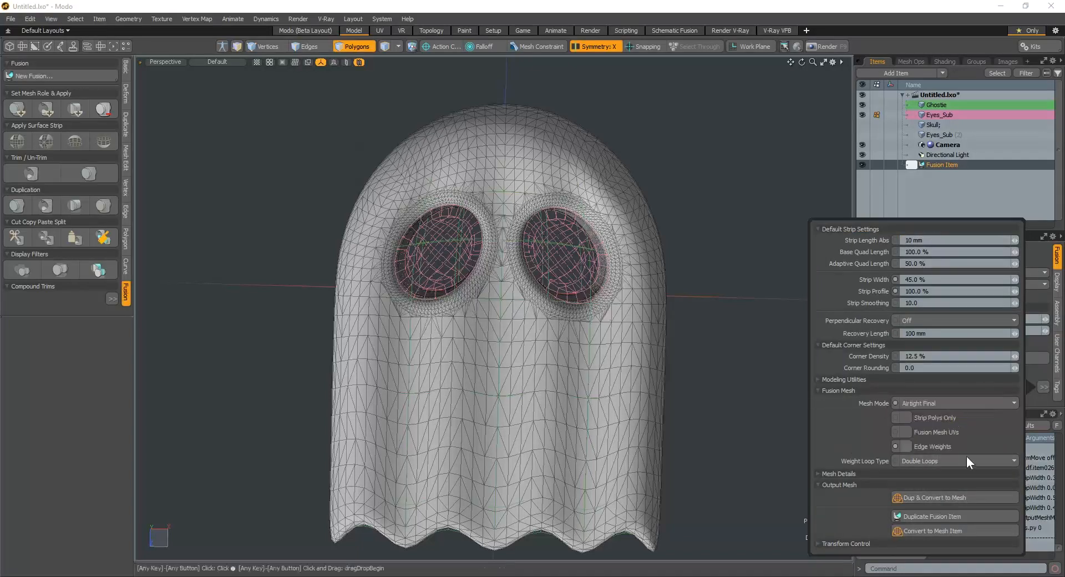
Duplicate and convert the Fusion Item to a separate mesh, and rename that mesh Ghostie
left_click(960, 498)
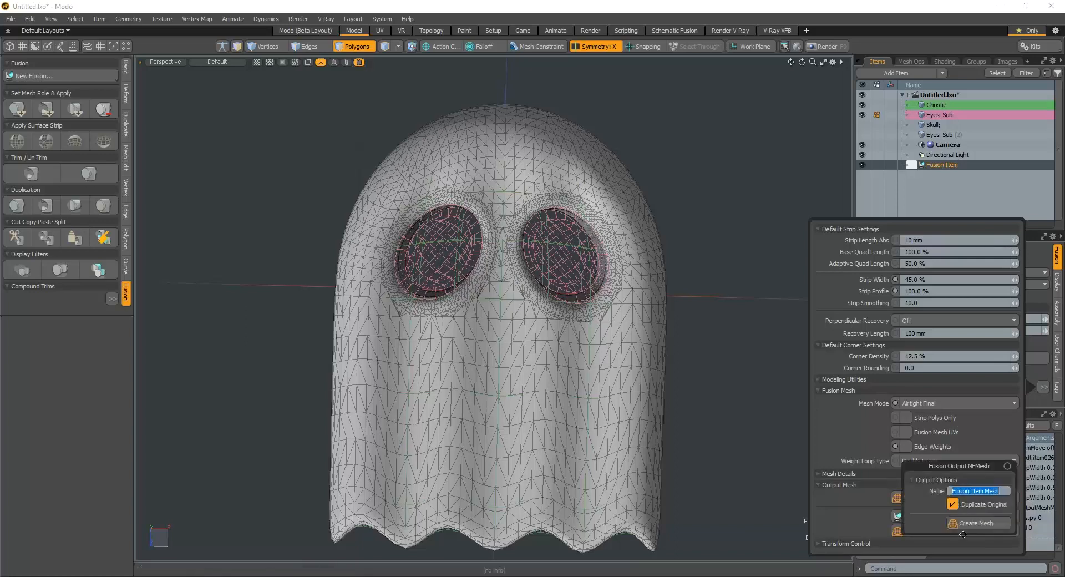
left_click(970, 524)
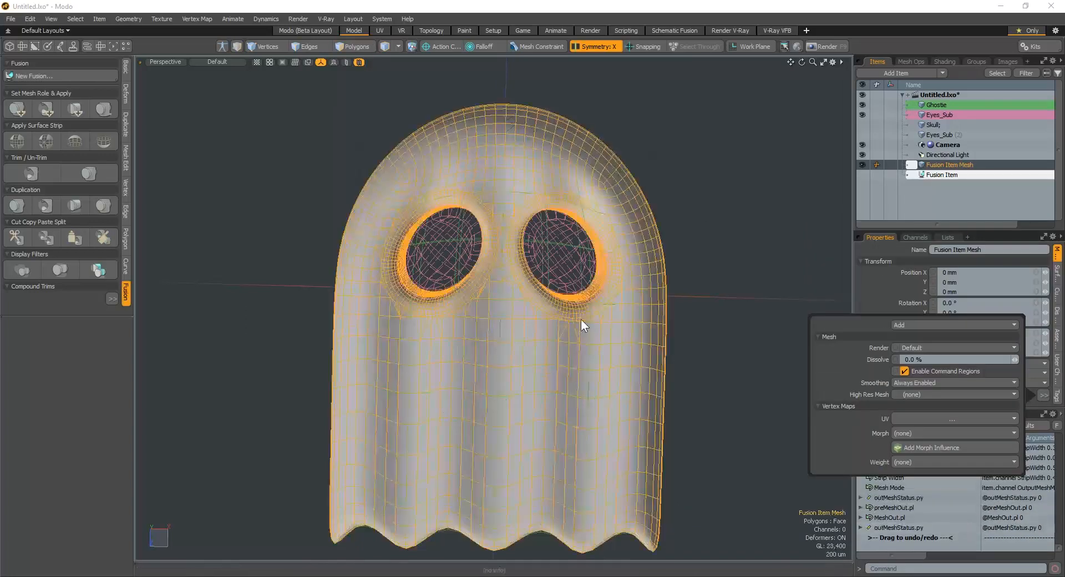
left_click_drag(753, 361, 738, 459, "alt")
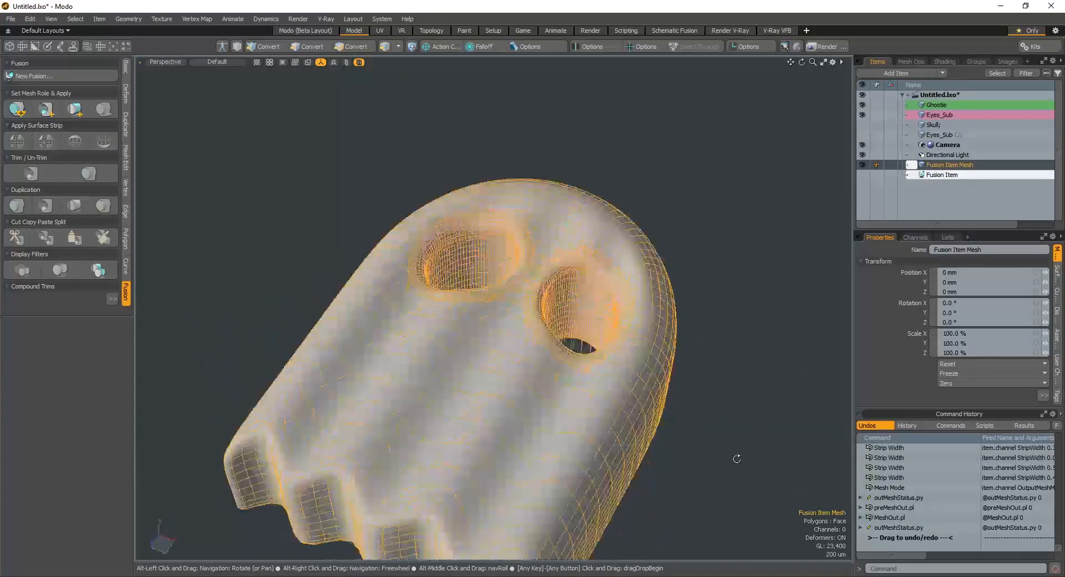
double_click(963, 165)
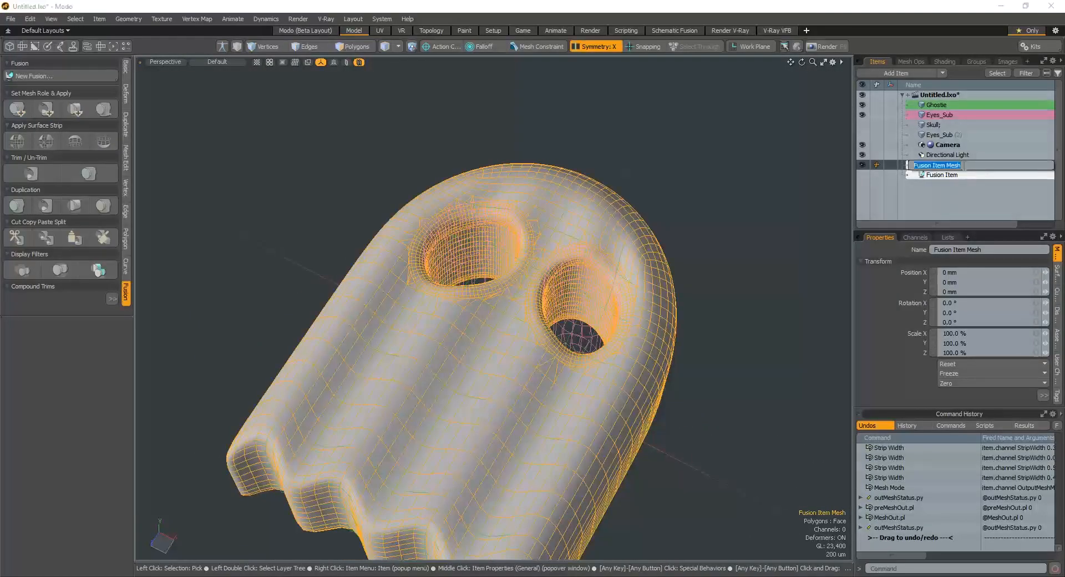
type("Ghostie")
key("Return")
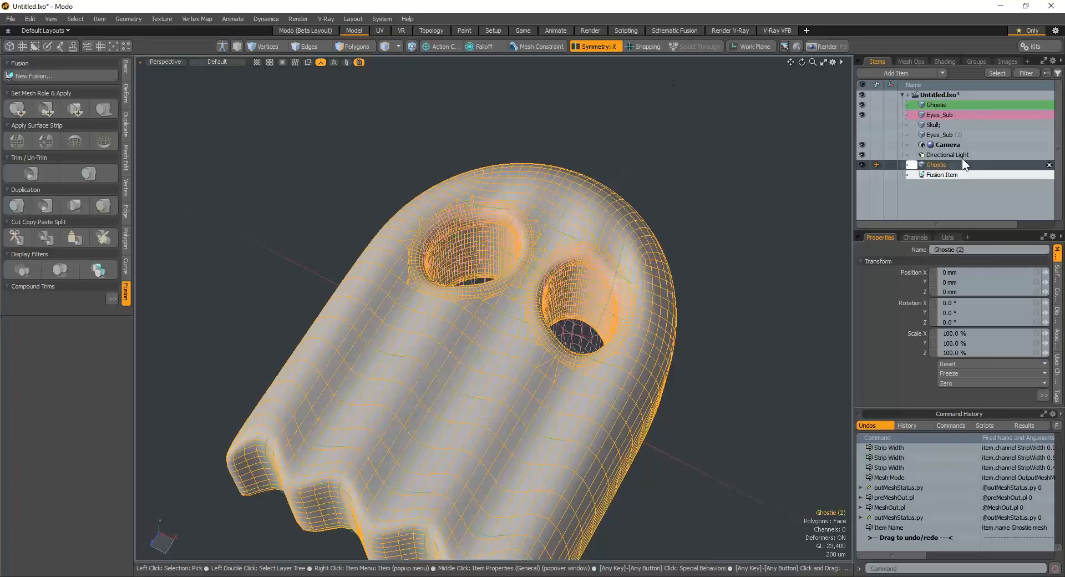
Hide the converted Ghostie mesh, Eyes_Sub and the original Ghostie, and show the Skull item
left_click_drag(661, 157, 716, 197, "alt")
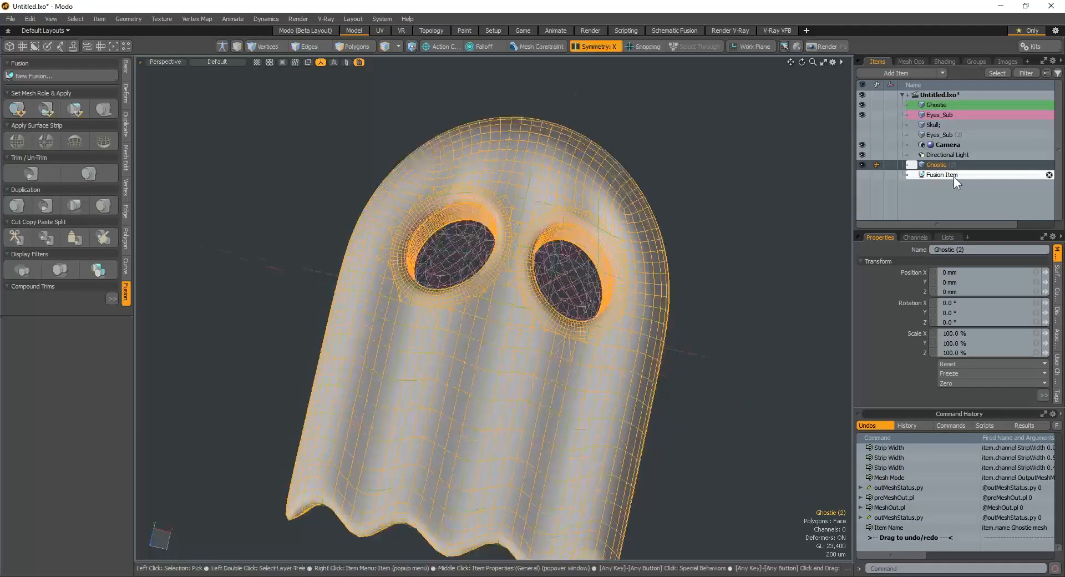
left_click(865, 165)
left_click(861, 115)
left_click(861, 107)
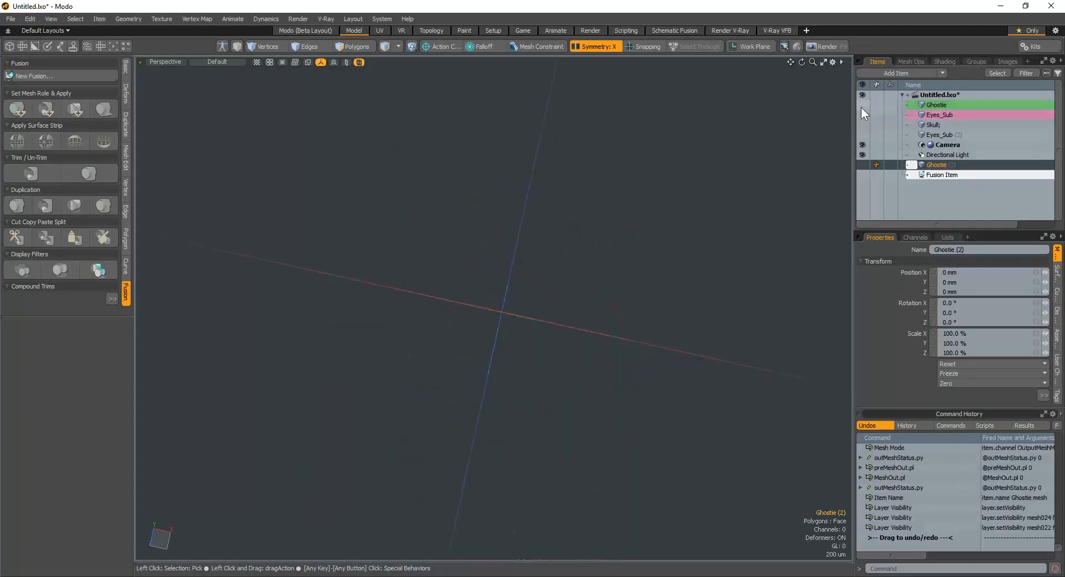
left_click(862, 124)
left_click_drag(577, 277, 527, 287, "alt")
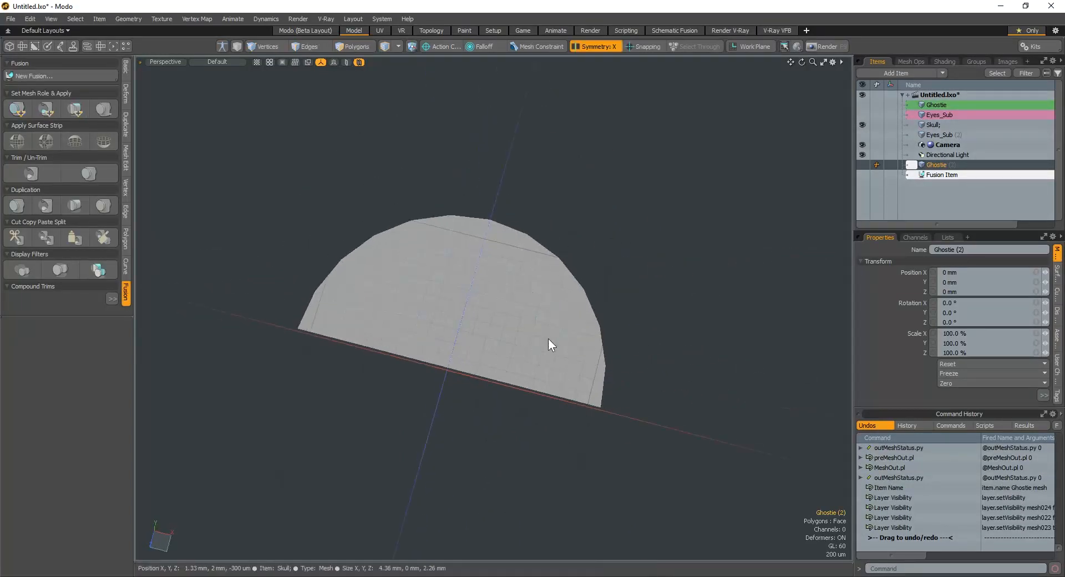
Clear the item selection, switch to edge selection and show the skull's half dome in top view
key("Escape")
left_click_drag(459, 357, 557, 376, "alt")
key("2")
right_click_drag(626, 327, 300, 426)
mouse_move(658, 387)
left_mouse_down("alt")
mouse_move(654, 424)
mouse_move(632, 324)
mouse_move(638, 388)
left_mouse_up("alt")
key("ctrl+space")
left_click(651, 310)
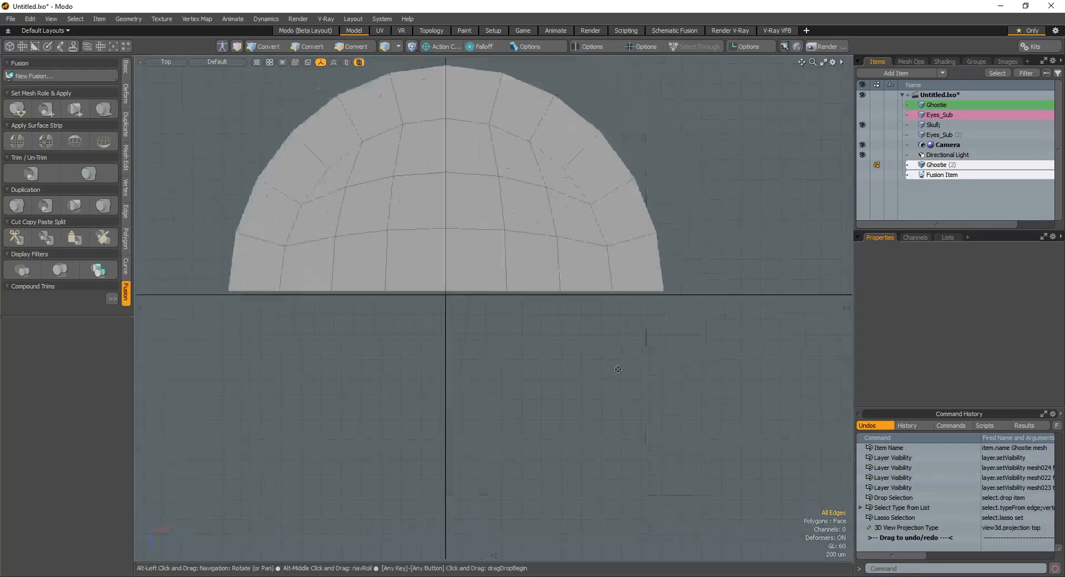
key("2")
left_click_drag(686, 373, 627, 373, "ctrl+alt")
key("r")
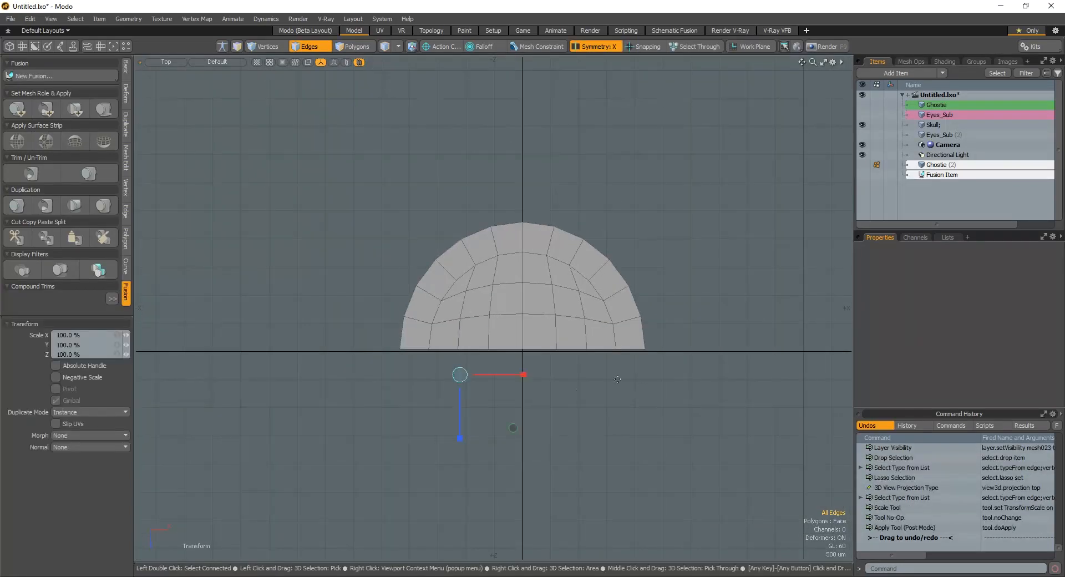
key("space")
mouse_move(548, 332)
right_mouse_down()
mouse_move(641, 451)
mouse_move(643, 442)
right_mouse_up()
left_click_drag(625, 370, 599, 357, "alt+shift")
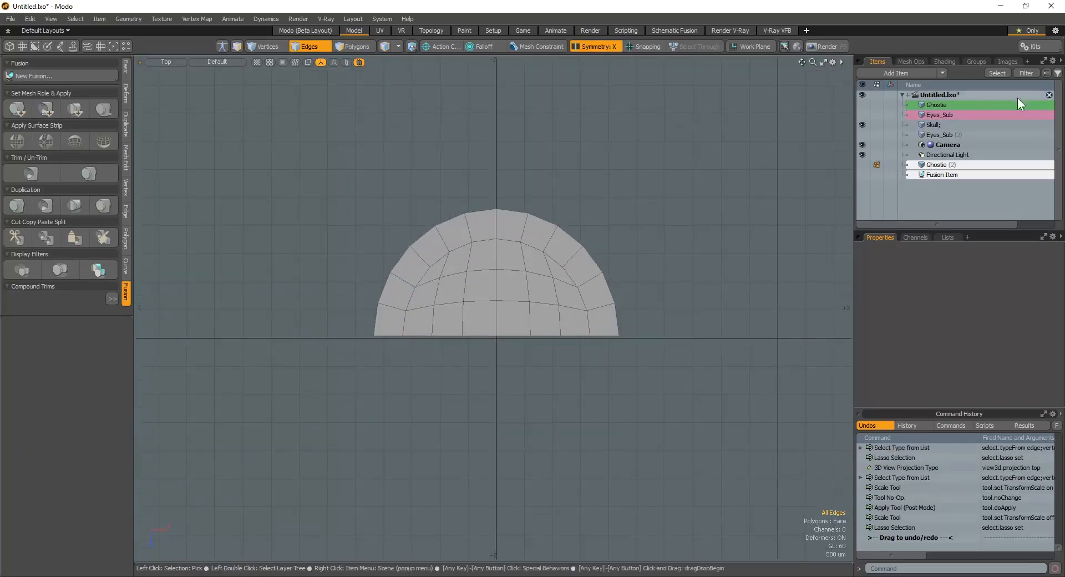
Select the Skull item's straight lower edges and extend them about 1.1 mm downward with Edge Extend
left_click(934, 124)
mouse_move(636, 331)
right_mouse_down()
mouse_move(655, 378)
mouse_move(622, 404)
right_mouse_up()
left_click_drag(622, 404, 600, 369, "alt+shift")
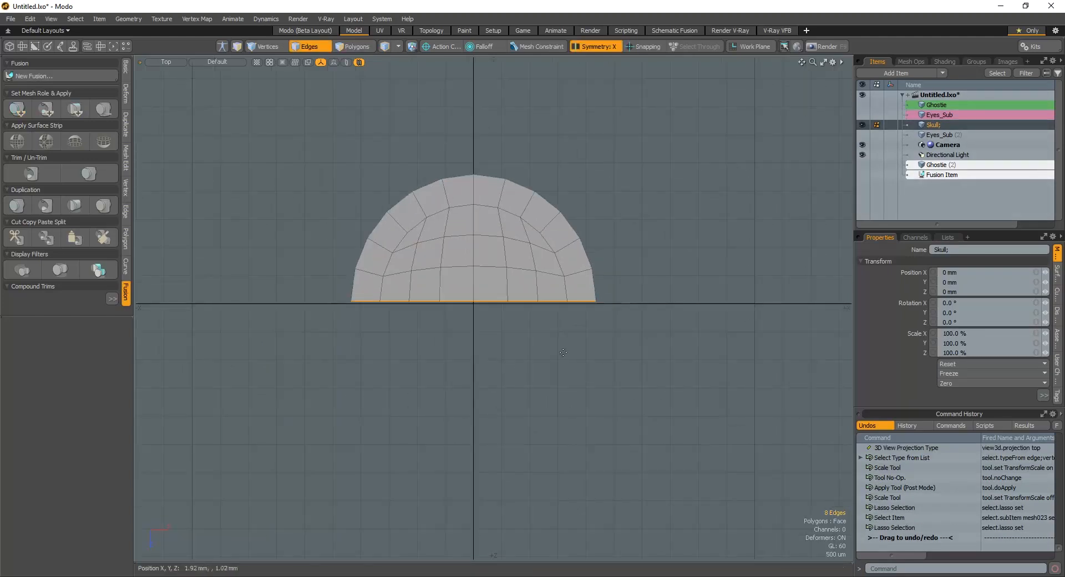
key("z")
left_click(527, 350)
left_click_drag(537, 364, 537, 424)
key("space")
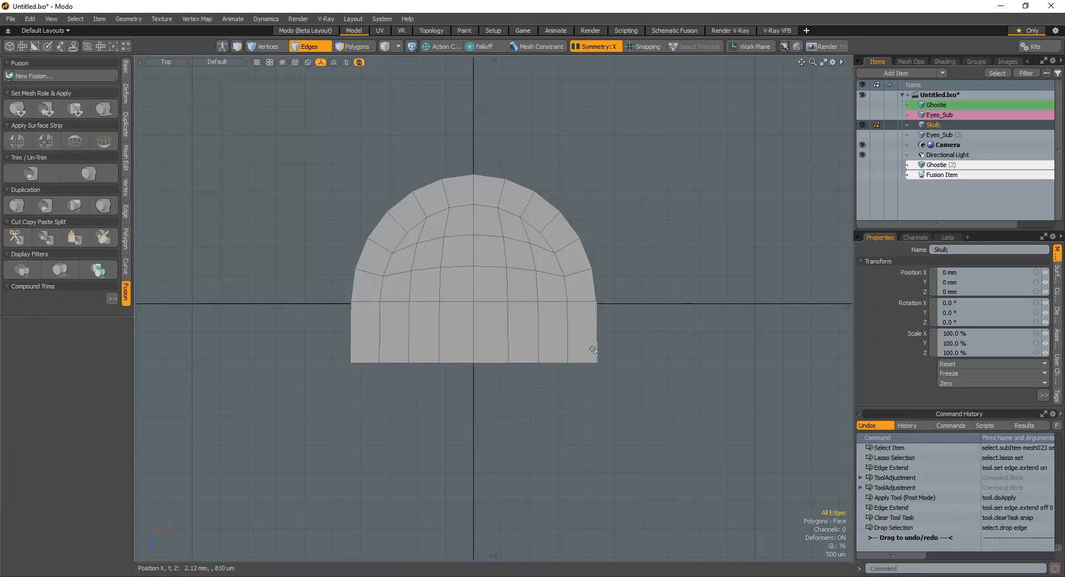
Select the extended strip of polygons below the dome and turn off X symmetry
key("3")
left_click_drag(585, 333, 388, 352)
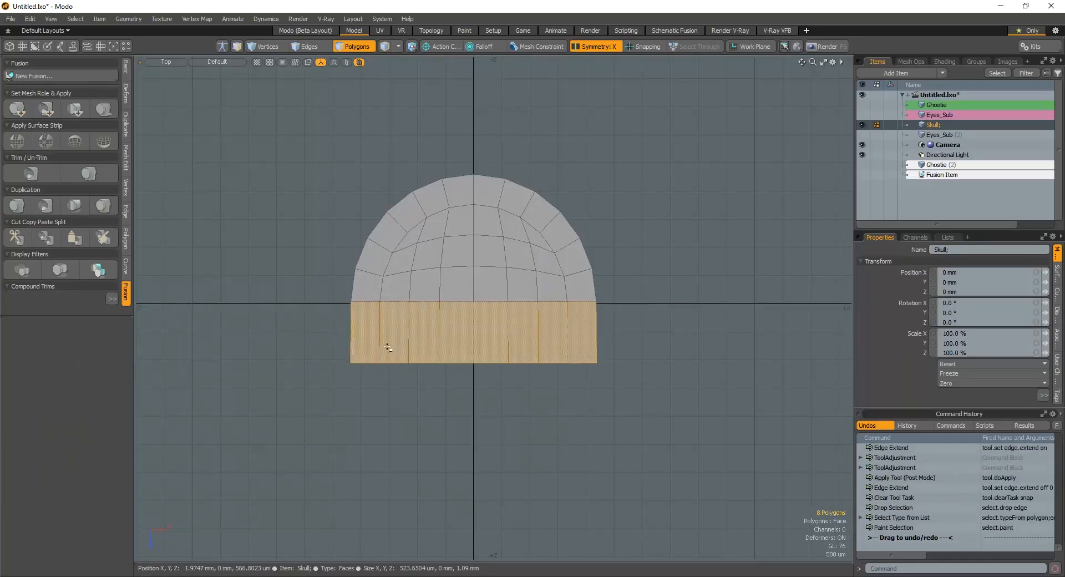
left_click(598, 46)
Try narrowing the selected polygon strip along X, and undo the scaling
key("r")
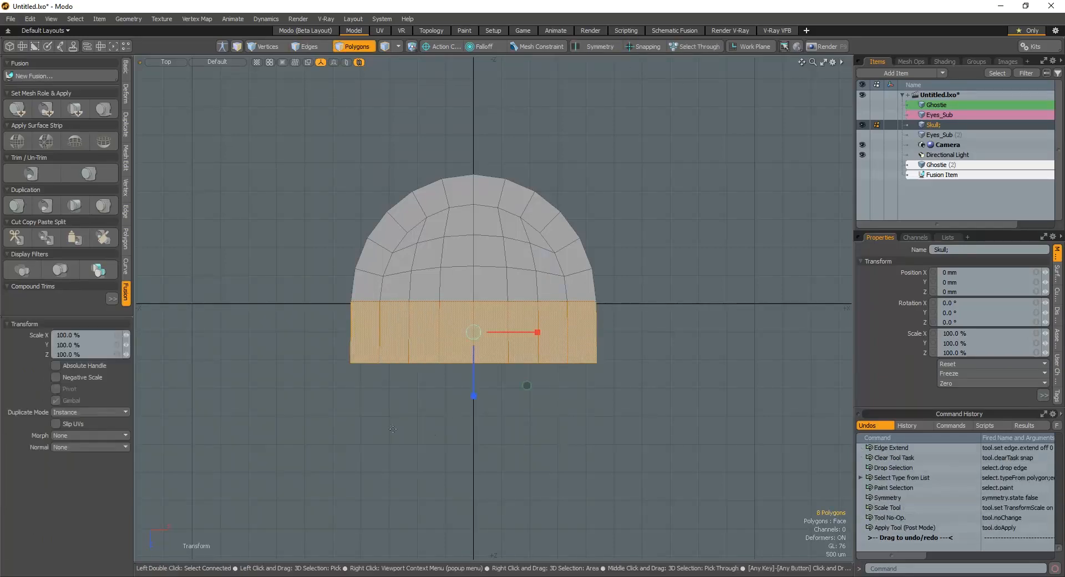
left_click_drag(538, 333, 528, 333)
key("ctrl+z")
left_click_drag(586, 372, 577, 358, "alt")
key("space")
left_click(571, 388)
Select the Skull's bottom edges and move them -760 um in Z towards the dome
key("2")
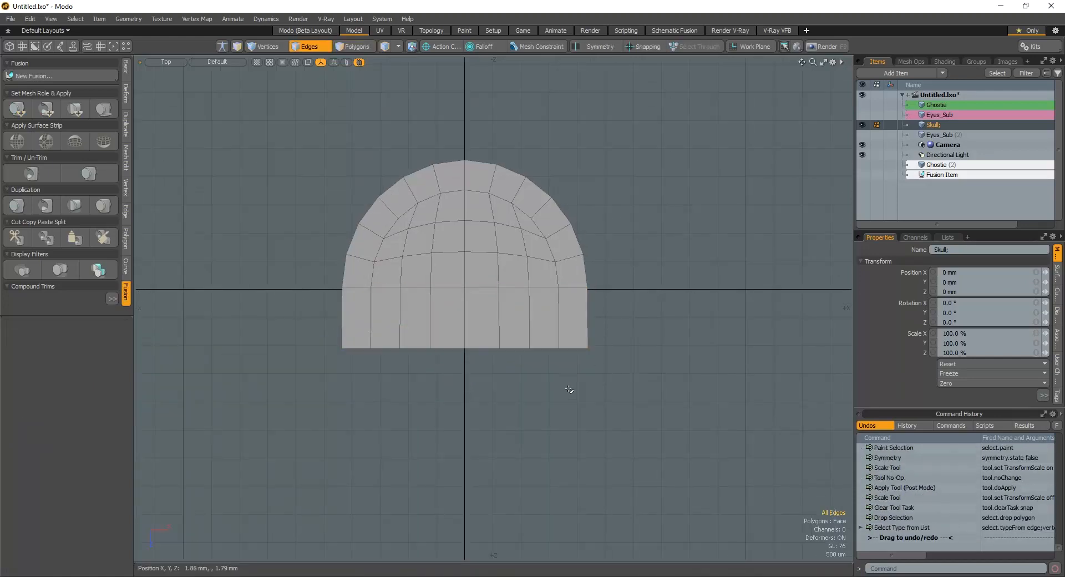
mouse_move(640, 344)
right_mouse_down()
mouse_move(250, 383)
mouse_move(507, 388)
right_mouse_up()
key("w")
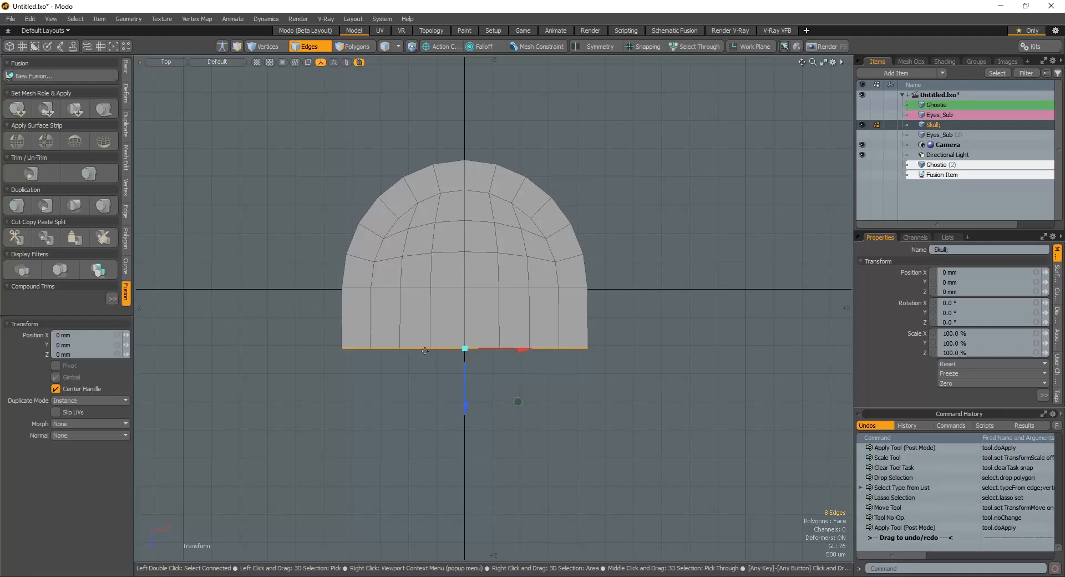
left_click_drag(466, 408, 465, 365)
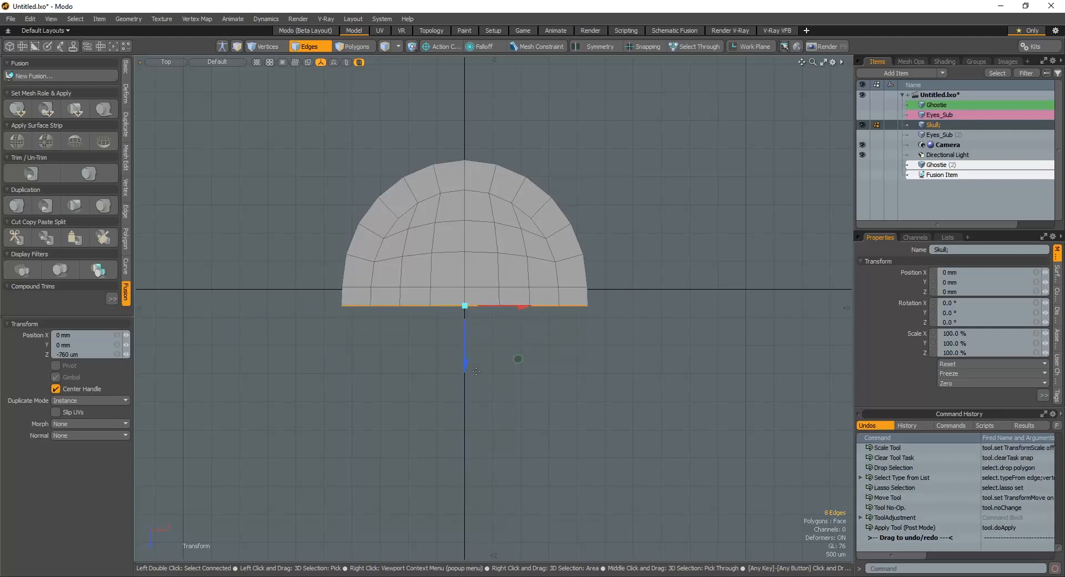
Scale the bottom edges narrower in X and shift them a further -110 um in Z
key("r")
left_click_drag(528, 309, 494, 308)
key("w")
left_click_drag(467, 367, 466, 360)
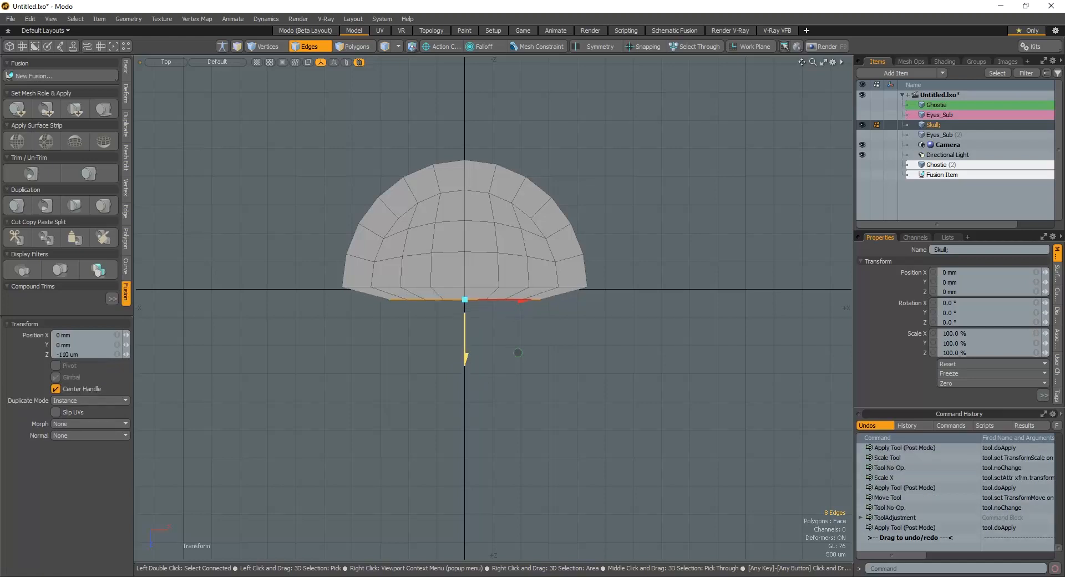
Extend the narrowed bottom edges straight downward to form the skull's jaw block
key("shift+x")
left_click(494, 307)
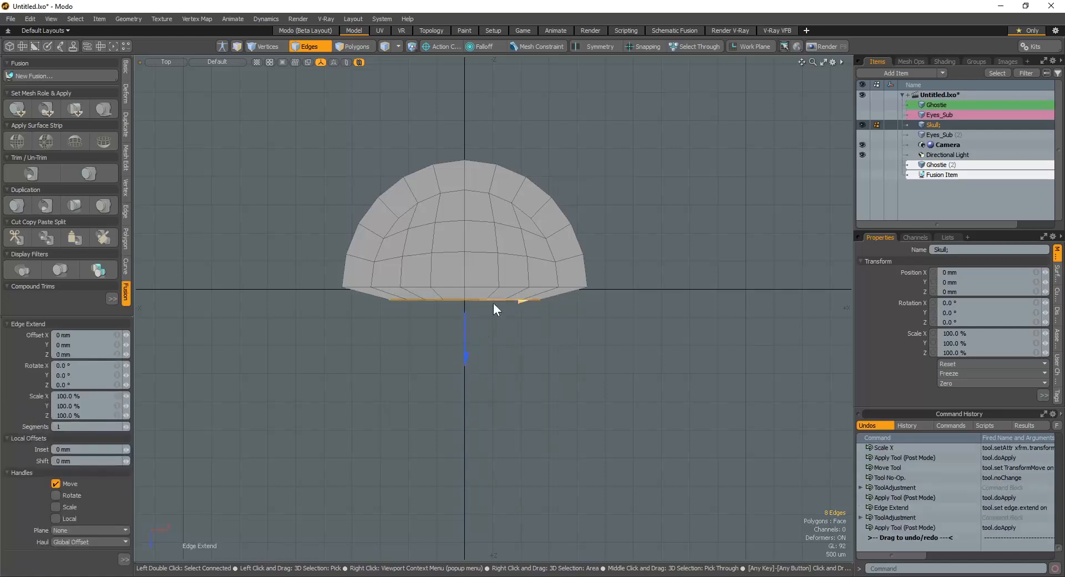
left_click_drag(467, 362, 471, 453)
key("Escape")
key("Escape")
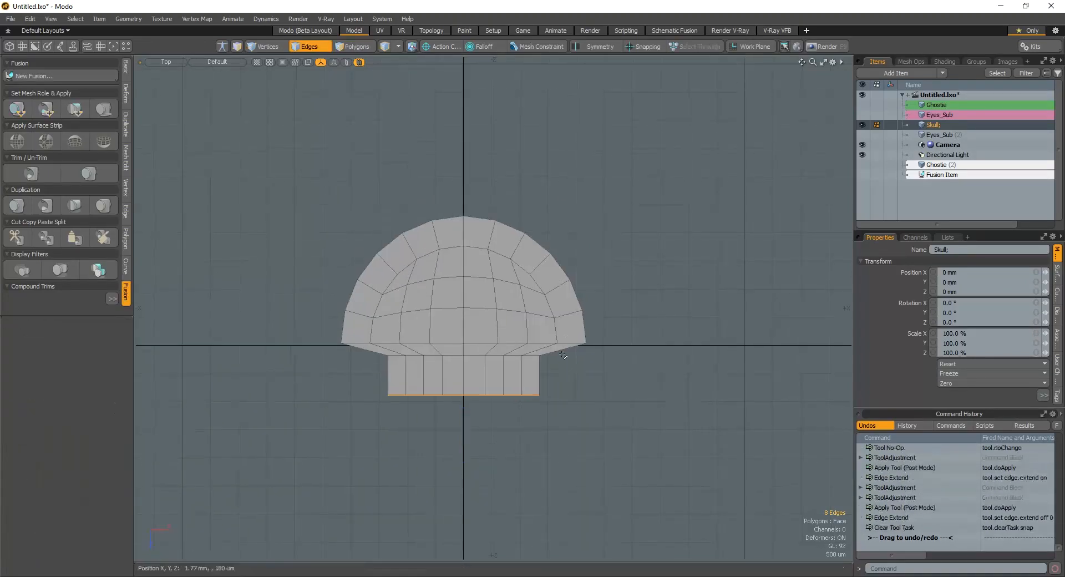
Select the edge loop at the dome's base, move it -140 um in Z and narrow it slightly in X
double_click(566, 344)
double_click(566, 344)
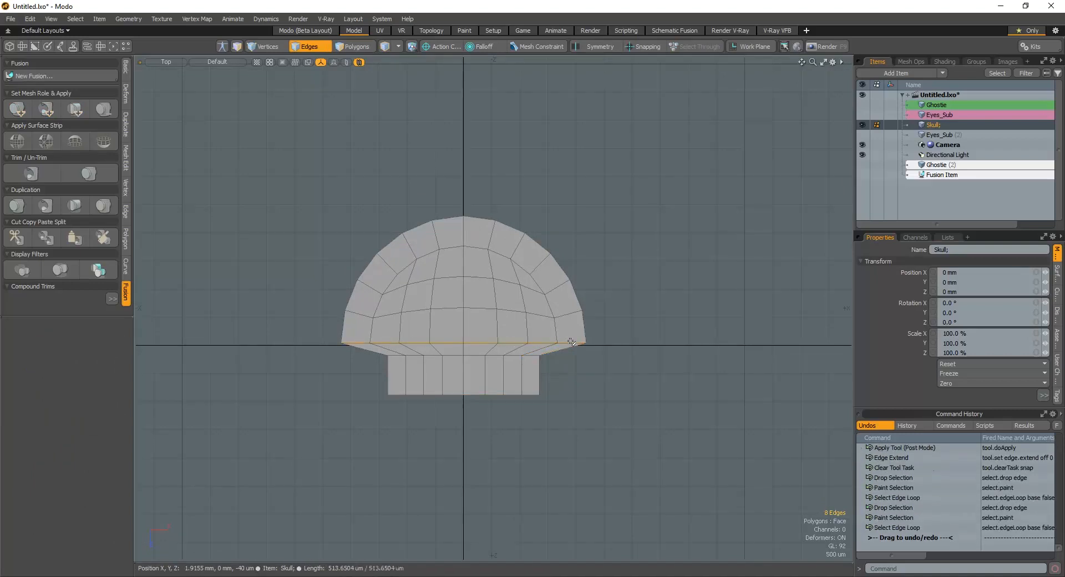
key("w")
left_click_drag(517, 396, 516, 389)
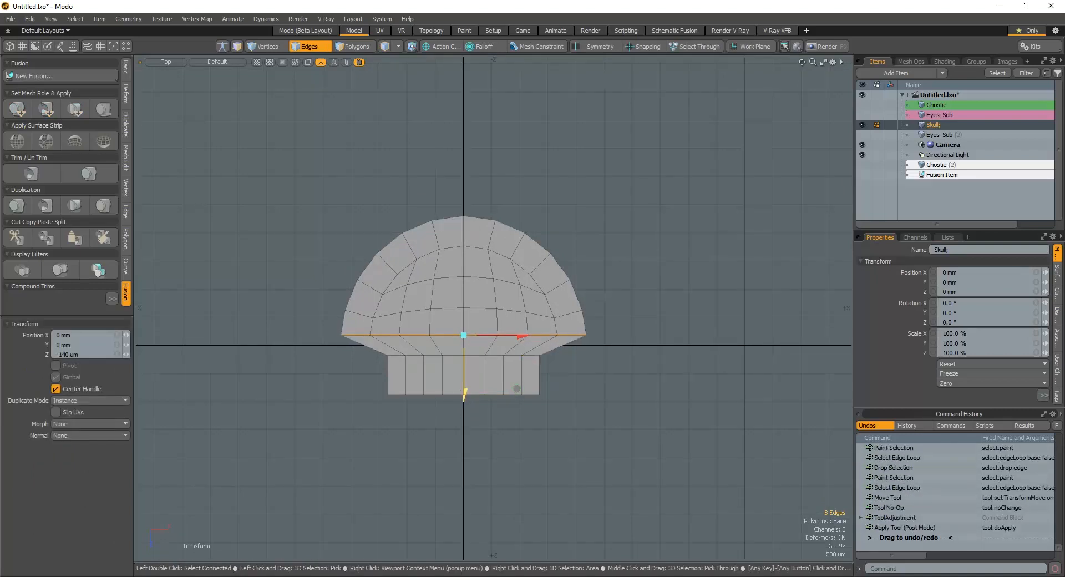
key("r")
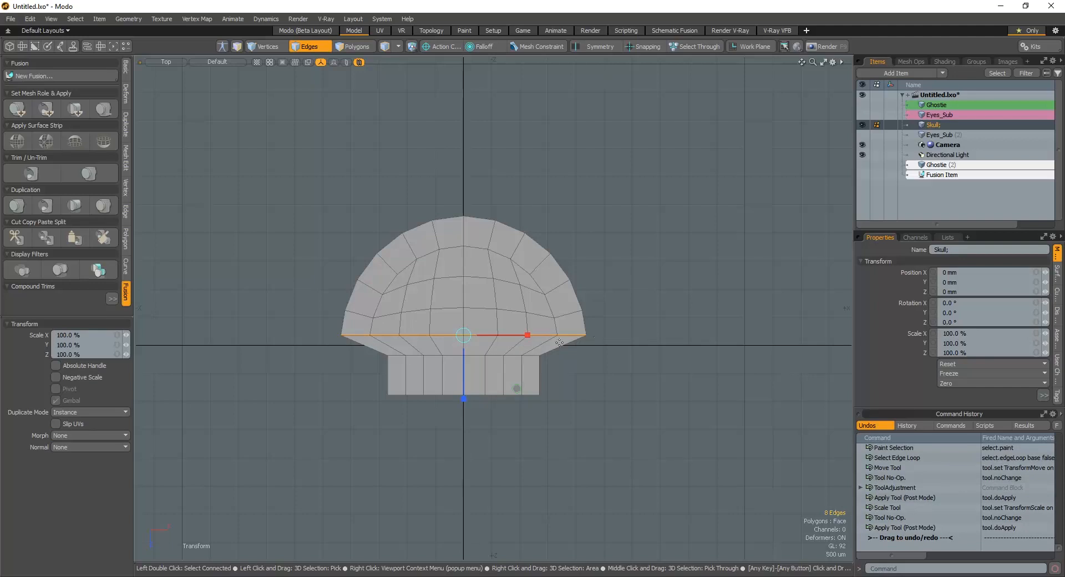
left_click_drag(528, 336, 523, 335)
left_click_drag(559, 293, 552, 331, "alt")
key("space")
key("Escape")
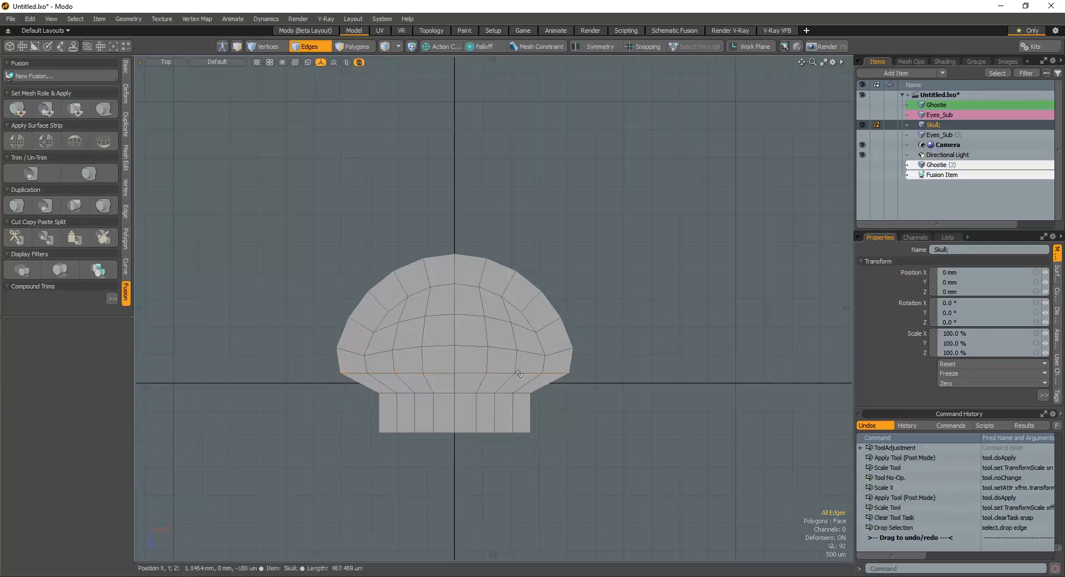
Scale the whole Skull mesh along Z to make it taller
left_click_drag(526, 366, 525, 333, "alt")
key("r")
left_click_drag(456, 383, 456, 399)
left_click_drag(546, 355, 537, 381, "alt")
key("space")
key("Escape")
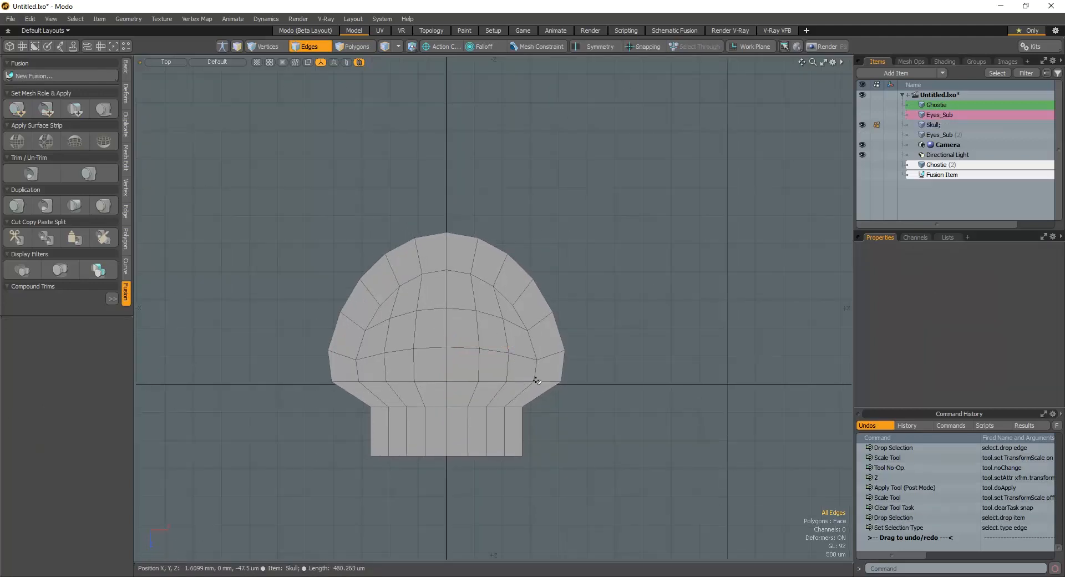
Add a loop slice across the jaw block near its upper end and convert the Skull to smooth subdivision polygons
key("Tab")
key("Tab")
key("Tab")
key("Tab")
scroll(522, 419, "up", 3)
left_click(522, 416)
key("alt+c")
left_click_drag(523, 449, 522, 438)
key("Tab")
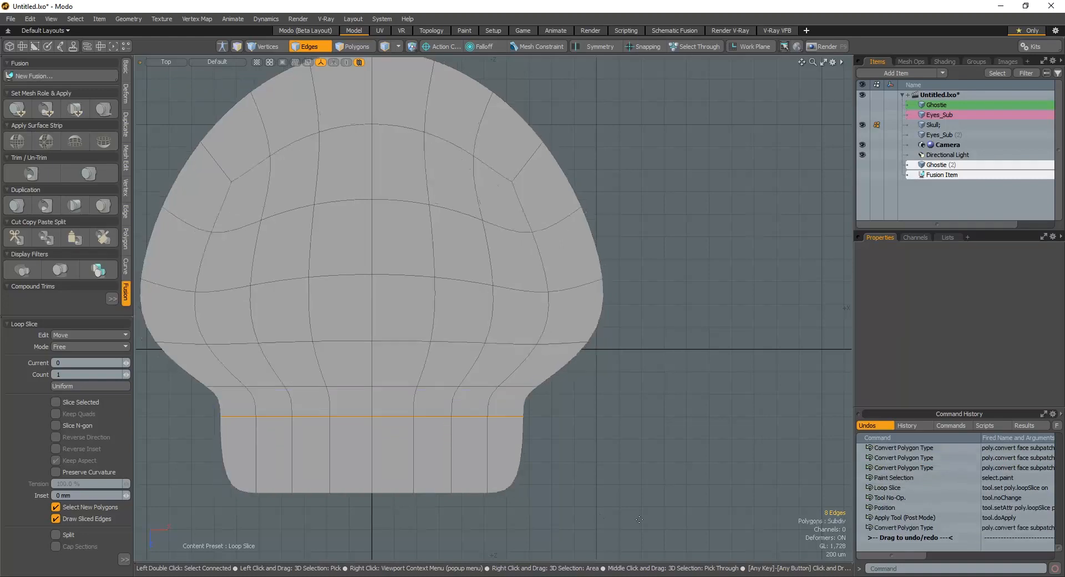
Convert the Skull back to plain face polygons, close Loop Slice and clear the edge selection
key("Tab")
scroll(495, 388, "down", 3)
key("q")
left_click(537, 358)
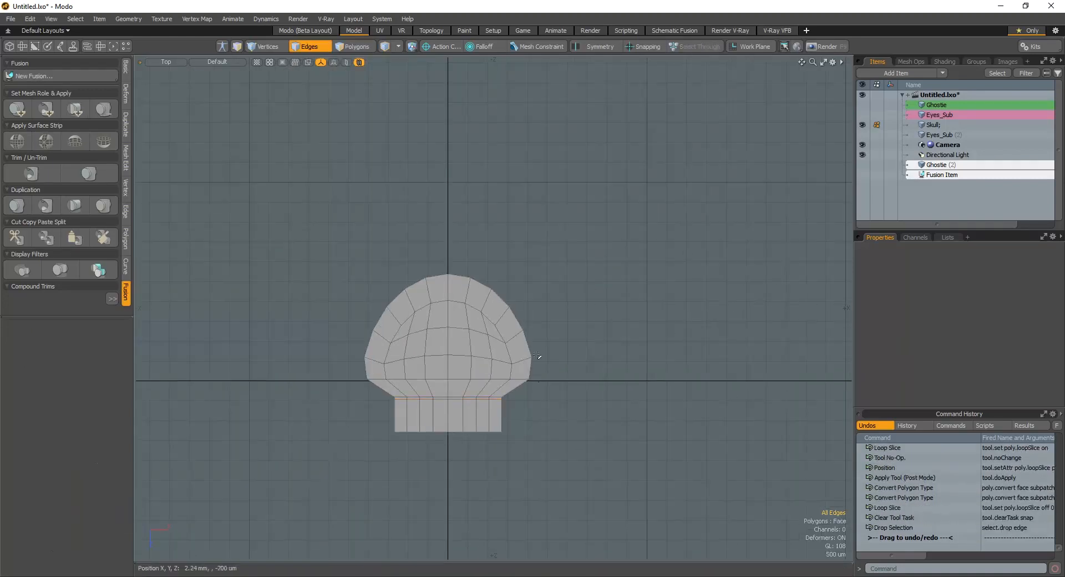
Select the edge loop across the dome's widest part, flatten it along Z and move it -120 um in Z
scroll(532, 363, "up", 2)
double_click(508, 359)
left_click_drag(417, 359, 491, 342, "alt+shift")
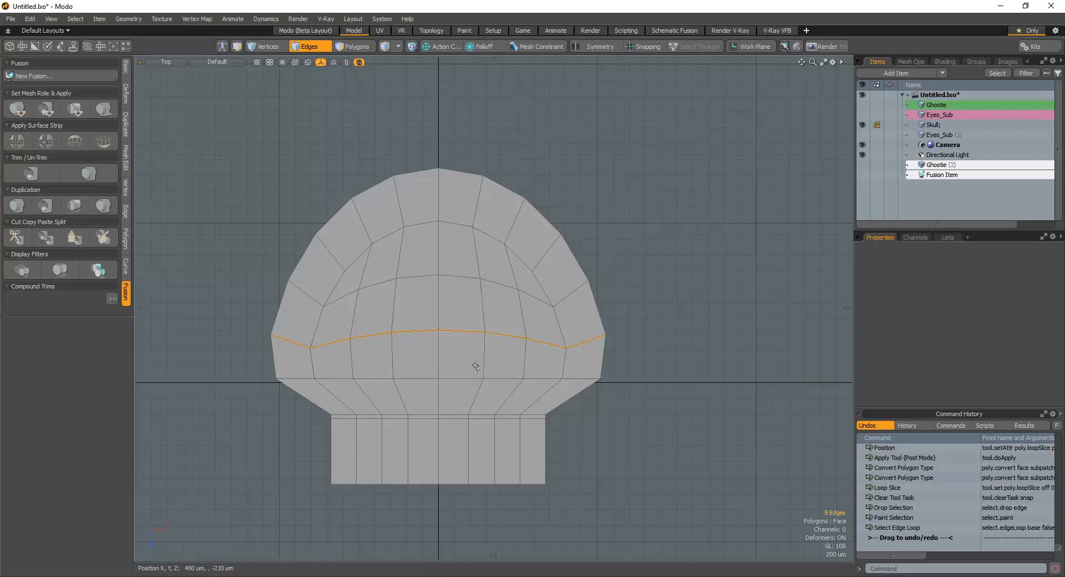
key("r")
left_click_drag(439, 401, 438, 361)
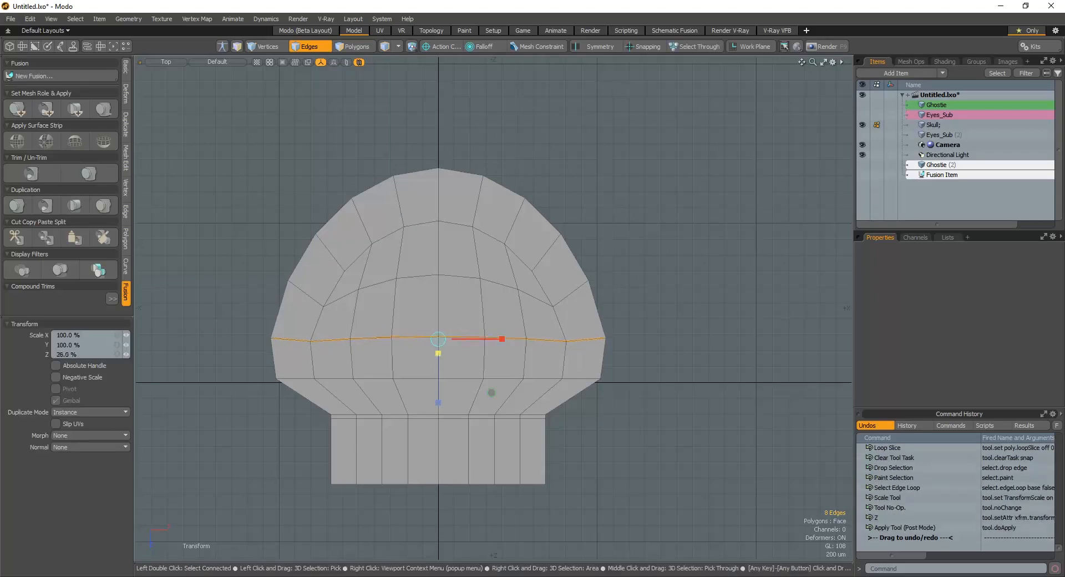
key("w")
left_click_drag(438, 408, 438, 399)
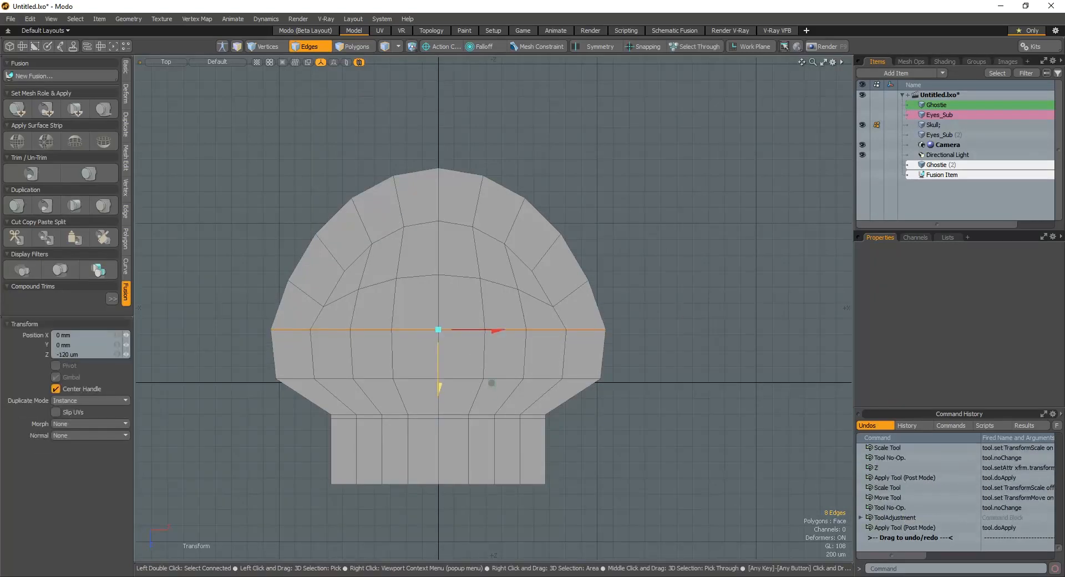
key("space")
Flatten the next edge loop up the dome along Z and scale it to 104.5% in X
double_click(505, 286)
left_click_drag(503, 290, 506, 369, "alt+shift")
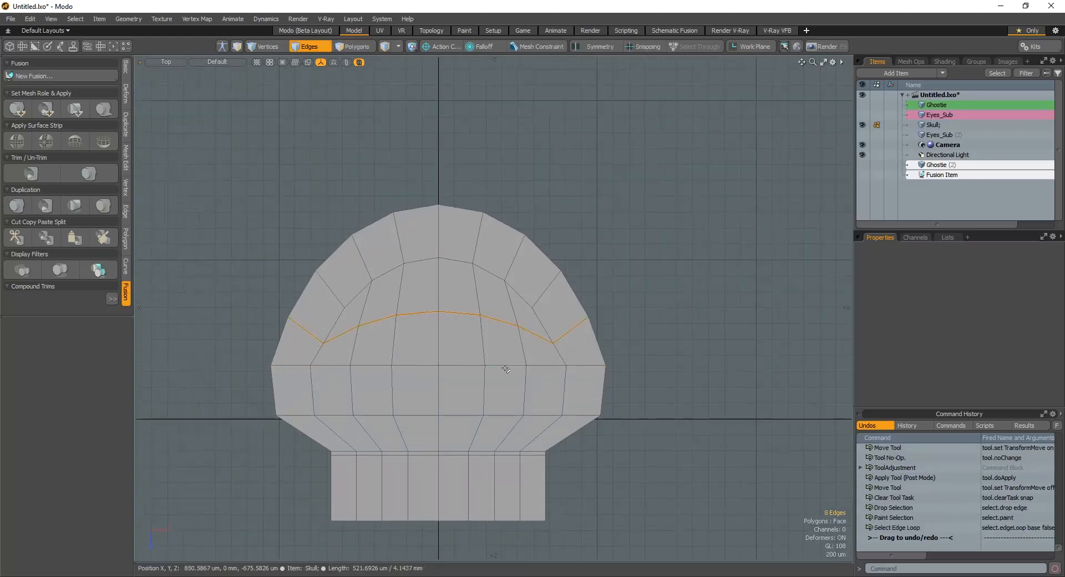
key("y")
mouse_move(441, 401)
left_mouse_down()
mouse_move(441, 369)
mouse_move(434, 386)
left_mouse_up()
key("r")
key("space")
key("r")
left_click_drag(501, 331, 504, 331)
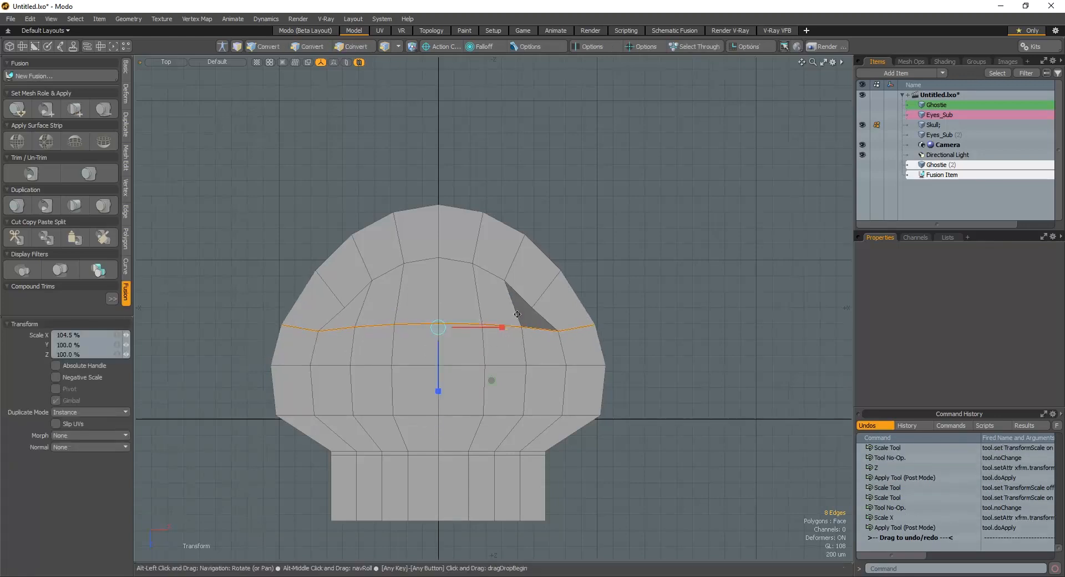
left_click_drag(551, 299, 571, 322, "alt")
key("Escape")
key("Escape")
Select the two mirrored diagonal edges on the dome's upper rim and spread them slightly apart in X
scroll(572, 347, "down", 4)
key("Tab")
key("Tab")
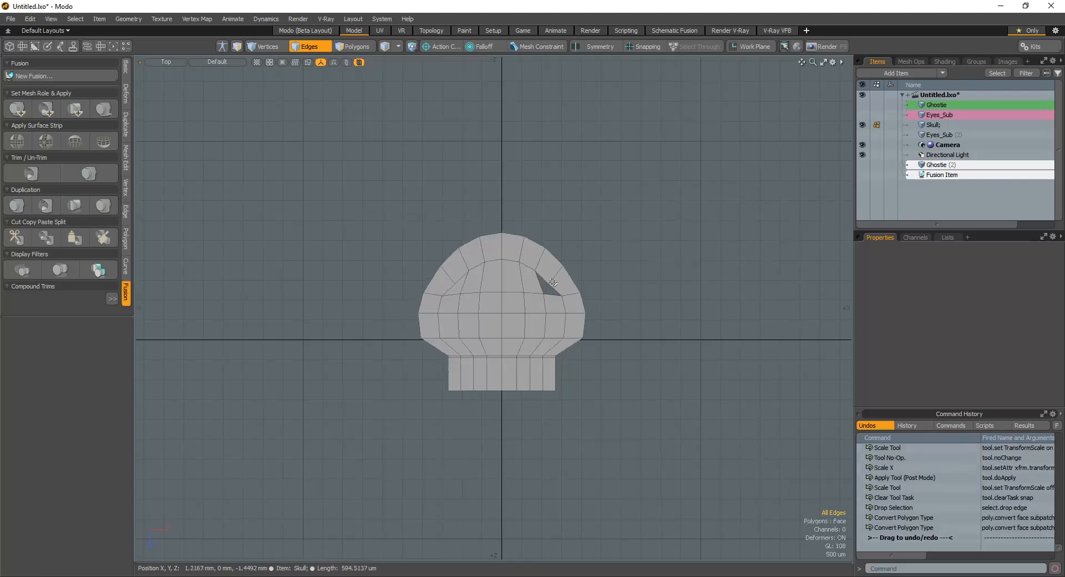
scroll(571, 347, "up", 4)
left_click(526, 283)
left_click(227, 288, "shift")
left_click_drag(274, 302, 331, 314, "alt+shift")
key("y")
key("r")
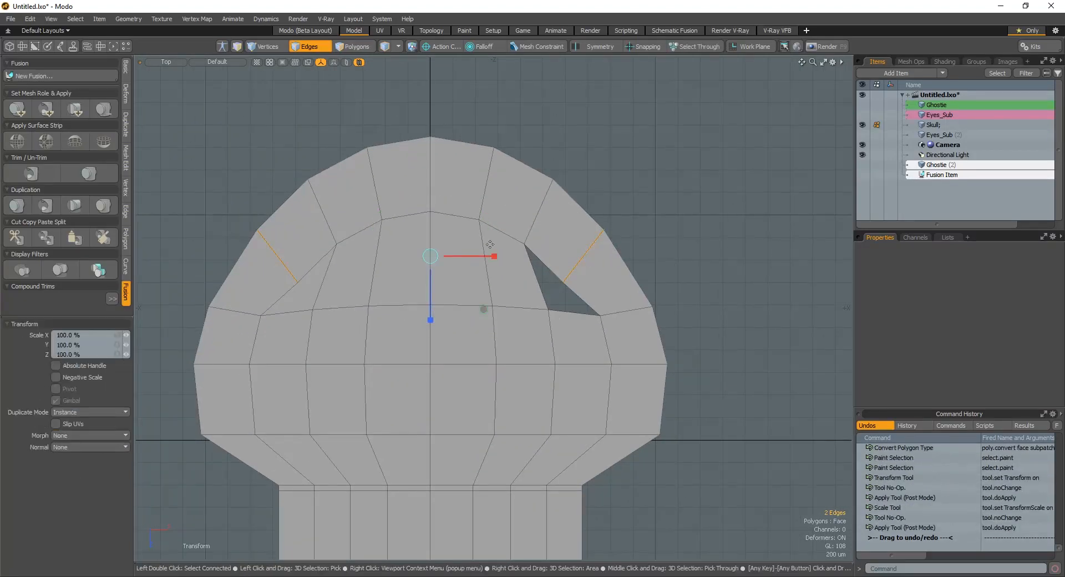
left_click_drag(494, 256, 497, 256)
left_click_drag(533, 286, 514, 293, "ctrl+alt")
key("q")
Compare the Skull's outline as smooth subdivision and as plain faces
left_click(545, 462)
scroll(545, 462, "up", 3)
scroll(554, 369, "down", 5)
left_click_drag(549, 459, 482, 257, "alt+shift")
key("Tab")
key("Tab")
key("Tab")
key("Tab")
Switch to the perspective view and thicken the flat Skull mesh to about 595 um in Y
key("ctrl+space")
left_click(566, 340)
key("shift+f")
left_click(465, 328)
scroll(471, 289, "up", 3)
key("space")
scroll(595, 266, "down", 5)
scroll(593, 266, "up", 5)
mouse_move(577, 264)
left_mouse_down("alt")
mouse_move(571, 244)
mouse_move(586, 247)
left_mouse_up("alt")
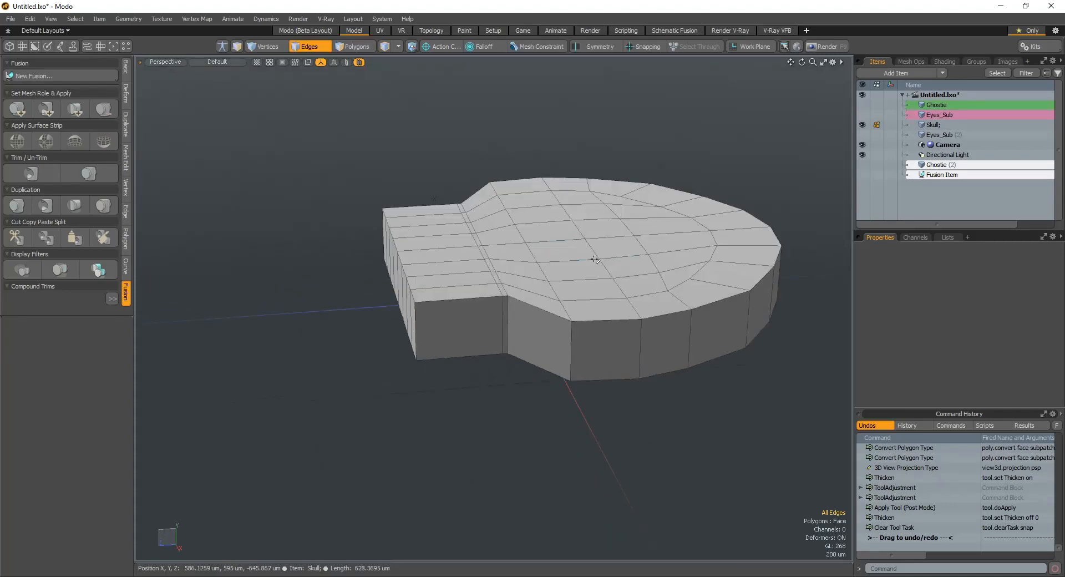
Add a single loop slice around the Skull's side wall, close to the front face
key("2")
left_click(632, 342)
key("alt+c")
left_click_drag(636, 356, 641, 368)
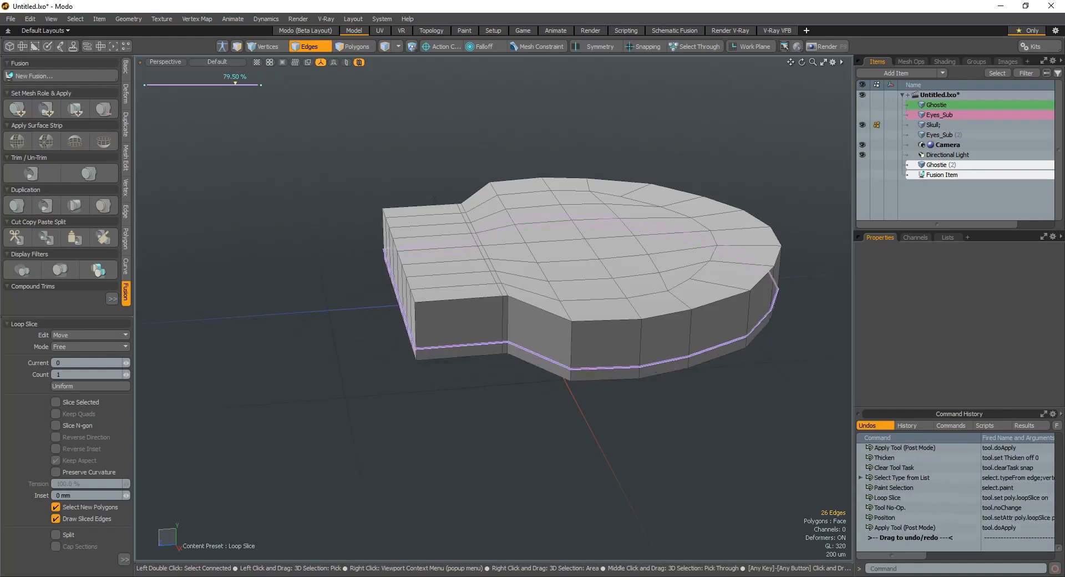
left_click_drag(203, 84, 181, 84)
key("space")
left_click(783, 387)
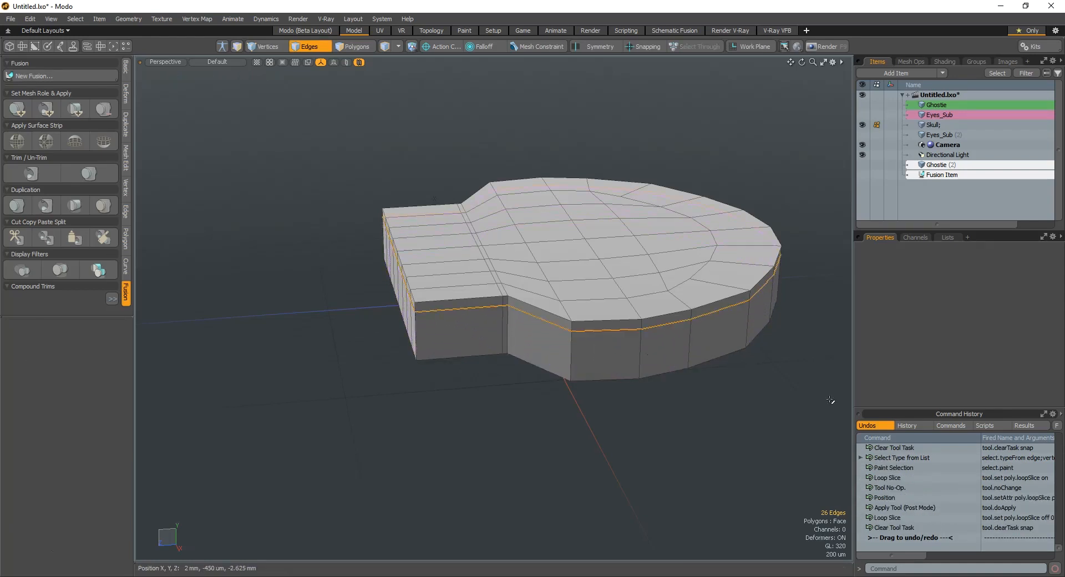
Select all polygons of the Skull's front face, including the dome rim and the jaw
left_click_drag(783, 387, 626, 327, "alt")
key("3")
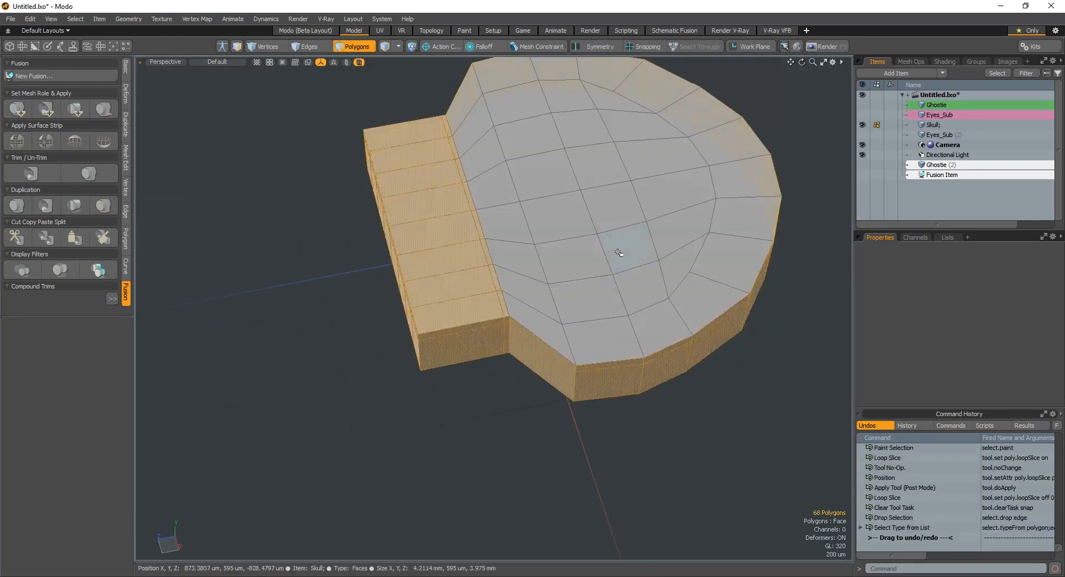
mouse_move(584, 183)
left_mouse_down()
mouse_move(597, 173)
mouse_move(553, 176)
mouse_move(608, 259)
left_mouse_up()
scroll(583, 205, "down", 3)
key("shift+Up")
key("shift+Up")
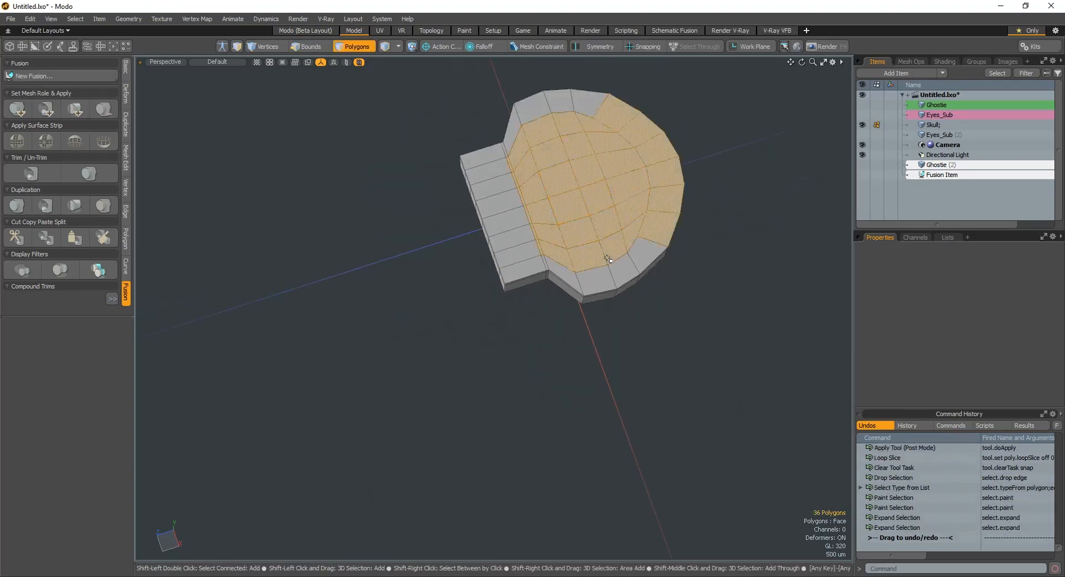
left_click_drag(654, 234, 605, 273, "shift")
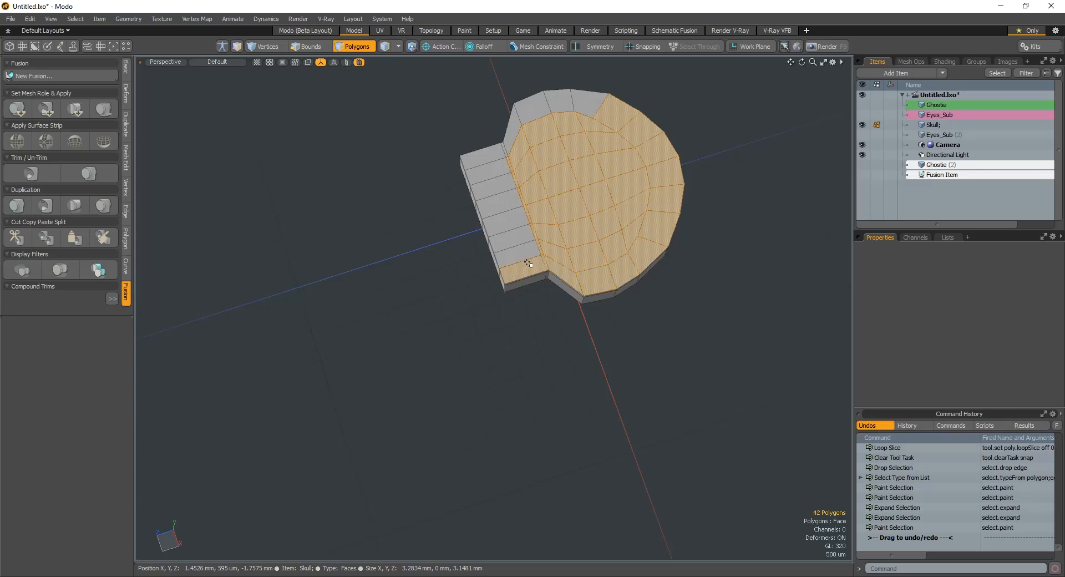
left_click_drag(562, 105, 595, 108, "shift")
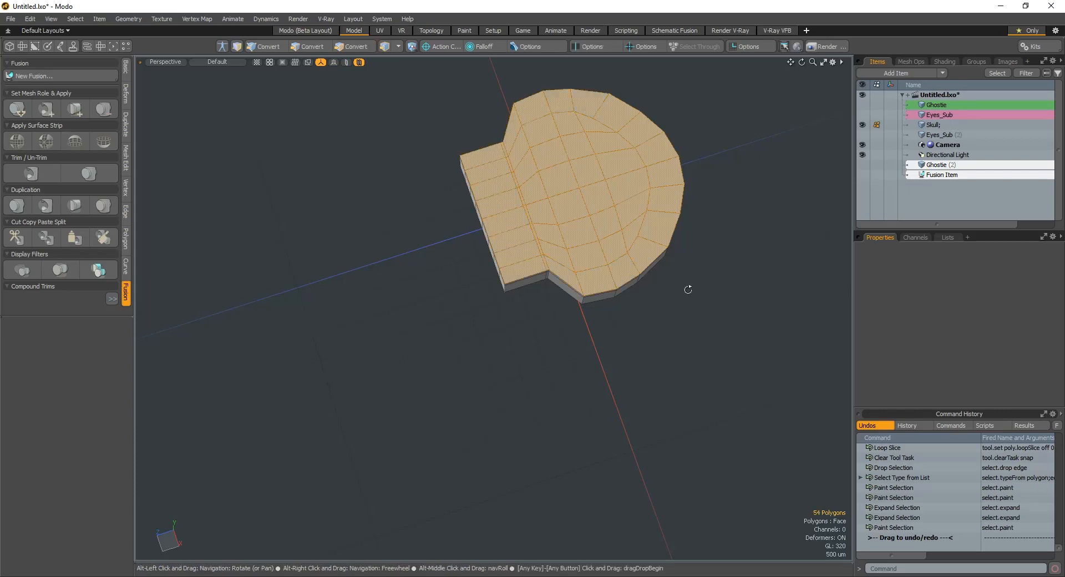
Add a radial falloff centred at Y 520 um, Z -850 um, sized 2.39 mm, -1.22 mm and 2.25 mm
left_click_drag(689, 288, 663, 210, "alt")
left_click_drag(490, 271, 473, 214, "alt")
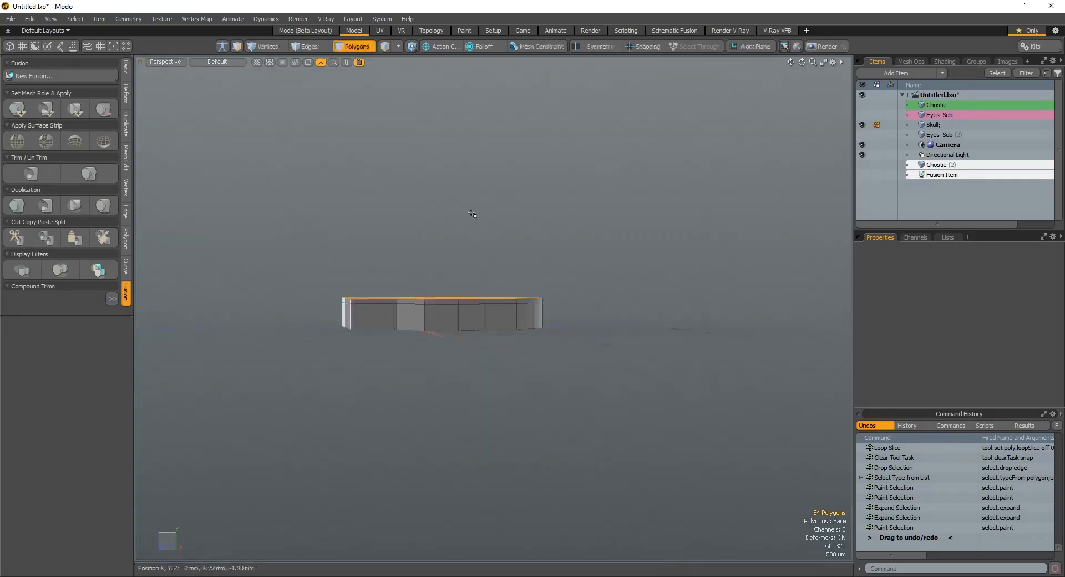
left_click(491, 48)
left_click(500, 83)
left_click_drag(555, 222, 692, 294, "alt")
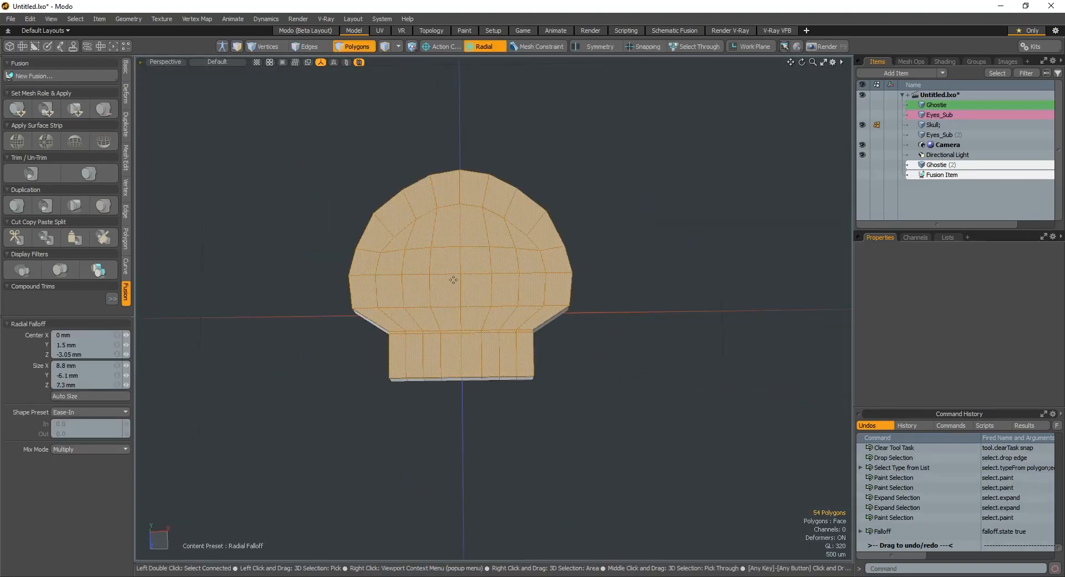
left_click_drag(528, 330, 573, 385)
mouse_move(454, 271)
left_mouse_down("alt")
mouse_move(471, 250)
mouse_move(435, 272)
left_mouse_up("alt")
left_click_drag(574, 319, 531, 307, "alt")
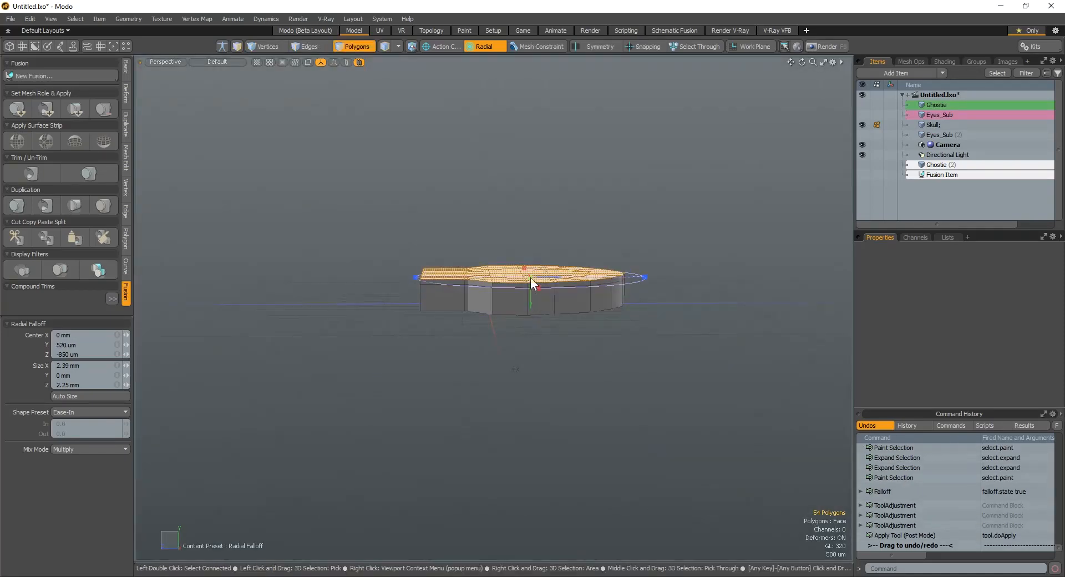
left_click_drag(127, 376, 97, 375)
scroll(533, 305, "up", 3)
mouse_move(533, 305)
left_mouse_down("alt")
mouse_move(528, 278)
mouse_move(528, 303)
left_mouse_up("alt")
left_click_drag(221, 348, 242, 374, "alt+shift")
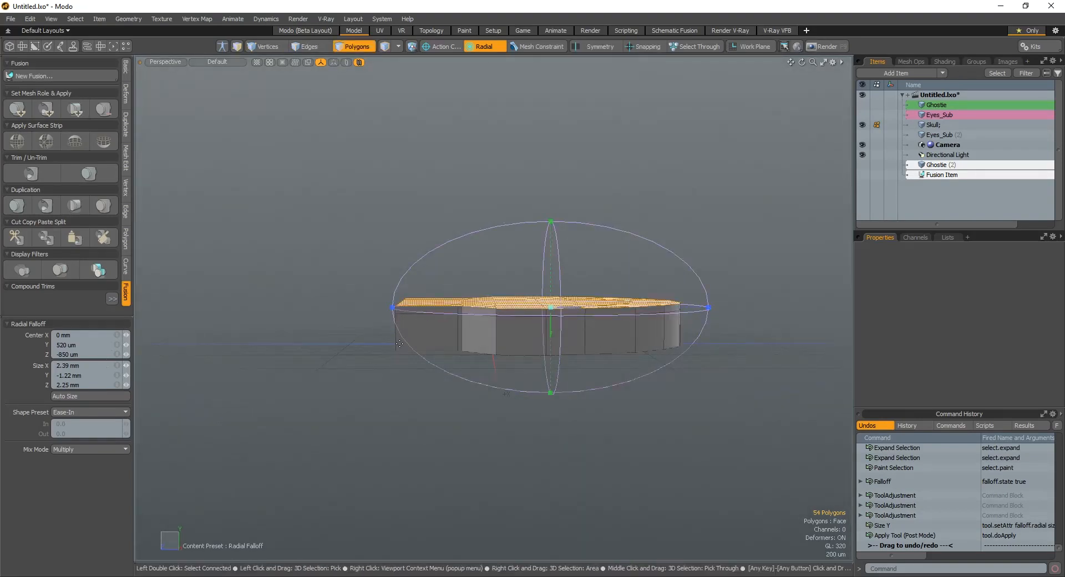
Move the selected front polygons 570 um in Y through the radial falloff to bulge the face
key("w")
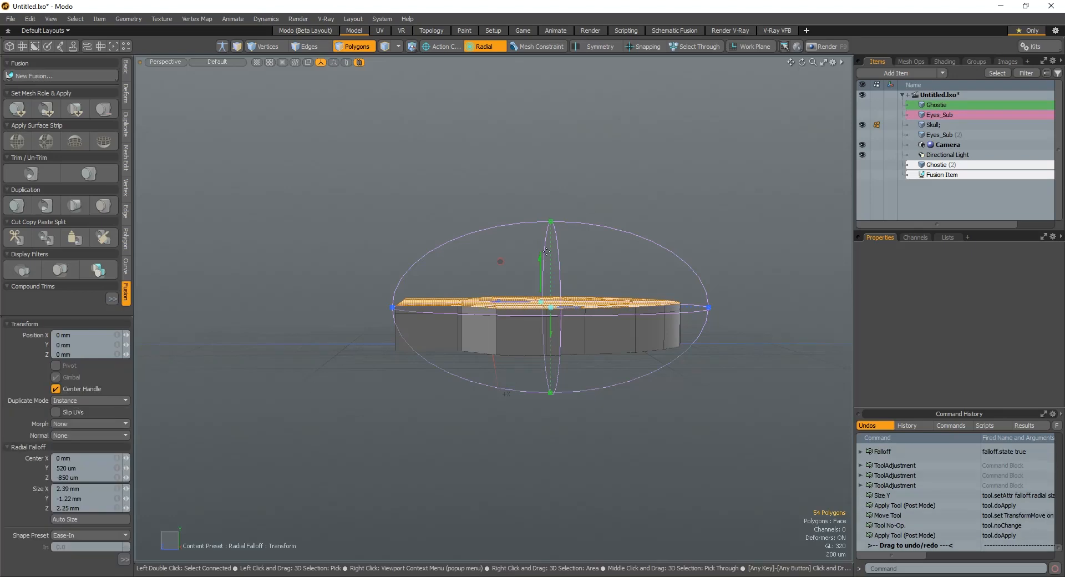
left_click_drag(541, 268, 542, 221)
left_click_drag(625, 268, 657, 281, "alt")
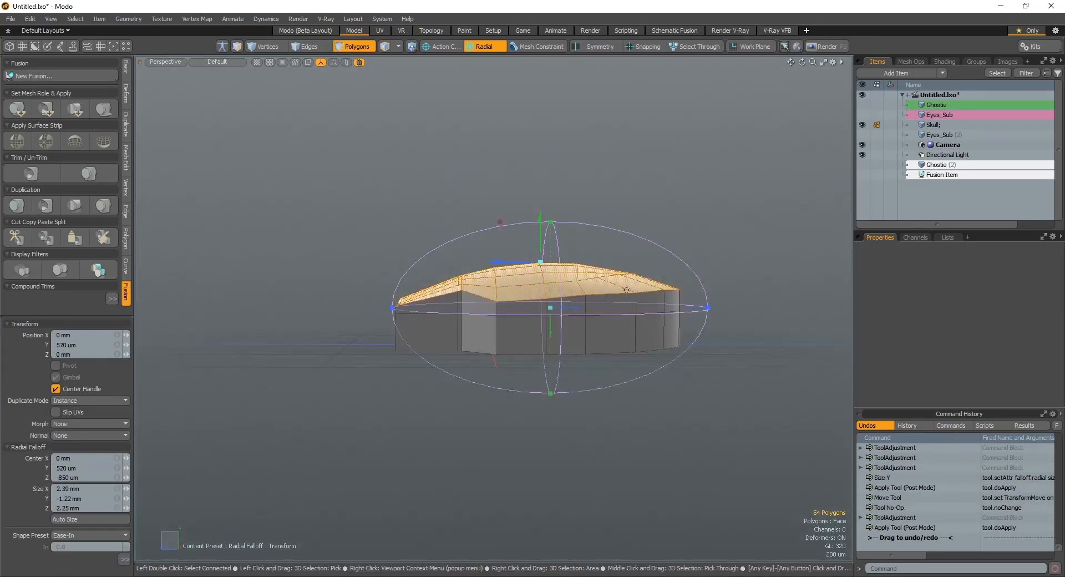
Shift the falloff centre to Z -590 um, shrink its size to about 2.15 mm in X and 2.08 mm in Z, and finish the bulge
mouse_move(578, 312)
left_mouse_down()
mouse_move(512, 311)
mouse_move(653, 308)
mouse_move(488, 308)
mouse_move(604, 302)
mouse_move(587, 299)
left_mouse_up()
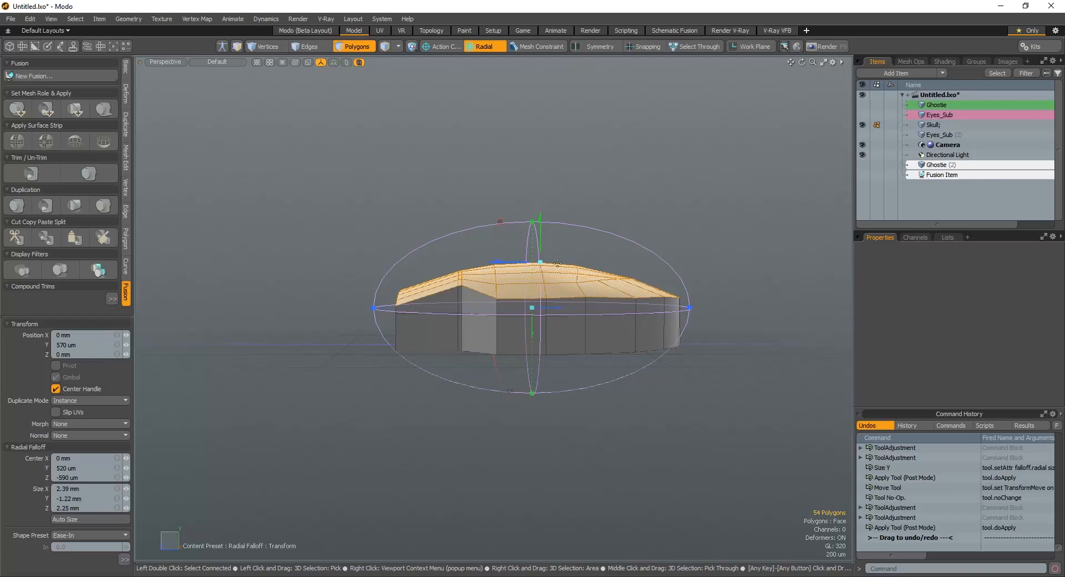
left_click_drag(521, 328, 708, 324, "alt")
left_click_drag(602, 302, 537, 299)
left_click_drag(376, 307, 388, 307)
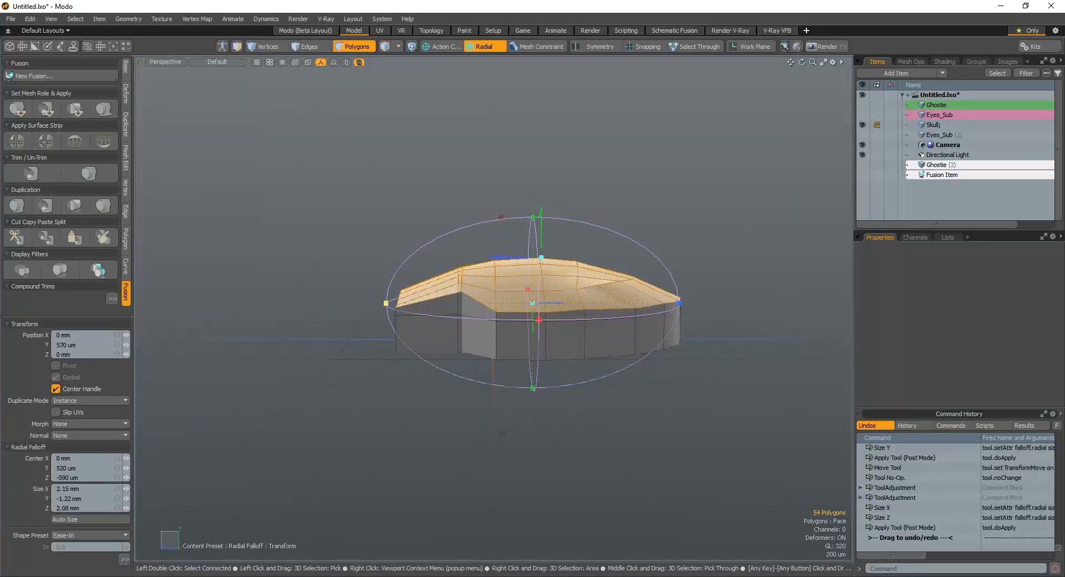
left_click_drag(562, 324, 568, 304, "alt")
left_click_drag(395, 303, 394, 303)
mouse_move(544, 211)
left_mouse_down()
mouse_move(545, 199)
mouse_move(714, 347)
mouse_move(551, 240)
mouse_move(525, 208)
left_mouse_up()
key("q")
key("Tab")
key("Tab")
key("Escape")
Inspect the bulged Skull from several angles with smooth subdivision on and off
key("Tab")
left_click_drag(634, 322, 526, 269, "alt")
left_click(526, 273)
key("Tab")
key("Tab")
left_click(567, 223)
key("Tab")
left_click_drag(422, 242, 502, 289, "alt")
Try picking edges along the jaw crease, clear that selection and turn on symmetry in X
scroll(473, 304, "up", 5)
scroll(474, 304, "down", 4)
scroll(519, 296, "up", 5)
key("2")
left_click(517, 286)
left_click(511, 247, "shift")
left_click(504, 203, "shift")
left_click_drag(471, 206, 630, 209, "alt")
scroll(313, 250, "down", 5)
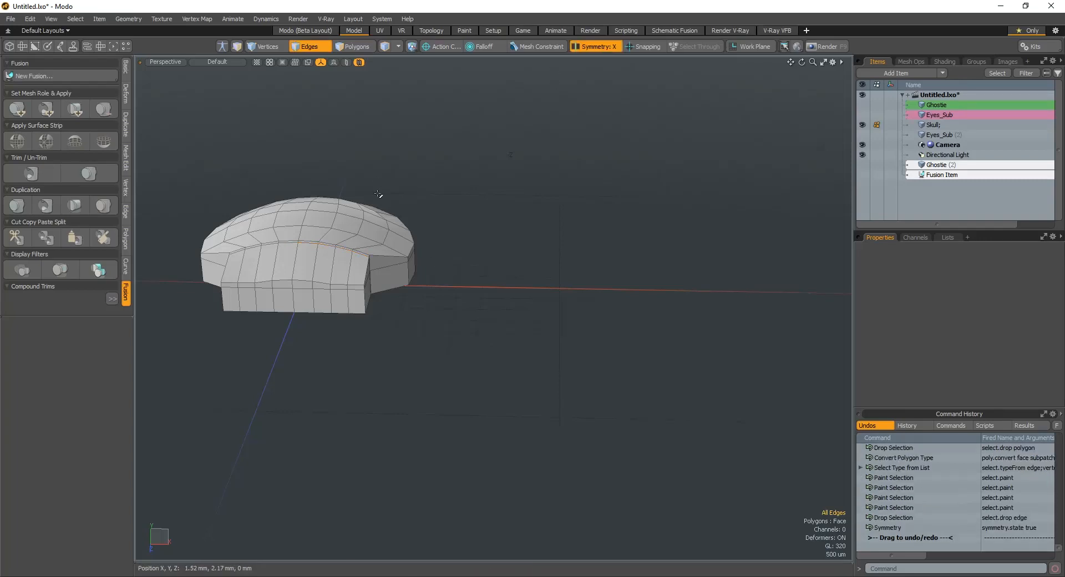
Select the edges where the jaw meets the dome, symmetrically on both sides, and move them to refine the crease
scroll(356, 255, "up", 5)
left_click(363, 258)
scroll(335, 256, "down", 5)
left_click_drag(334, 254, 518, 261, "alt+shift")
left_click_drag(518, 261, 515, 280, "alt")
scroll(515, 280, "up", 5)
left_click(383, 252, "shift")
left_click_drag(400, 317, 334, 291, "alt")
scroll(389, 293, "down", 3)
key("w")
left_click_drag(499, 294, 576, 312, "alt")
key("q")
Examine the reshaped jaw crease on the smooth-subdivided Skull from different angles
scroll(576, 312, "down", 6)
key("Escape")
key("Tab")
left_click_drag(571, 272, 493, 316, "alt")
left_click_drag(492, 316, 523, 214, "alt")
scroll(470, 326, "up", 5)
left_click_drag(471, 327, 534, 330, "alt")
left_click_drag(534, 331, 659, 336, "alt+shift")
key("Tab")
Select the polygons of the jaw's end face, turn off symmetry and scale them slightly narrower in X
key("3")
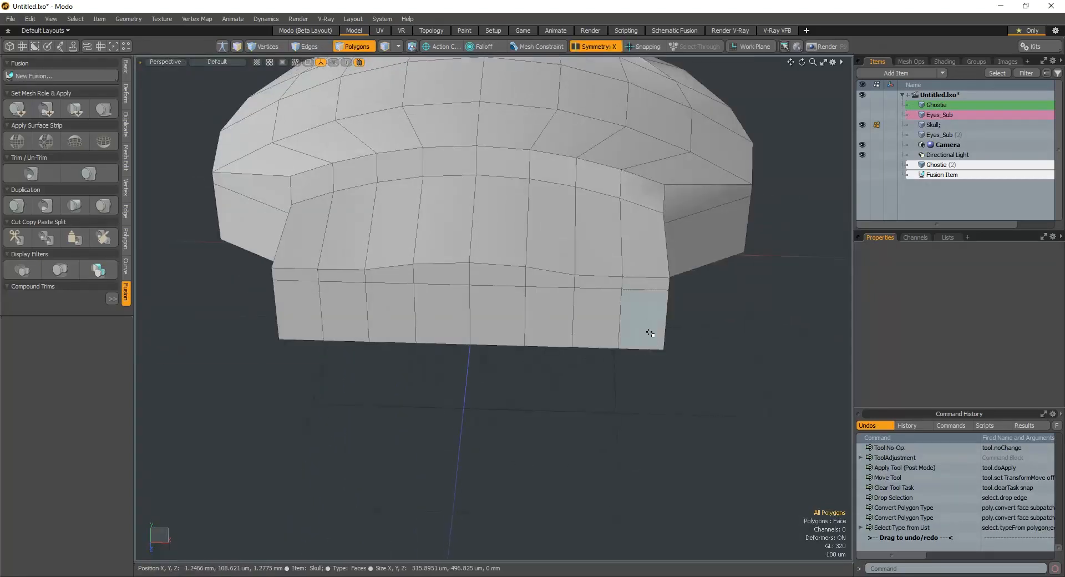
left_click_drag(648, 301, 609, 320)
left_click_drag(507, 272, 538, 361, "alt")
key("r")
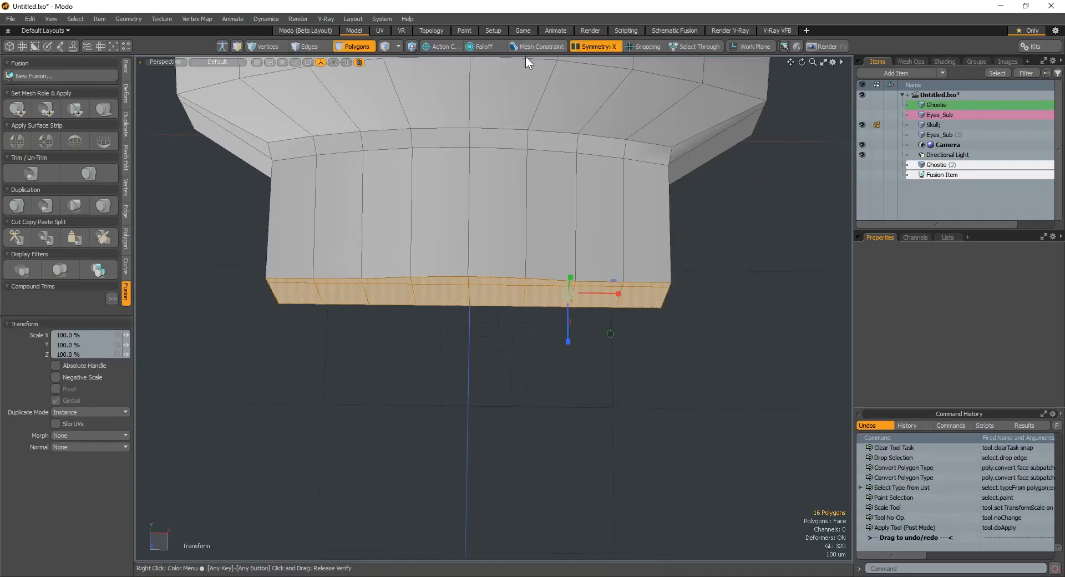
left_click(600, 47)
left_click_drag(521, 292, 515, 292)
mouse_move(602, 233)
left_mouse_down("alt")
mouse_move(583, 252)
mouse_move(546, 357)
mouse_move(570, 324)
mouse_move(584, 349)
left_mouse_up("alt")
scroll(582, 252, "down", 3)
key("q")
left_click(571, 380)
Preview the narrowed jaw end with smooth subdivision on and off
key("Tab")
key("Tab")
left_click(636, 367)
key("Tab")
key("Tab")
Extrude the six middle polygons of the jaw's end face with a 390 um Polygon Bevel shift and add a second bevel
mouse_move(639, 384)
left_mouse_down("alt")
mouse_move(563, 310)
mouse_move(598, 326)
mouse_move(509, 348)
mouse_move(311, 350)
left_mouse_up("alt")
scroll(564, 311, "up", 3, "alt")
scroll(598, 326, "down", 3)
scroll(614, 304, "up", 4)
left_click_drag(233, 341, 478, 367, "alt")
key("b")
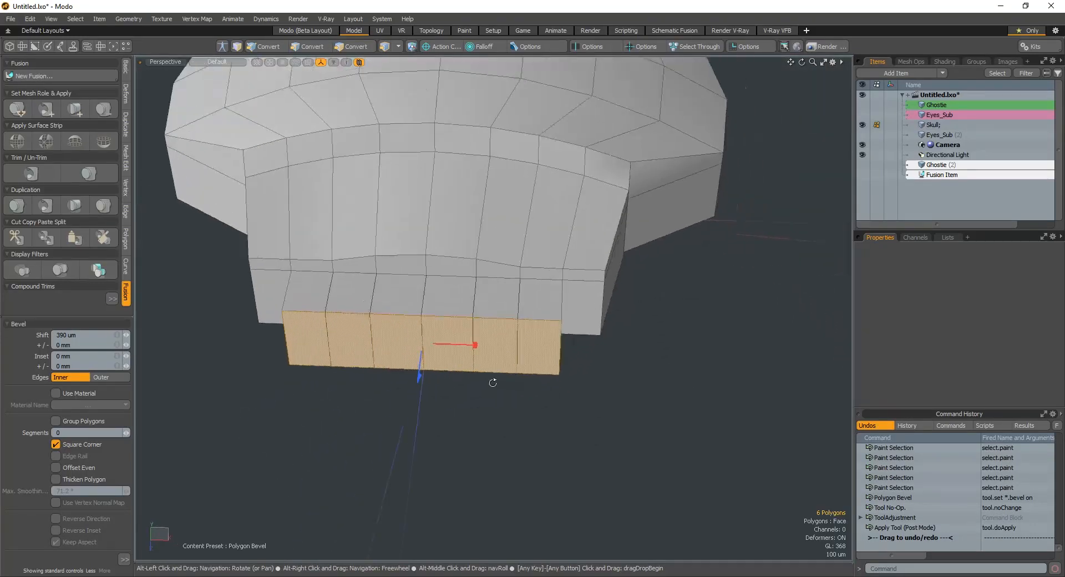
left_click(478, 348, "shift")
left_click_drag(553, 302, 580, 352, "alt")
key("space")
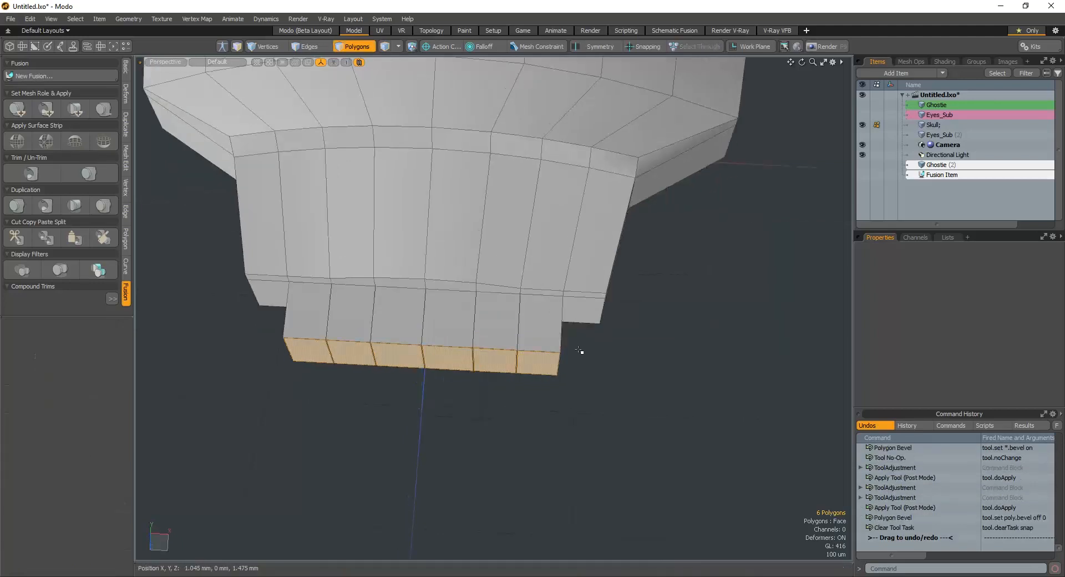
Preview the extruded teeth block on the jaw with smooth subdivision on and off
left_click(583, 353)
key("Tab")
scroll(584, 354, "down", 4)
left_click_drag(525, 329, 409, 285, "alt")
scroll(497, 368, "down", 5)
scroll(495, 366, "up", 5)
key("Tab")
Select the jaw and teeth block polygons by expanding the selection and reposition them with the Move tool
scroll(423, 369, "up", 4)
left_click_drag(423, 368, 439, 328, "alt")
scroll(424, 369, "down", 3)
scroll(464, 302, "up", 4)
left_click(436, 303)
left_click(477, 298, "shift")
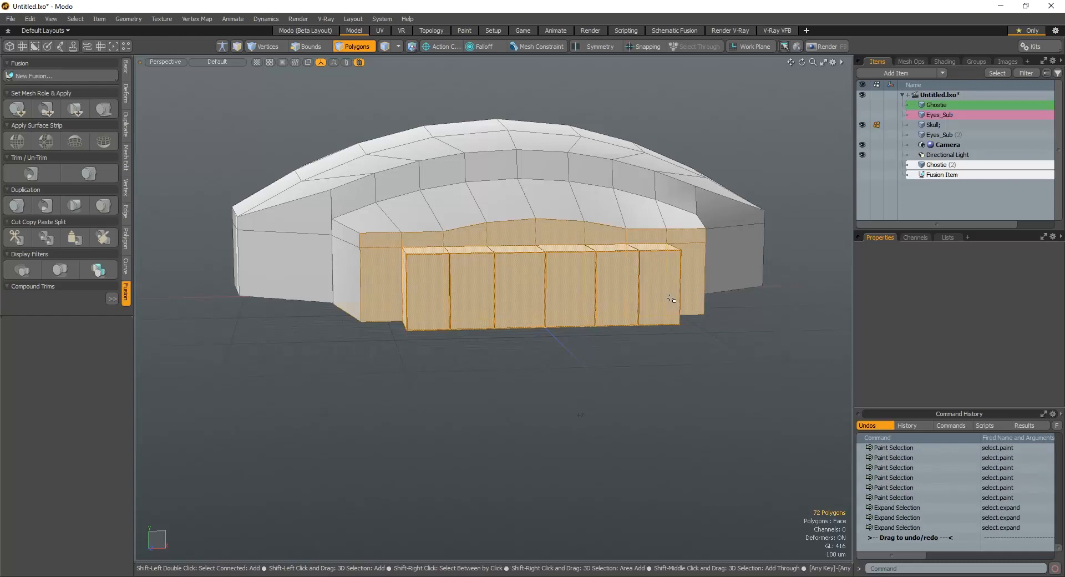
left_click_drag(673, 300, 650, 116, "alt")
key("w")
scroll(645, 436, "down", 5)
key("q")
scroll(555, 294, "up", 4)
left_click_drag(555, 284, 640, 436, "ctrl")
key("w")
left_click_drag(638, 119, 622, 228, "alt")
left_click_drag(659, 193, 598, 293, "alt")
key("q")
scroll(598, 292, "down", 3)
Clear the selection and check the moved jaw and teeth with smooth subdivision
left_click(688, 357)
key("Tab")
mouse_move(734, 348)
left_mouse_down("alt")
mouse_move(540, 286)
mouse_move(659, 353)
mouse_move(551, 252)
left_mouse_up("alt")
scroll(555, 294, "down", 4)
scroll(658, 353, "up", 5)
key("Tab")
Select the four narrow side polygons where the jaw meets the skull on both sides and scale them slightly narrower in X
scroll(619, 352, "up", 5)
left_click(605, 257)
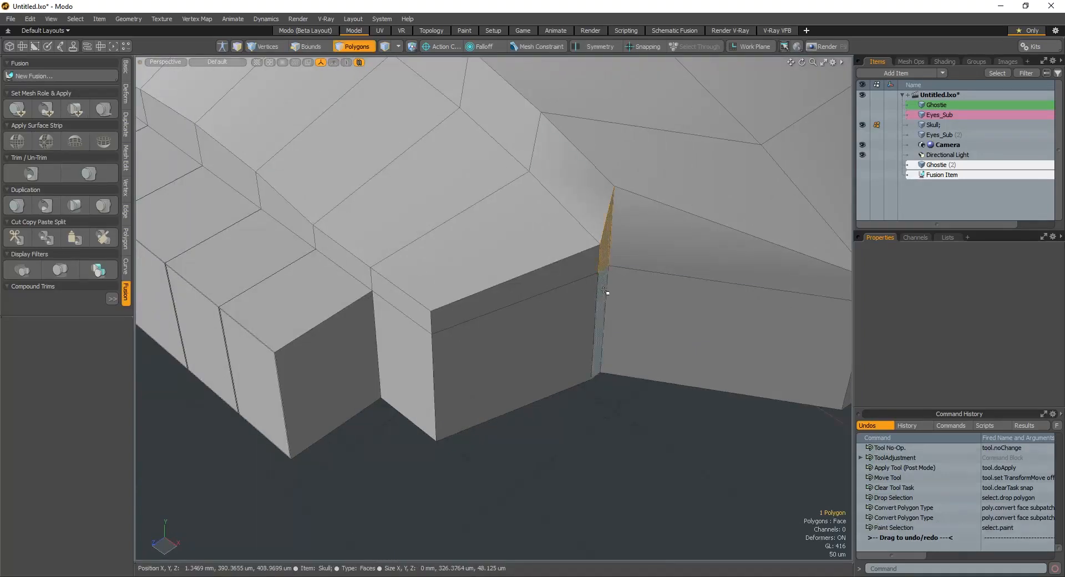
left_click(605, 291, "shift")
scroll(595, 301, "down", 6)
left_click_drag(594, 303, 457, 337, "alt")
scroll(452, 333, "up", 4)
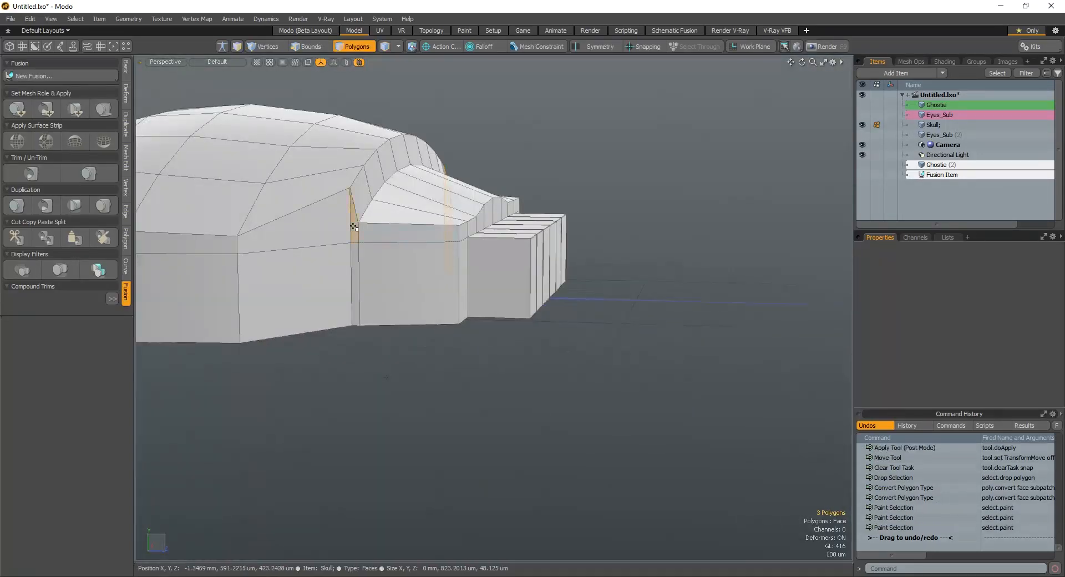
left_click_drag(410, 219, 405, 249, "alt")
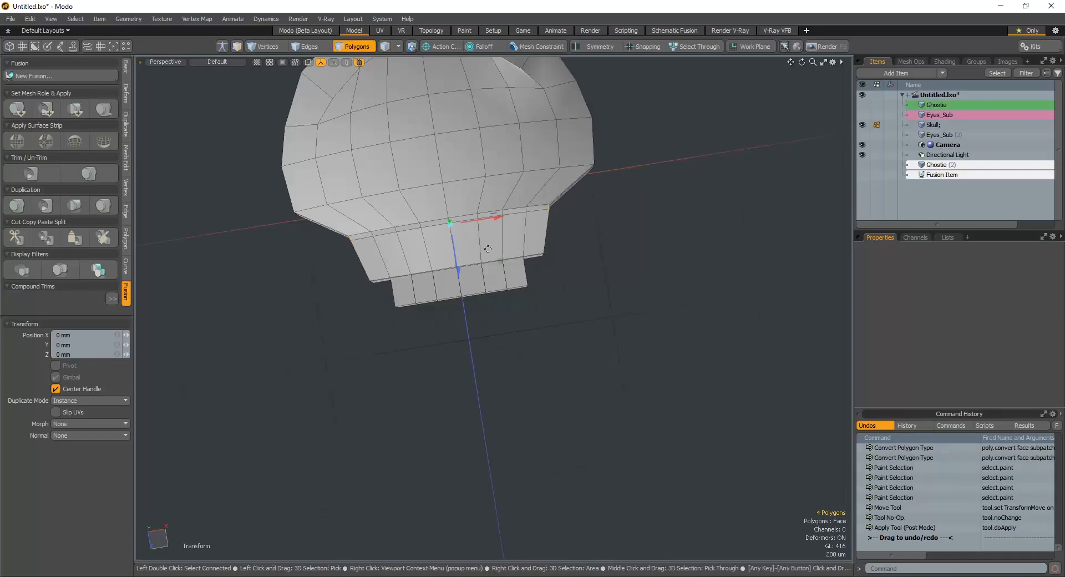
key("r")
left_click_drag(506, 218, 499, 219)
left_click_drag(588, 186, 660, 180, "alt")
key("space")
Drop the polygon selection and turn smooth subdivision back on for the Skull
scroll(610, 230, "down", 3)
left_click(622, 235)
key("Tab")
left_click_drag(621, 236, 611, 313, "alt")
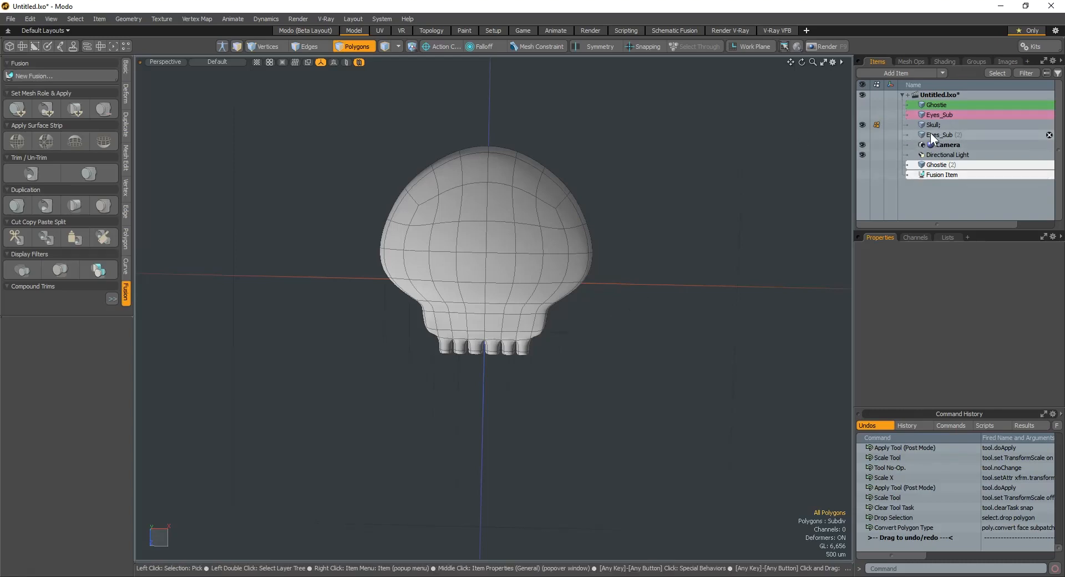
Show the Eyes_Sub (2) mesh and turn on symmetry in X
left_click(862, 135)
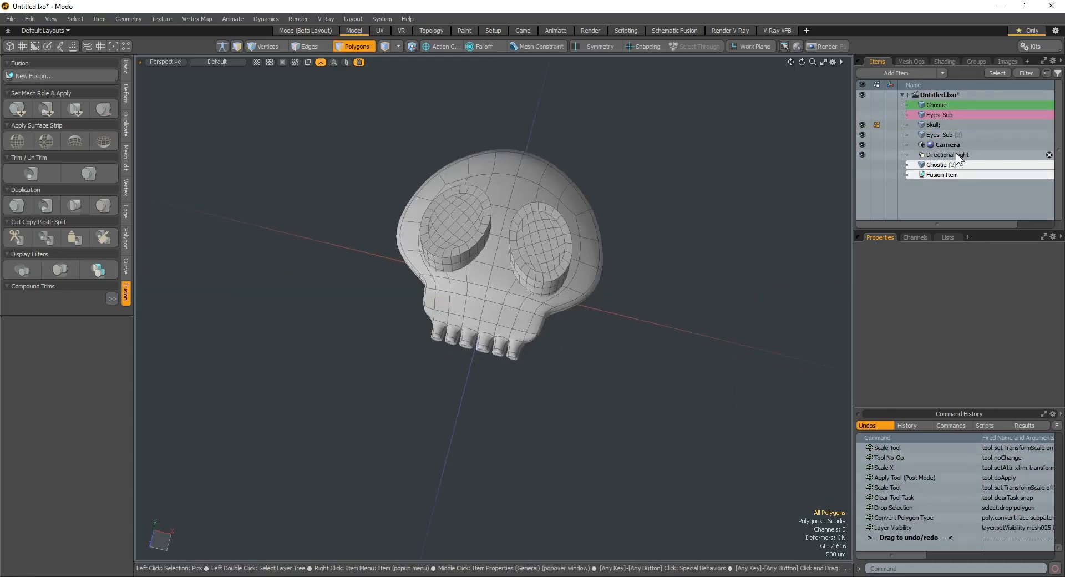
left_click(593, 50)
left_click_drag(613, 136, 611, 228, "alt")
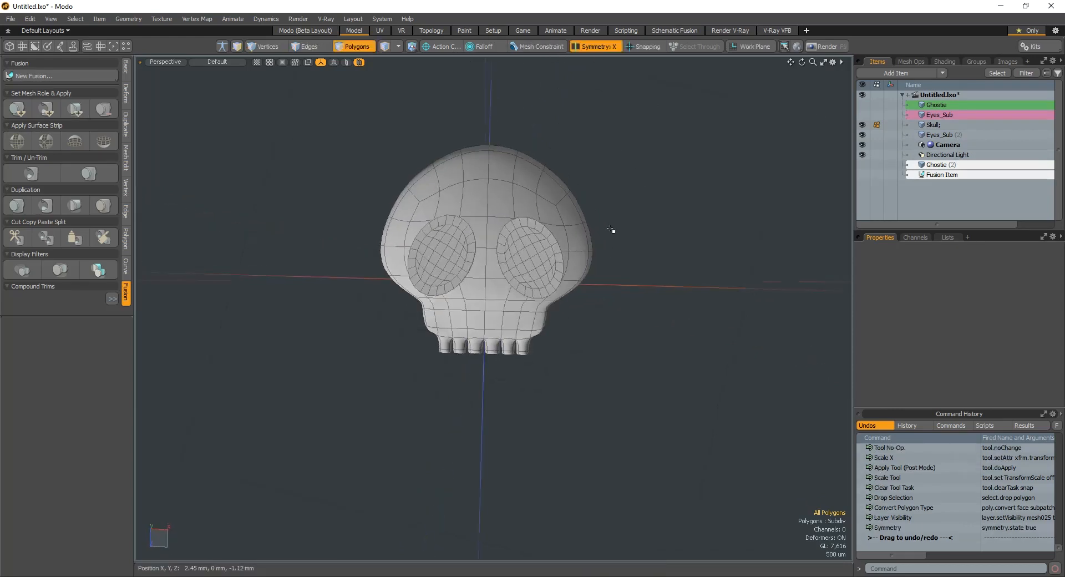
Scale the eye cylinders of Eyes_Sub (2) down slightly and move them higher on the skull's face
key("y")
left_click(542, 254)
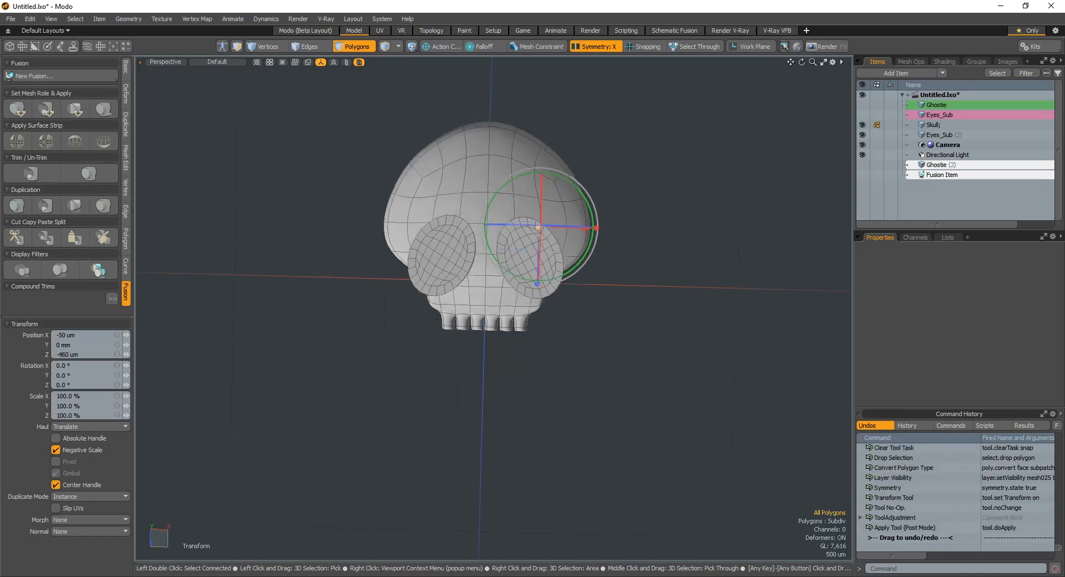
left_click(941, 135)
left_click_drag(528, 258, 529, 234)
left_click_drag(603, 291, 544, 342, "alt")
left_click_drag(544, 342, 585, 291, "alt")
key("q")
left_click(978, 131)
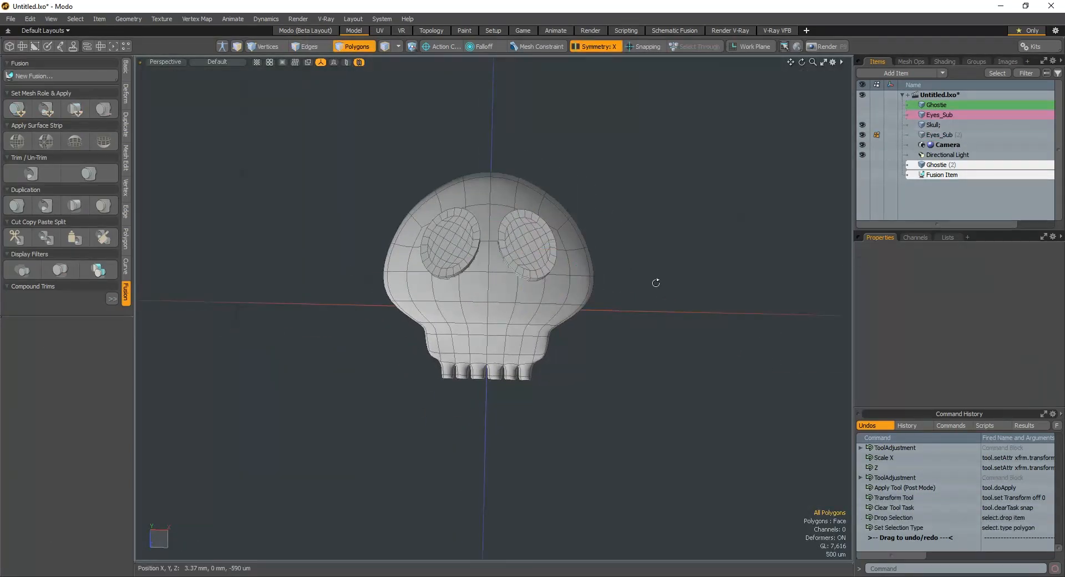
left_click_drag(841, 189, 682, 286, "alt")
Select the Skull's outermost side polygons, move them slightly inward in X with symmetry, and restore smooth subdivision
left_click(949, 123)
left_click_drag(844, 258, 574, 346, "alt")
key("Tab")
scroll(558, 356, "up", 4)
left_click_drag(514, 326, 623, 392, "alt")
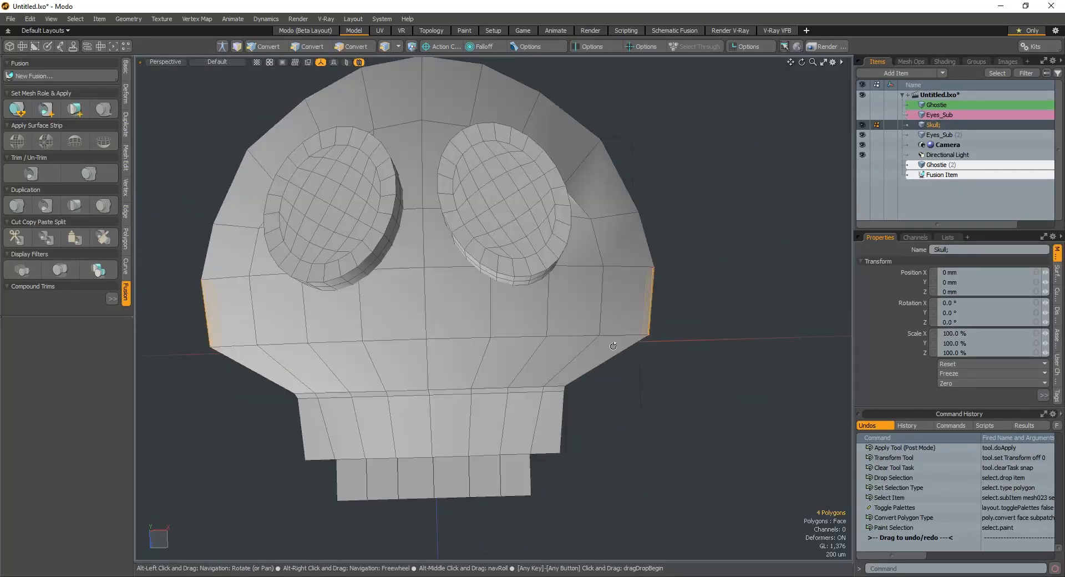
key("w")
left_click_drag(703, 304, 691, 303)
left_click_drag(691, 263, 666, 239, "alt")
key("q")
left_click(704, 280)
key("Tab")
scroll(703, 281, "down", 4)
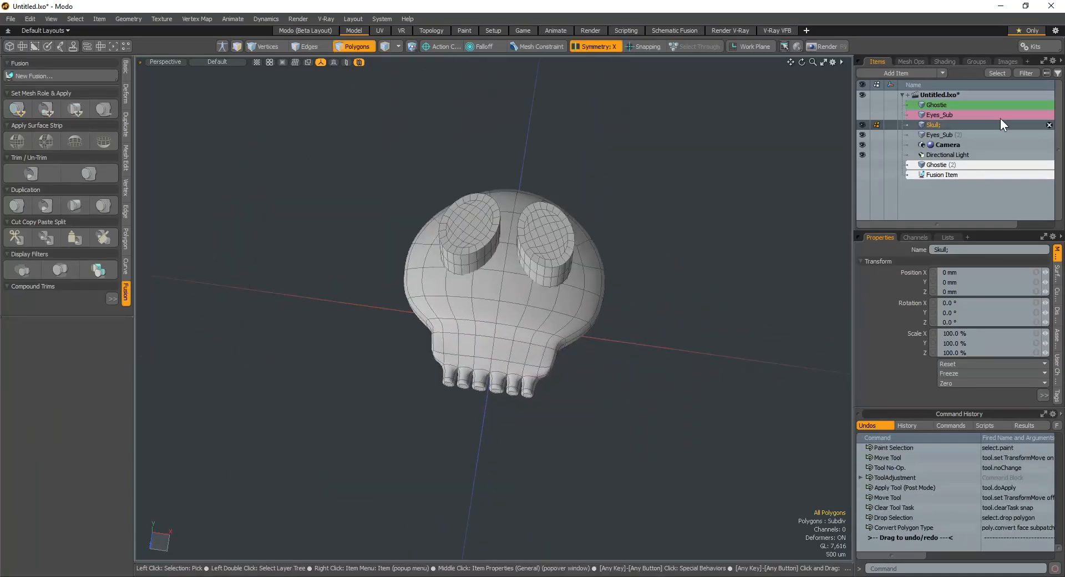
In the Top view, draw an elliptical cylinder in Eyes_Sub (2) below and between the eyes, with radii of about 265 by 415 um
left_click(939, 135)
left_click_drag(669, 202, 661, 244, "alt")
key("3")
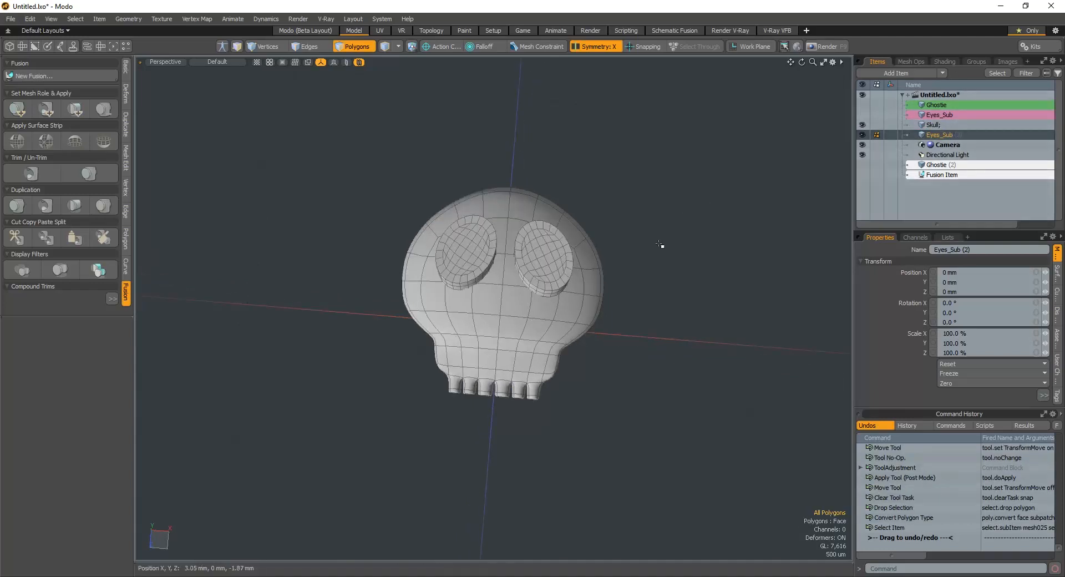
key("ctrl+space")
left_click(632, 194)
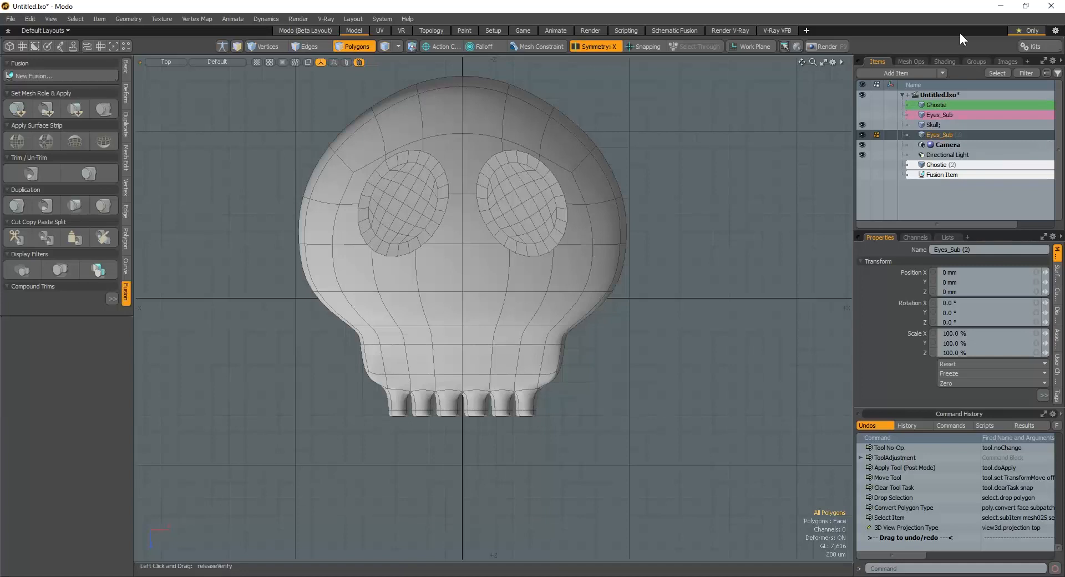
left_click(125, 68)
scroll(484, 285, "up", 2)
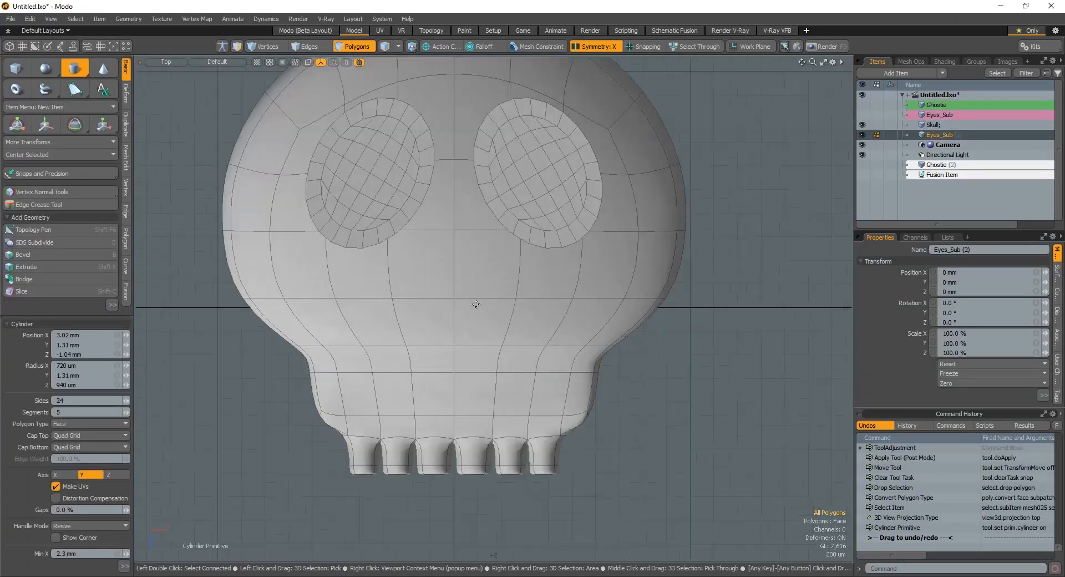
left_click_drag(451, 286, 482, 334)
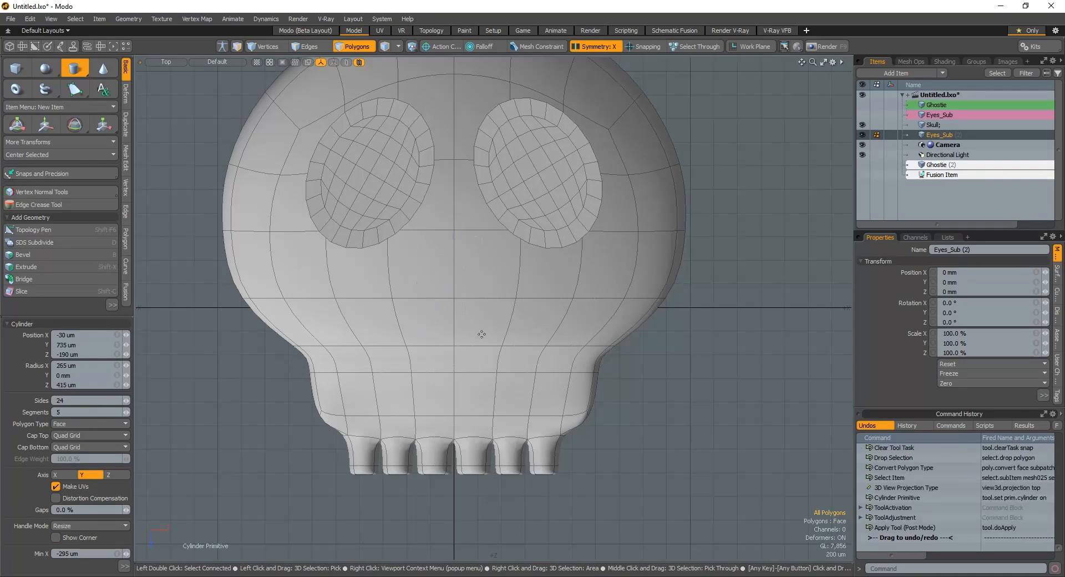
Extend the nose cylinder through the skull to a Y radius of about 1.16 mm and finish it in the Top view
key("ctrl+space")
left_click(553, 288)
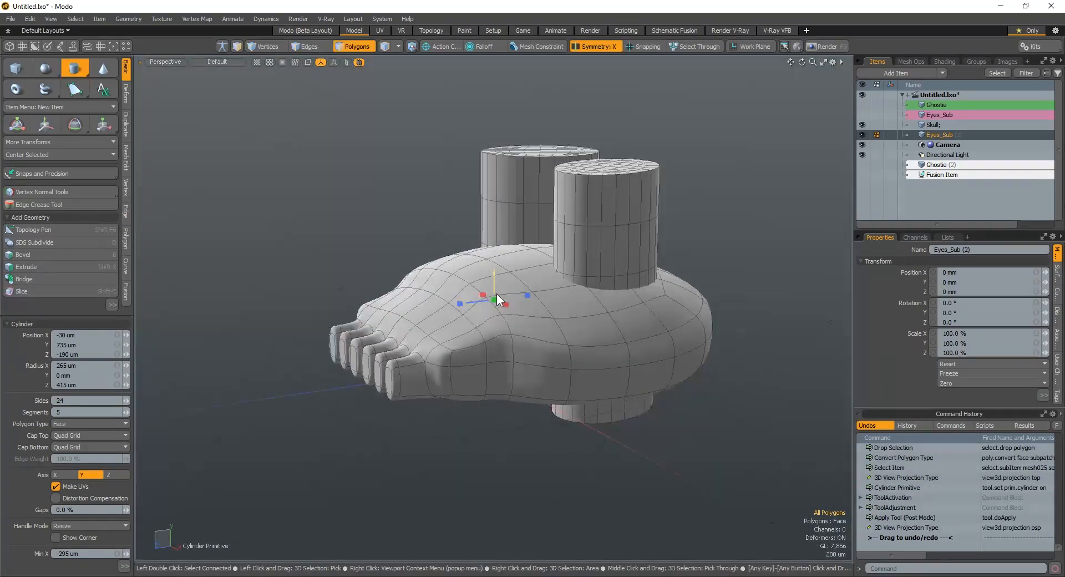
left_click_drag(494, 299, 494, 154)
left_click_drag(494, 200, 549, 499)
key("ctrl+space")
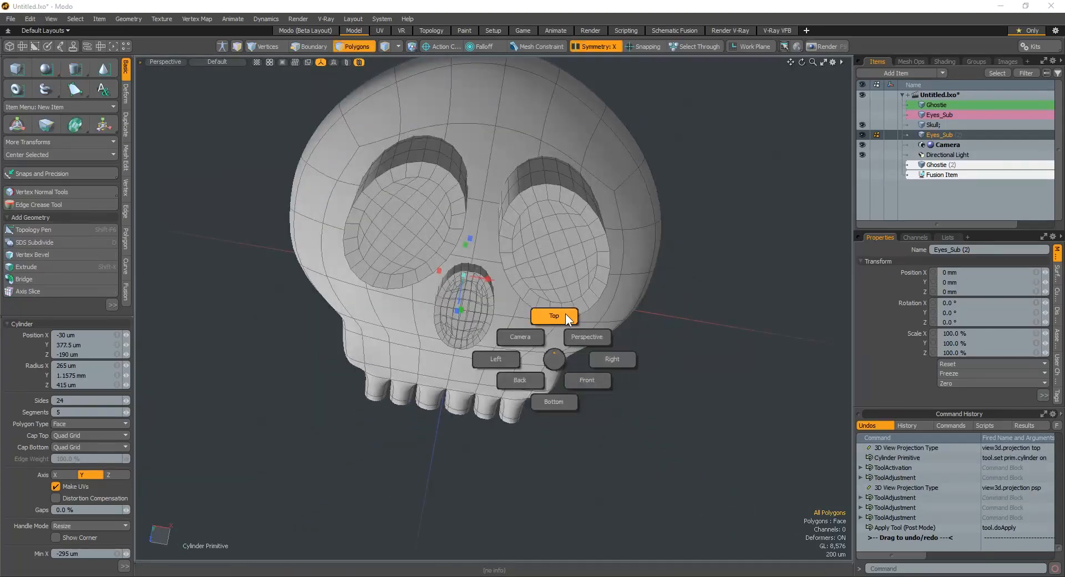
left_click(563, 316)
key("space")
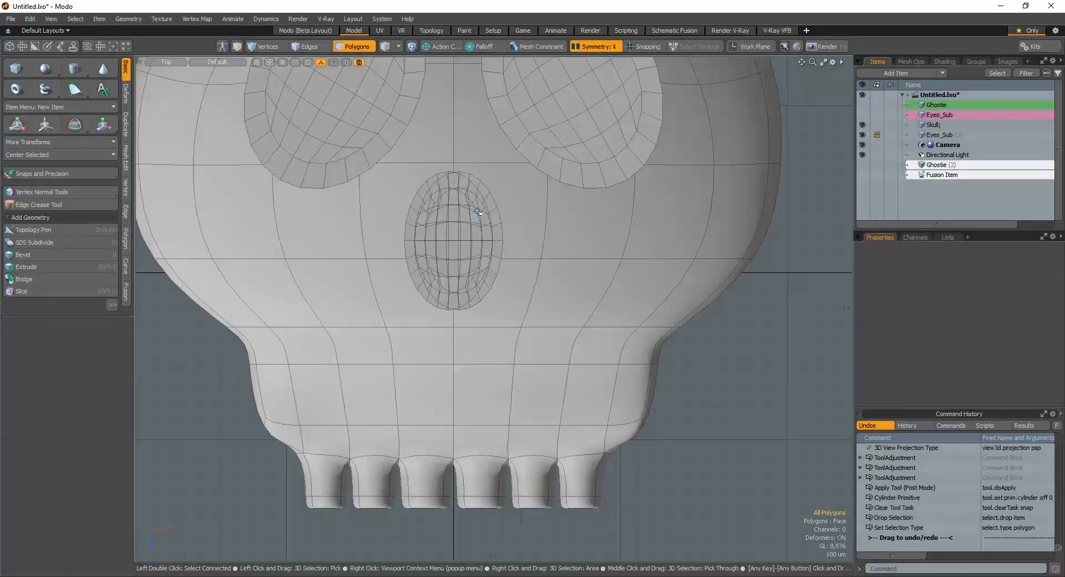
Turn off symmetry and delete the duplicate nose cylinder
left_click(594, 46)
double_click(504, 198)
key("Delete")
Select the remaining nose cylinder's connected polygons and centre them on X
double_click(476, 282)
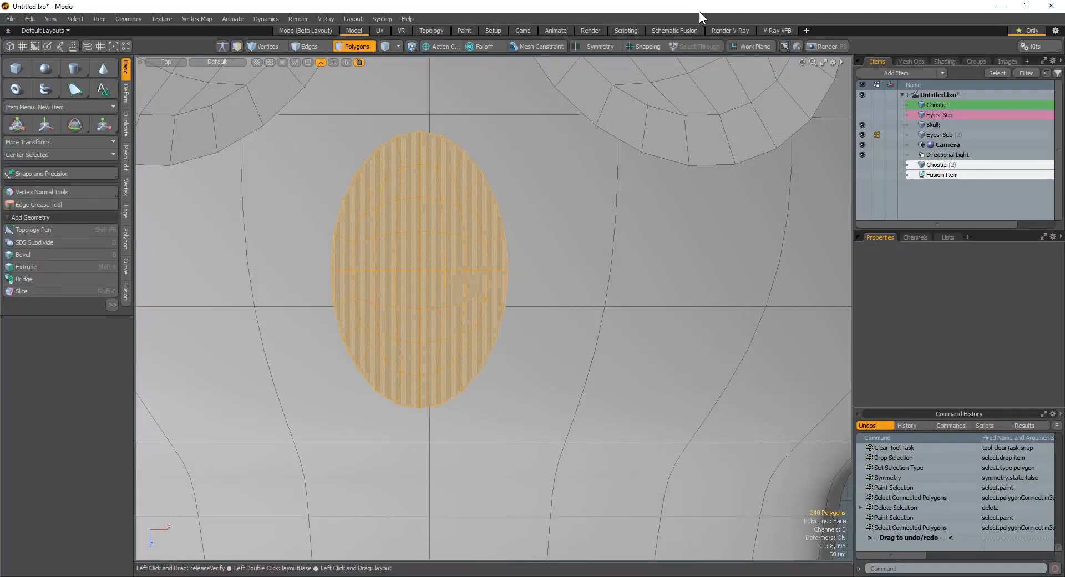
left_click(58, 154)
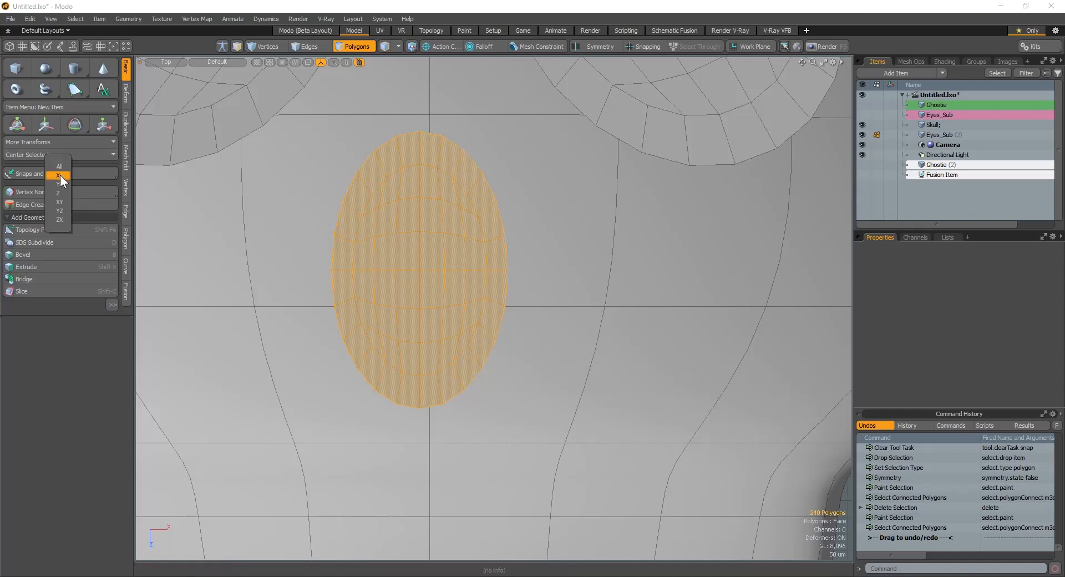
left_click(60, 175)
scroll(488, 268, "down", 5)
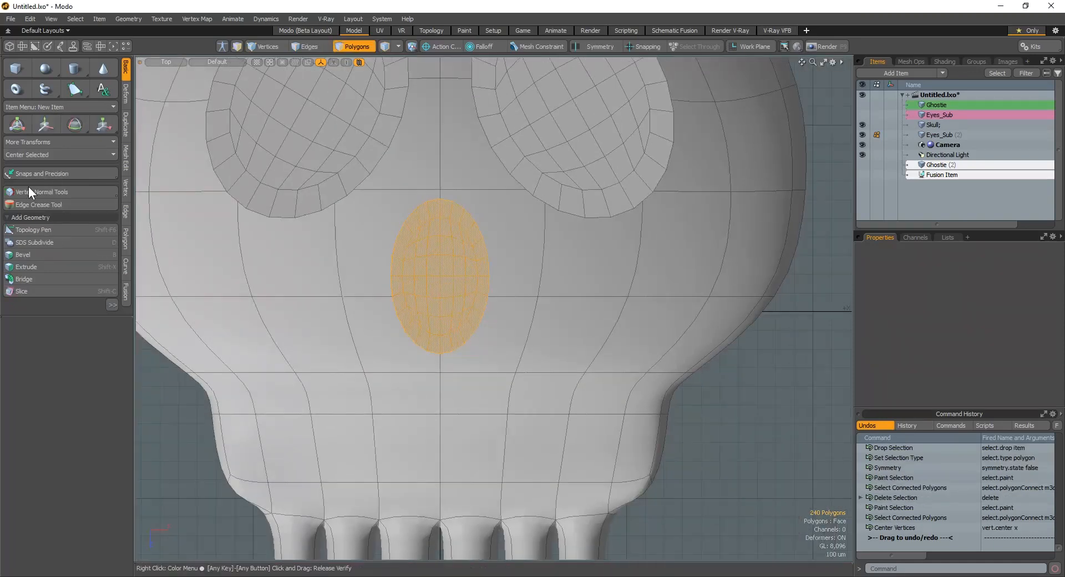
left_click_drag(440, 311, 493, 337, "alt")
scroll(517, 314, "down", 2)
scroll(491, 329, "up", 2)
key("Escape")
With X symmetry and a Linear falloff from about Z 220 um to -590 um, move the nose halves apart to widen its lower end
left_click(597, 48)
left_click(483, 48)
left_click(475, 89)
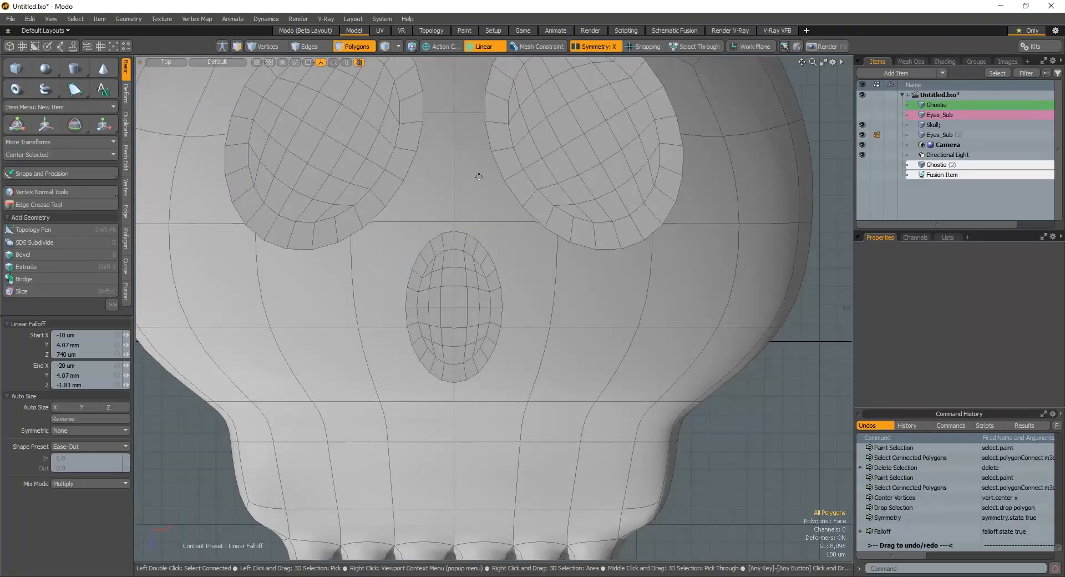
left_click_drag(458, 236, 457, 291)
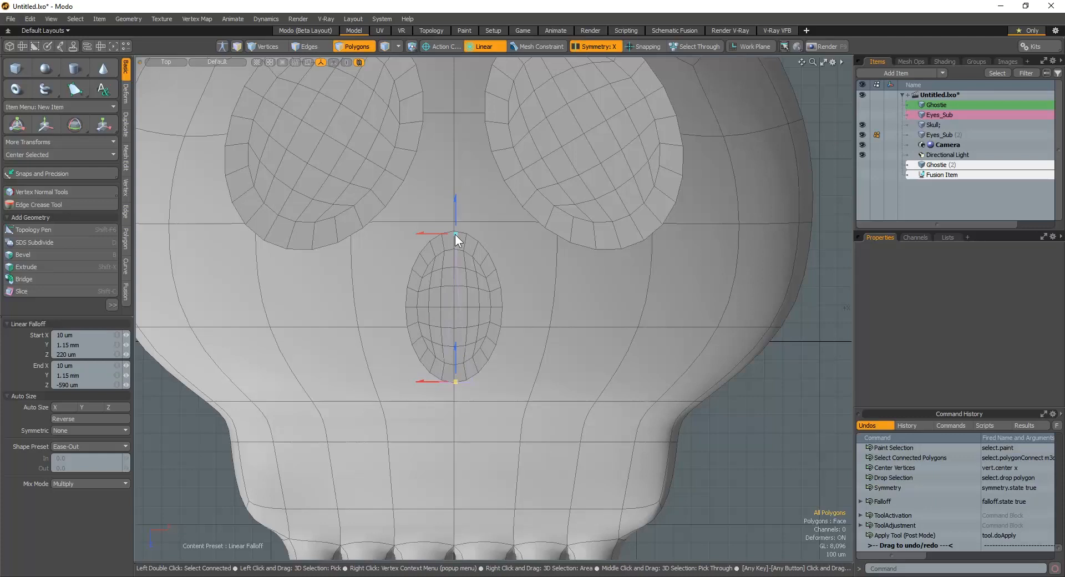
key("w")
left_click_drag(627, 208, 662, 207)
left_click_drag(576, 304, 546, 302, "alt")
scroll(571, 250, "down", 5)
key("Escape")
left_click_drag(671, 340, 644, 288, "alt")
Return to the Perspective view and create a new Fusion item from the Skull mesh
key("ctrl+space")
left_click(693, 305)
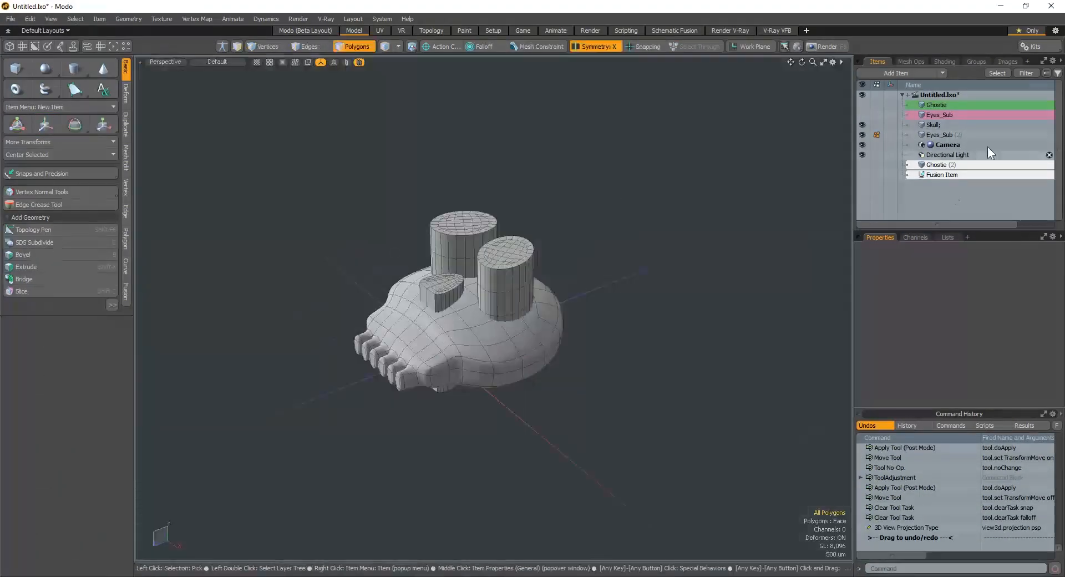
left_click(947, 126)
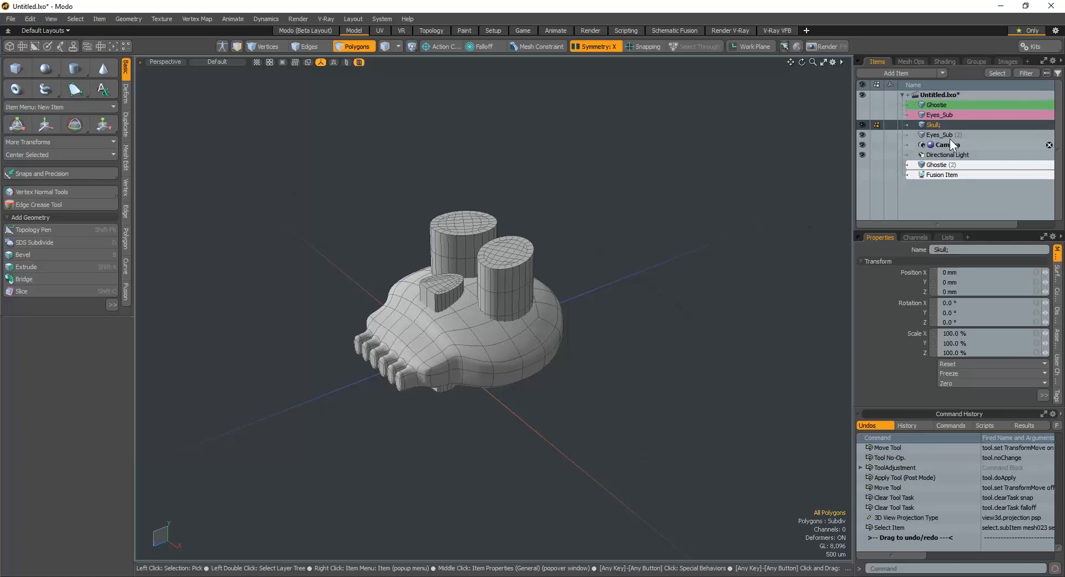
left_click(126, 295)
left_click(39, 76)
left_click(269, 138)
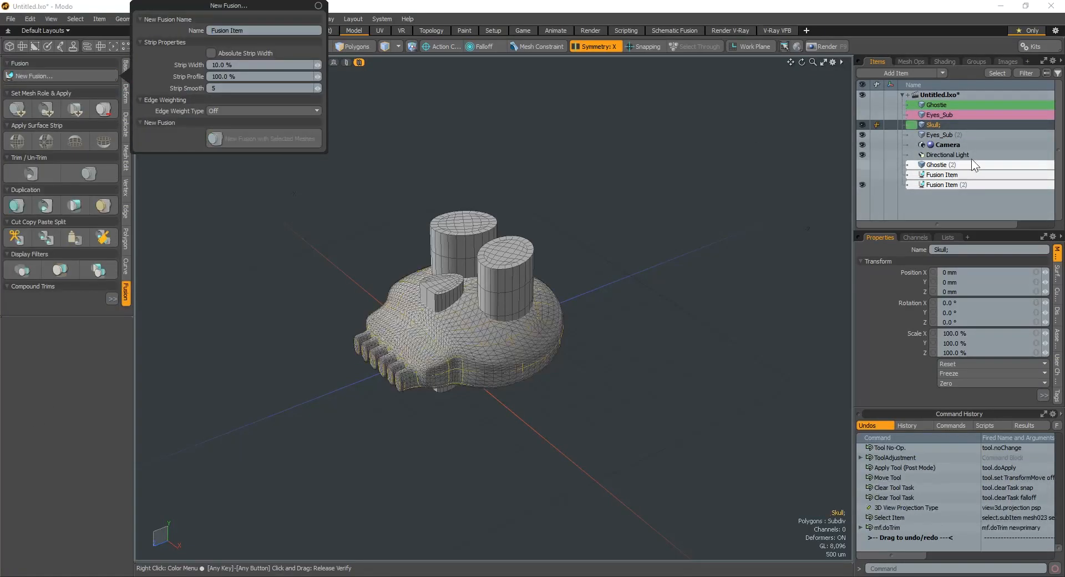
Give Eyes_Sub (2) the subtractive trim role and trim its eye and nose shapes out of the Skull
left_click(944, 135)
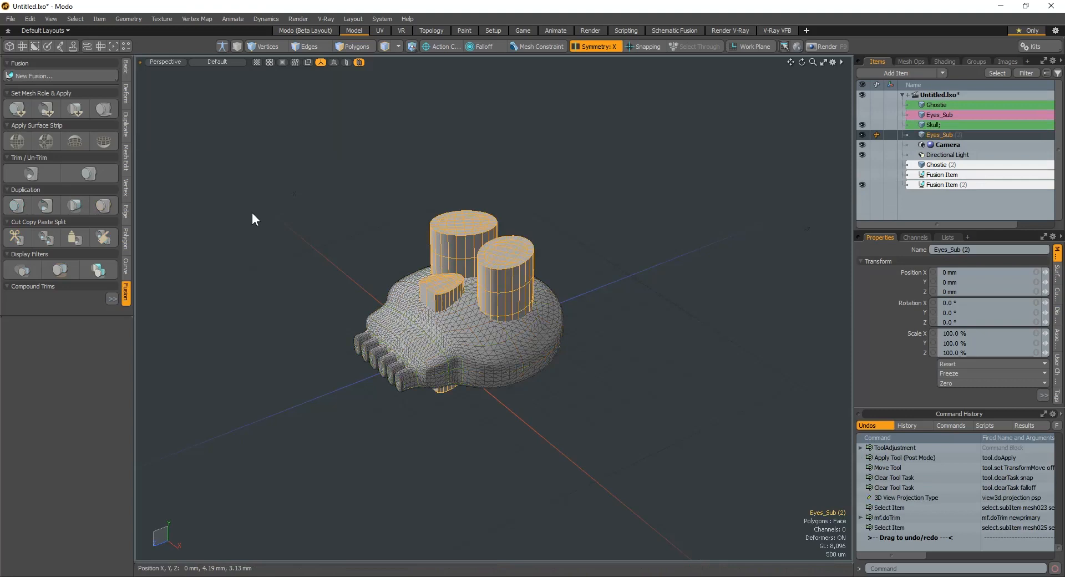
left_click(47, 111)
left_click(943, 128, "ctrl")
left_click(44, 166)
left_click_drag(623, 247, 671, 241, "alt")
scroll(646, 283, "up", 5)
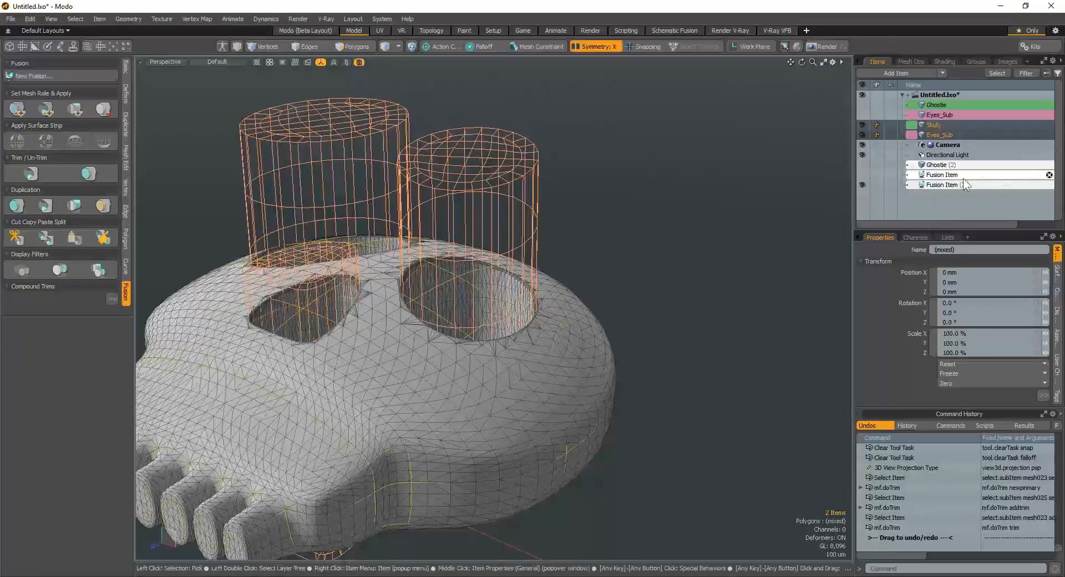
Set the strip width of Fusion Item (2) to 30%
left_click(943, 185)
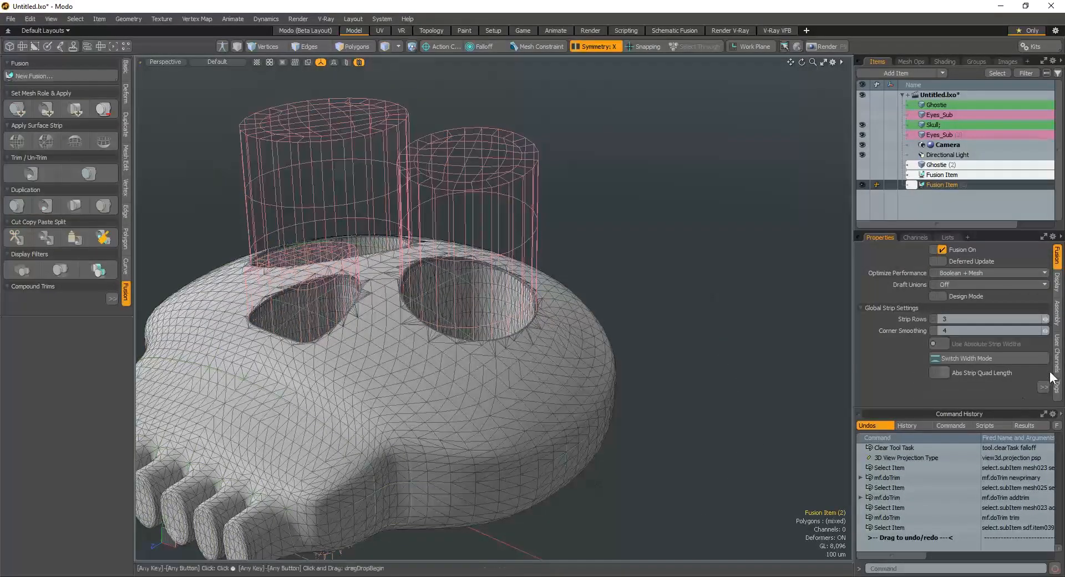
left_click(1044, 387)
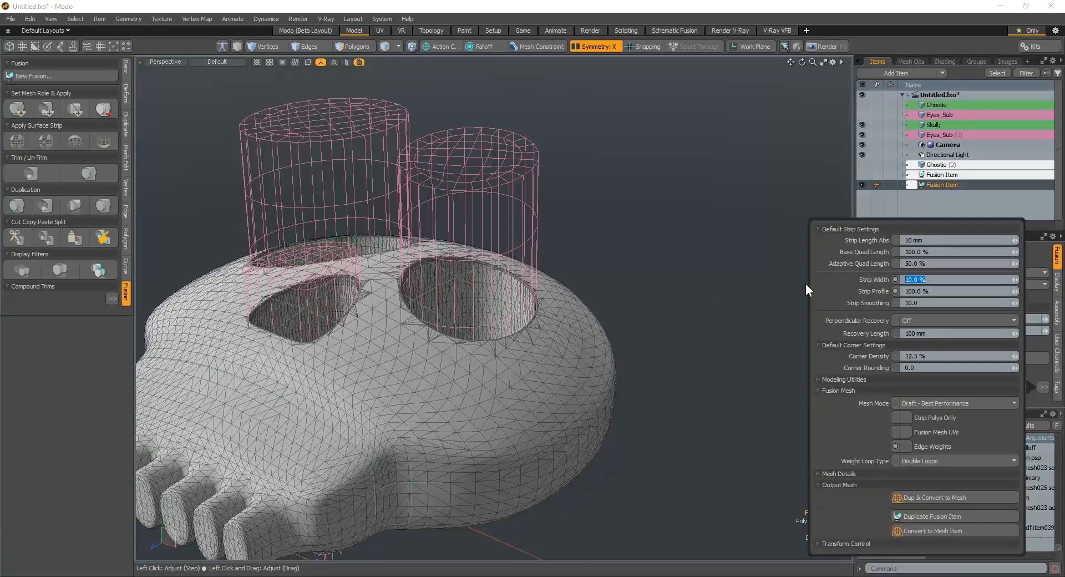
type("30")
key("Return")
left_click_drag(467, 325, 588, 333, "ctrl+alt")
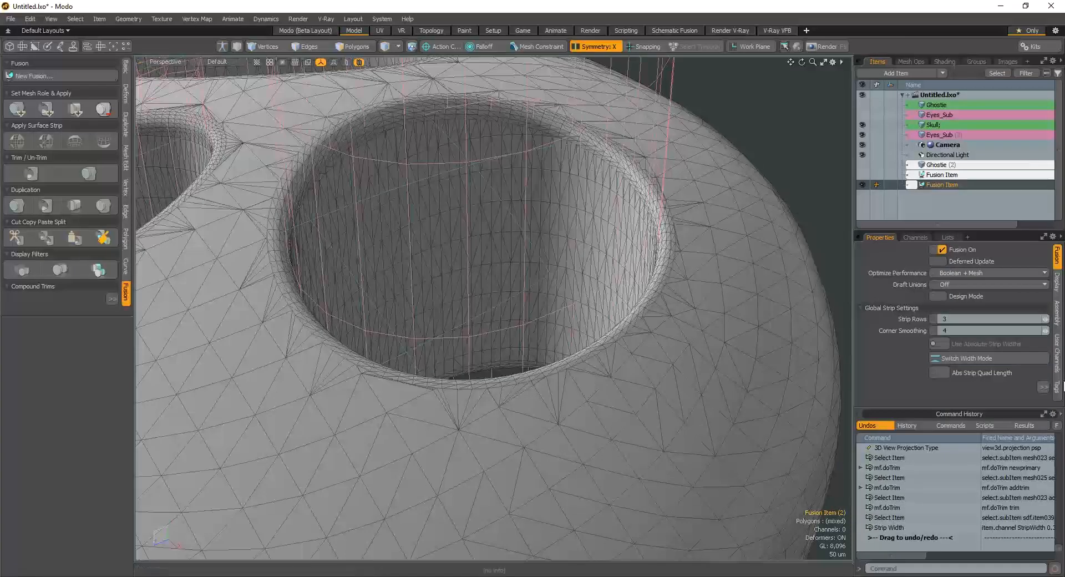
Set the strip width of Fusion Item (2) to 50%, frame the whole skull and clear the selection
left_click(1044, 387)
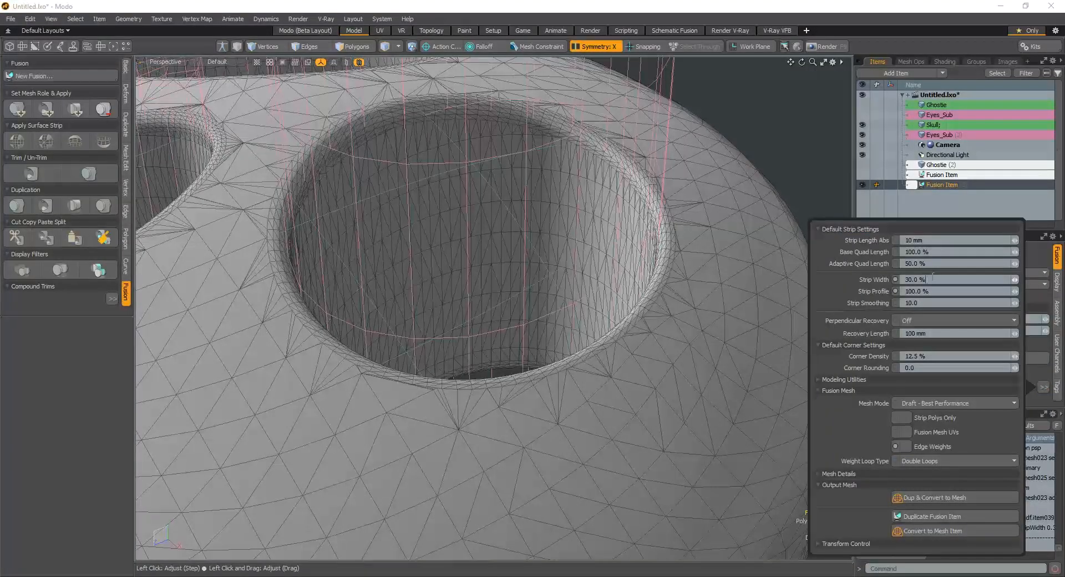
type("50")
key("Return")
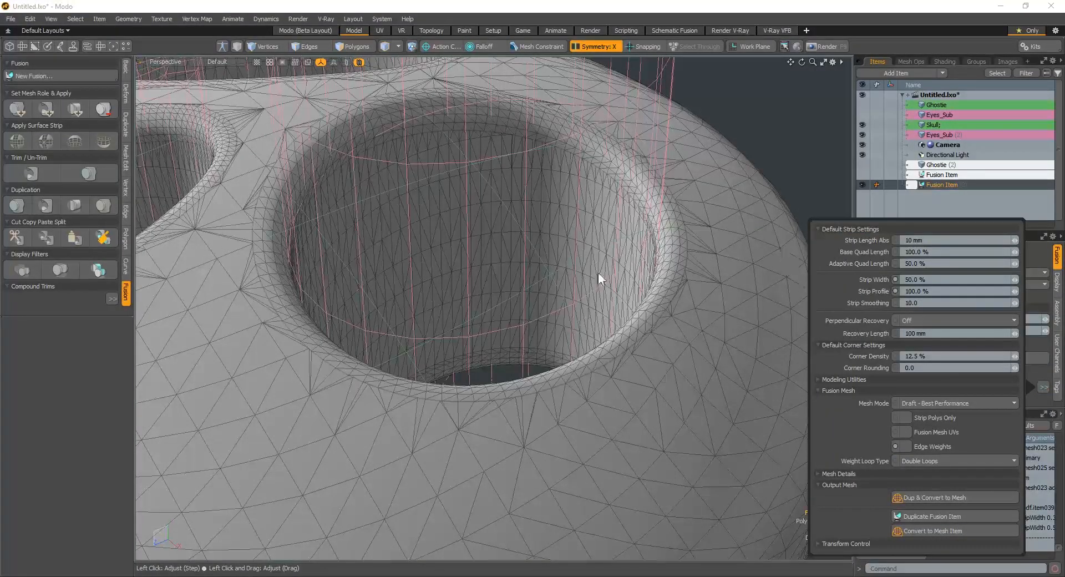
key("a")
left_click_drag(612, 348, 668, 411, "alt")
left_click(668, 411)
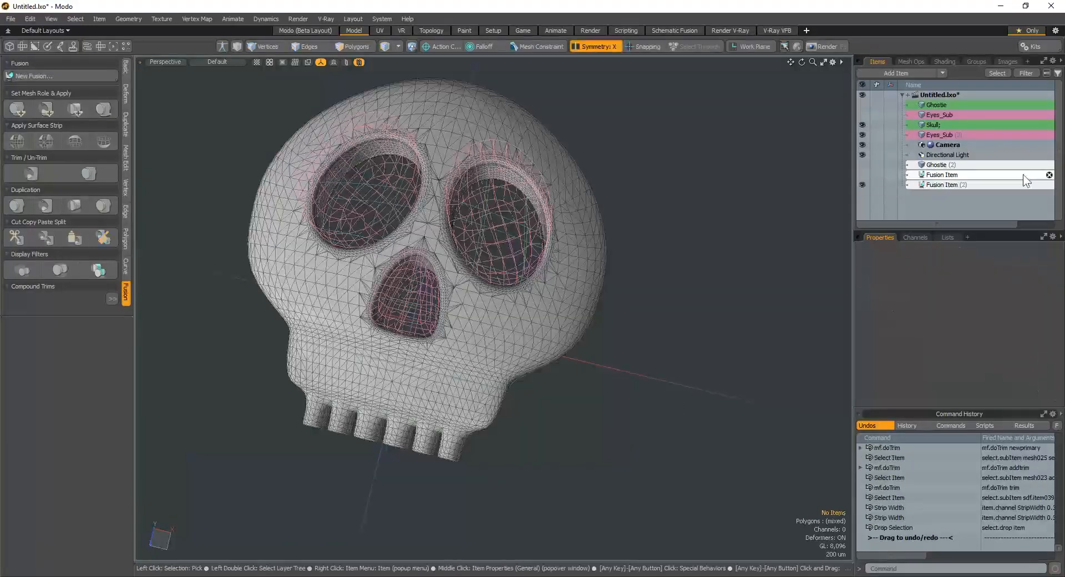
Set Fusion Item (2) to Airtight Final mesh mode and output it as a mesh, keeping the duplicate original
left_click(951, 184)
left_click(1043, 387)
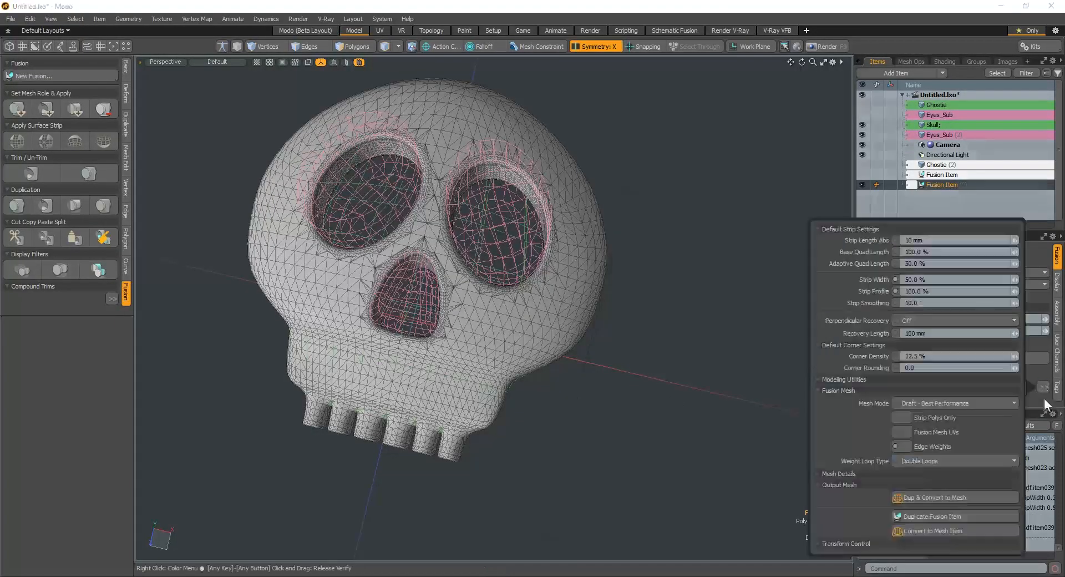
left_click(930, 404)
left_click(934, 423)
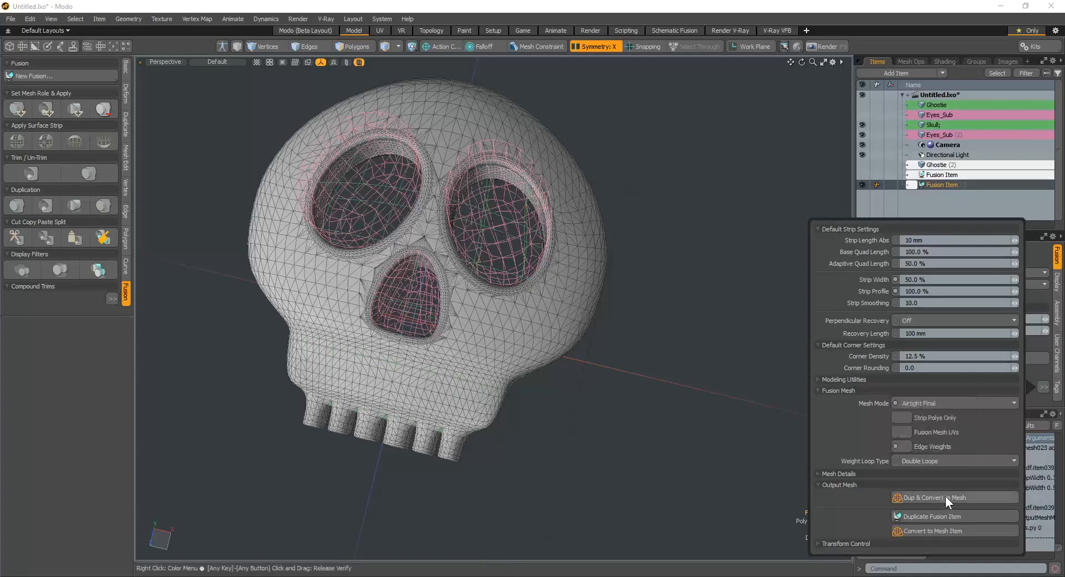
left_click(947, 499)
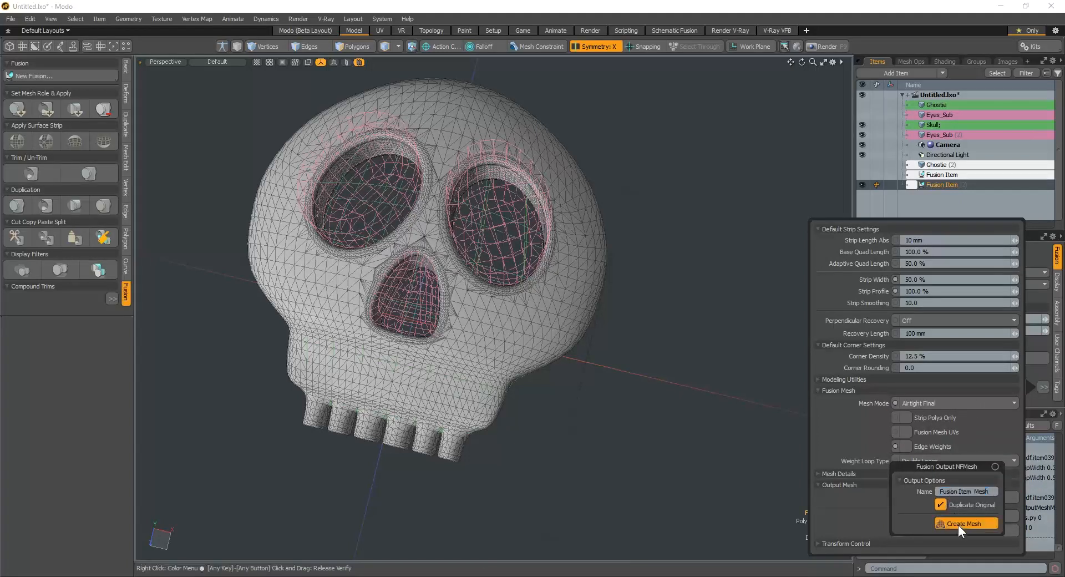
left_click(958, 525)
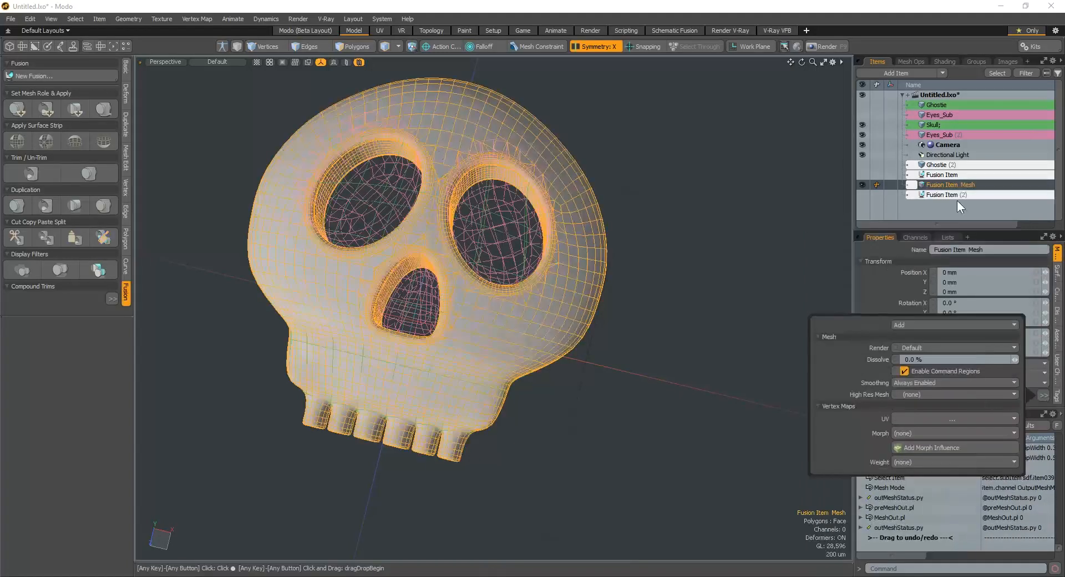
Rename the output fusion mesh to sKULL
double_click(983, 187)
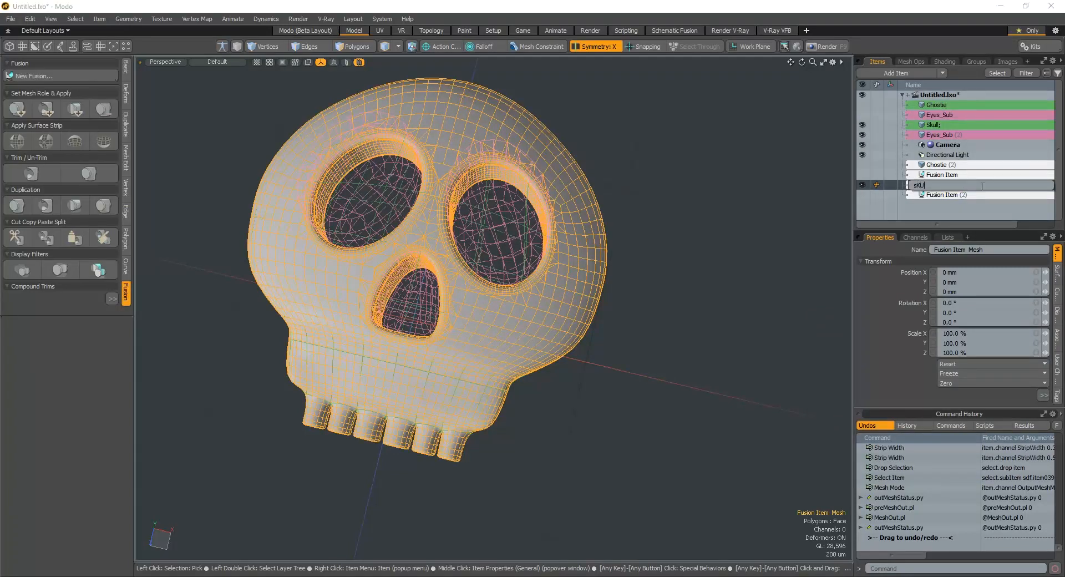
type("sKULL")
key("Return")
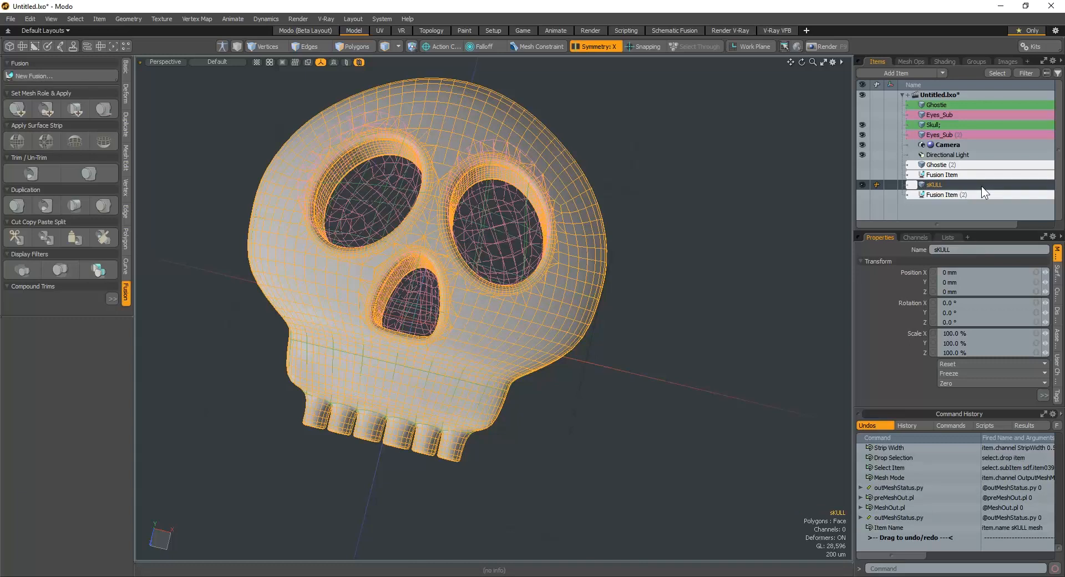
Export the sKULL mesh in Wavefront OBJ format to the Dropbox folder as Skull
right_click(981, 185)
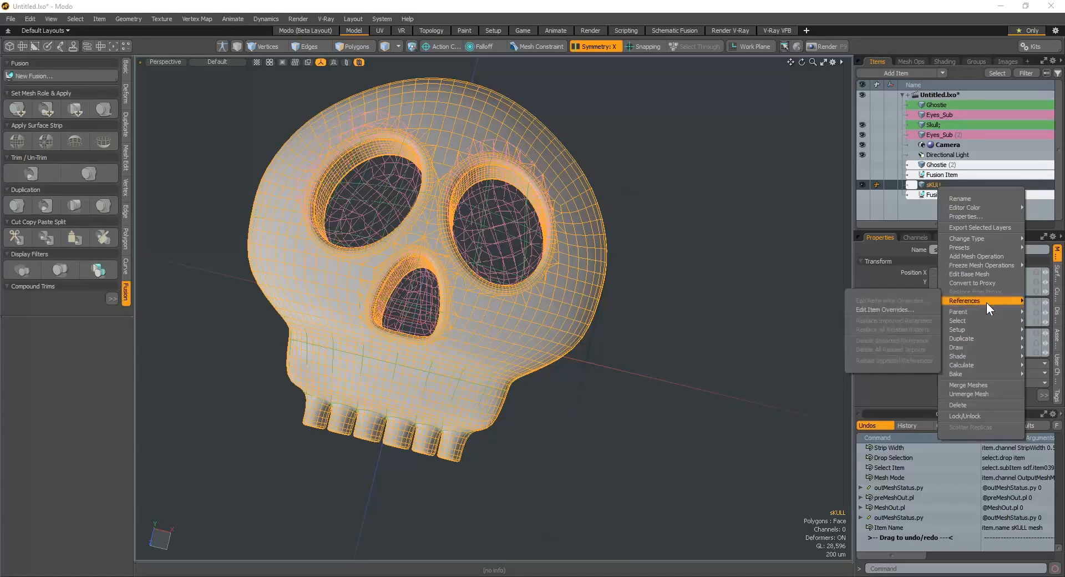
left_click(988, 227)
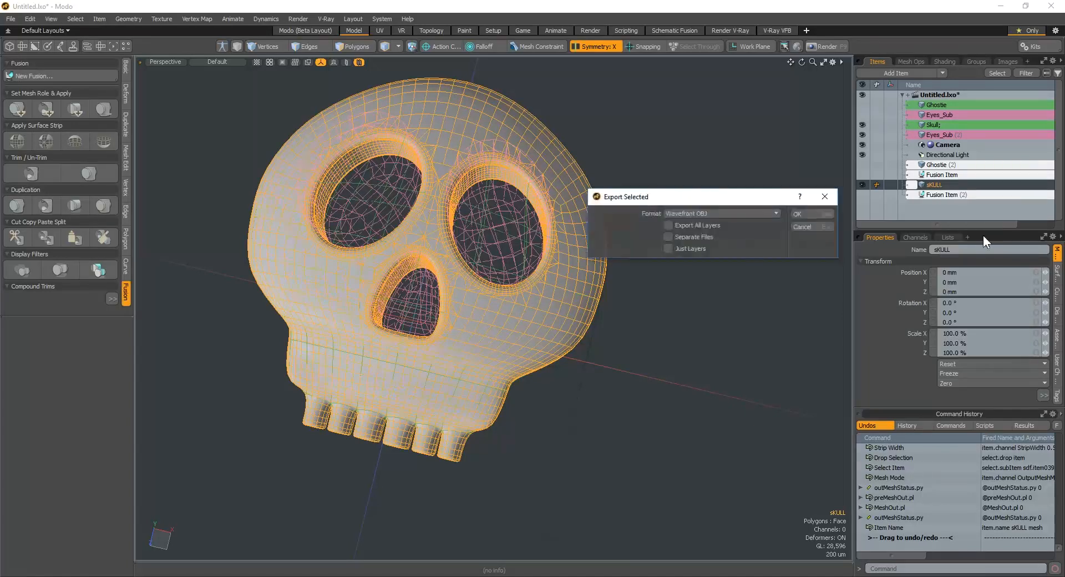
left_click(808, 214)
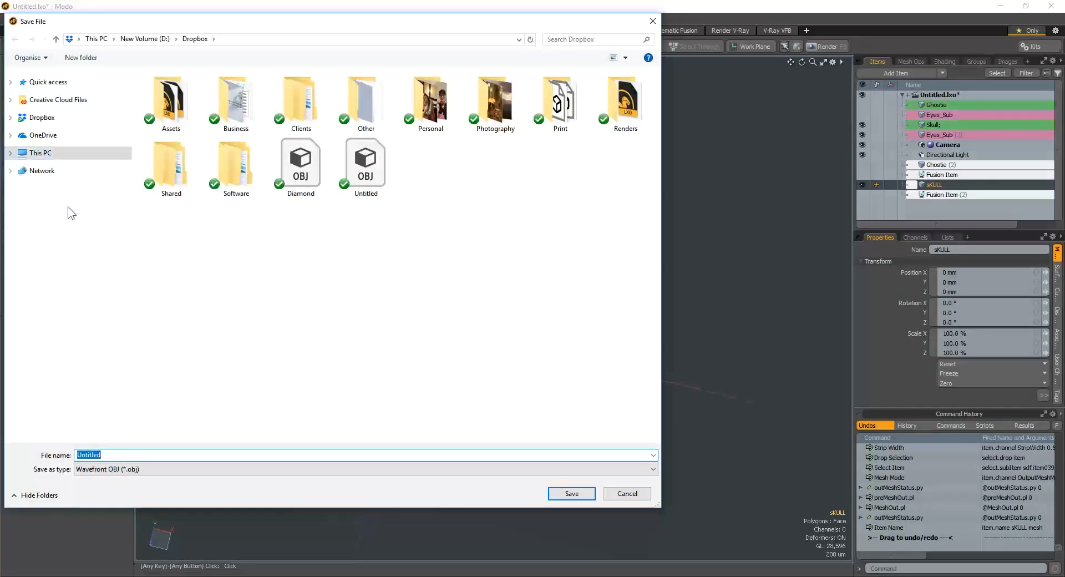
type("Skull")
key("Return")
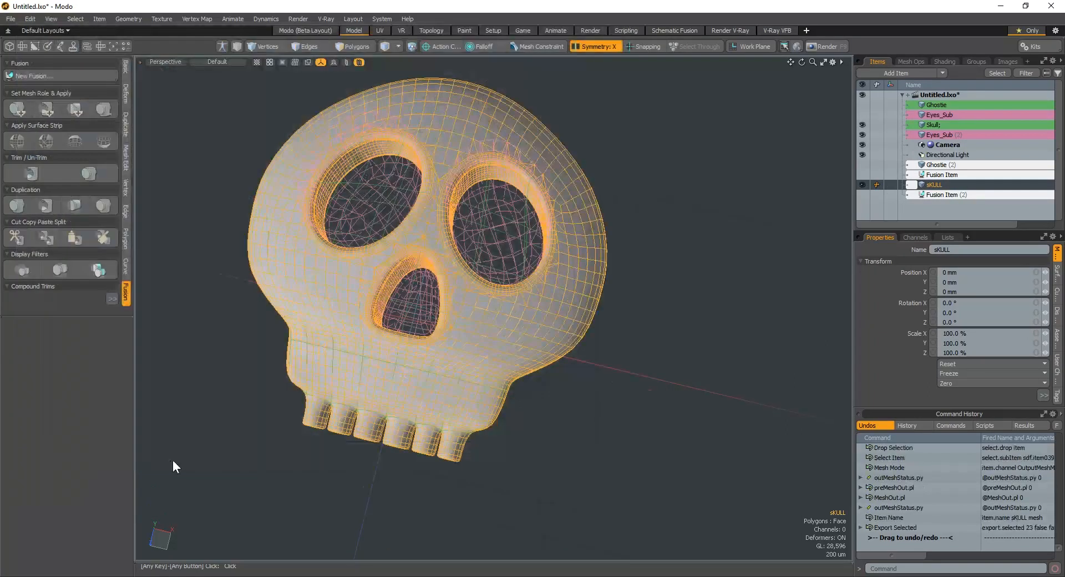
Export the Ghostie (2) mesh in Wavefront OBJ format to the Dropbox folder as Ghost
left_click(958, 167)
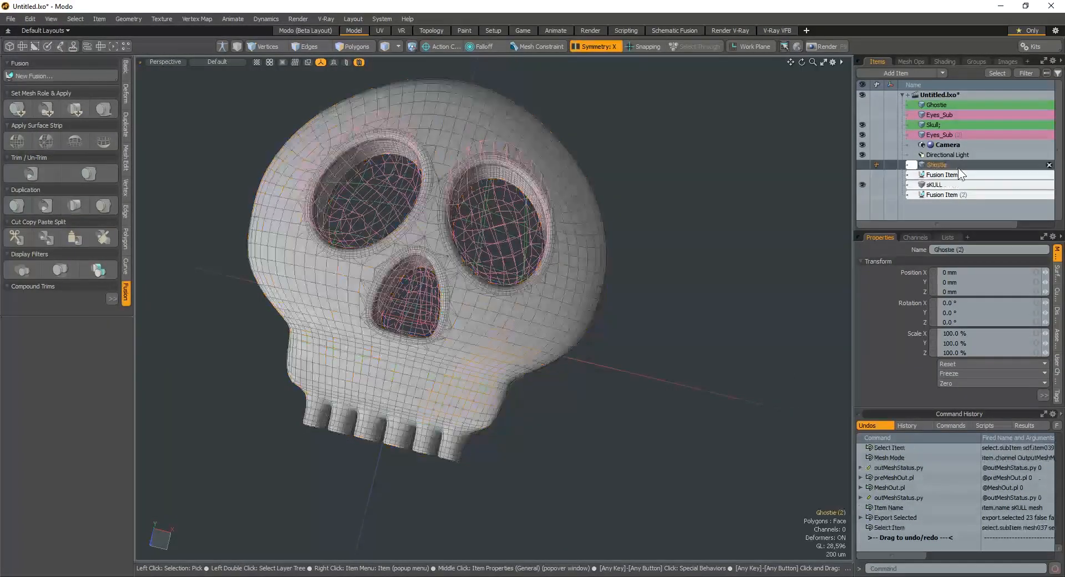
right_click(959, 164)
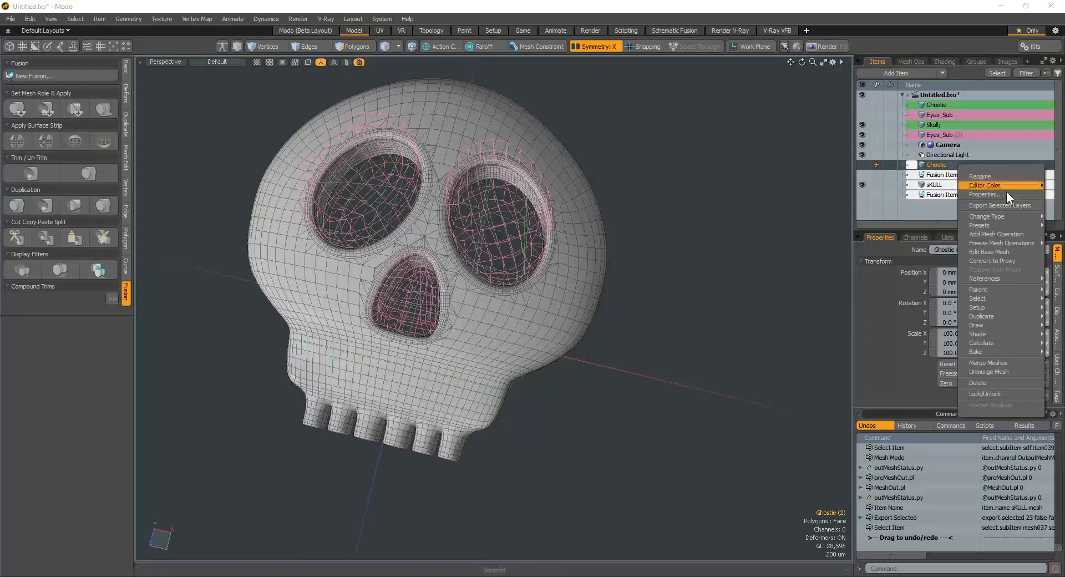
left_click(1010, 205)
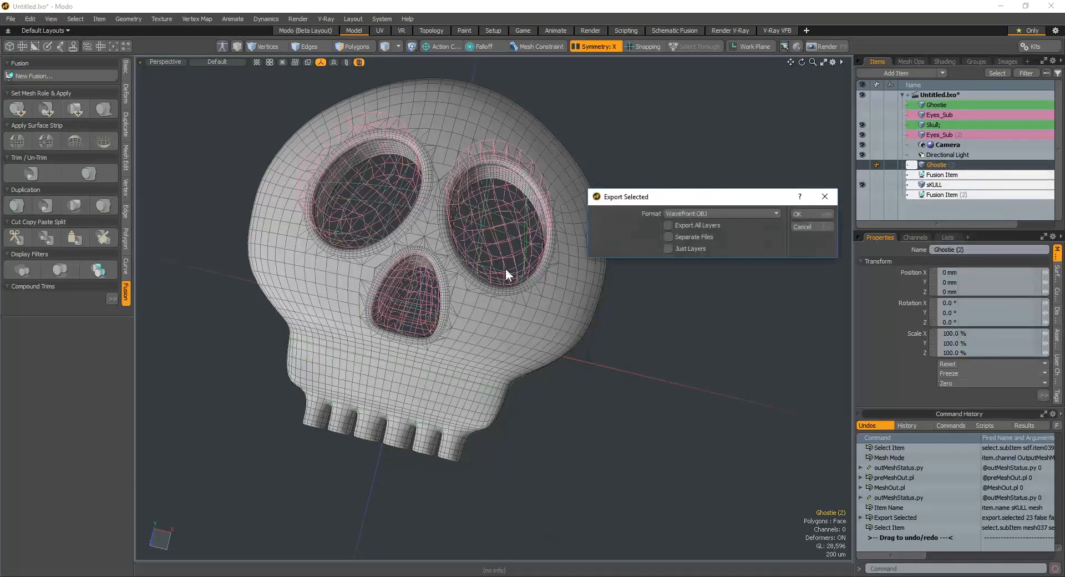
left_click(799, 214)
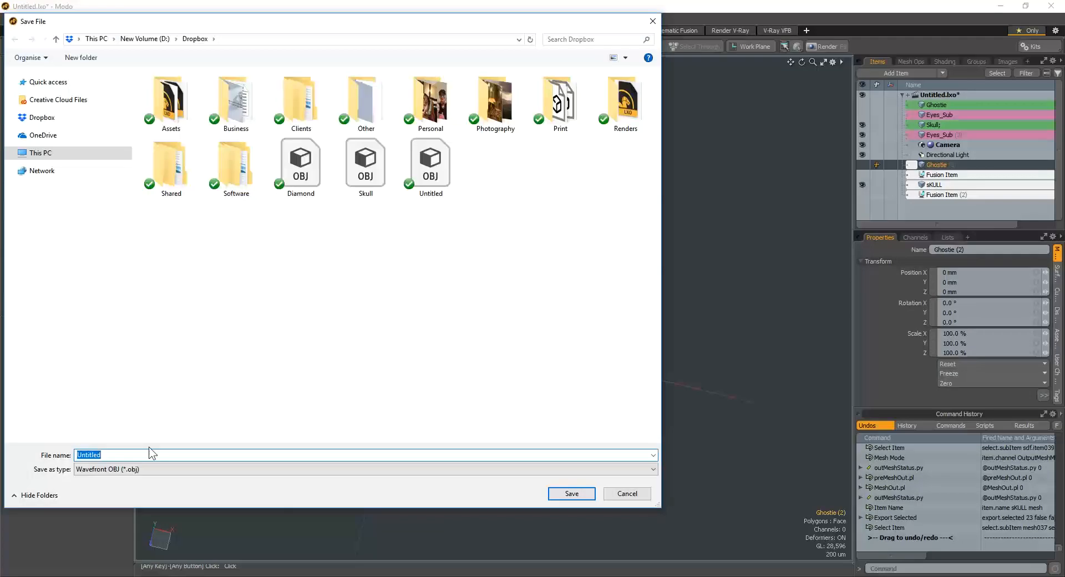
type("Ghost")
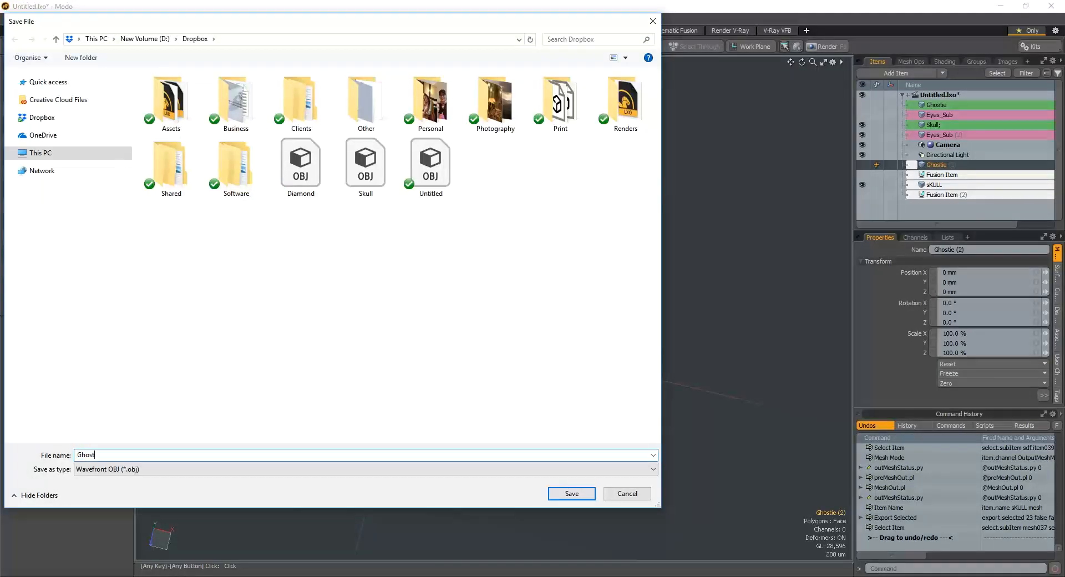
key("Return")
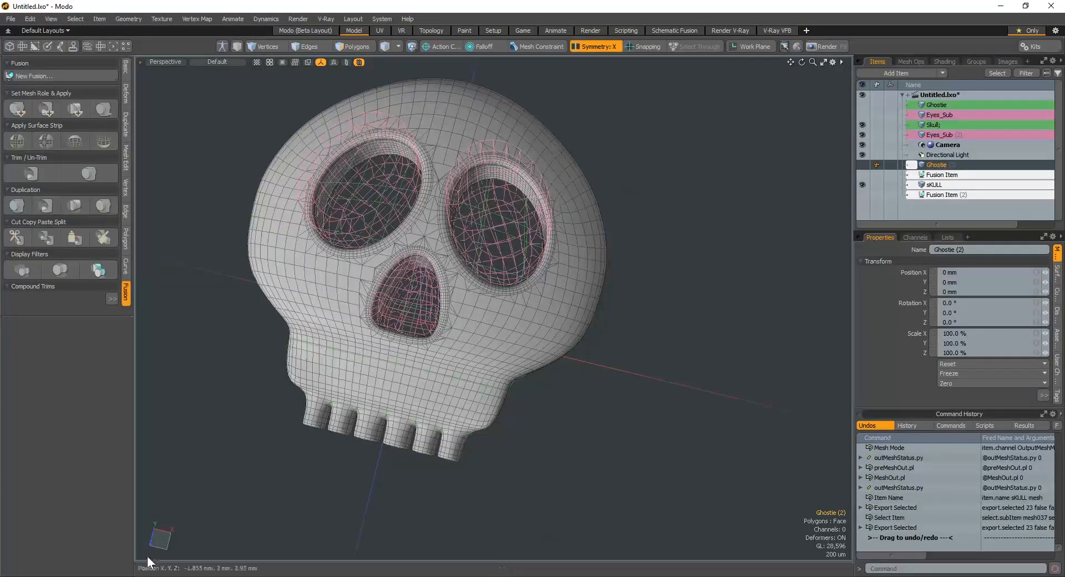
Switch to Rhinoceros and import Ghost.obj from the Dropbox folder into the scene with the ring curves
mouse_move(203, 576)
left_click(304, 553)
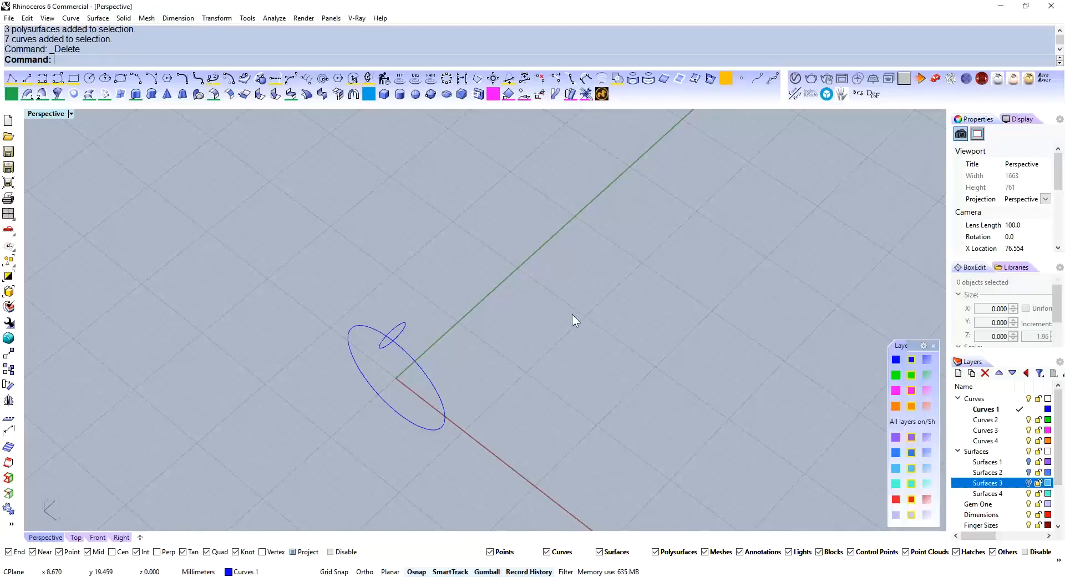
left_click(111, 576)
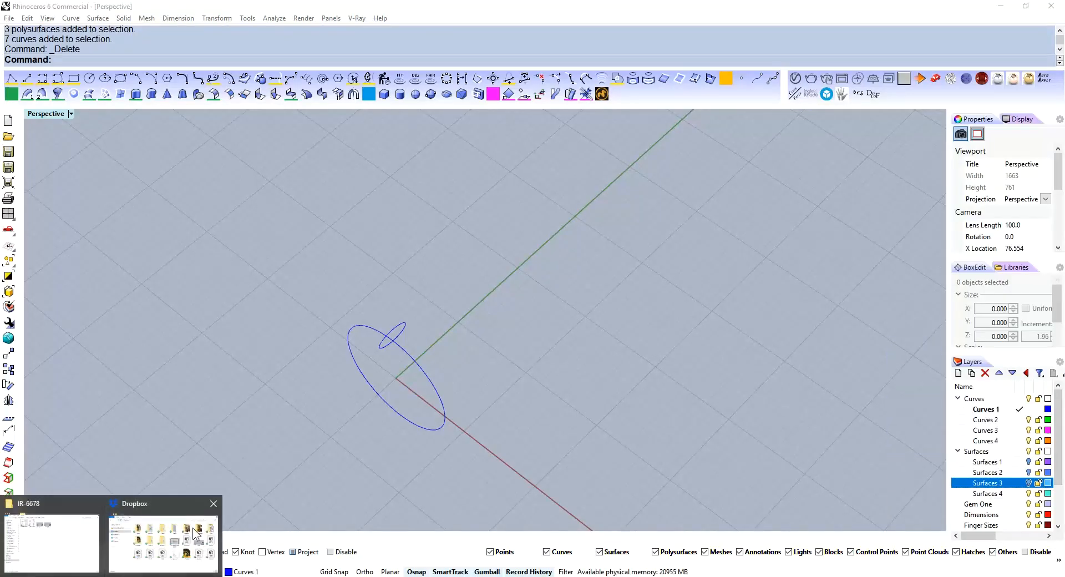
left_click(157, 540)
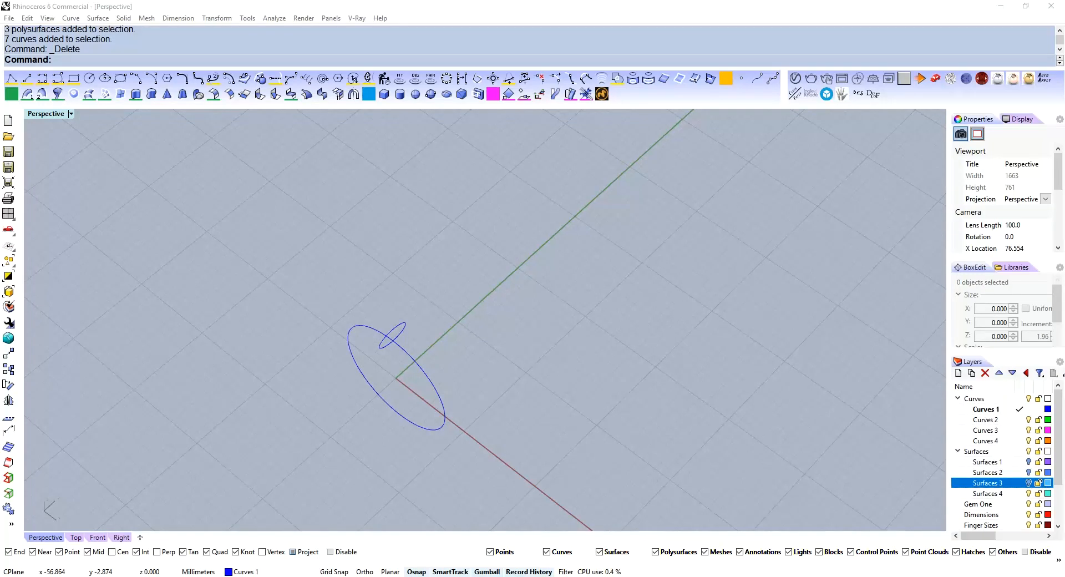
left_click_drag(487, 308, 488, 309)
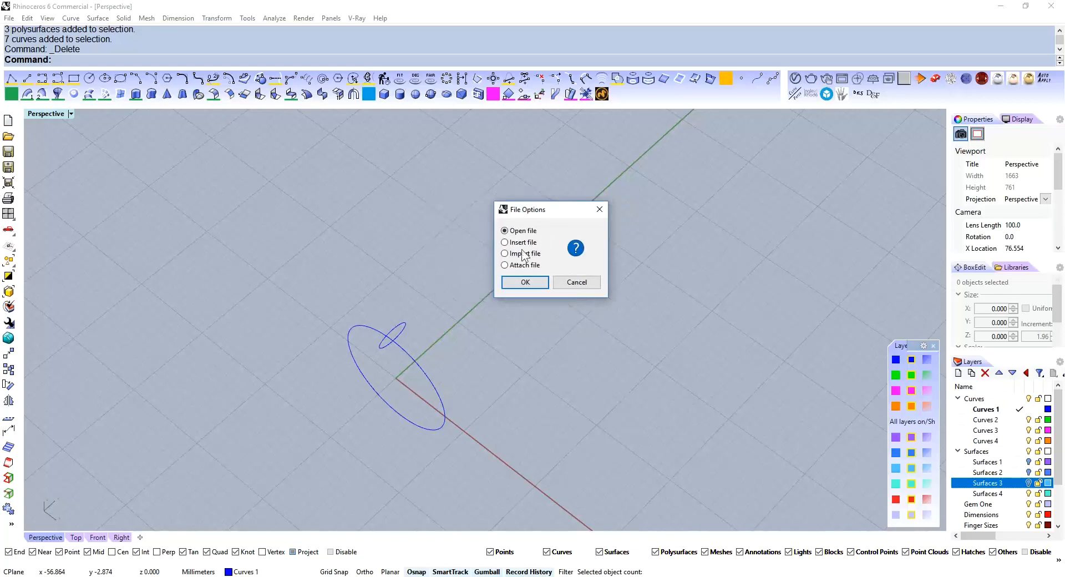
left_click(524, 282)
left_click(486, 352)
left_click(503, 394)
Set the imported ghost mesh's display color to By Layer
scroll(362, 356, "up", 15)
right_click_drag(385, 363, 571, 347)
scroll(415, 464, "down", 6)
left_click(460, 334)
scroll(461, 334, "up", 5)
scroll(484, 328, "down", 7)
left_click(650, 270)
left_click(503, 297)
scroll(556, 297, "down", 6)
right_click_drag(557, 296, 569, 308)
left_click(1046, 218)
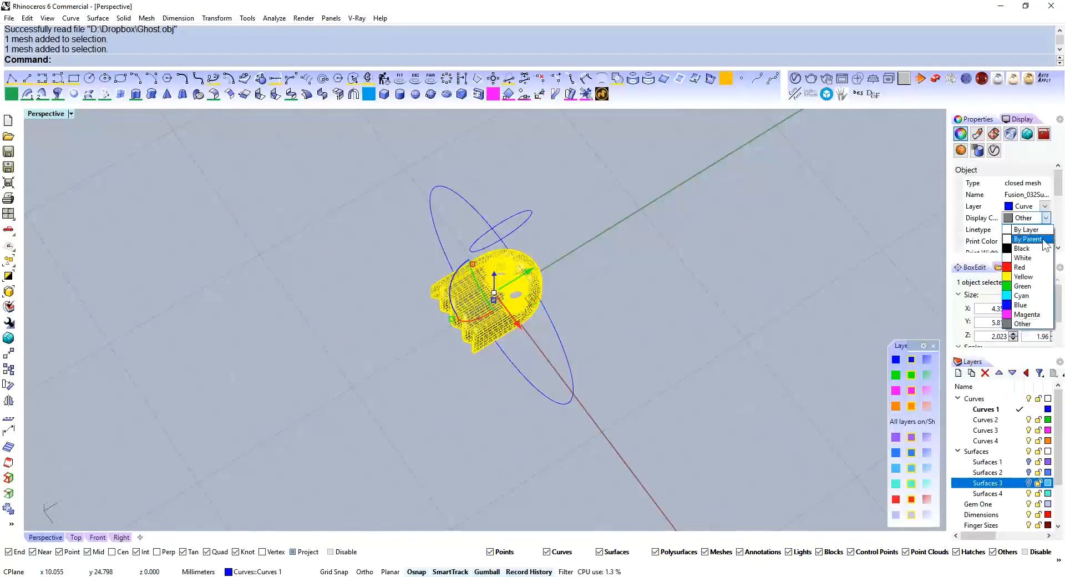
left_click(1034, 230)
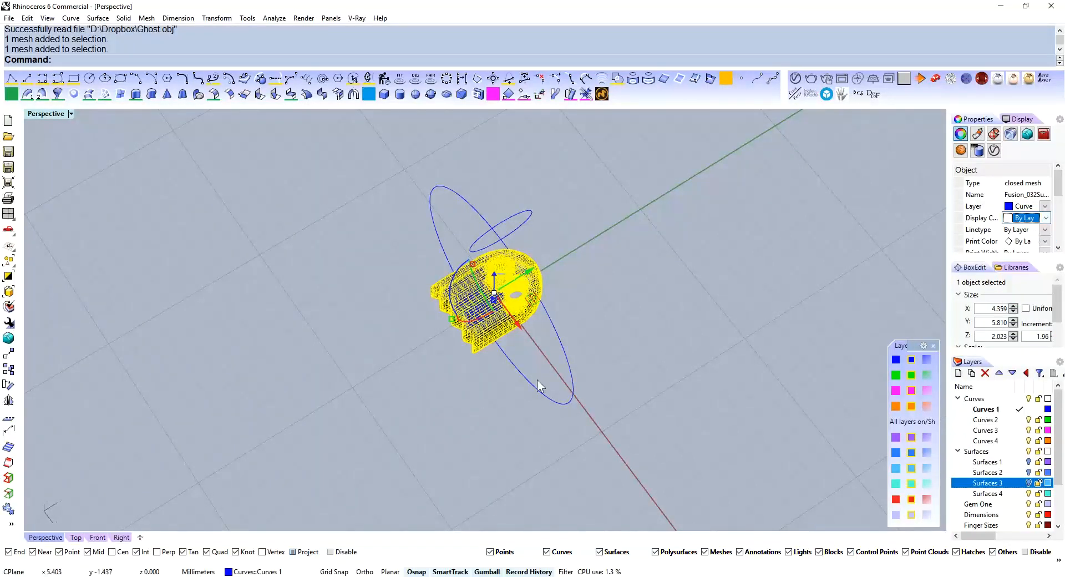
Move the ghost mesh to the Surfaces 4 layer
left_click(697, 307)
left_click(513, 288)
right_click_drag(530, 311, 495, 322)
left_click(912, 484)
left_click(634, 294)
Revolve the small closed profile curve fully around 0,0,0 to form the ring band
right_click_drag(635, 294, 510, 255)
left_click(496, 218)
scroll(496, 219, "down", 2)
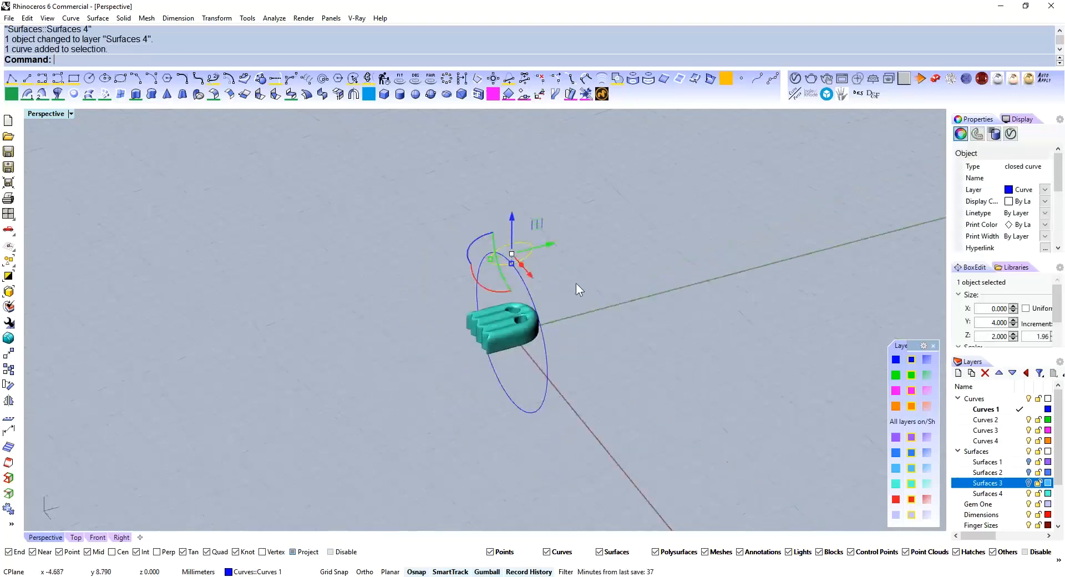
type("0,0,0")
key("Return")
type("r")
key("Return")
type("0,0,0")
key("Return")
left_click(626, 295)
key("Return")
key("Return")
Move the ring band surface to the Surfaces 4 layer
scroll(563, 300, "up", 5)
right_click_drag(564, 300, 548, 327)
scroll(571, 337, "down", 3)
scroll(549, 327, "up", 2)
left_click(552, 324)
left_click(602, 307)
right_click_drag(606, 308, 650, 363)
left_click(912, 468)
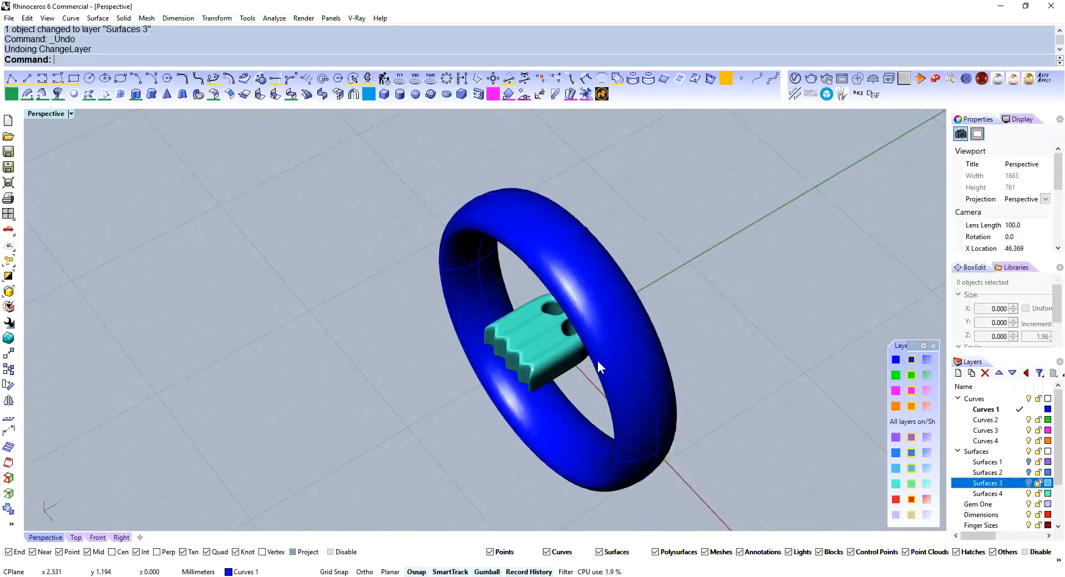
left_click(598, 361)
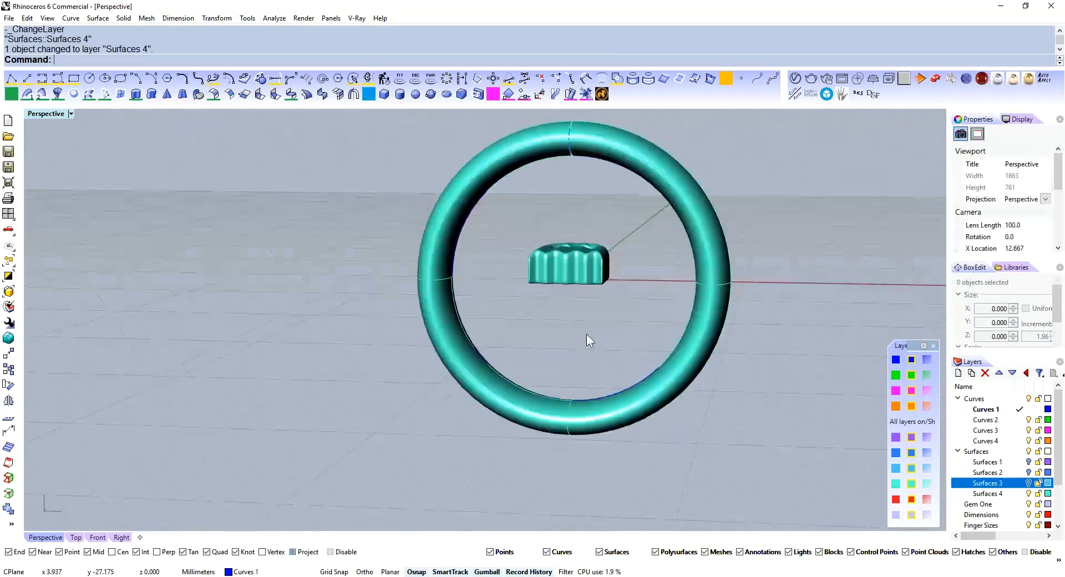
Try raising the ghost mesh from the ring's centre toward the band, and undo the move
left_click(582, 257)
right_click_drag(582, 256, 550, 340)
left_click_drag(549, 340, 572, 190)
right_click_drag(571, 190, 427, 369)
key("ctrl+z")
key("Escape")
Draw an upper semicircular arc in the Front view between the side quadrants of the ring's inner circle, spanning 14.5 mm
key("ctrl+m")
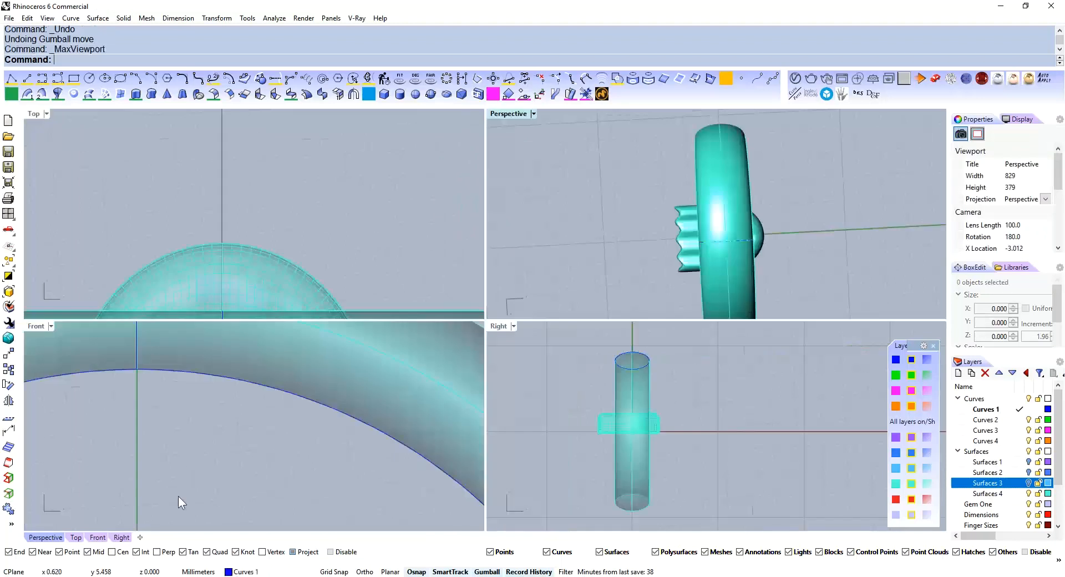
scroll(332, 427, "down", 4)
type("arc")
key("Return")
type("s")
key("Return")
scroll(274, 419, "up", 5)
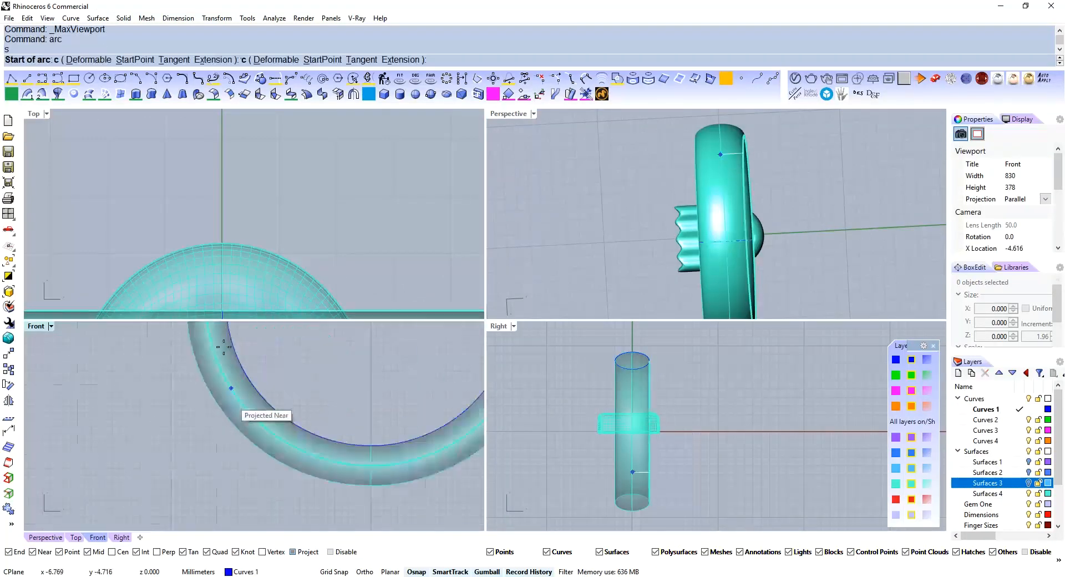
type("á")
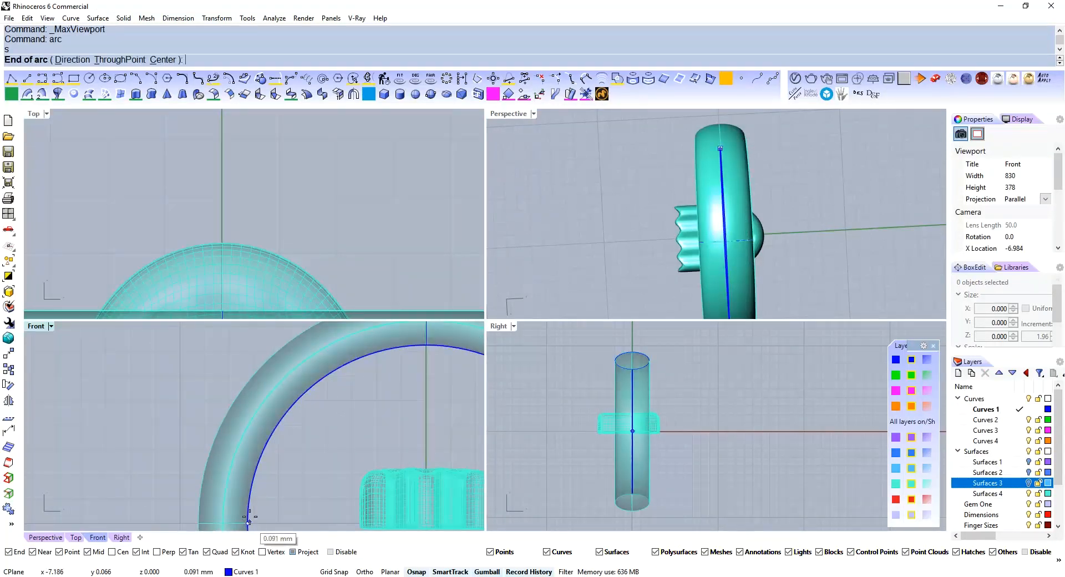
scroll(400, 432, "down", 4)
key("ctrl+m")
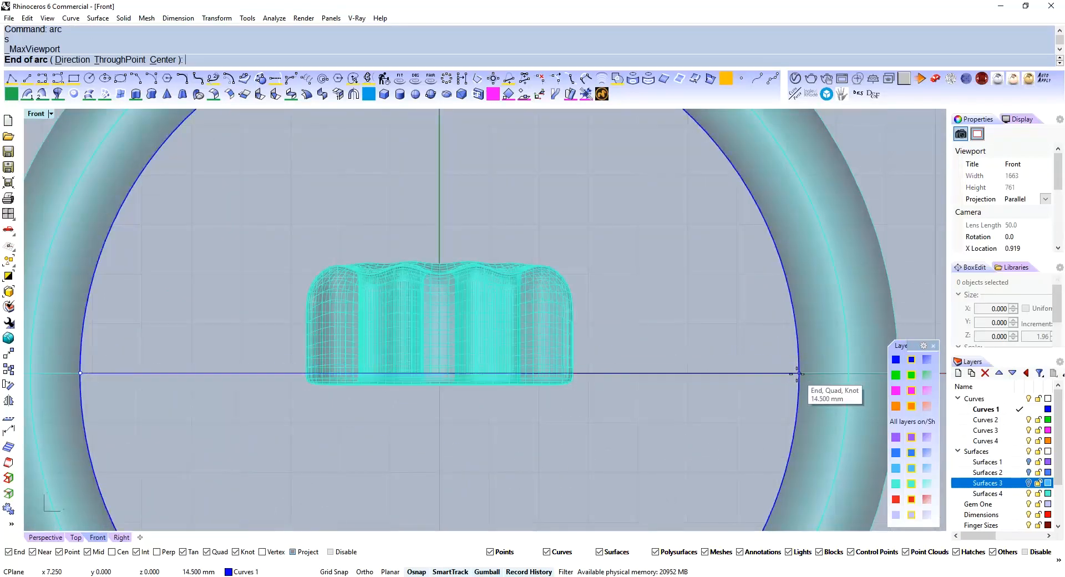
Extrude the upper semicircular arc to both sides along the ring's axis into a half-cylinder surface about 15.25 mm wide
left_click(792, 298)
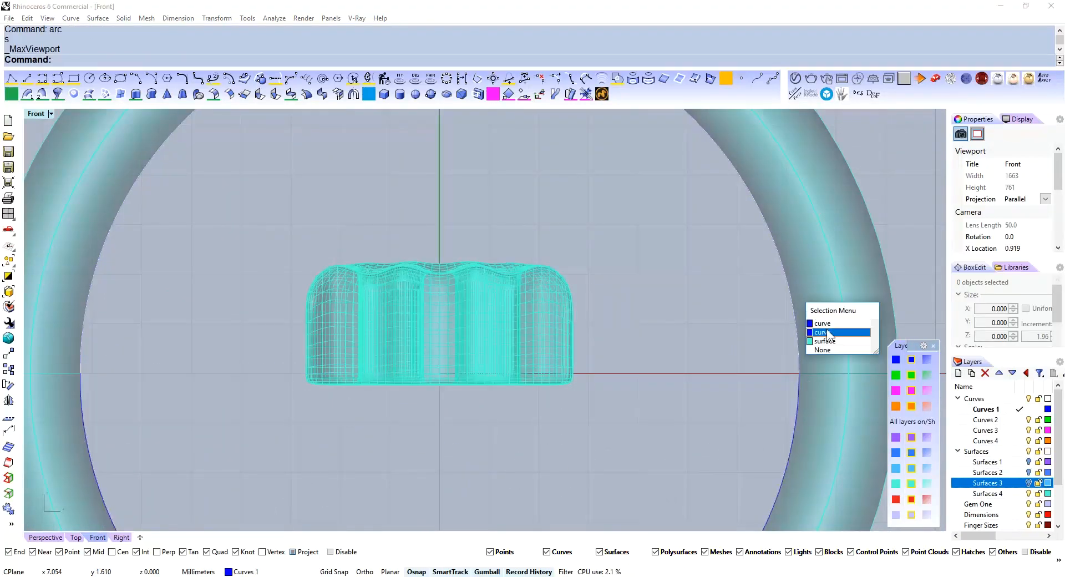
left_click(829, 334)
key("ctrl+m")
scroll(813, 311, "down", 3)
scroll(409, 157, "down", 3)
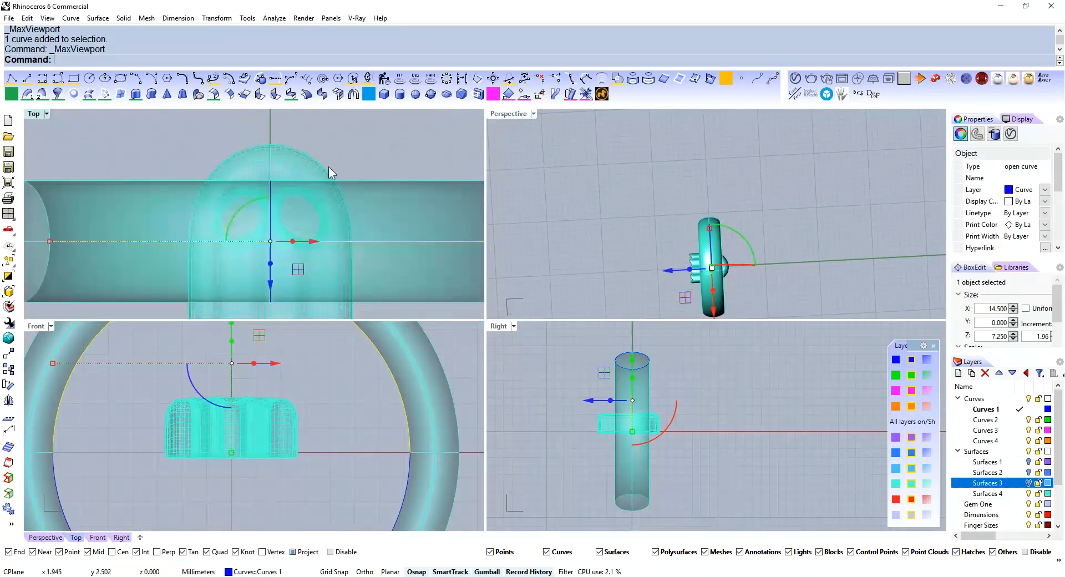
left_click(280, 202)
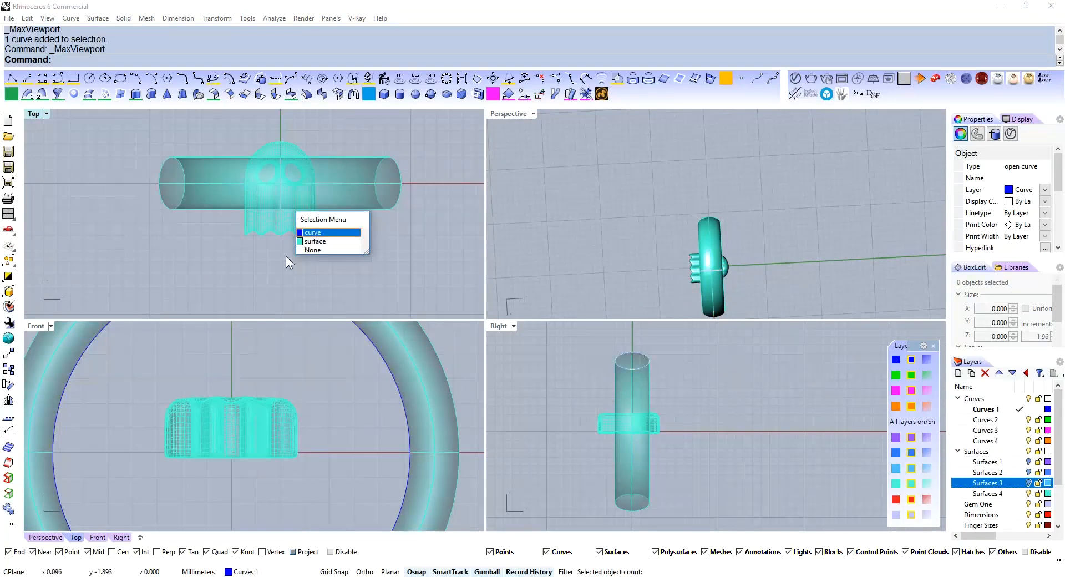
left_click(489, 246)
left_click(400, 399)
left_click(438, 428)
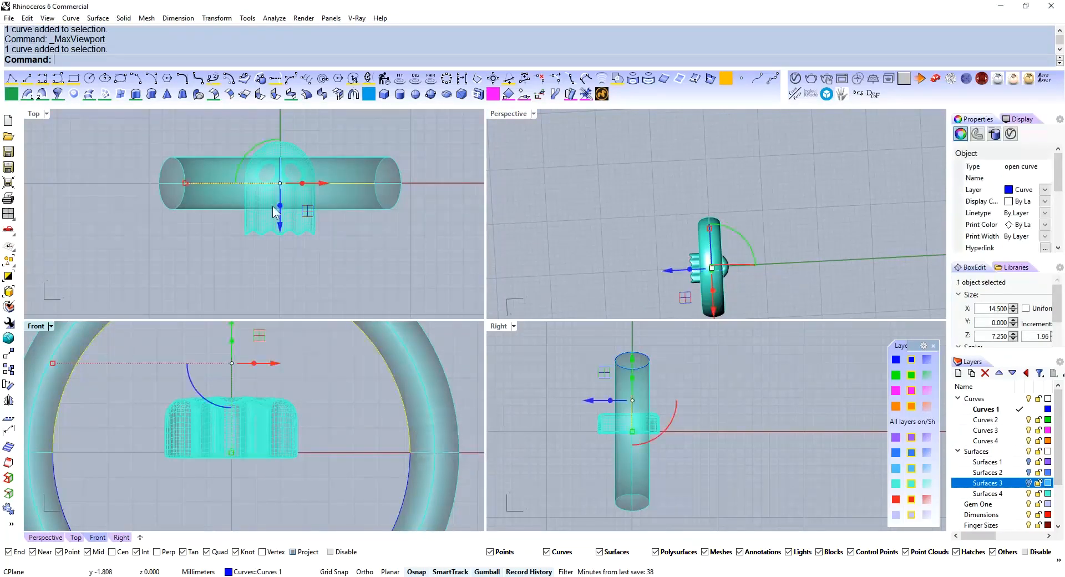
left_click(316, 237)
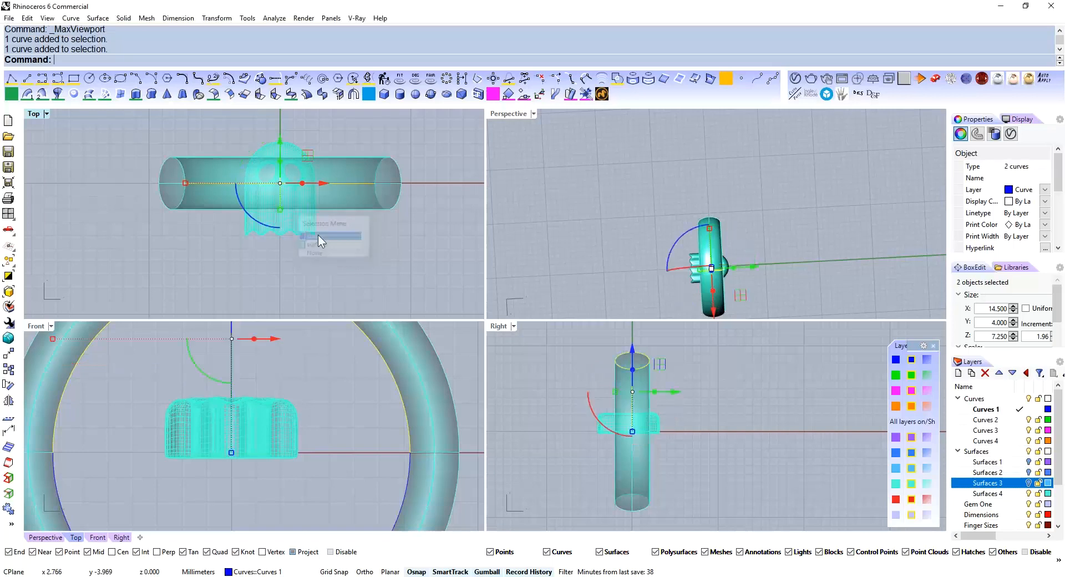
left_click(402, 413)
left_click(436, 444)
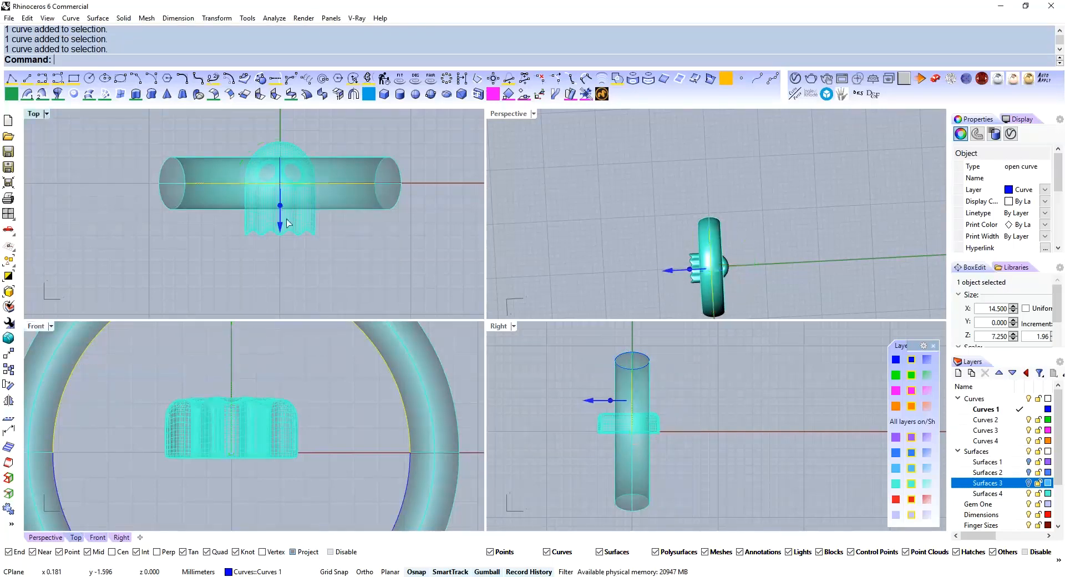
left_click_drag(291, 270, 291, 314)
left_click(425, 282)
left_click(341, 268)
Unroll the half-cylinder surface with UnrollSrf and centre the flat result on the origin
right_click_drag(326, 258, 337, 279)
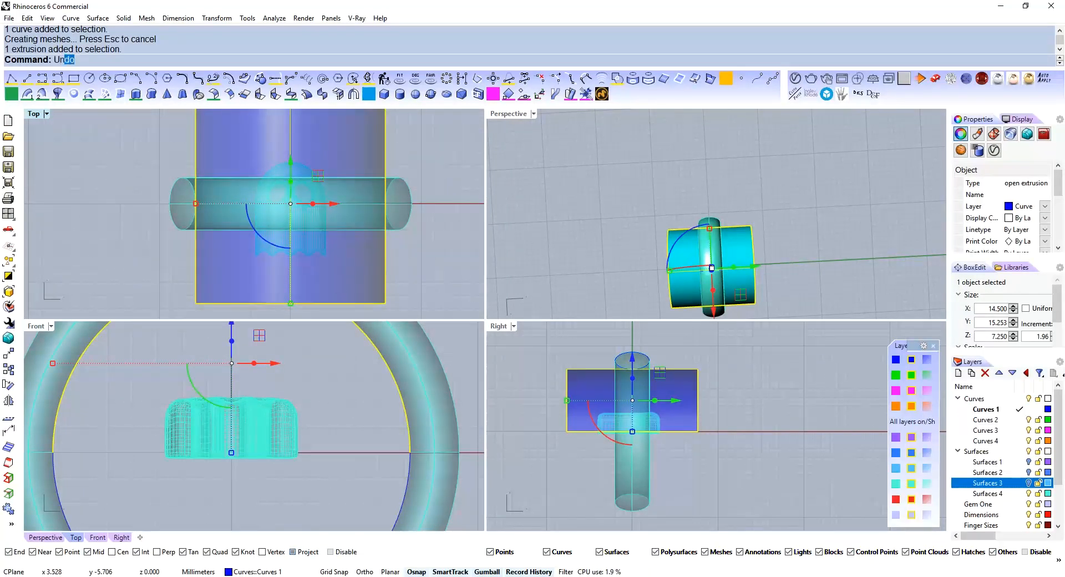
key("Return")
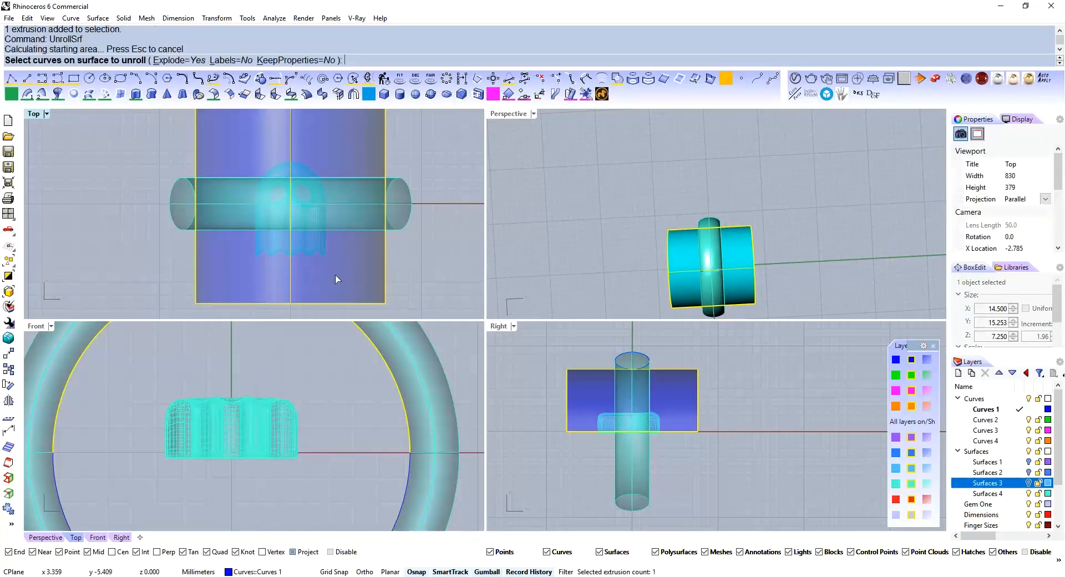
scroll(345, 272, "down", 3)
key("Return")
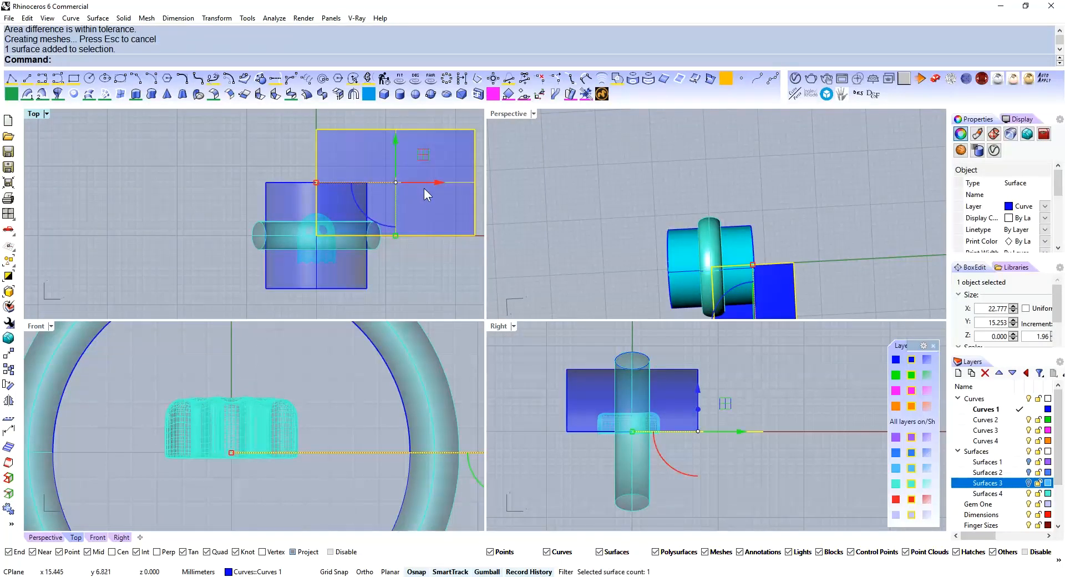
key("F4")
Raise the ghost mesh in the Front view so its base rests on the flat unrolled surface
left_click(298, 412)
scroll(249, 454, "up", 6)
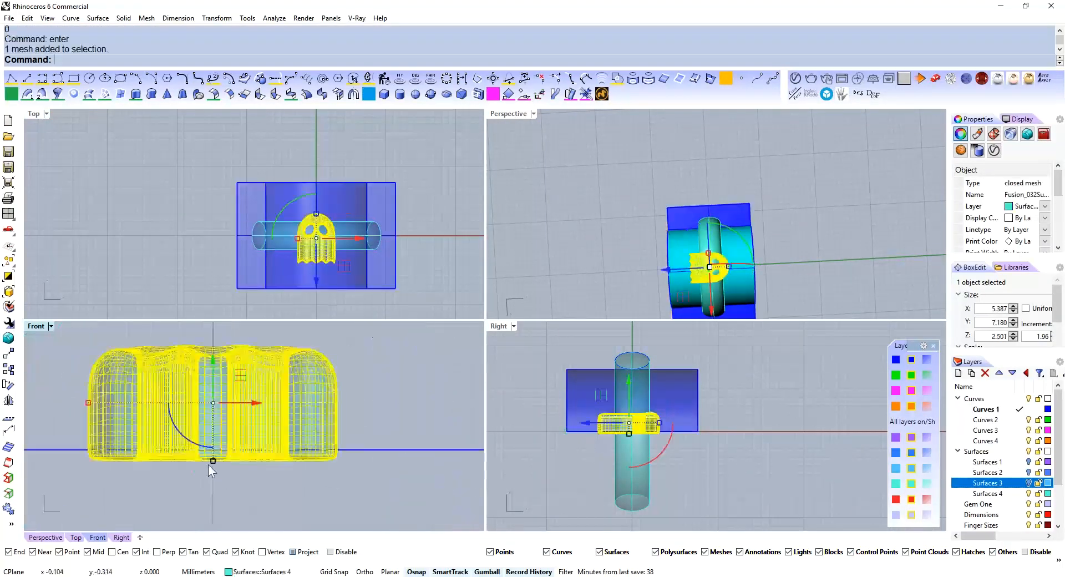
left_click_drag(211, 365, 214, 356)
key("Escape")
scroll(359, 417, "down", 5)
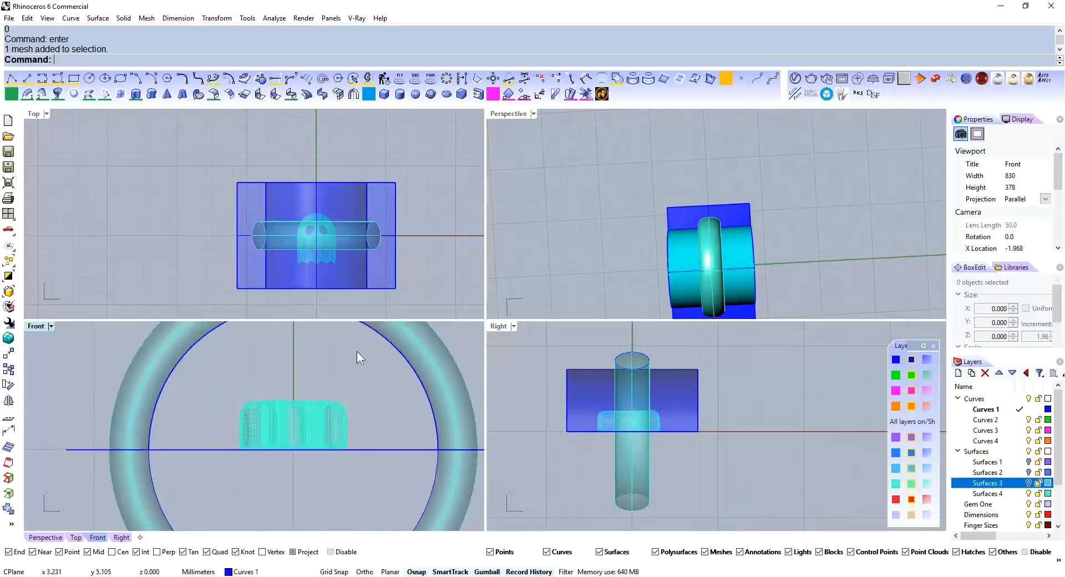
Flow a copy of the ghost mesh from the flat unrolled surface onto the half-cylinder surface with FlowAlongSrf
left_click(314, 431)
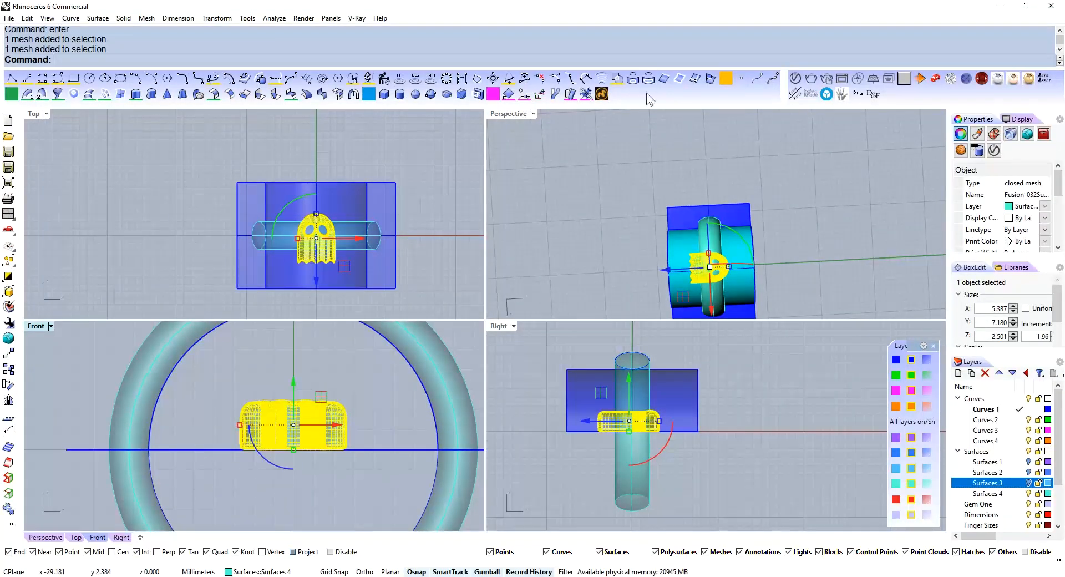
left_click(571, 94)
right_click_drag(765, 238, 733, 193)
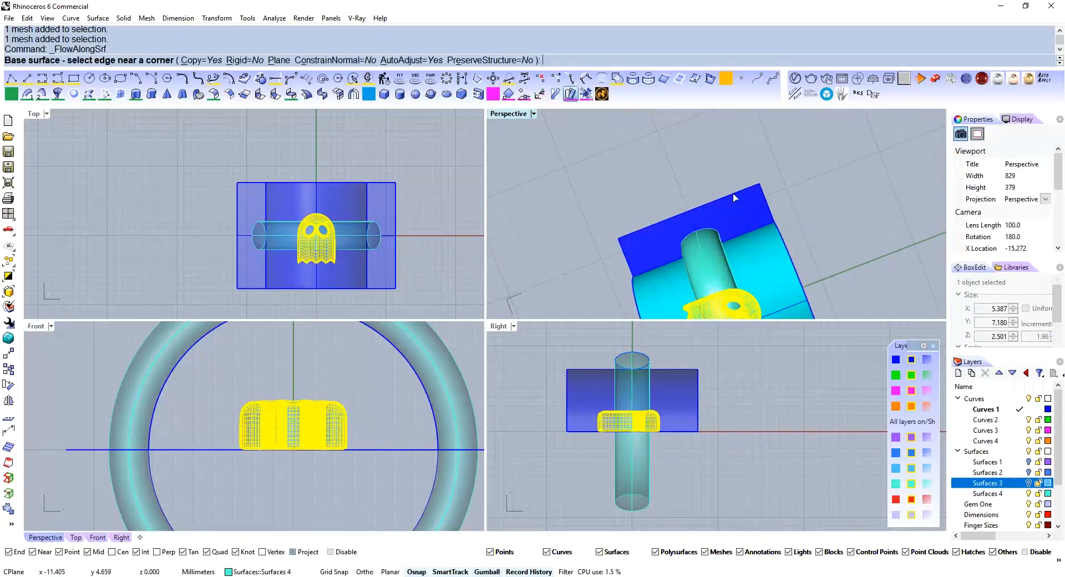
left_click(770, 247)
right_click_drag(817, 278, 732, 129)
scroll(732, 128, "down", 4)
right_click_drag(734, 167, 644, 310)
right_click_drag(792, 149, 770, 184)
Enlarge the flat ghost mesh with Scale2D about 0,0,0, keeping its height
key("ctrl+m")
type("scale2d")
key("Return")
type("0,0,0")
key("Return")
left_click(713, 257)
left_click(715, 232)
right_click_drag(714, 232, 676, 263)
key("Return")
key("Escape")
Shift the flat ghost mesh slightly along the ring's axis to reposition its flowed copy on the band
key("F1")
left_click(590, 203, "shift")
left_click(621, 168, "shift")
right_click_drag(618, 192, 576, 268)
left_click_drag(494, 348, 484, 348)
right_click_drag(537, 233, 641, 285)
Draw a straight cutting line in the Front view from 0,0,0 outward through one side of the flowed ghost
left_click(641, 285)
right_click_drag(593, 313, 612, 171)
left_click(611, 171)
key("ctrl+m")
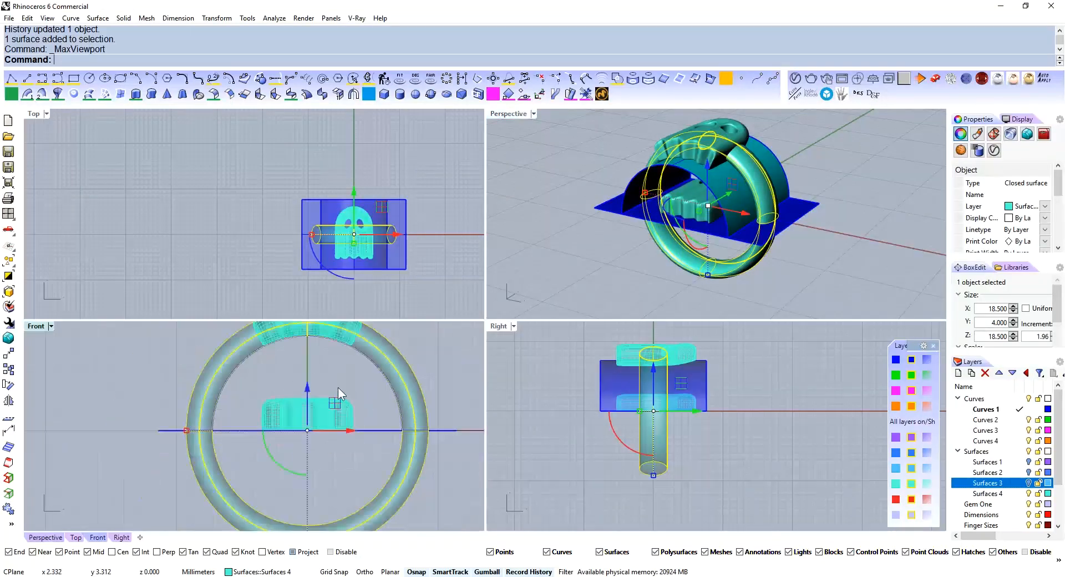
type("polyline")
key("Return")
type("0,0,0")
key("Return")
scroll(357, 381, "up", 2)
left_click(357, 381)
right_click(356, 380)
Mirror the slanted cutting line across the ring's vertical axis in the Front view
left_click_drag(373, 395, 295, 360)
middle_click(457, 349)
left_click(454, 307)
right_click_drag(286, 477, 327, 337)
right_click_drag(424, 414, 385, 465)
Split the ring band with the two slanted lines and delete the segment underneath the ghost
left_click(401, 411)
type("split")
key("Return")
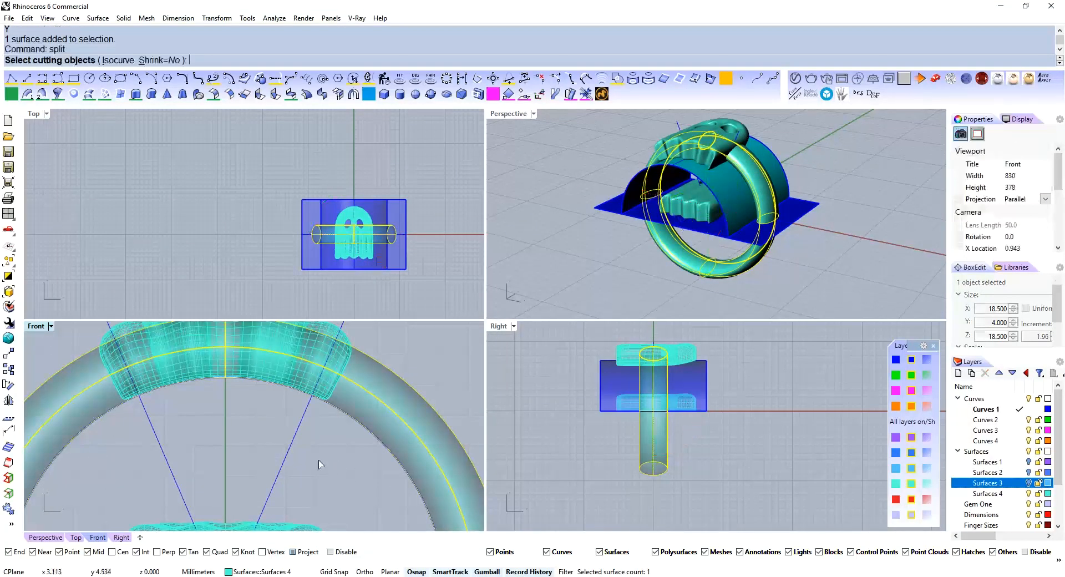
right_click(131, 478)
left_click(408, 398, "ctrl")
key("Delete")
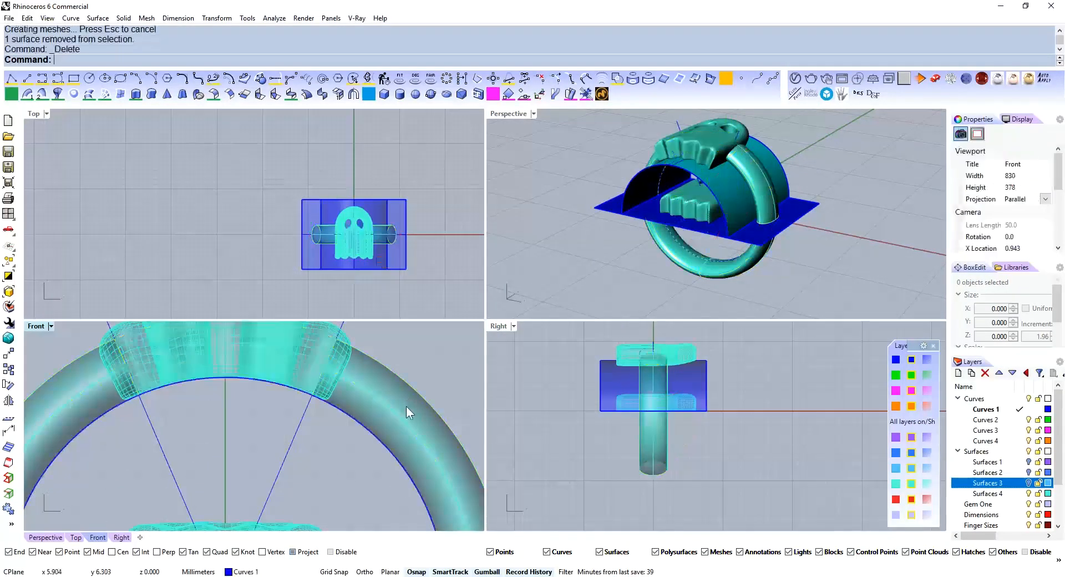
Cap the open ends of the remaining ring band to make it a closed solid
left_click(405, 406)
right_click_drag(407, 407, 358, 457)
type("Cap")
key("Return")
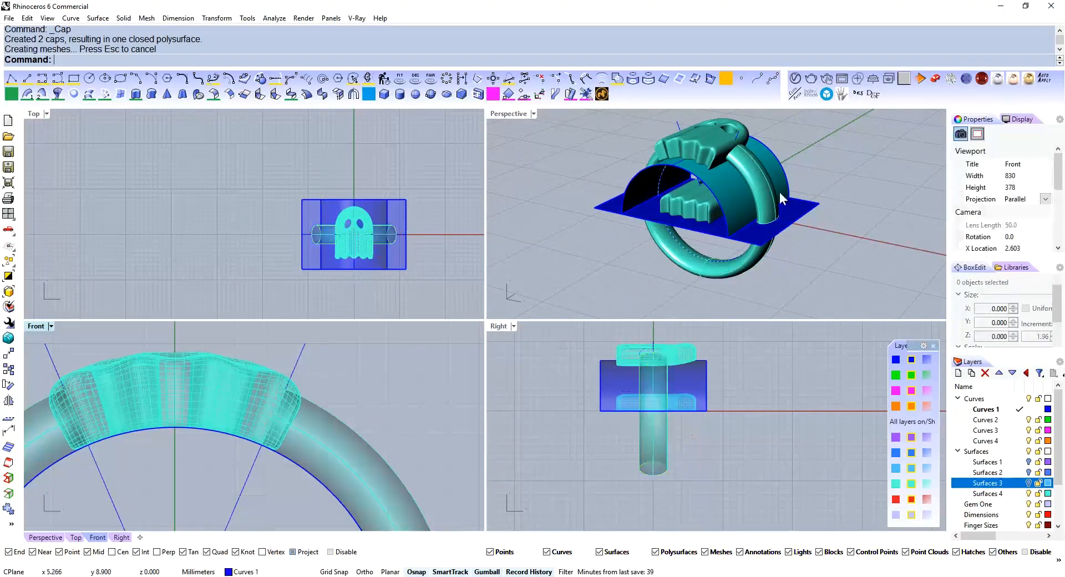
Move the capped band together with the flowed ghost along the ring's axis, clear of the construction surfaces
scroll(755, 173, "up", 5)
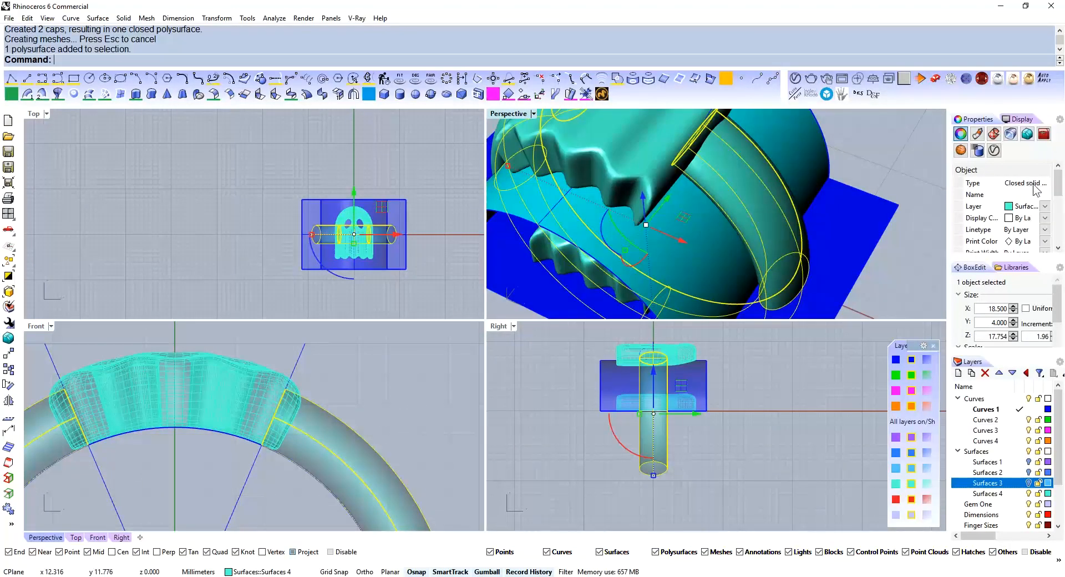
scroll(628, 168, "down", 5)
left_click(667, 232, "shift")
scroll(722, 168, "down", 2)
right_click_drag(720, 162, 717, 165)
left_click_drag(742, 148, 671, 220)
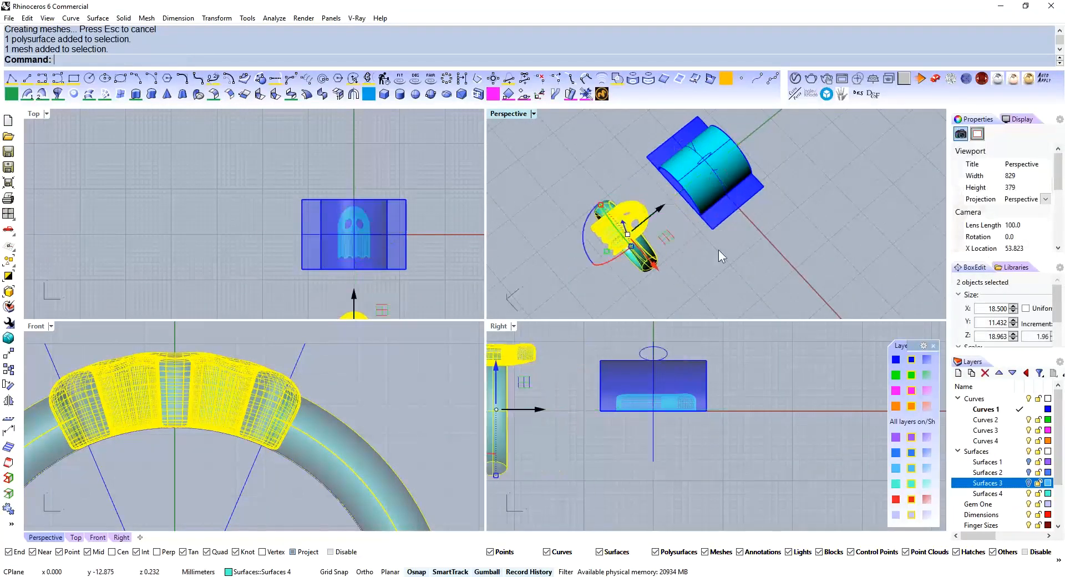
left_click(716, 236)
Delete the flat ghost mesh left under the half-cylinder surface
right_click_drag(735, 214, 765, 159)
scroll(754, 187, "up", 6)
right_click_drag(748, 194, 777, 167)
left_click(638, 218)
key("Delete")
Revolve the small closed profile curve fully around the ring's axis through 0,0,0 to form a second ring band
right_click_drag(751, 240, 733, 245)
scroll(661, 133, "up", 5)
left_click(661, 133)
scroll(688, 138, "down", 6)
right_click_drag(722, 140, 694, 202)
type("0,0,0")
key("Return")
type("r")
key("Return")
type("0,0,0")
key("Return")
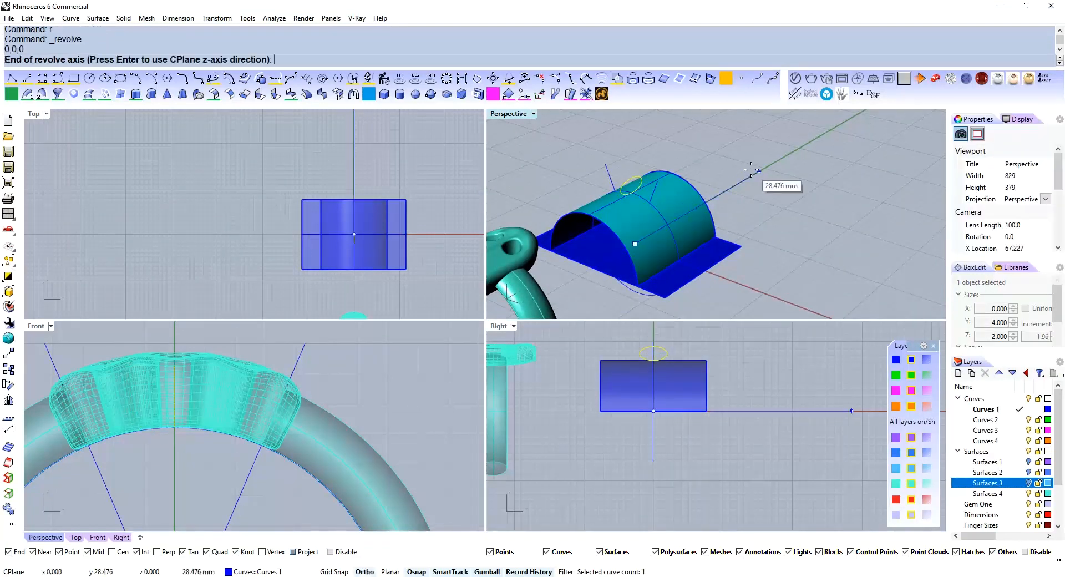
key("Return")
key("Return")
Move the second ring band surface to the Dimensions layer
left_click(826, 164)
scroll(674, 222, "up", 6)
left_click(673, 222)
scroll(649, 238, "down", 8)
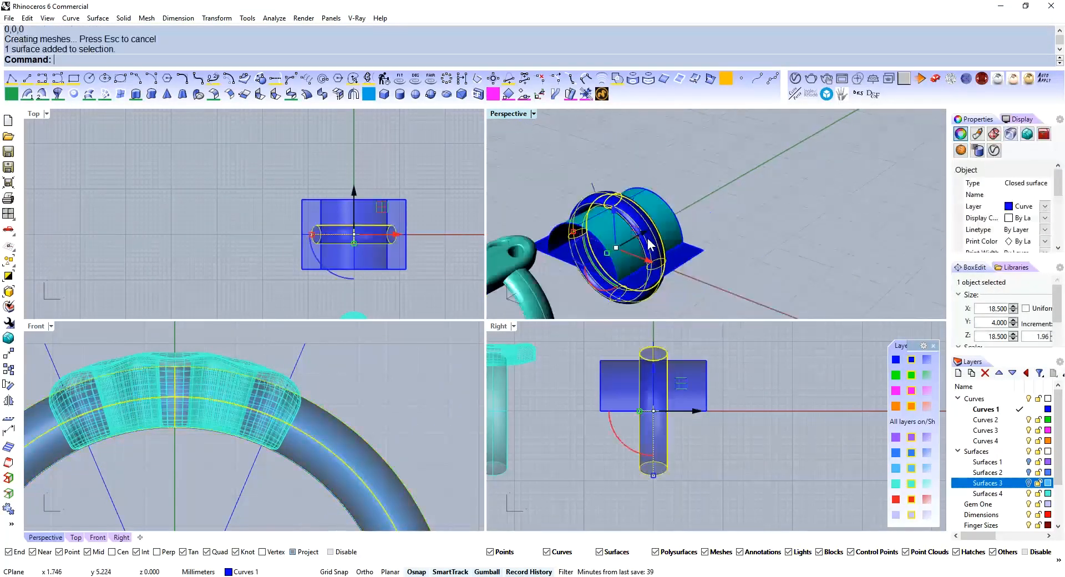
right_click_drag(647, 239, 680, 215)
left_click(912, 500)
left_click(819, 198)
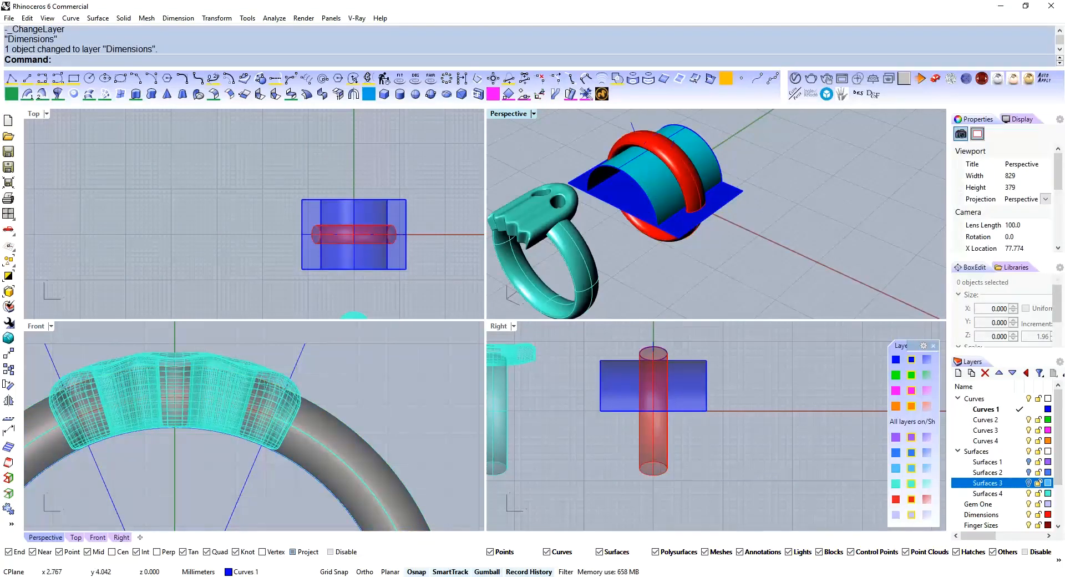
Import Skull.obj into the open file and set the mesh's display colour to By Layer
left_click(114, 576)
left_click(161, 516)
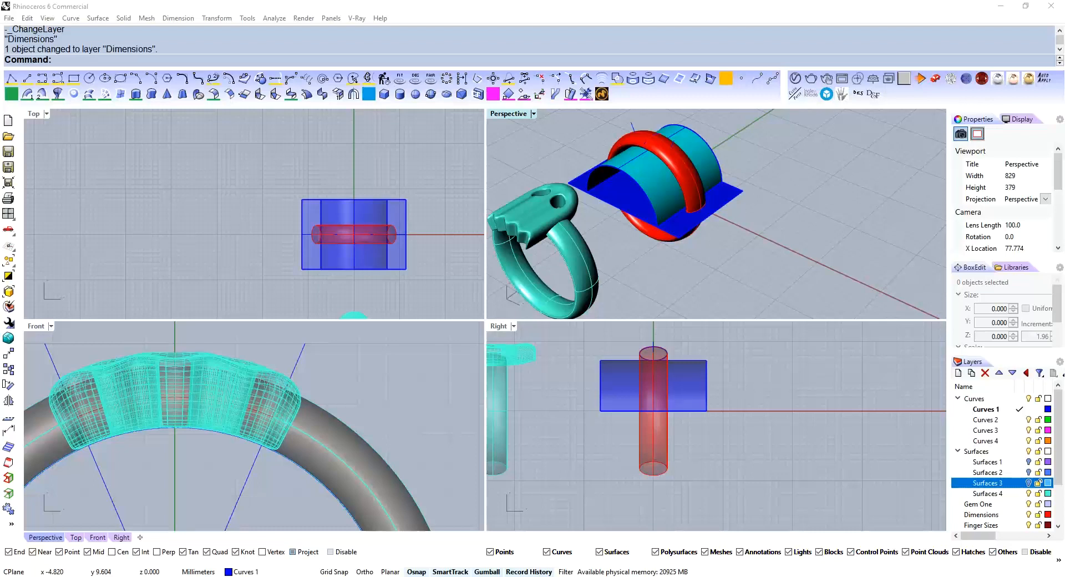
left_click_drag(258, 244, 239, 225)
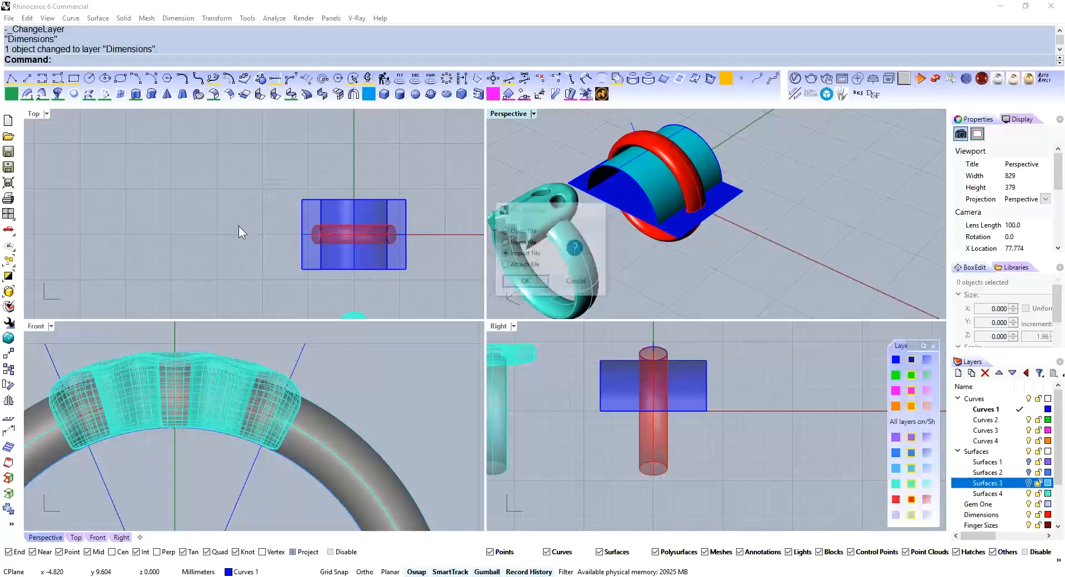
left_click(525, 282)
left_click(487, 353)
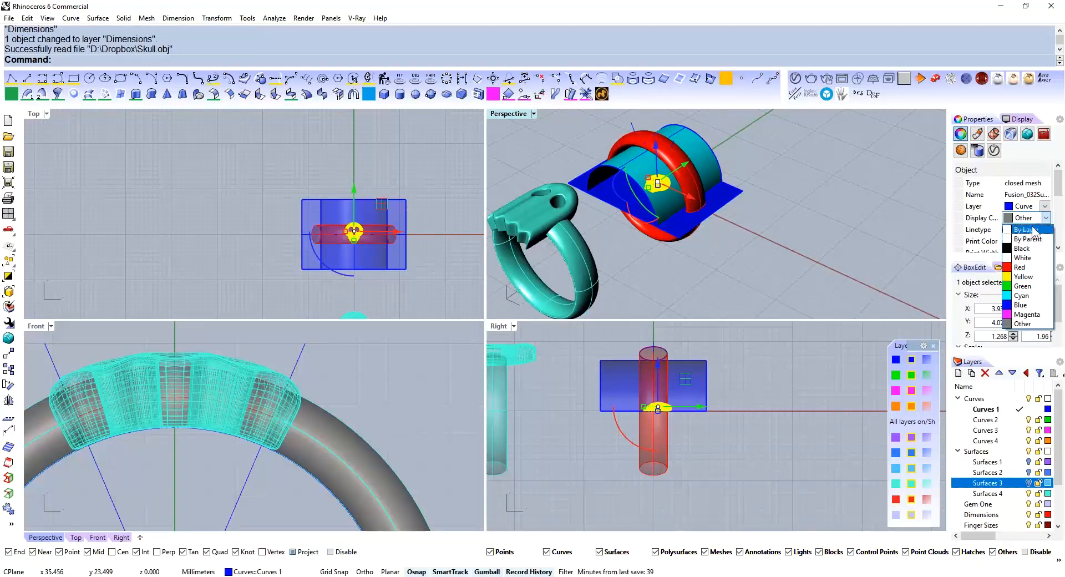
Move the imported skull mesh to the Dimensions layer
right_click_drag(376, 231, 375, 212)
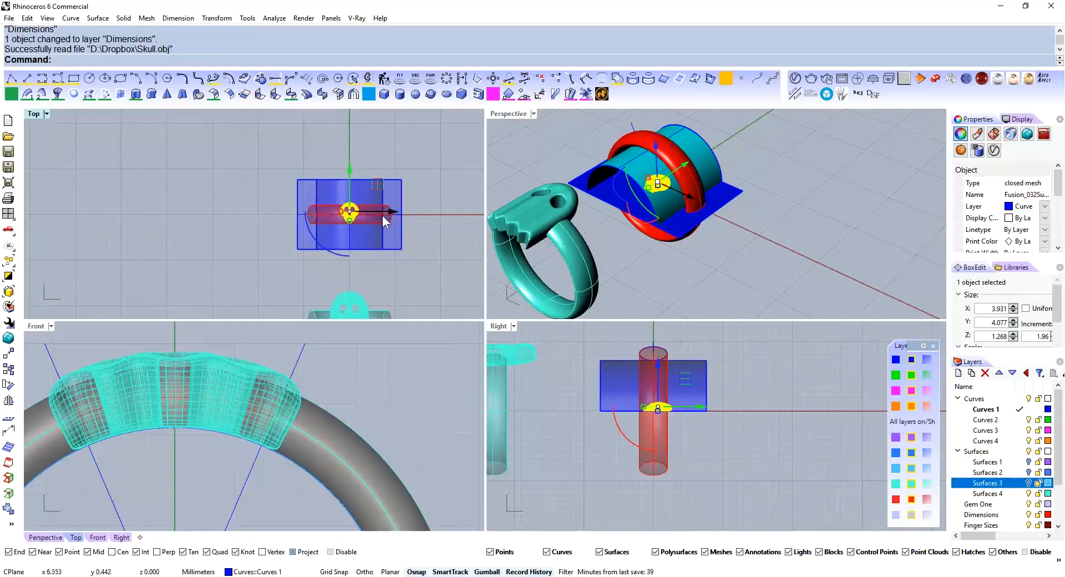
scroll(355, 228, "up", 3)
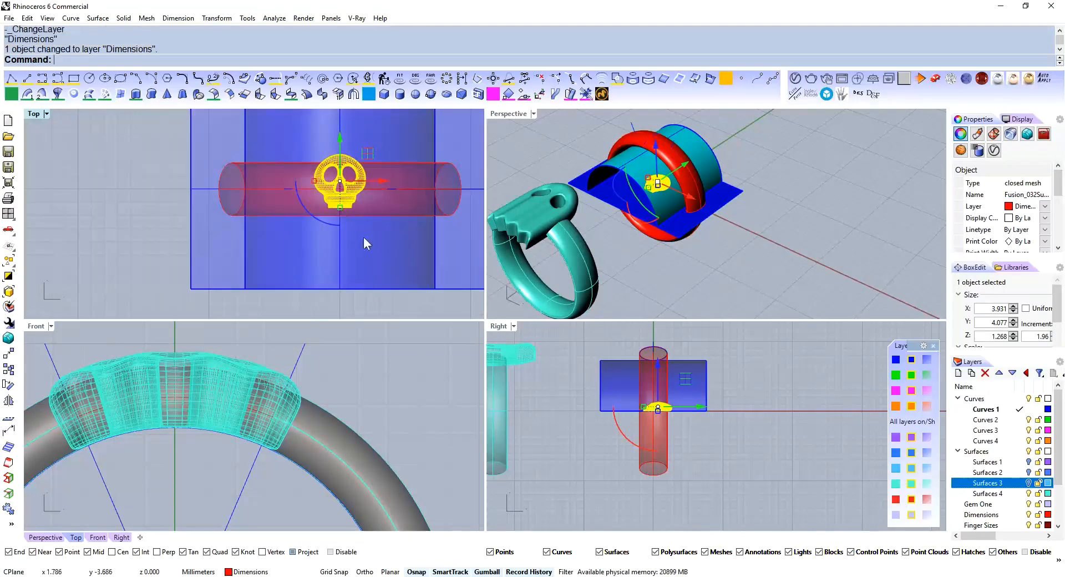
scroll(363, 237, "down", 5)
scroll(287, 363, "down", 4)
Scale the skull mesh uniformly to about 9.18 × 9.52 × 2.96 mm and reposition it over the band in the Top view
right_click_drag(286, 363, 292, 410)
scroll(315, 233, "up", 7)
left_click_drag(250, 242, 251, 269, "shift")
left_click_drag(195, 212, 200, 212)
key("ctrl+z")
left_click_drag(249, 169, 249, 175)
Raise the skull mesh in the Front view so its base sits on the flat unrolled surface
scroll(231, 479, "up", 8)
right_click_drag(230, 478, 248, 385)
left_click_drag(256, 361, 257, 334)
scroll(400, 411, "up", 5)
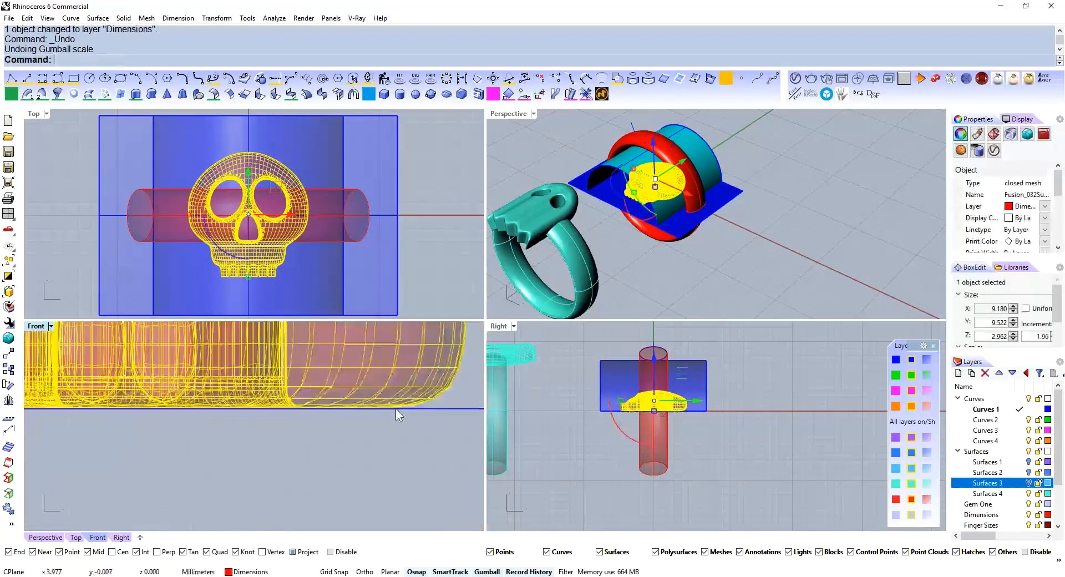
scroll(259, 437, "down", 3)
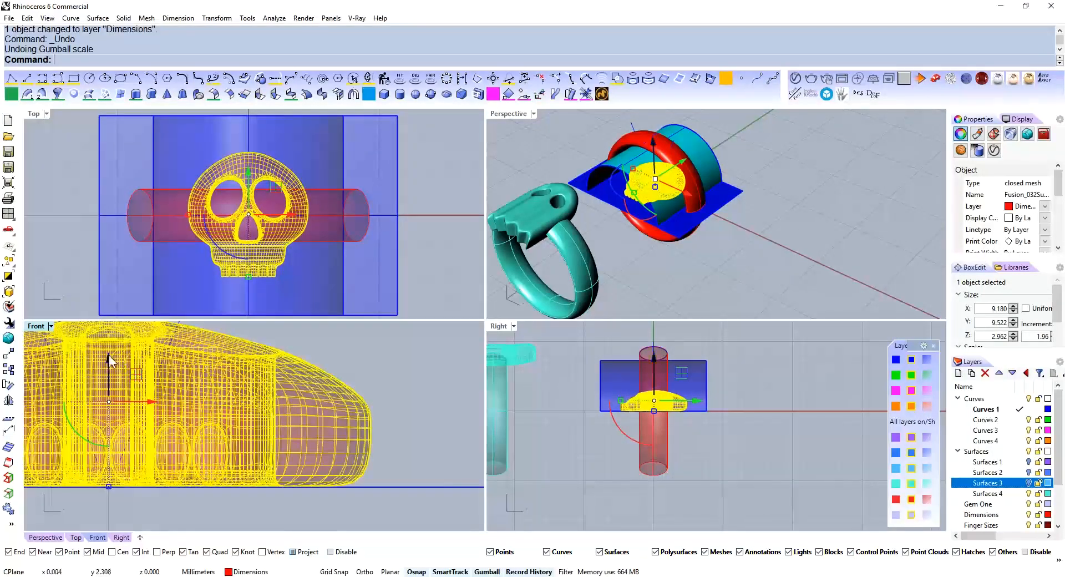
left_click_drag(110, 357, 110, 359)
scroll(741, 230, "down", 7)
Try flowing the skull mesh from the flat surface onto the half-cylinder surface, and undo the flow
scroll(741, 231, "up", 8)
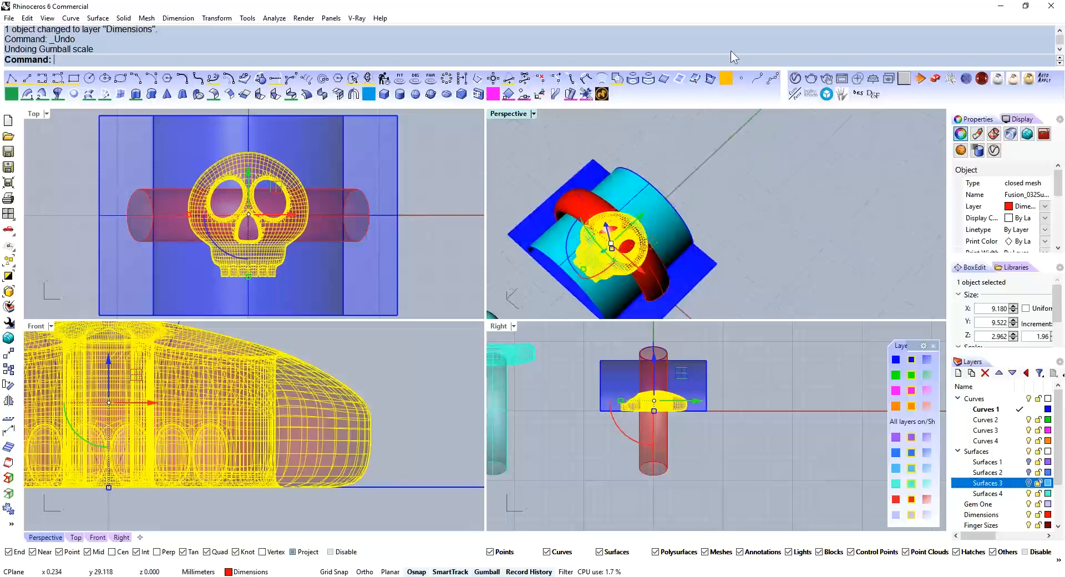
left_click(594, 165)
left_click(619, 173)
right_click_drag(679, 224, 721, 121)
key("ctrl+z")
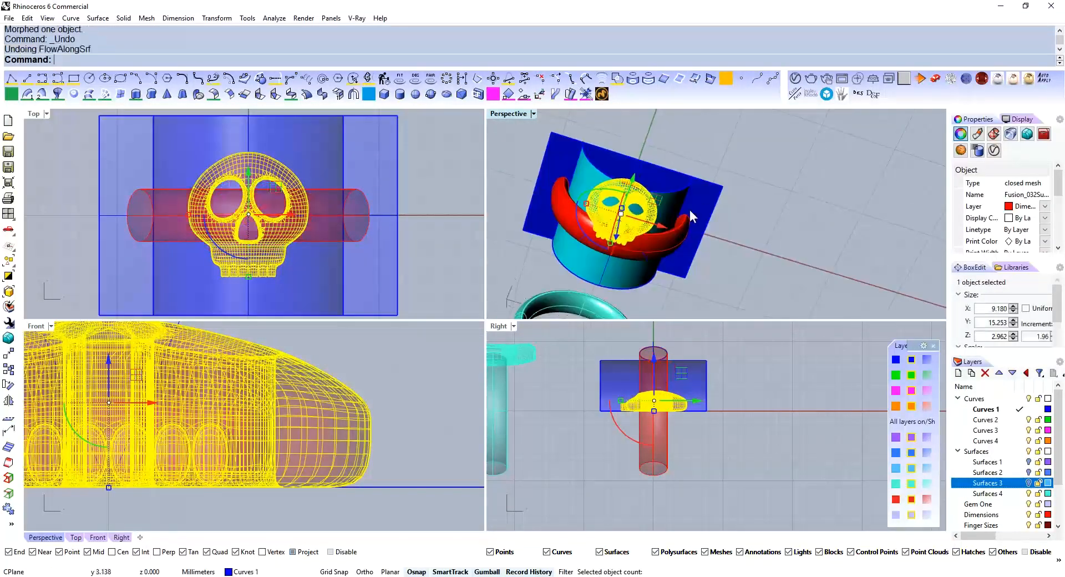
Flip the normal direction of the half-cylinder surface
right_click_drag(691, 205, 657, 128)
left_click(673, 229)
right_click_drag(673, 230, 664, 174)
scroll(665, 266, "up", 5)
type("Flip")
key("Return")
right_click_drag(689, 246, 787, 174)
left_click(821, 122)
Try flowing the skull mesh onto the flipped half-cylinder surface, and undo the result
scroll(744, 238, "down", 5)
left_click(634, 253)
right_click_drag(635, 253, 705, 283)
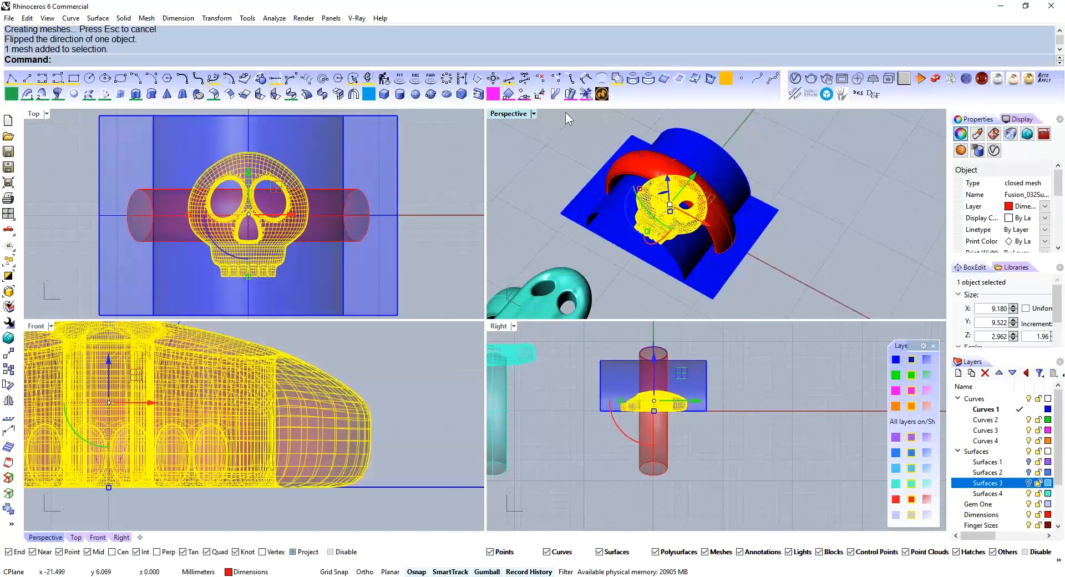
left_click(571, 95)
left_click(635, 140)
left_click(671, 139)
right_click_drag(757, 164, 733, 195)
key("ctrl+z")
Flow a copy of the skull mesh onto the outside of the half-cylinder surface, picking matching corners on both surfaces
right_click(769, 221)
left_click(769, 221)
left_click(743, 197)
right_click_drag(793, 212, 720, 225)
left_click(768, 196)
scroll(768, 195, "up", 5)
scroll(768, 195, "down", 5)
right_click_drag(768, 196, 661, 230)
scroll(635, 247, "up", 15)
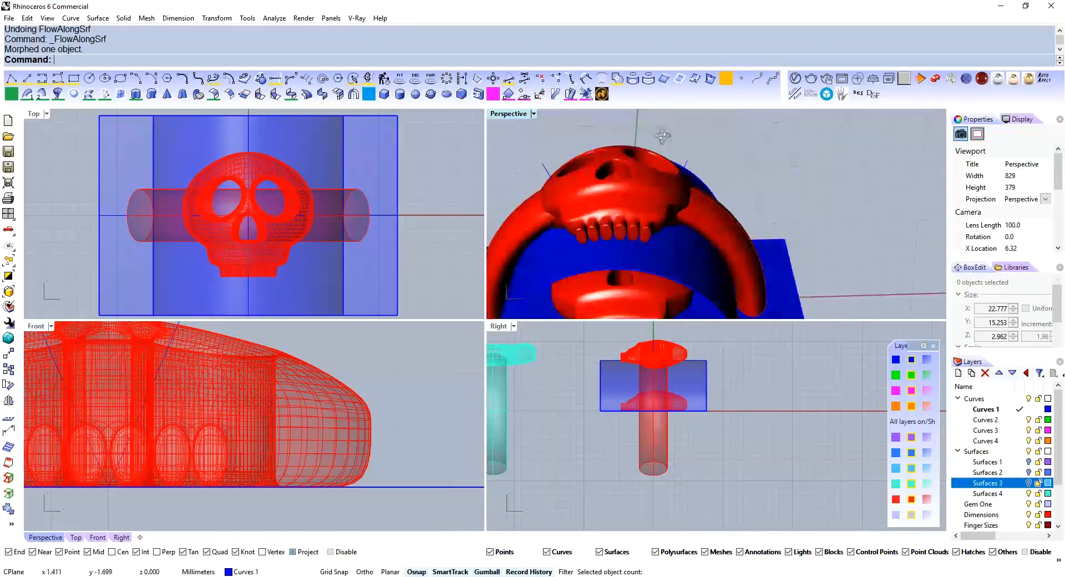
Stretch the flat skull mesh vertically with a one-directional scale based at 0,0,0 to make it slightly thicker
scroll(638, 431, "down", 2)
left_click(194, 446)
scroll(314, 448, "down", 4)
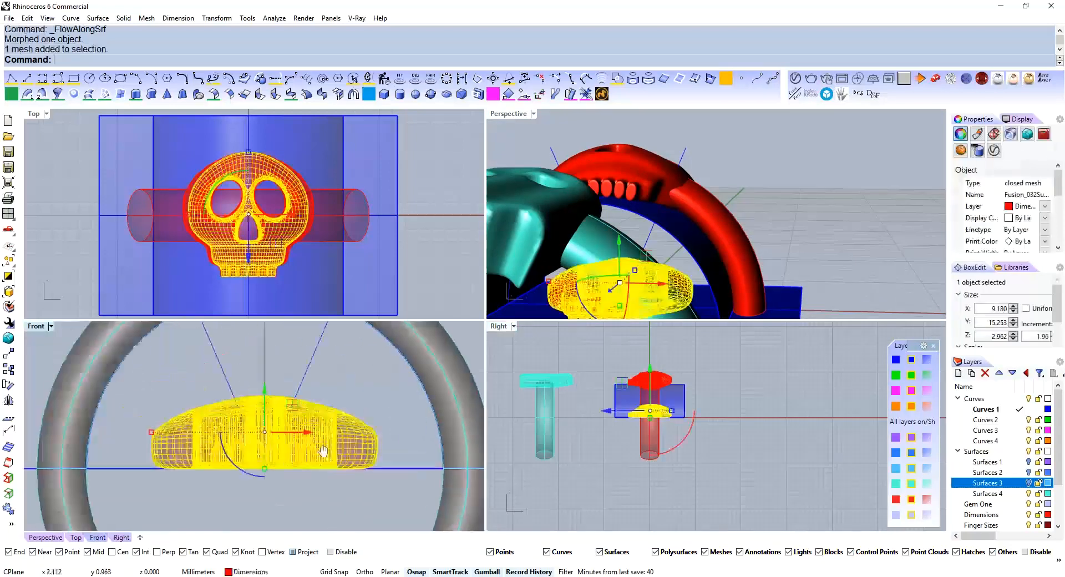
type("scale1d")
key("Return")
type("0,0,0")
key("Return")
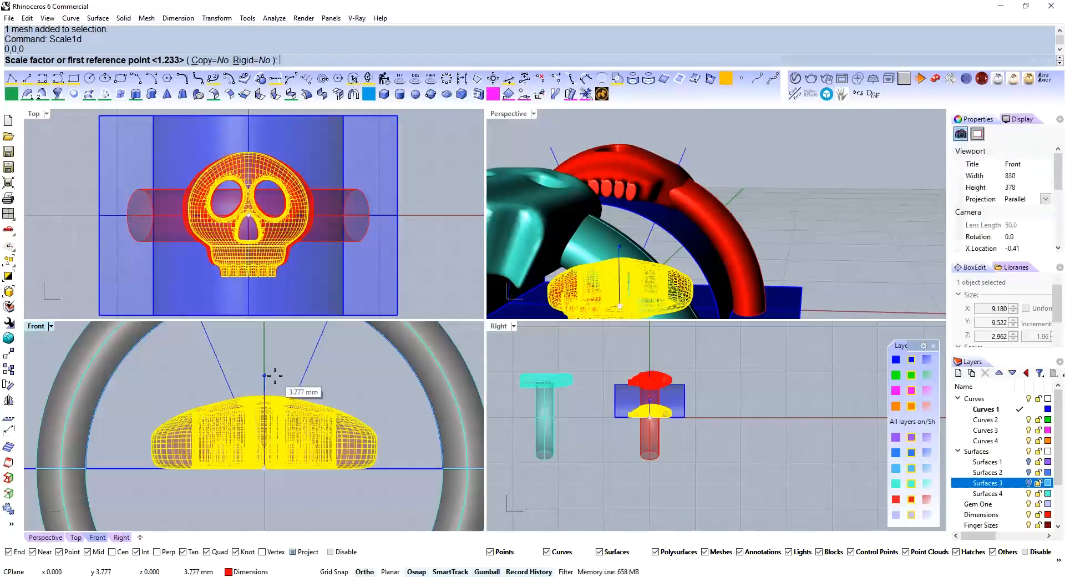
left_click(274, 375)
left_click(273, 361)
Lengthen the flat skull mesh toward its teeth so the flowed skull extends further beyond the band's edge
right_click_drag(844, 194, 703, 358)
key("ctrl+m")
right_click_drag(690, 214, 719, 209)
left_click(528, 373)
right_click_drag(528, 373, 353, 436)
left_click(331, 407)
left_click_drag(332, 383, 333, 385)
right_click_drag(336, 387, 437, 334)
left_click(564, 245)
left_click(457, 395)
left_click_drag(469, 281, 466, 289)
Delete the flat skull mesh together with the flat surface and the half-cylinder surface
left_click(685, 221)
right_click_drag(685, 221, 591, 414)
left_click(592, 414)
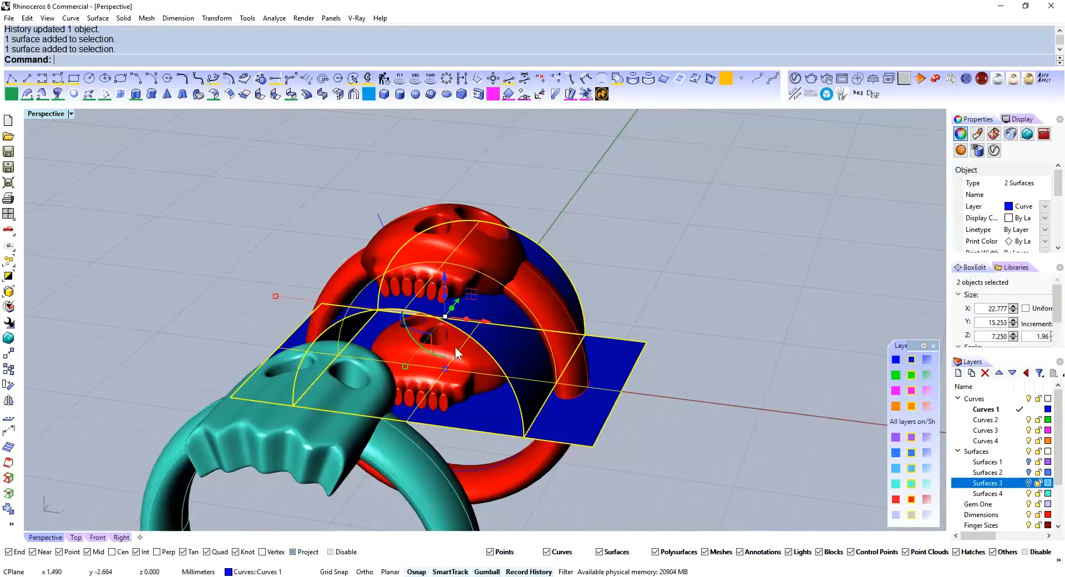
key("Delete")
key("ctrl+m")
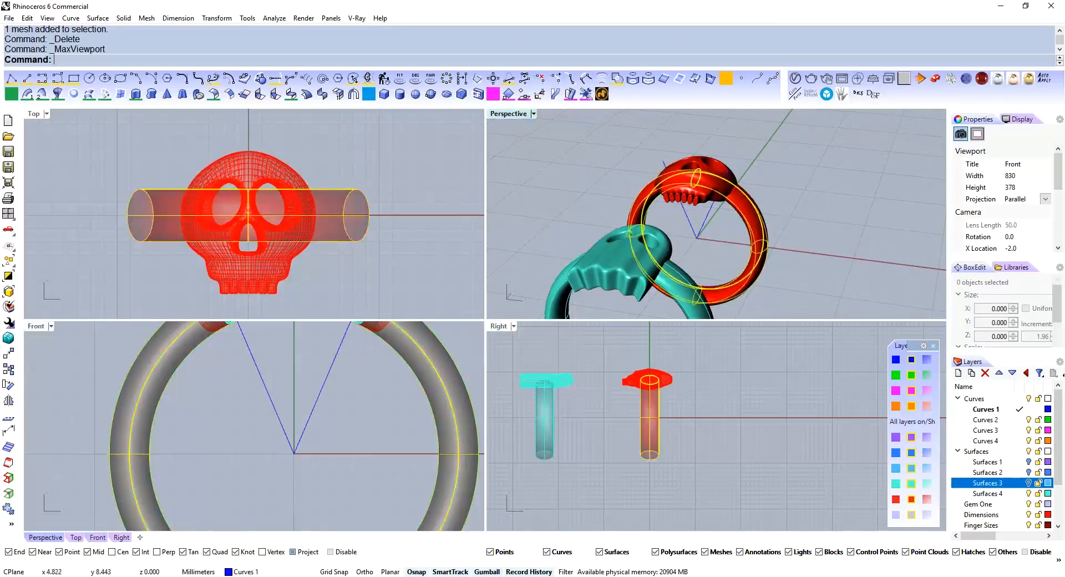
Split the ring band with the two angled lines and delete the segment underneath the flowed skull
left_click(750, 217)
scroll(381, 440, "up", 5)
type("split")
key("Return")
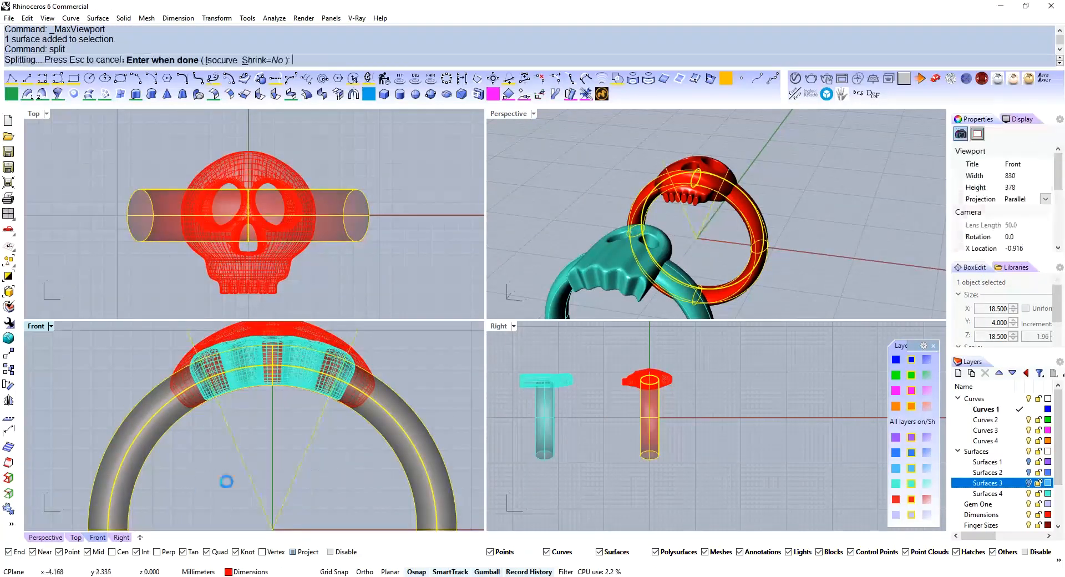
key("Return")
left_click(412, 432, "ctrl")
key("Delete")
Cap the open ends of the remaining ring band to make it a closed solid
left_click(414, 431)
left_click(799, 202)
left_click(749, 218)
right_click_drag(750, 218, 748, 186)
type("Cap")
key("Return")
Move the skull mesh and its band away from the construction curves toward the ghost ring and group them
left_click(750, 177, "shift")
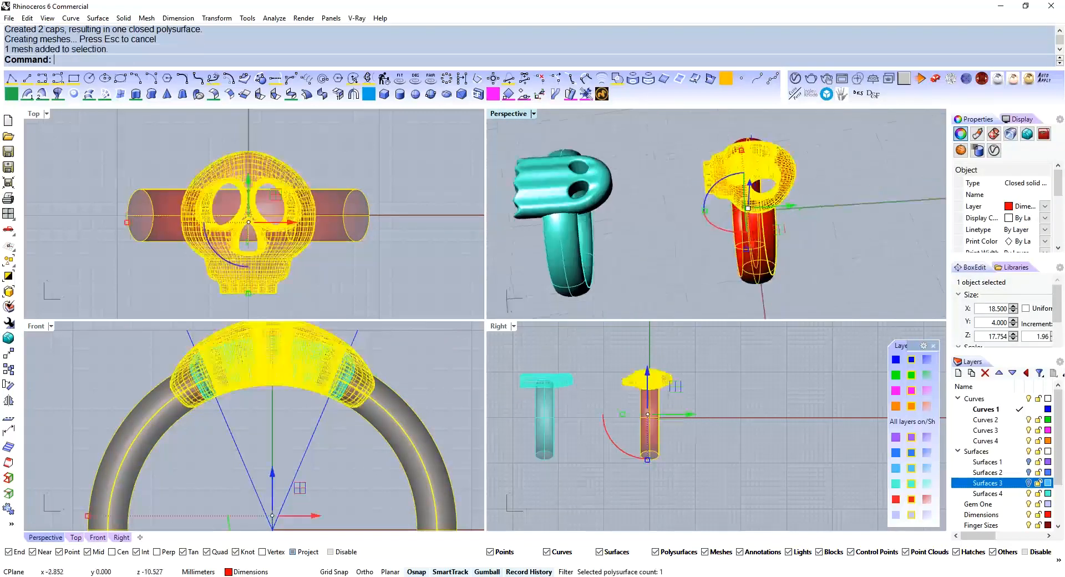
left_click_drag(791, 206, 727, 214)
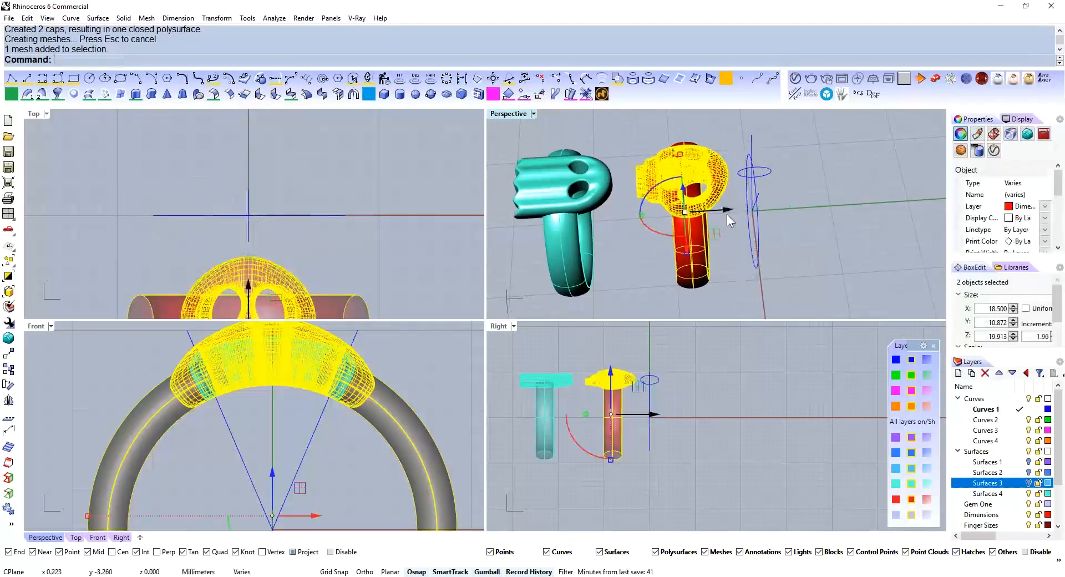
key("ctrl+g")
left_click(847, 205)
Show the Surfaces 3, Surfaces 2 and Surfaces 1 layers to bring back the pumpkin, spiderweb and pentagram rings
key("ctrl+m")
right_click_drag(739, 261, 668, 319)
left_click(1029, 472)
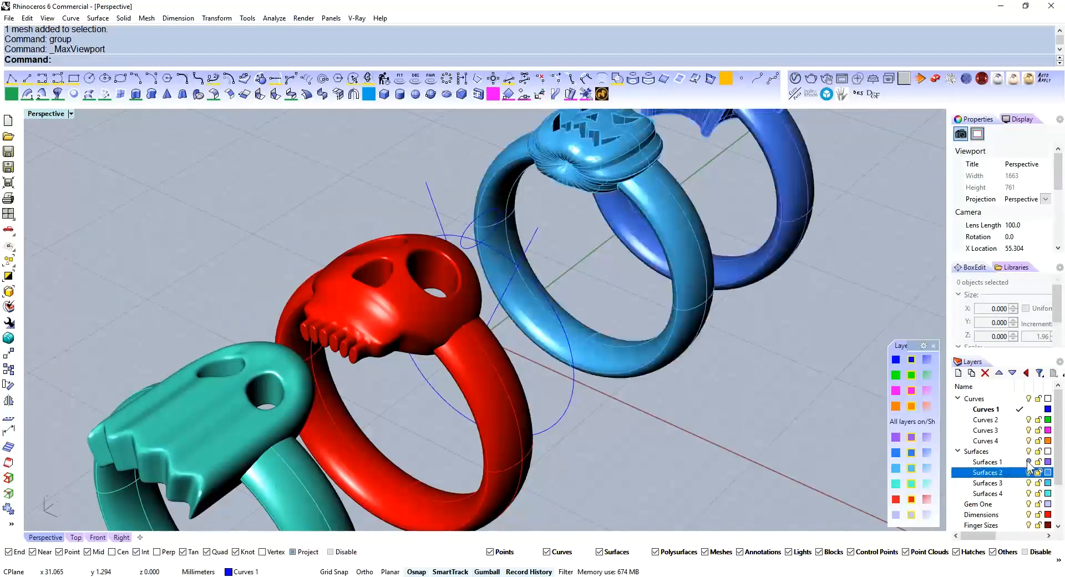
left_click(1029, 462)
scroll(739, 319, "down", 4)
right_click_drag(740, 318, 594, 344)
scroll(739, 333, "down", 7)
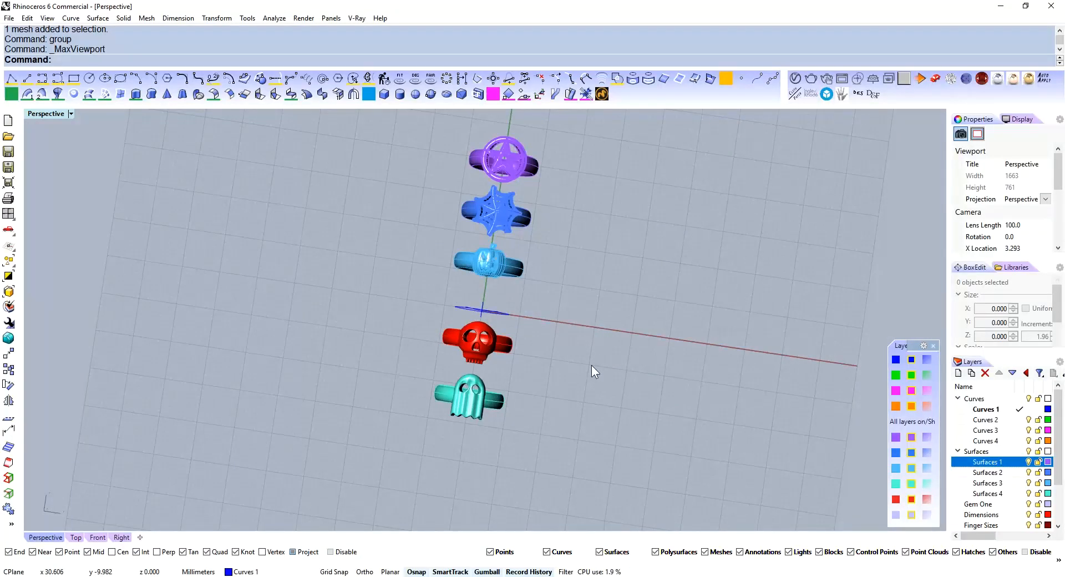
Select the pentagram, spiderweb and pumpkin rings together and shift them slightly closer to the skull ring
left_click_drag(554, 193, 432, 331)
left_click_drag(472, 219, 474, 229)
left_click(579, 262)
Examine the row of five Halloween rings from the front, side and above
right_click_drag(579, 262, 459, 197)
scroll(522, 291, "up", 6)
scroll(532, 390, "up", 3)
right_click_drag(533, 390, 378, 324)
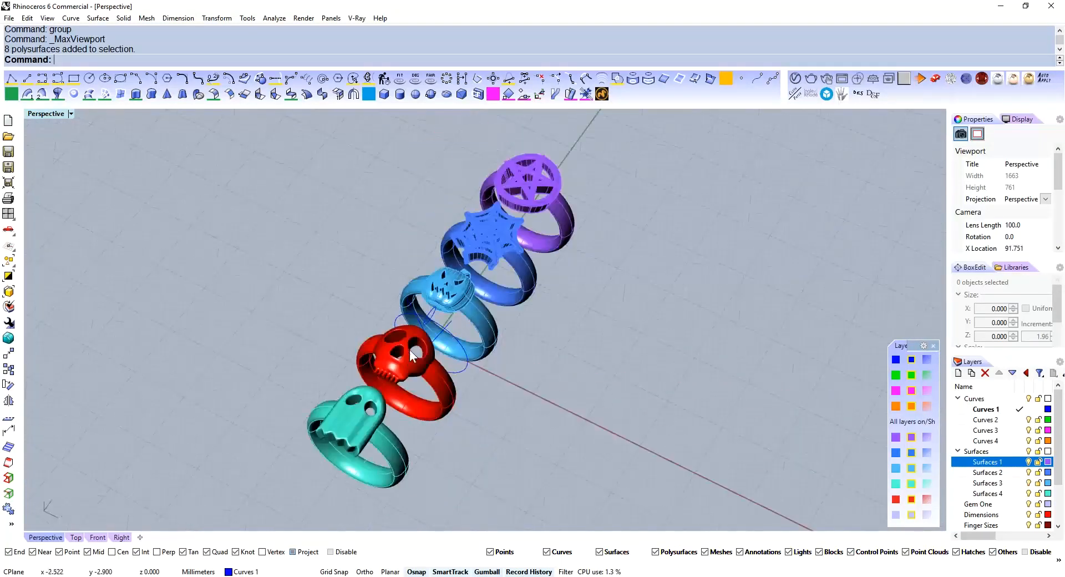
scroll(378, 324, "up", 5)
scroll(380, 319, "down", 5)
right_click_drag(408, 360, 680, 280)
scroll(483, 300, "up", 3)
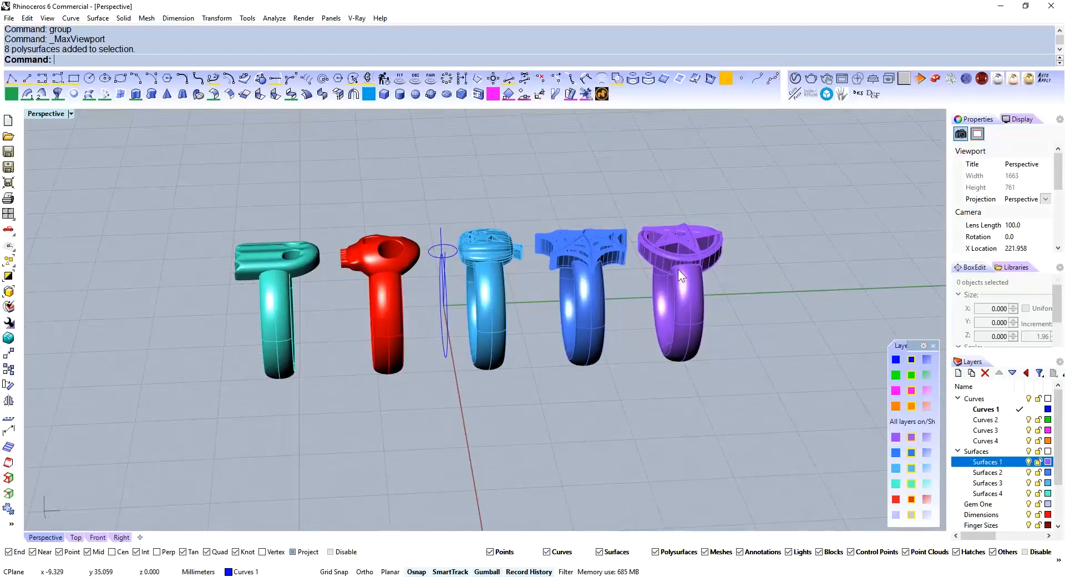
right_click_drag(240, 410, 661, 309)
scroll(538, 325, "down", 6)
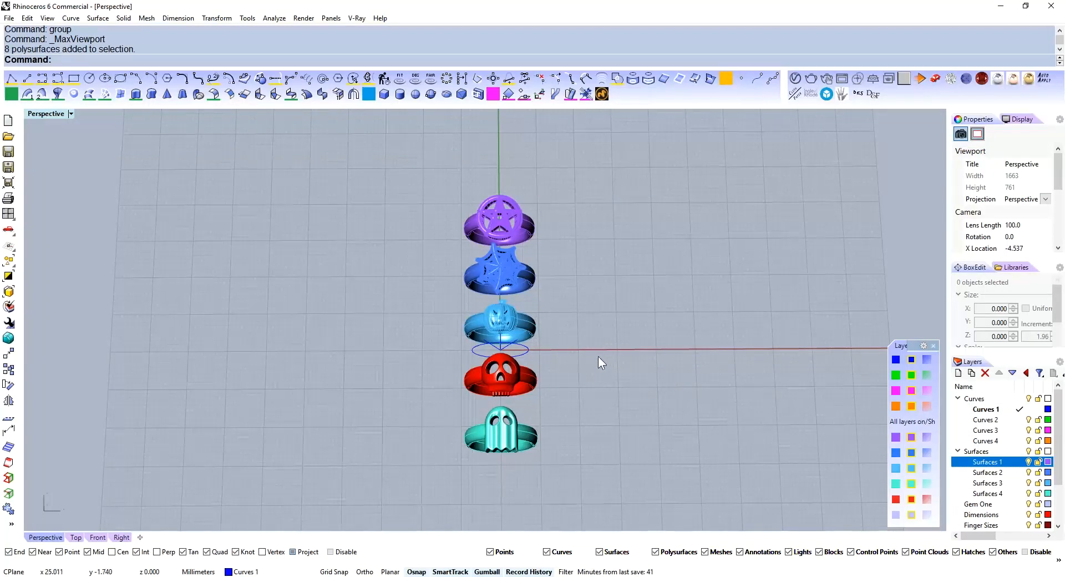
right_click_drag(598, 356, 595, 302)
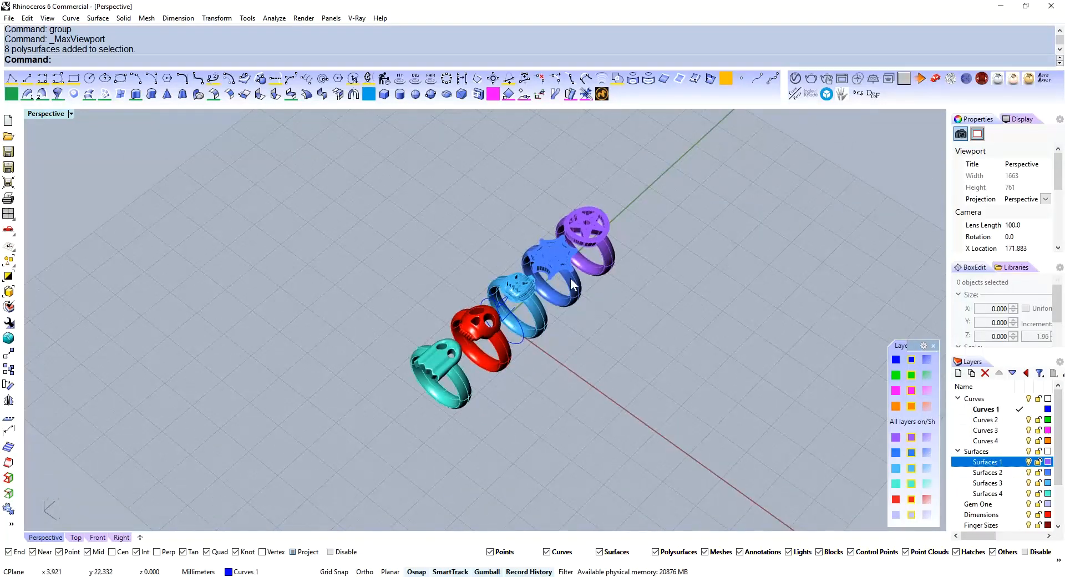
Add a V-Ray infinite plane and lower it to just beneath the bottom of the rings
left_click(874, 79)
scroll(653, 377, "down", 5)
right_click_drag(654, 378, 670, 358)
left_click(670, 362)
key("ctrl+m")
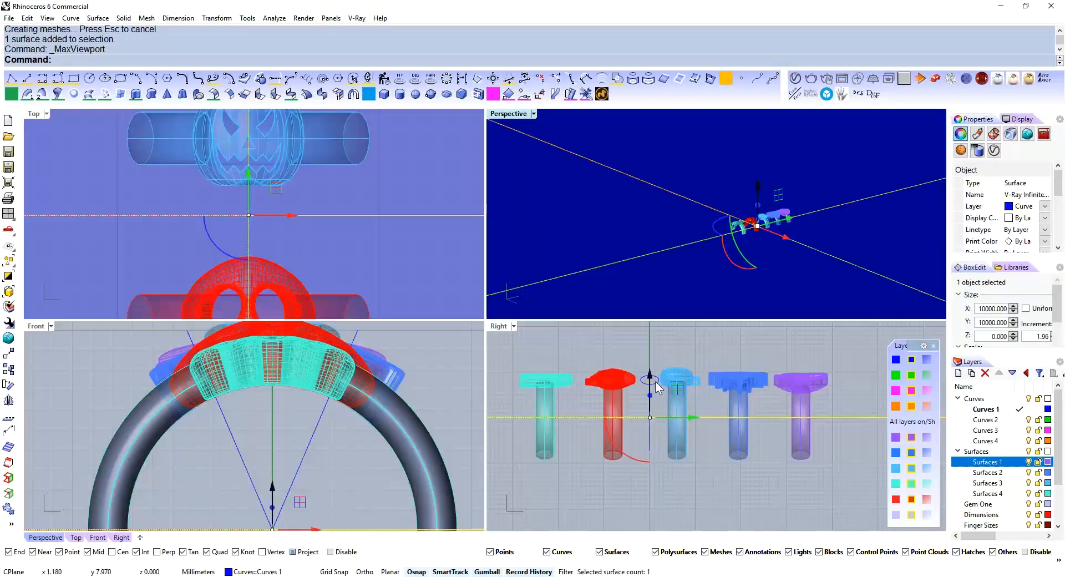
left_click_drag(655, 386, 661, 424)
left_click(713, 480)
Apply the Metal_Platinum_Polished_Softened material to all five rings
right_click_drag(749, 235, 770, 292)
scroll(770, 247, "up", 8)
right_click_drag(794, 244, 751, 233, "shift")
key("ctrl+m")
right_click_drag(646, 245, 624, 289)
right_click_drag(623, 289, 678, 205, "shift")
scroll(643, 238, "down", 6)
left_click_drag(418, 163, 845, 404)
left_click(998, 78)
Render the five rings with V-Ray and move the frame buffer window aside from the model
scroll(655, 294, "up", 4)
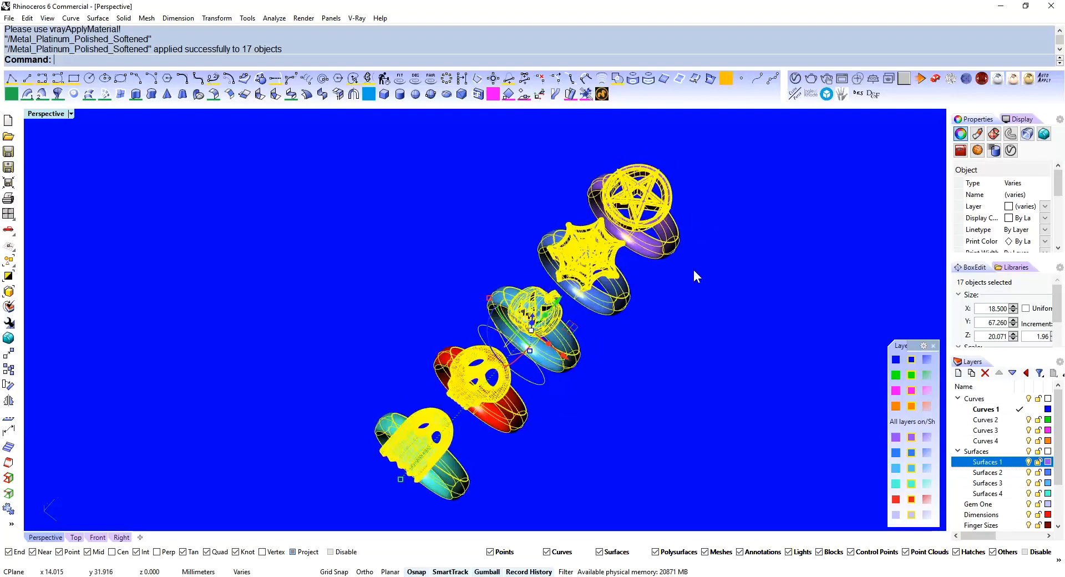
right_click(698, 315)
left_click(693, 421)
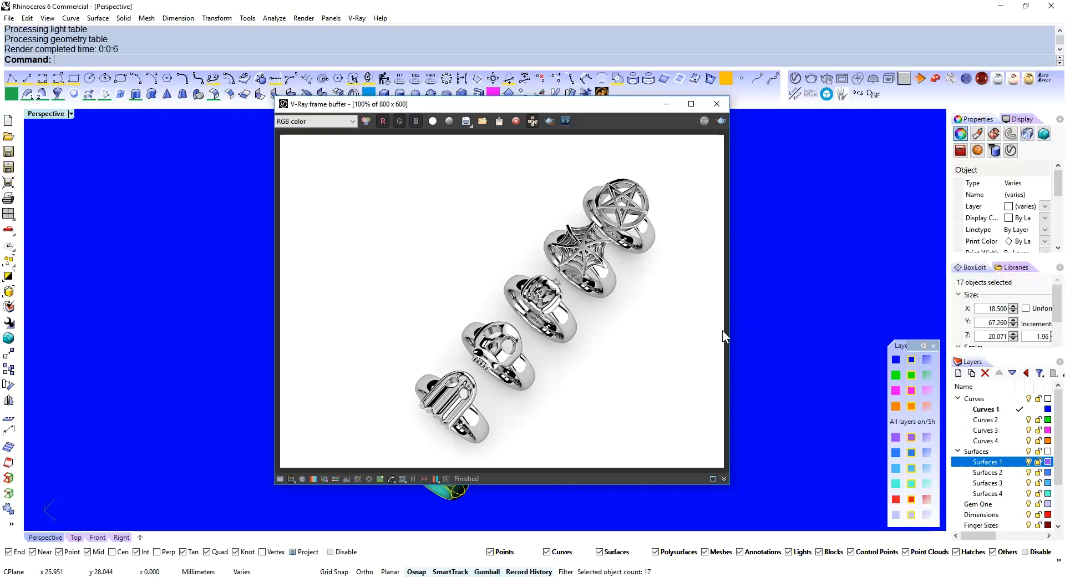
left_click_drag(636, 104, 469, 119)
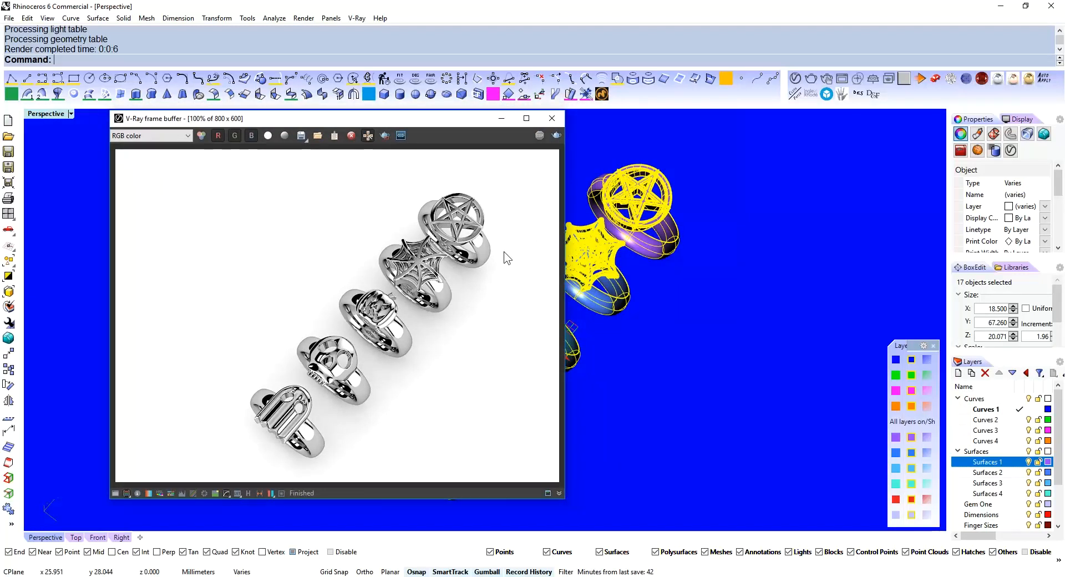